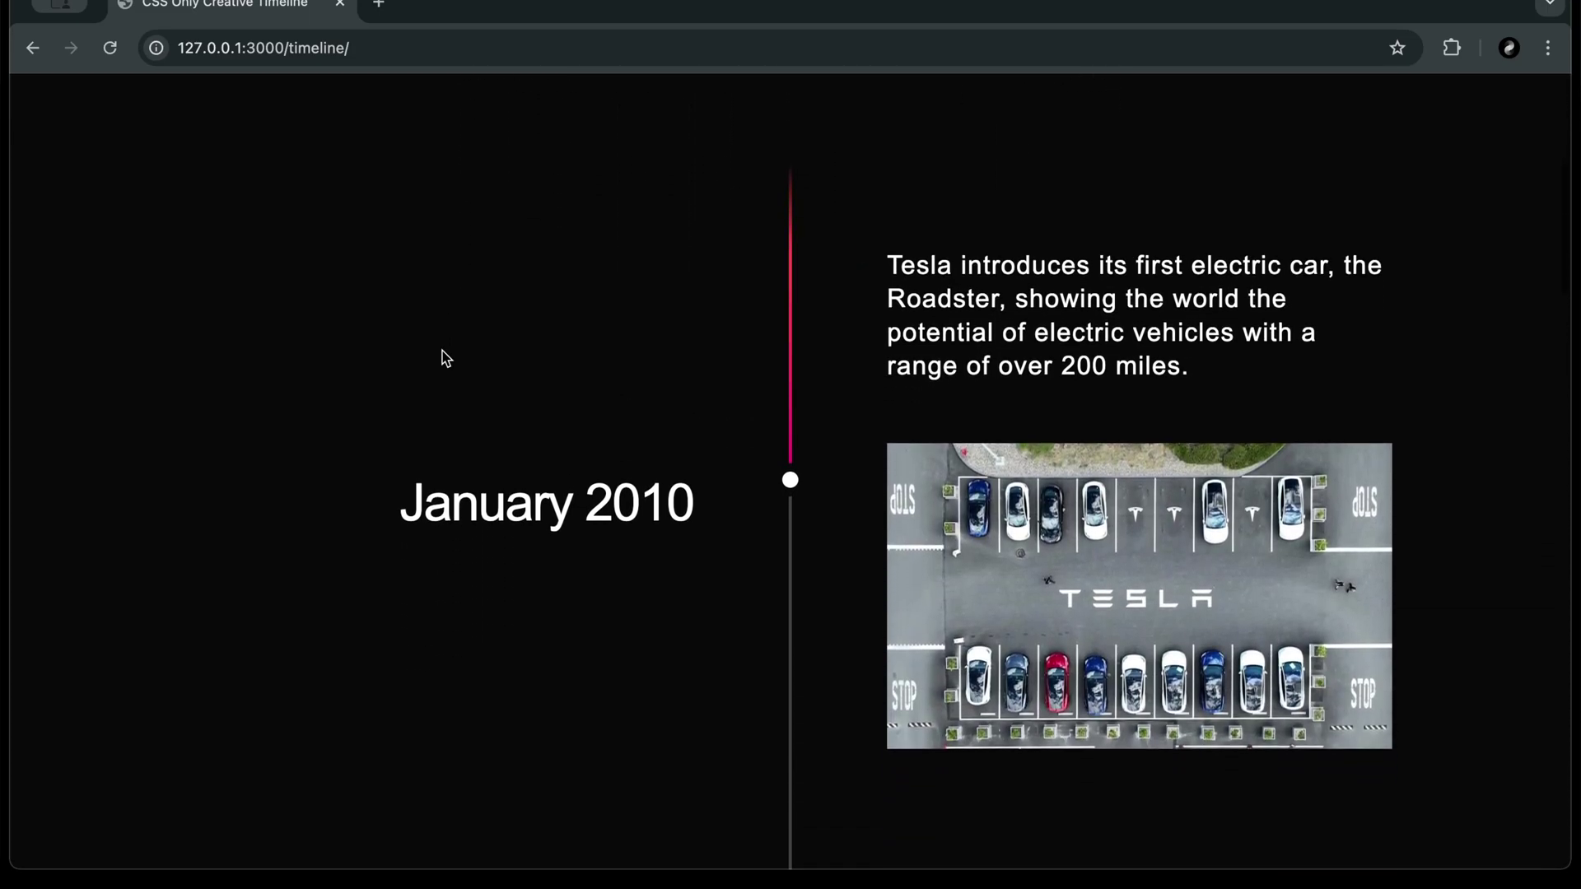
scroll(443, 359, down, 2)
scroll(443, 359, down, 1)
scroll(442, 358, down, 2)
scroll(442, 358, down, 1)
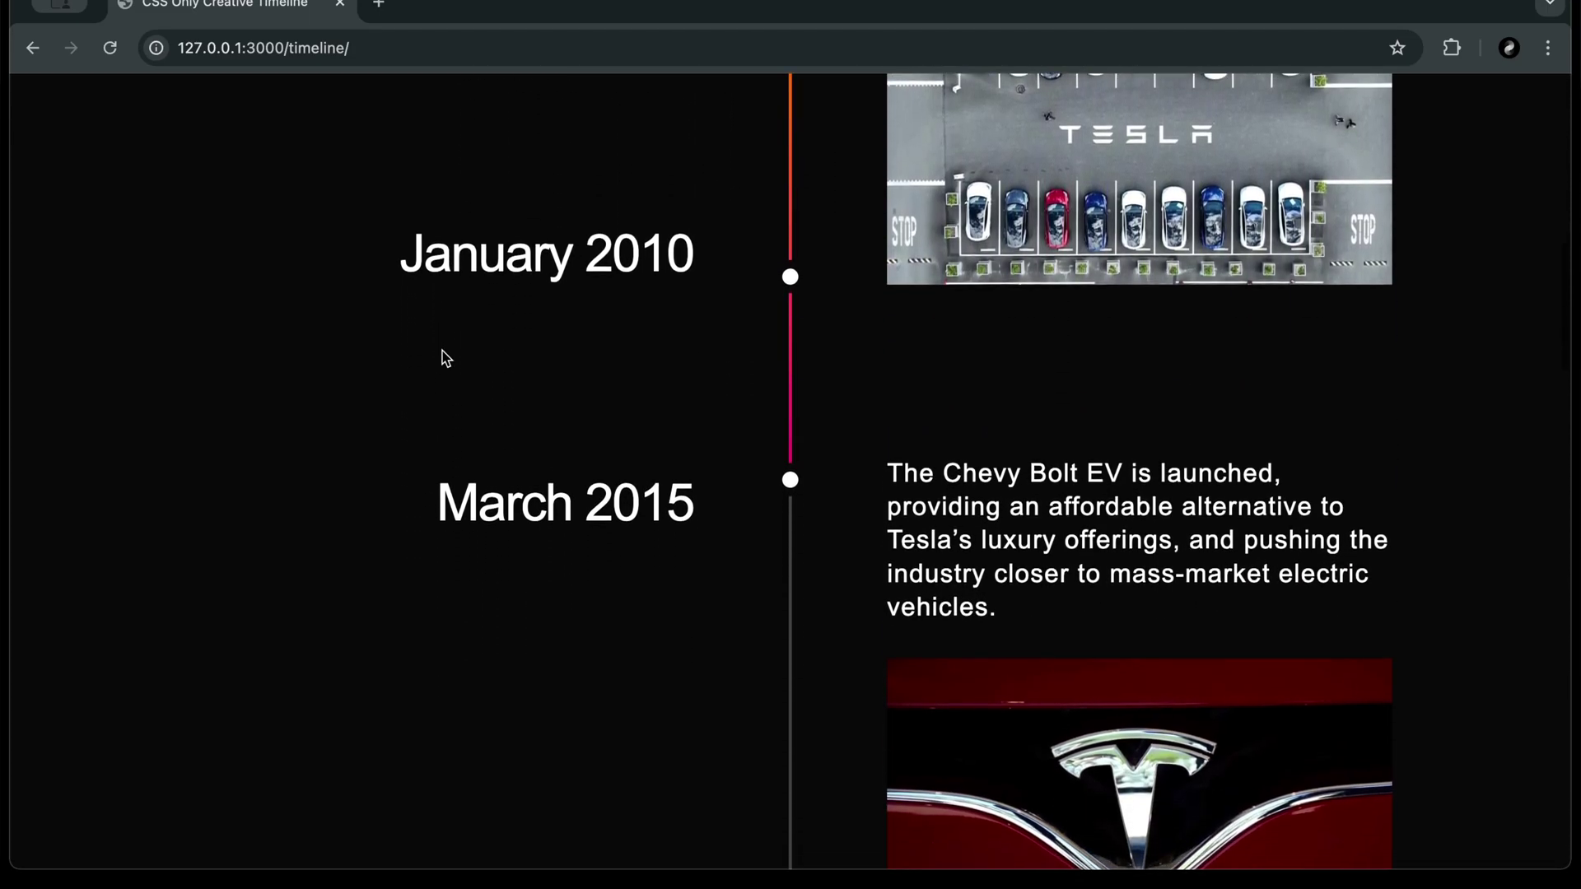
scroll(442, 358, up, 1)
scroll(442, 359, up, 2)
scroll(443, 358, down, 1)
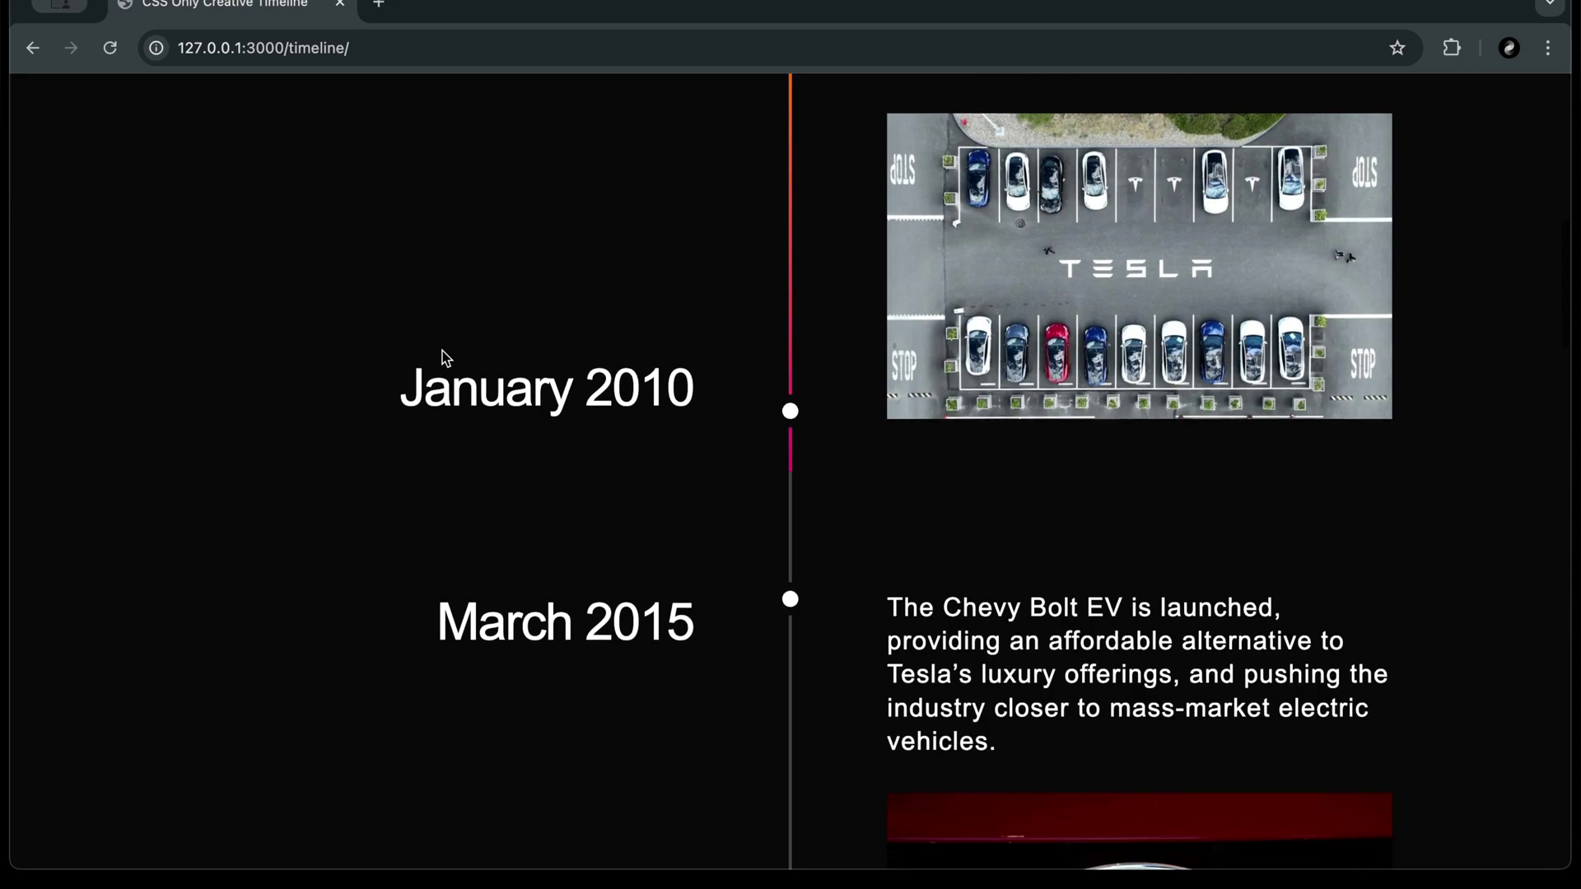
scroll(442, 359, down, 2)
scroll(442, 359, down, 1)
scroll(443, 358, down, 3)
scroll(443, 359, down, 2)
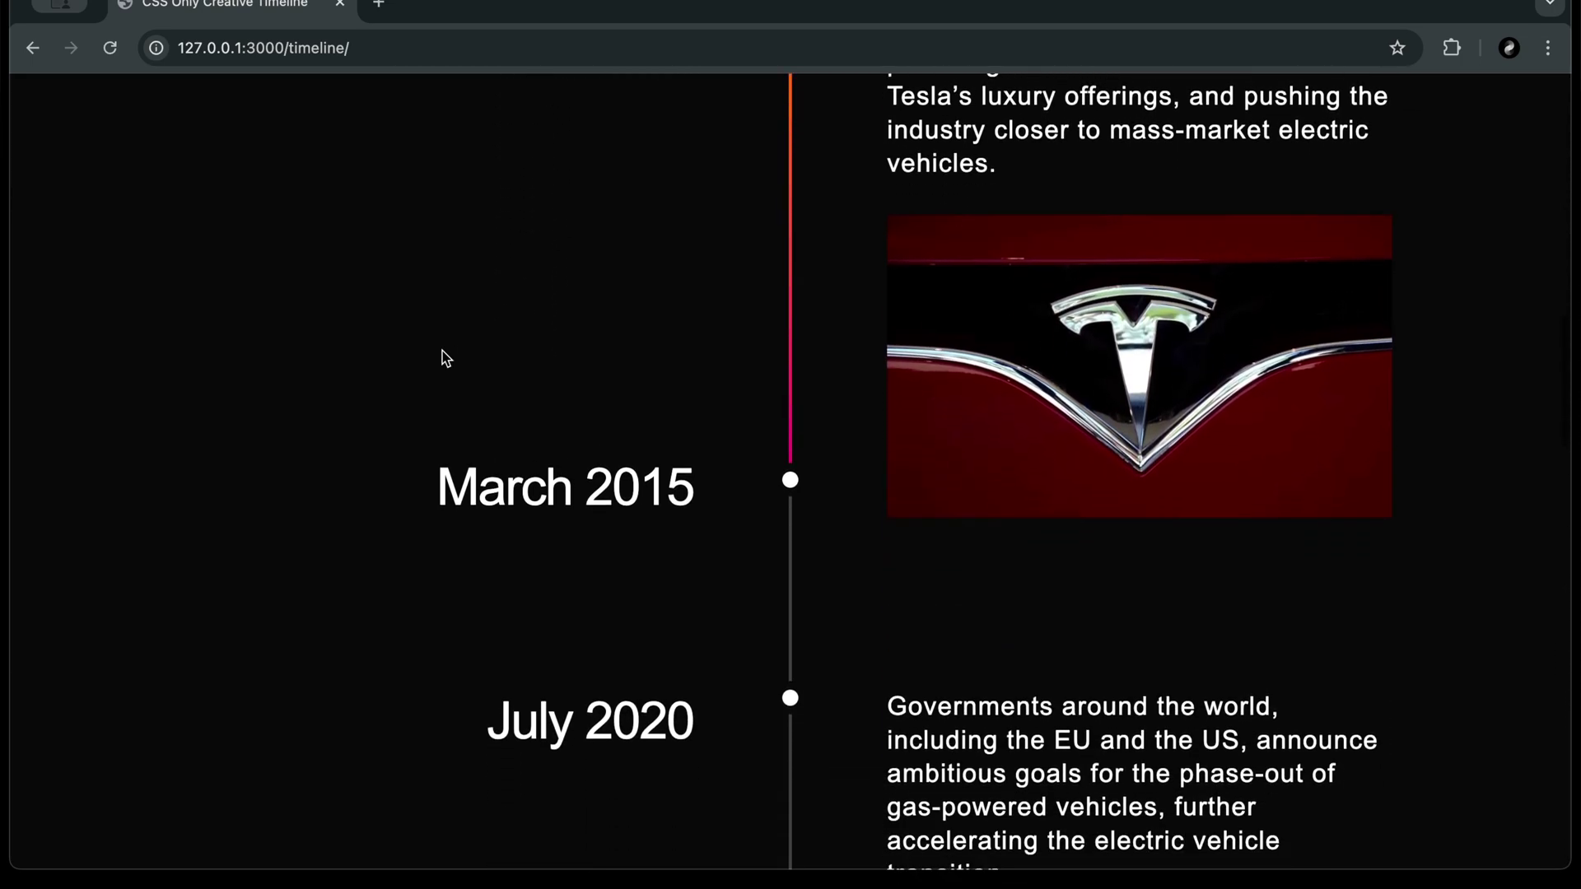
scroll(443, 358, down, 3)
scroll(442, 358, down, 1)
scroll(442, 358, down, 2)
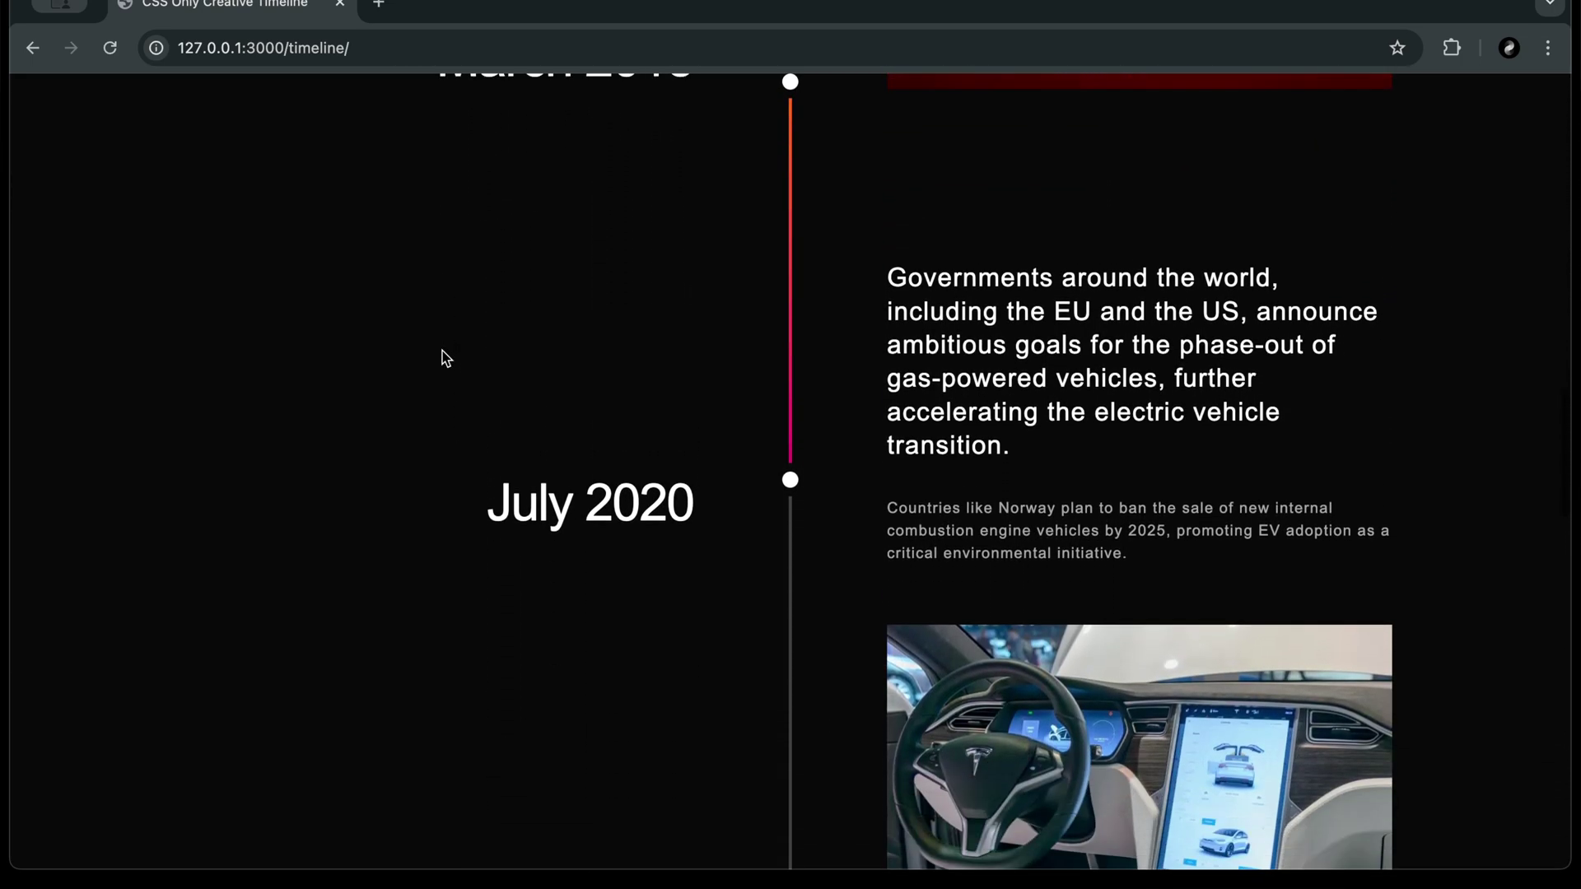
scroll(443, 358, down, 2)
scroll(443, 358, down, 3)
scroll(442, 359, down, 1)
scroll(443, 359, down, 2)
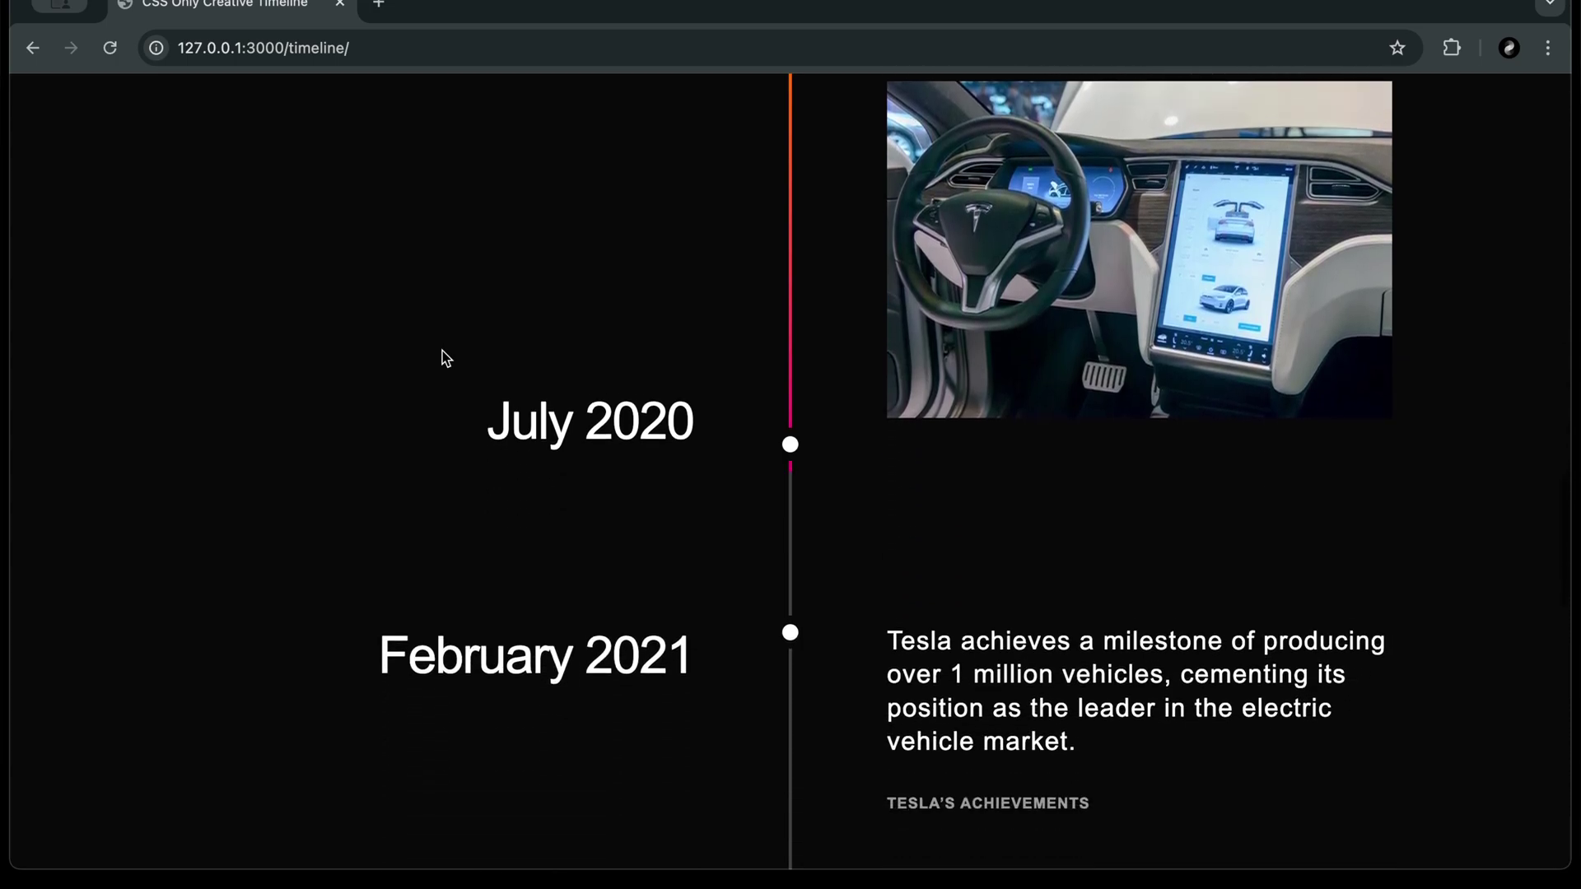
scroll(442, 358, down, 1)
scroll(442, 358, down, 2)
scroll(443, 358, down, 1)
scroll(442, 359, down, 3)
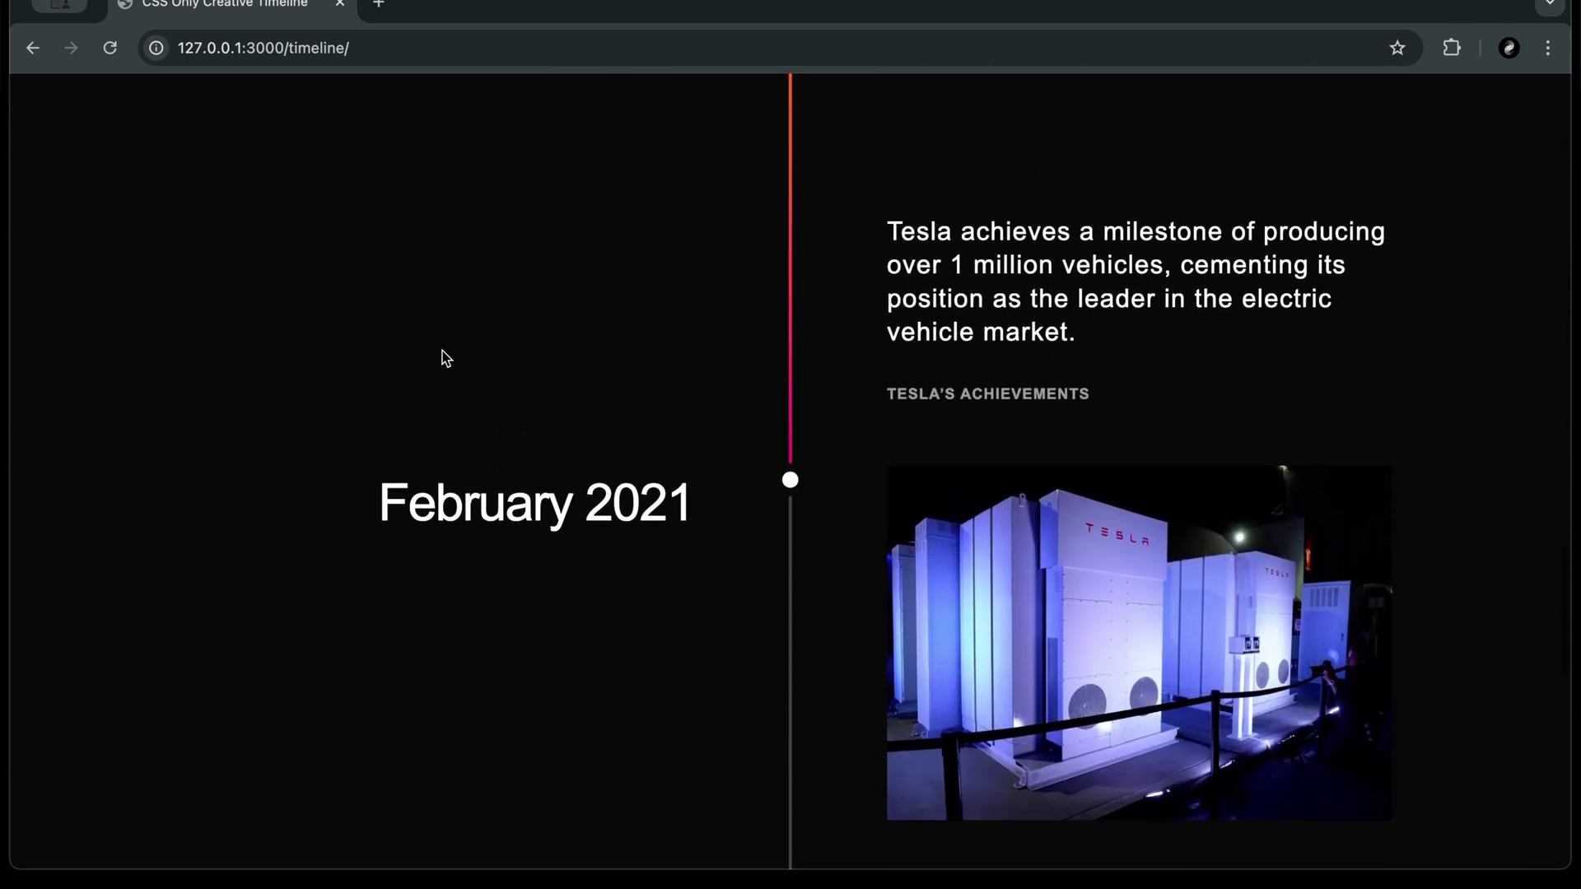
scroll(443, 358, down, 1)
scroll(442, 358, down, 2)
scroll(442, 358, down, 1)
scroll(442, 358, down, 2)
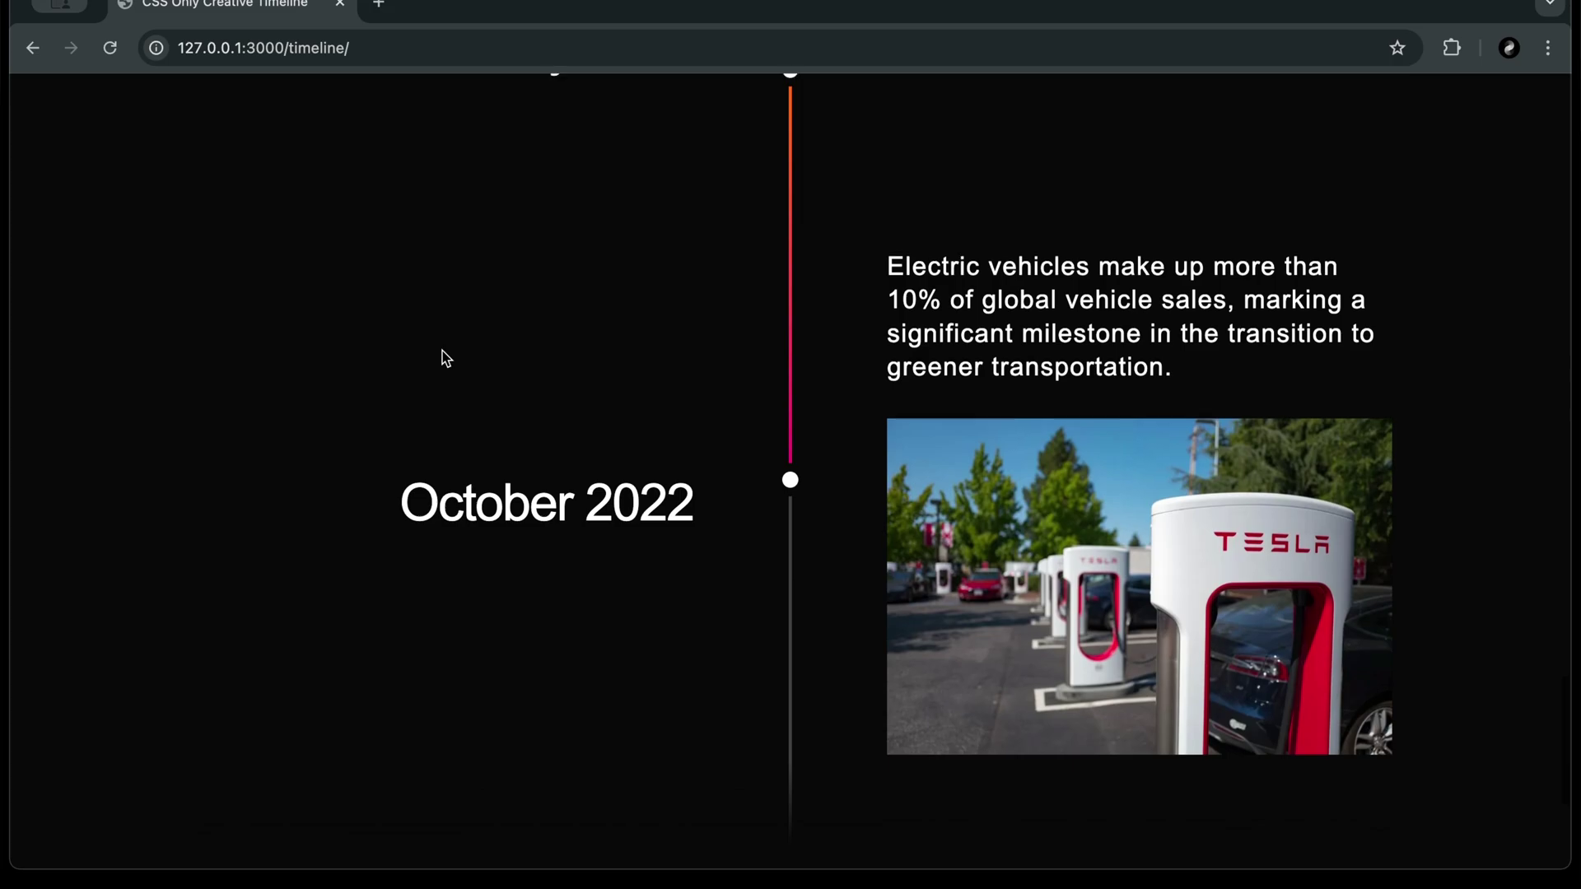
scroll(442, 358, up, 1)
scroll(444, 358, up, 2)
scroll(442, 358, up, 1)
scroll(1059, 408, up, 2)
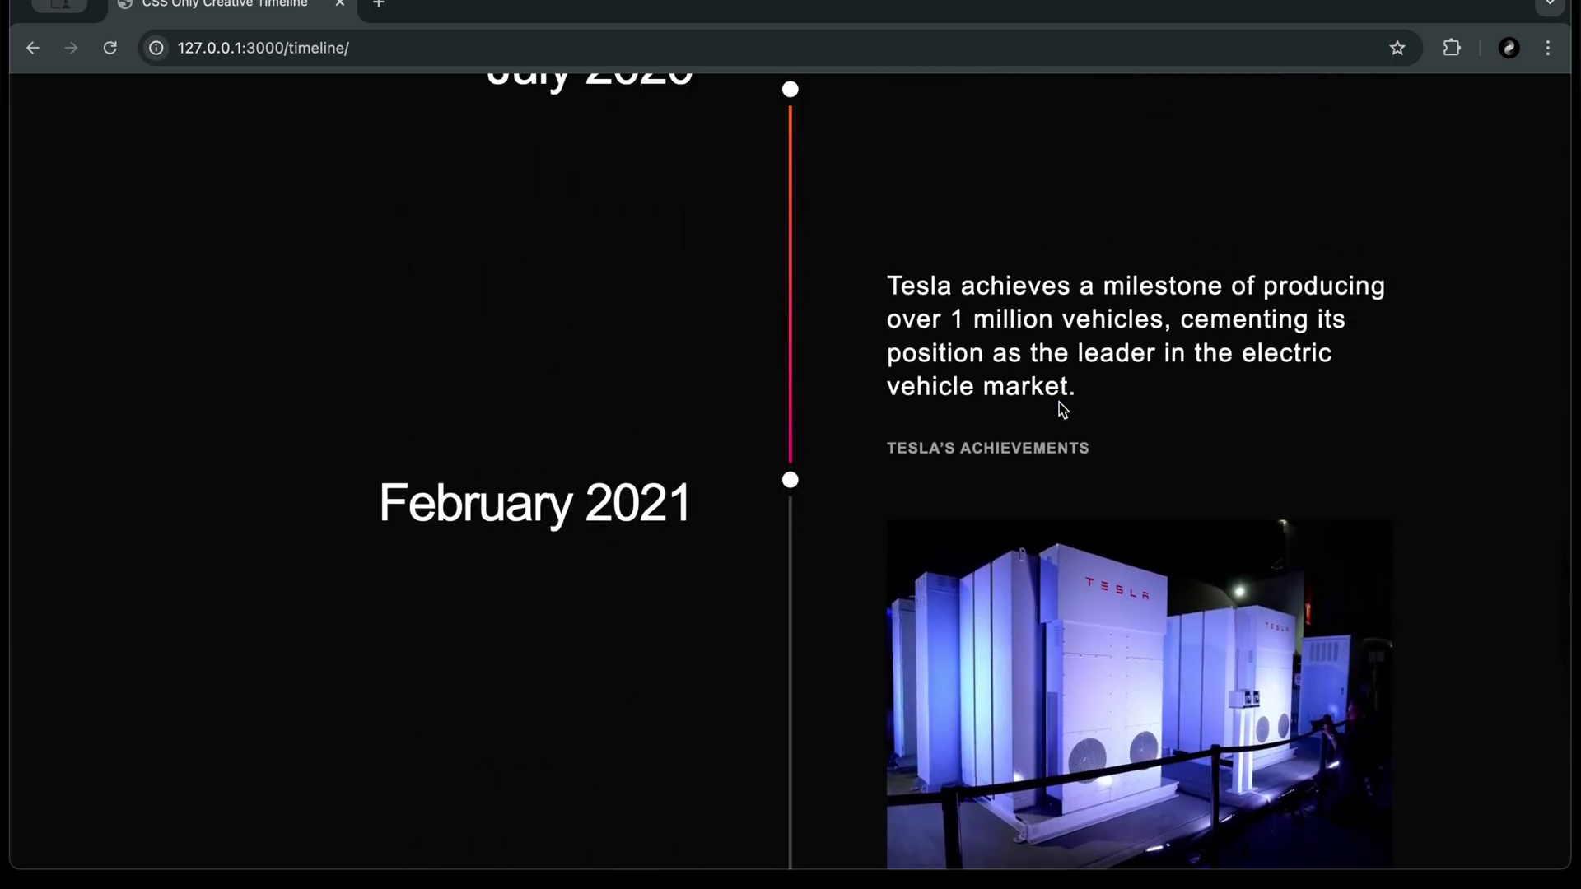
scroll(1059, 409, up, 2)
scroll(1059, 408, up, 2)
scroll(1059, 409, up, 2)
scroll(1058, 410, up, 3)
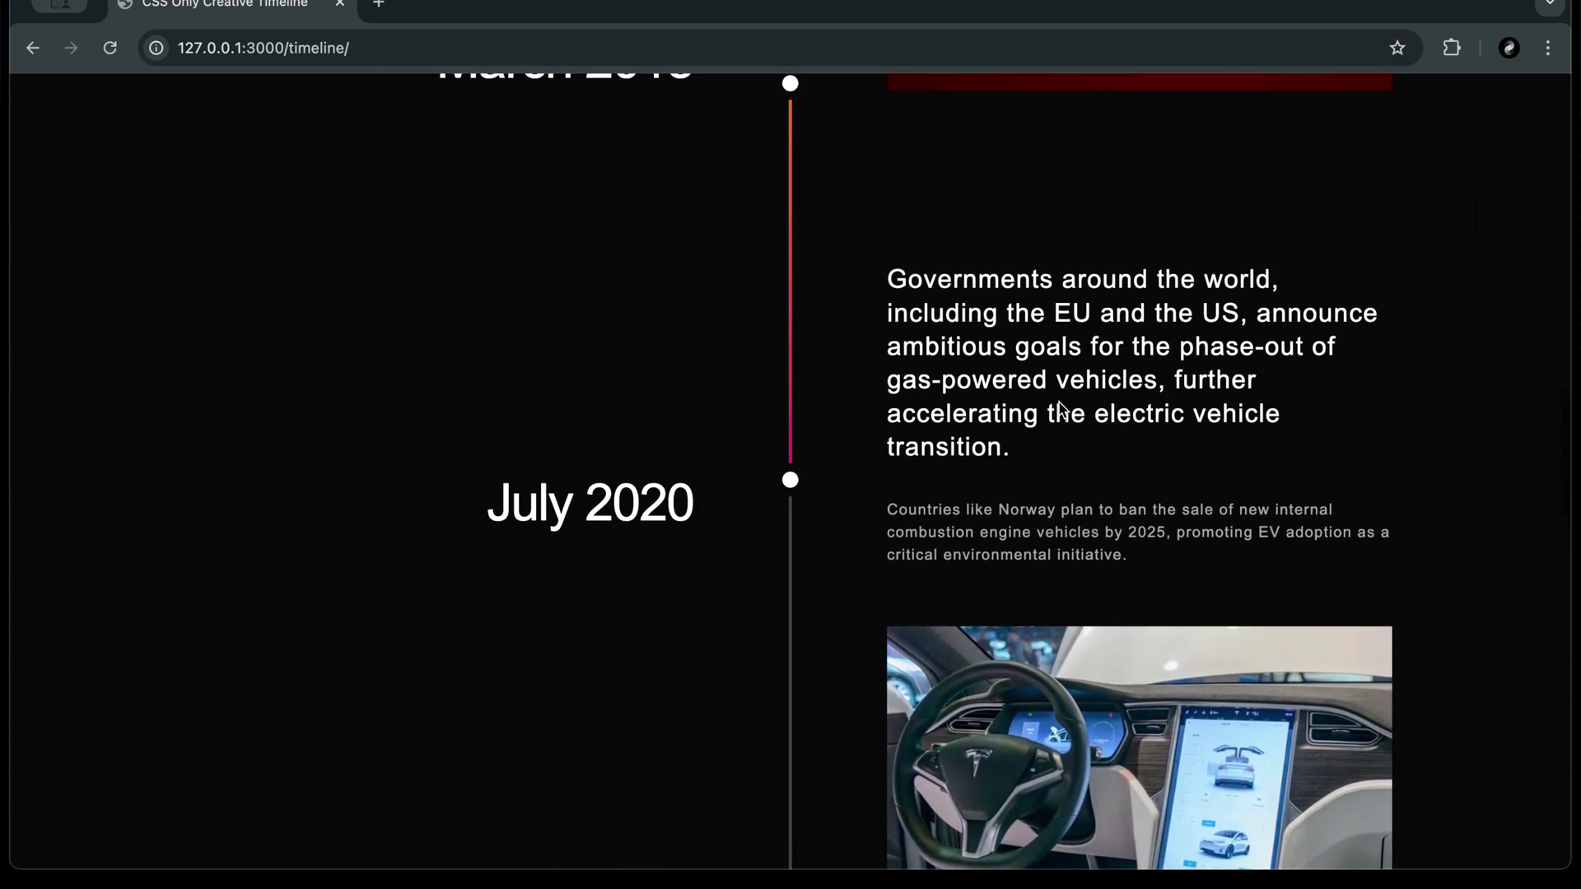
scroll(1060, 409, up, 3)
scroll(1059, 408, up, 2)
scroll(1059, 410, up, 2)
scroll(1058, 409, up, 2)
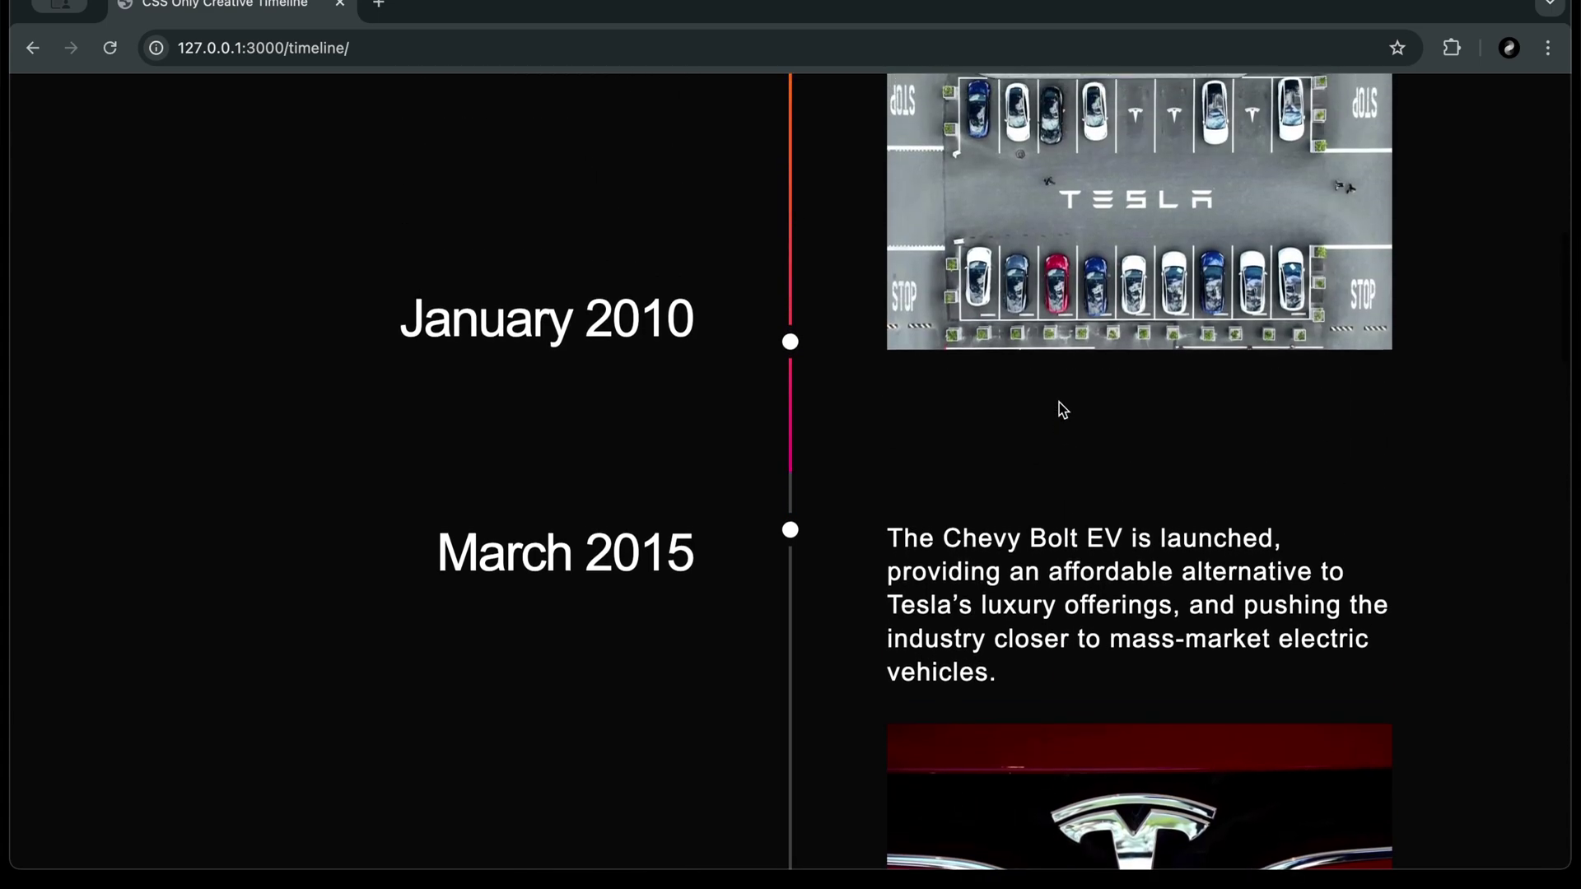
scroll(1059, 409, up, 1)
scroll(1059, 408, up, 2)
scroll(1060, 409, up, 2)
scroll(1059, 409, up, 3)
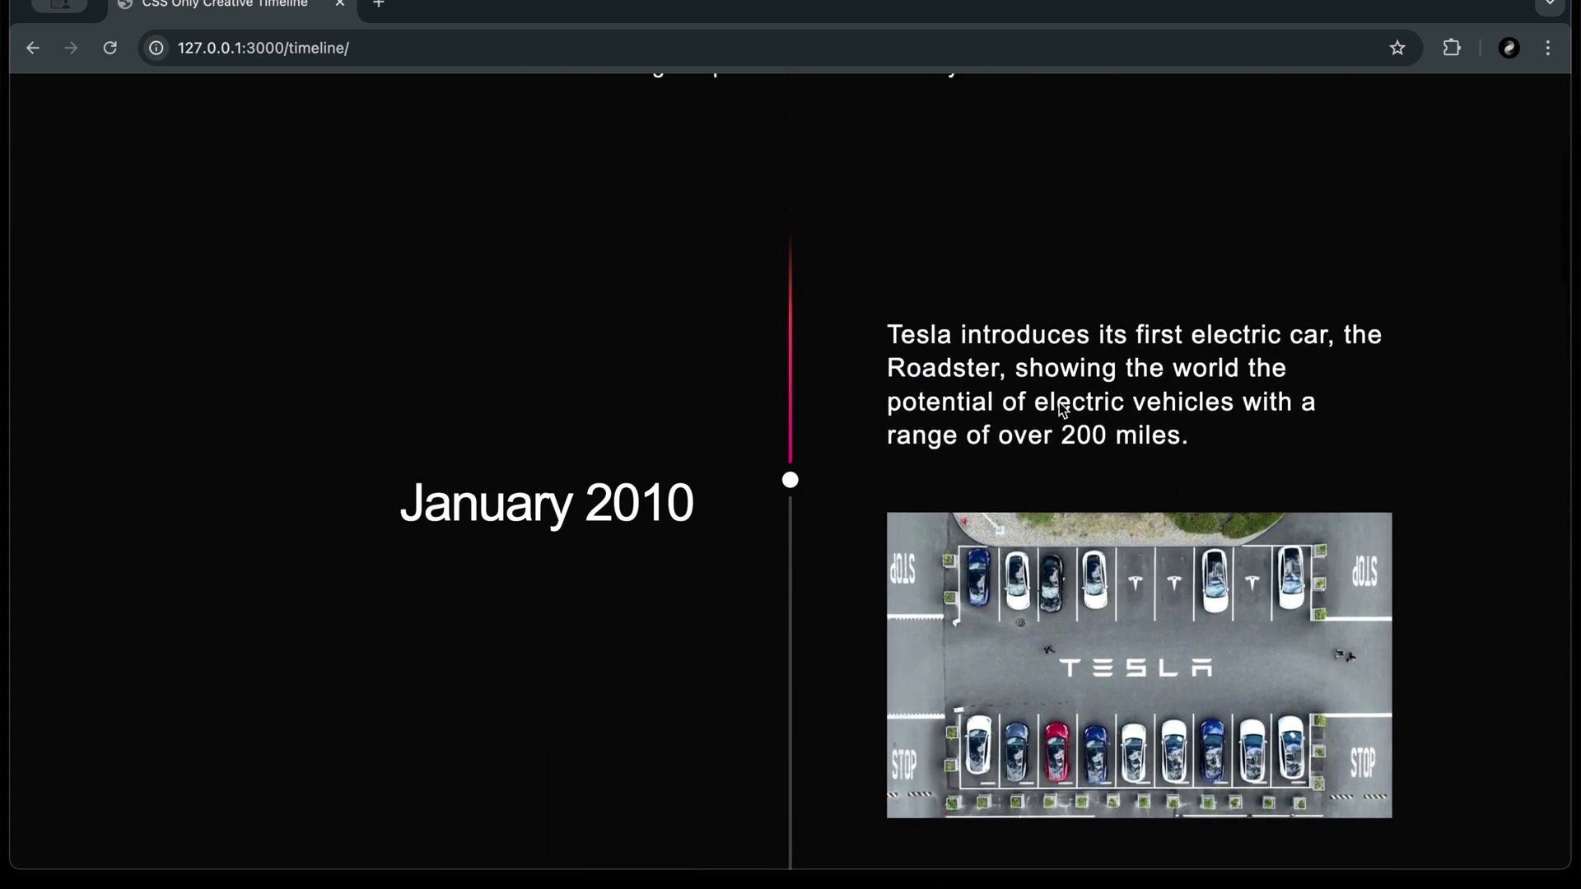
scroll(1058, 409, up, 1)
scroll(1060, 409, up, 3)
scroll(1059, 410, up, 1)
scroll(1059, 409, up, 2)
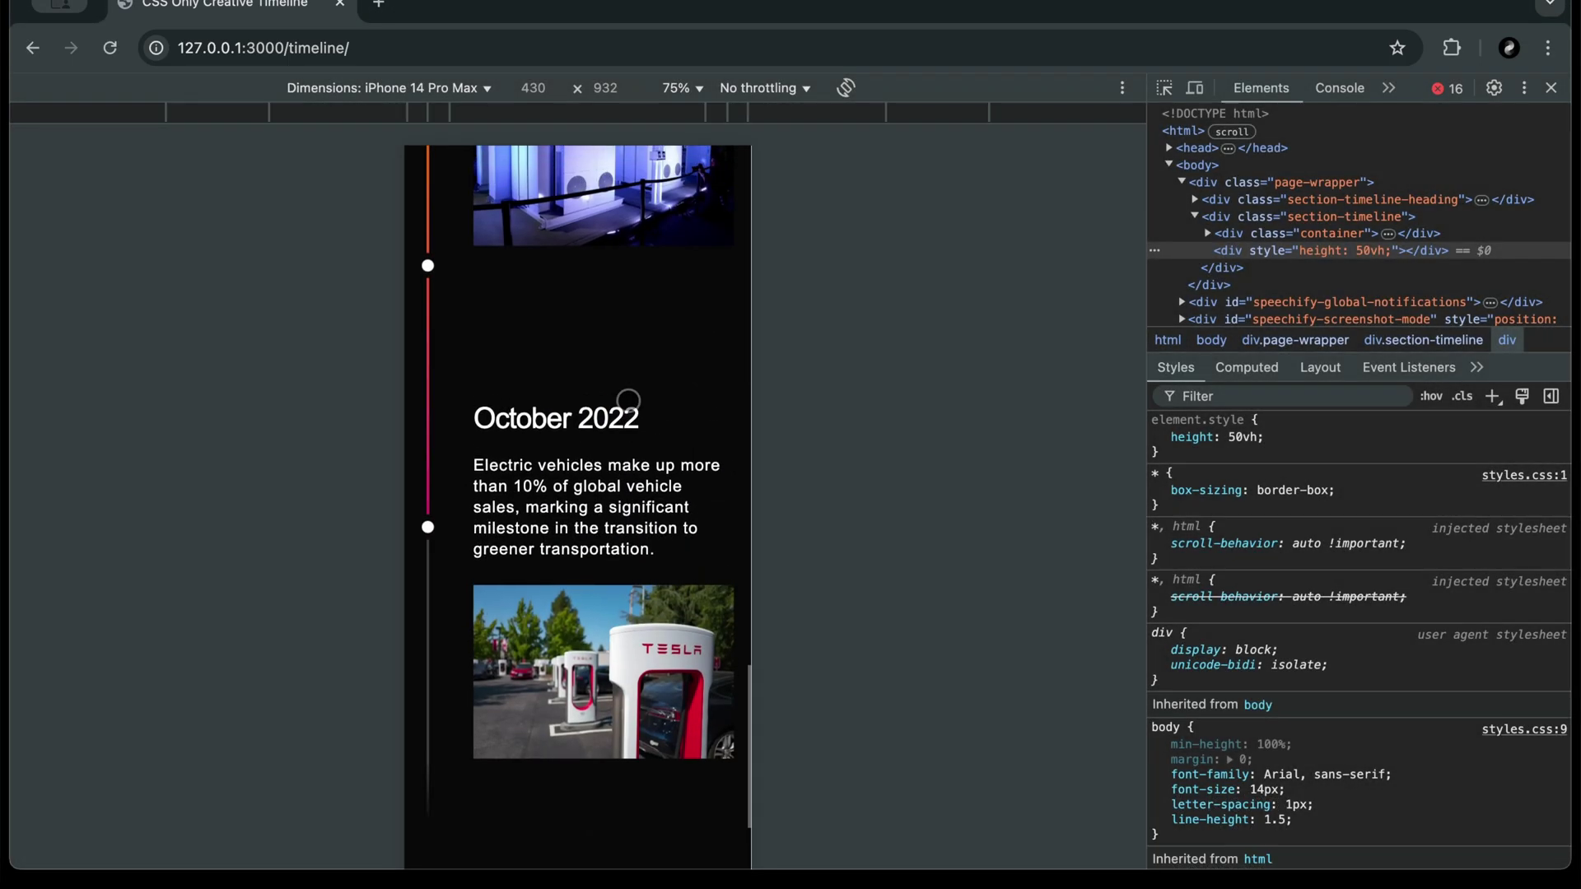
scroll(628, 401, up, 2)
scroll(628, 400, up, 1)
scroll(628, 400, up, 2)
scroll(628, 401, up, 1)
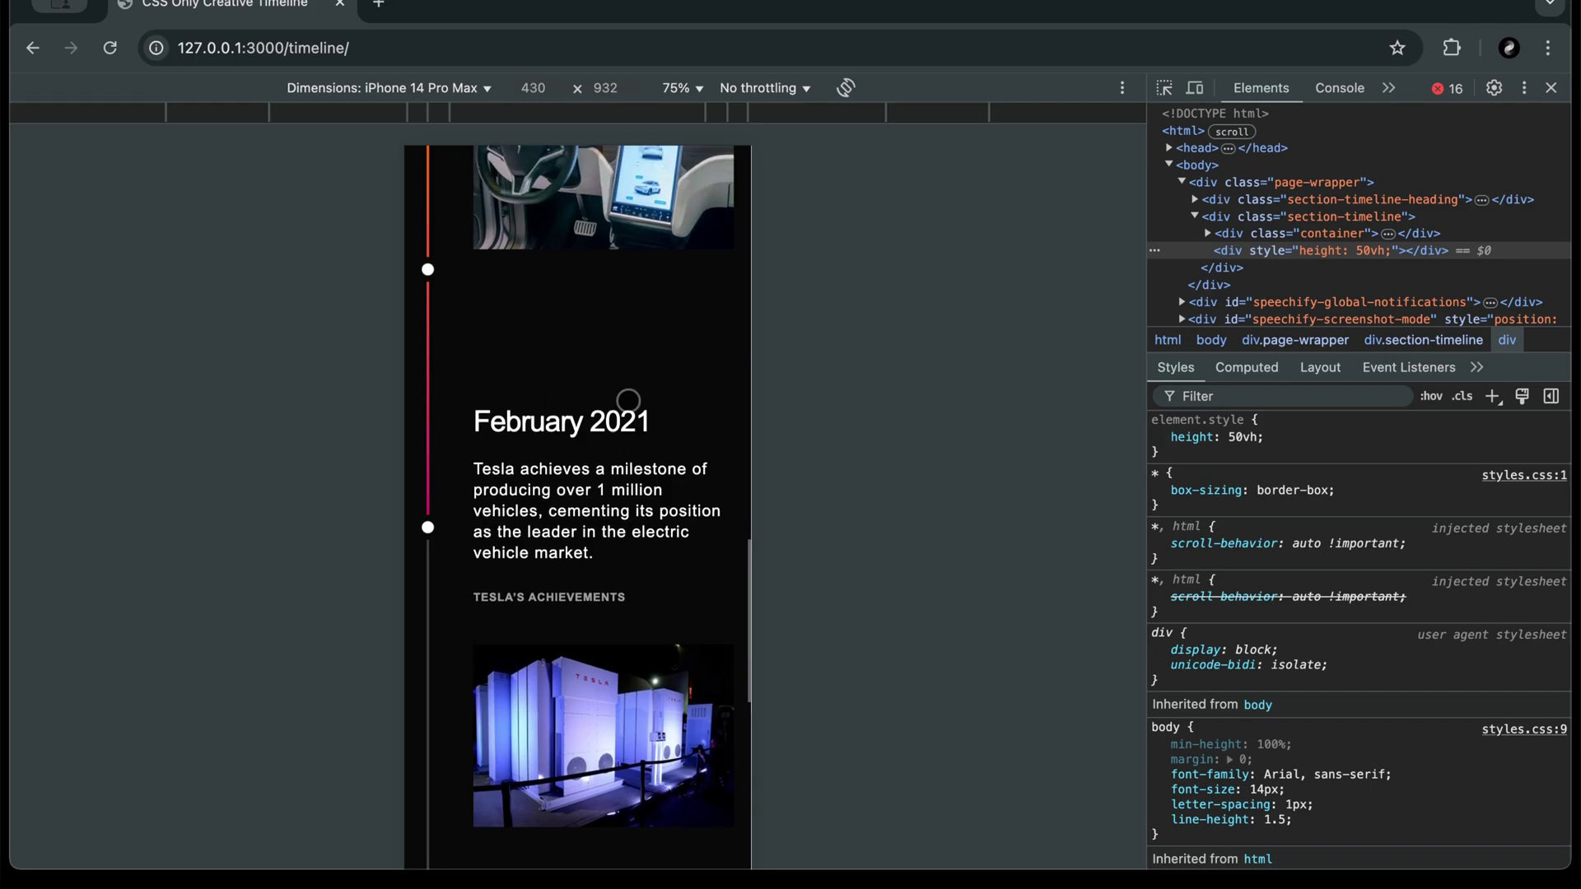
scroll(628, 400, up, 2)
scroll(628, 400, up, 1)
scroll(628, 400, up, 1)
scroll(627, 400, up, 2)
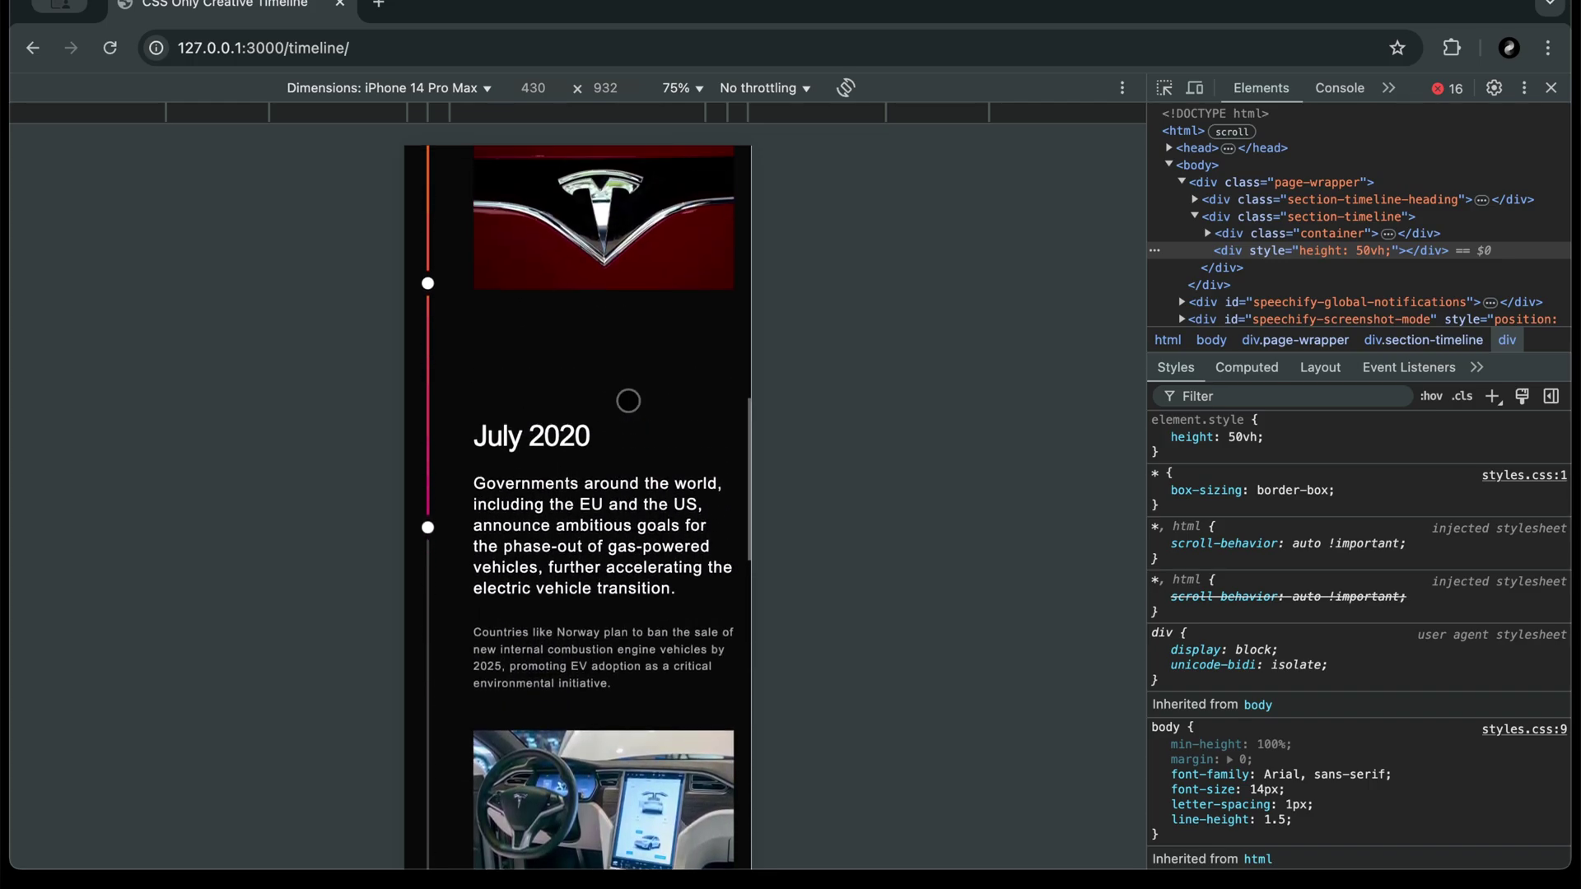
scroll(627, 400, up, 1)
scroll(628, 400, down, 1)
scroll(628, 400, up, 2)
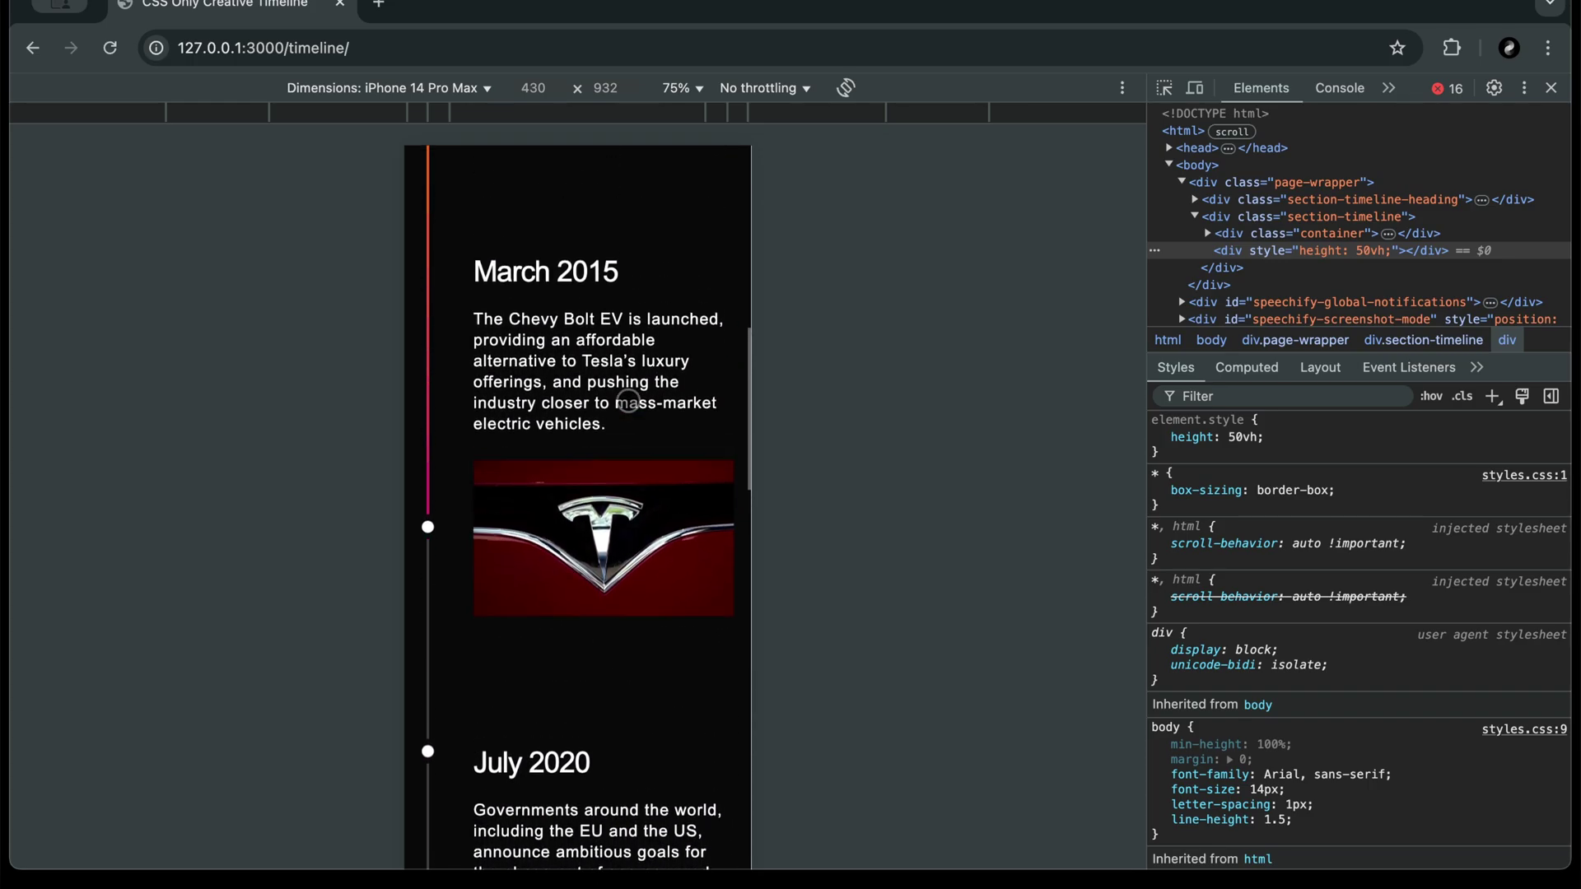
scroll(628, 400, up, 1)
scroll(627, 400, up, 2)
scroll(628, 401, up, 1)
scroll(629, 400, up, 2)
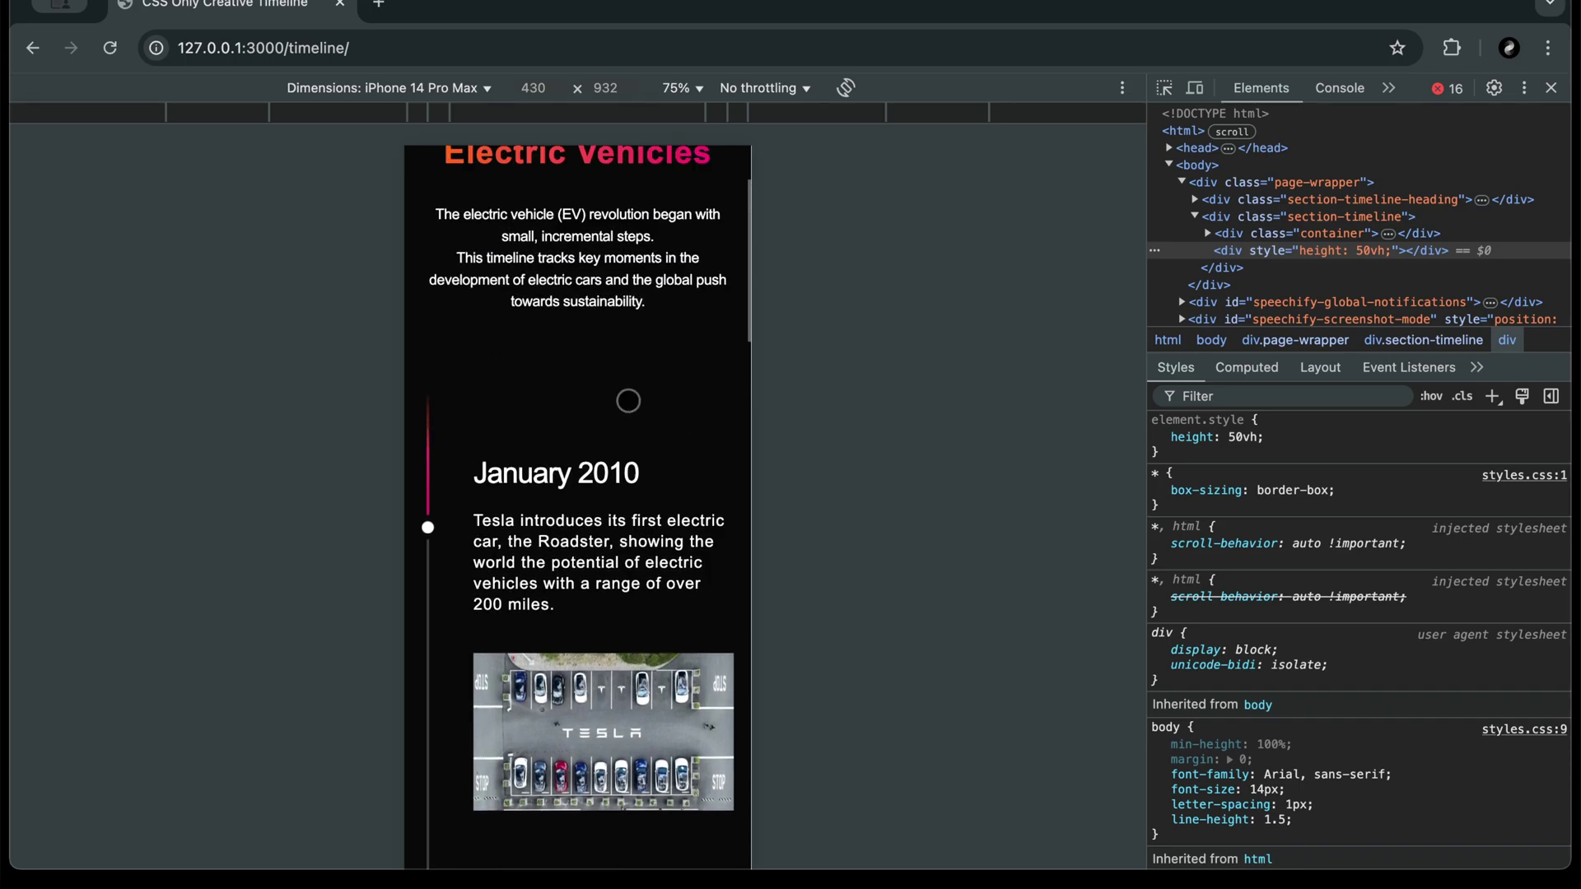
scroll(628, 401, up, 1)
scroll(628, 397, up, 1)
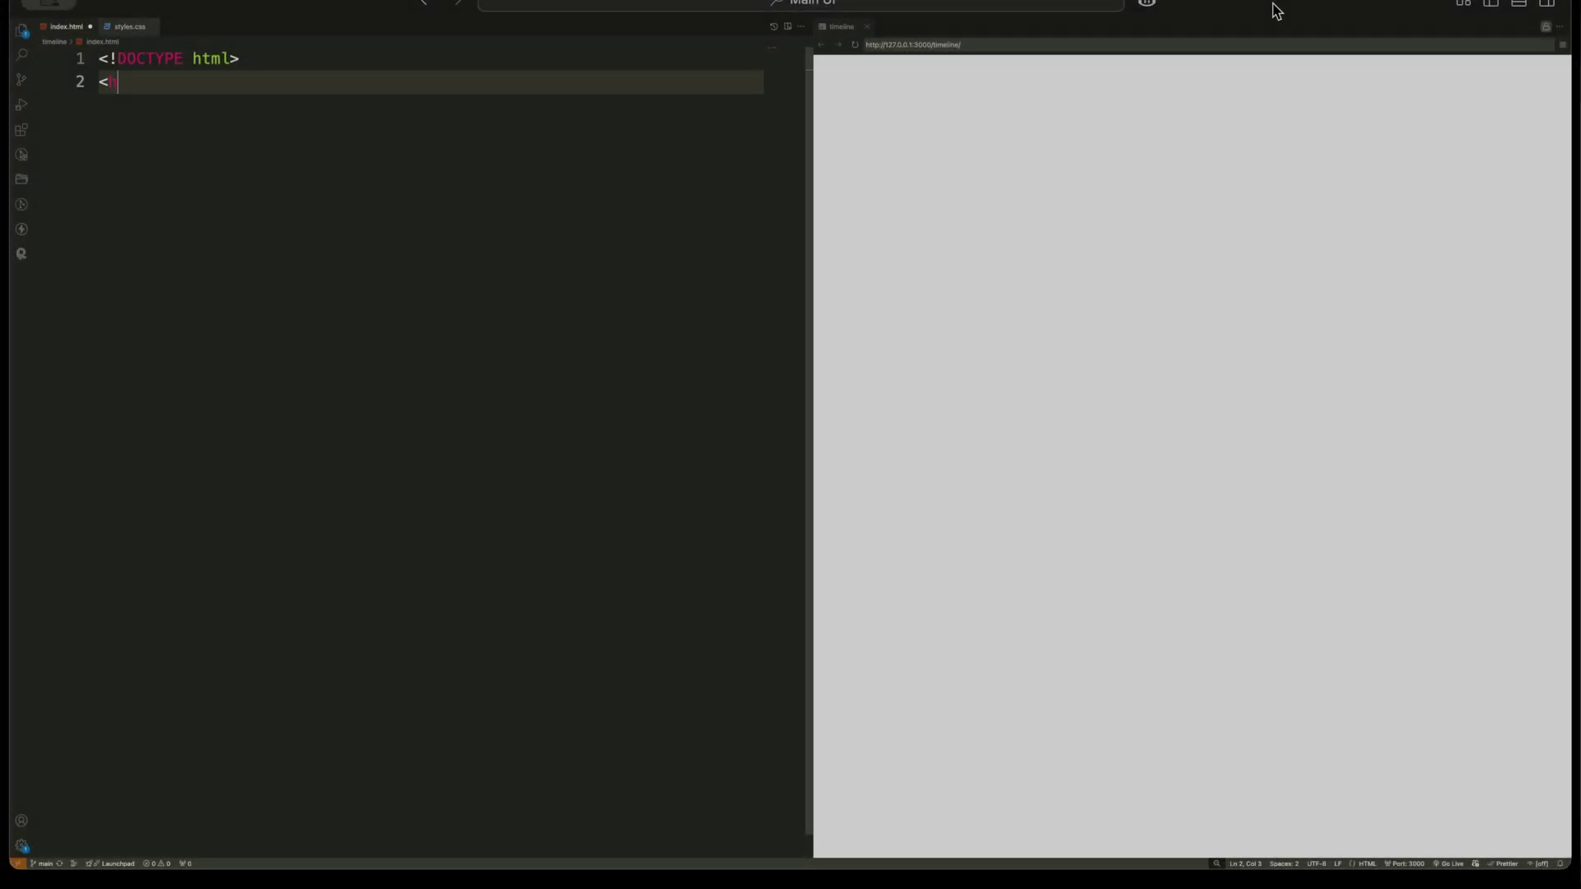
text(html>  <head>   <meta charset="utf-8" />   <title>CSS )
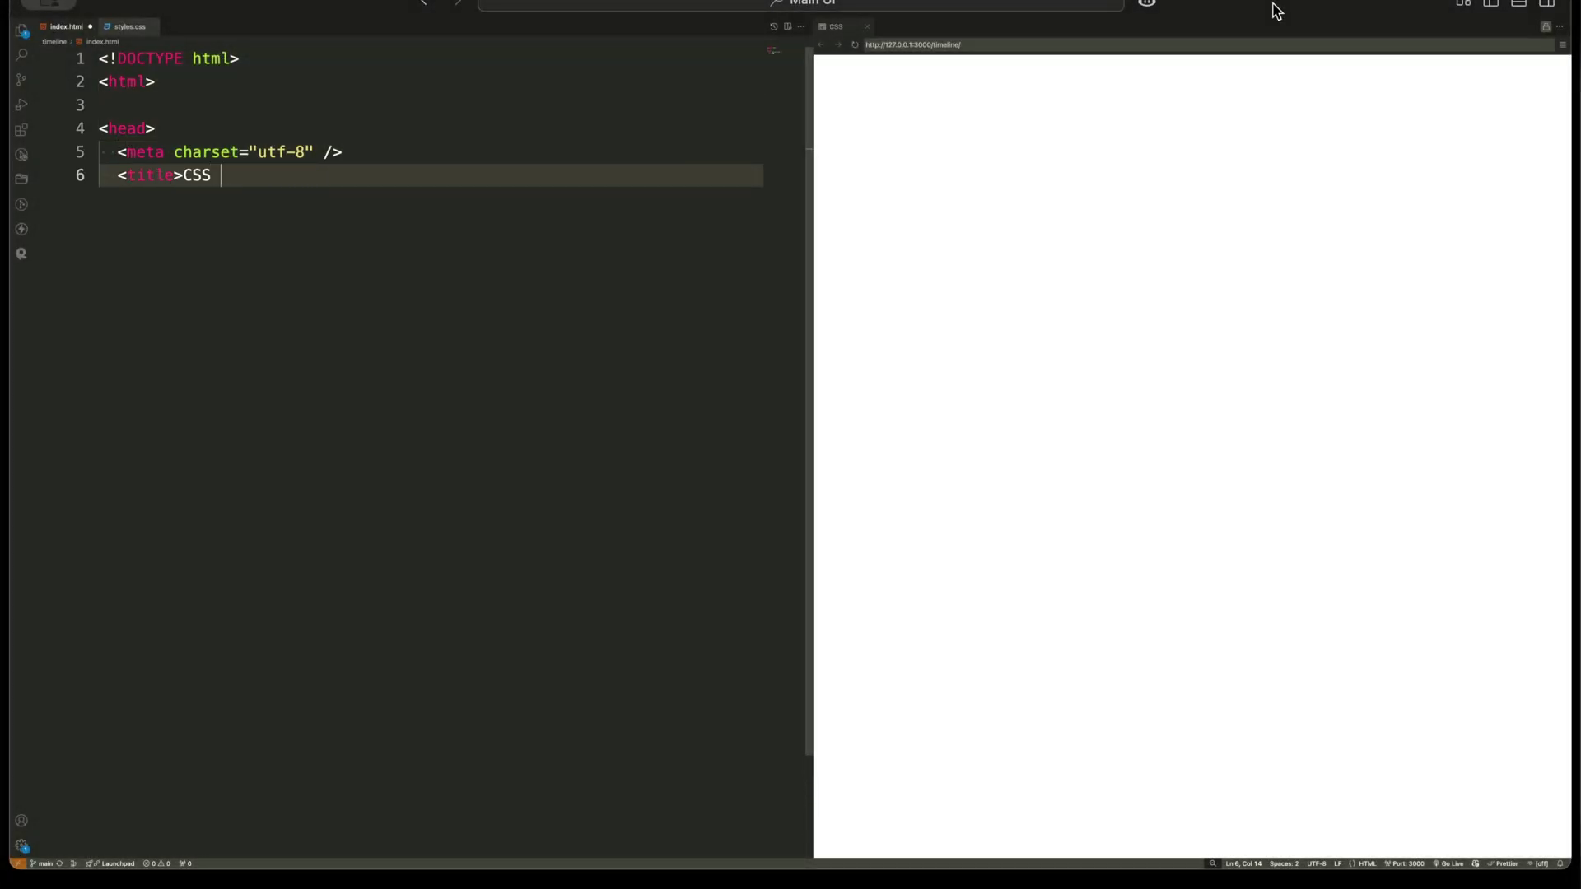
text(Only Creative Timeline</title)
Write the head with charset, title, viewport meta and styles.css link, and open the body.
key(Return)
text(<meta content="width=devic)
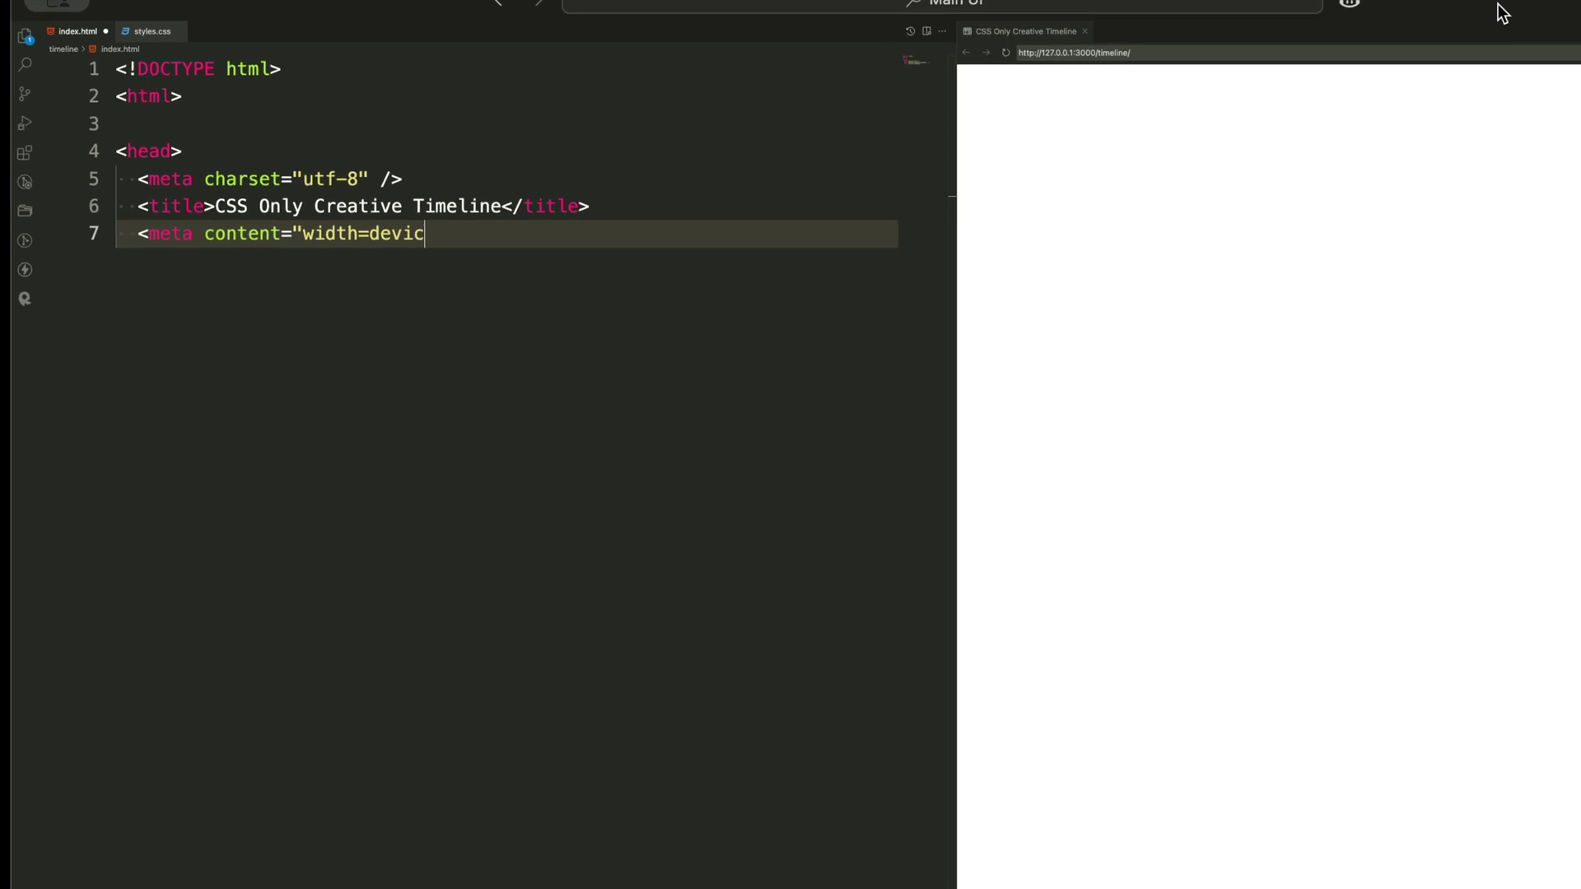
text(e-width, initial-scale=1" name="viewport" />)
key(Return)
text(<link hr)
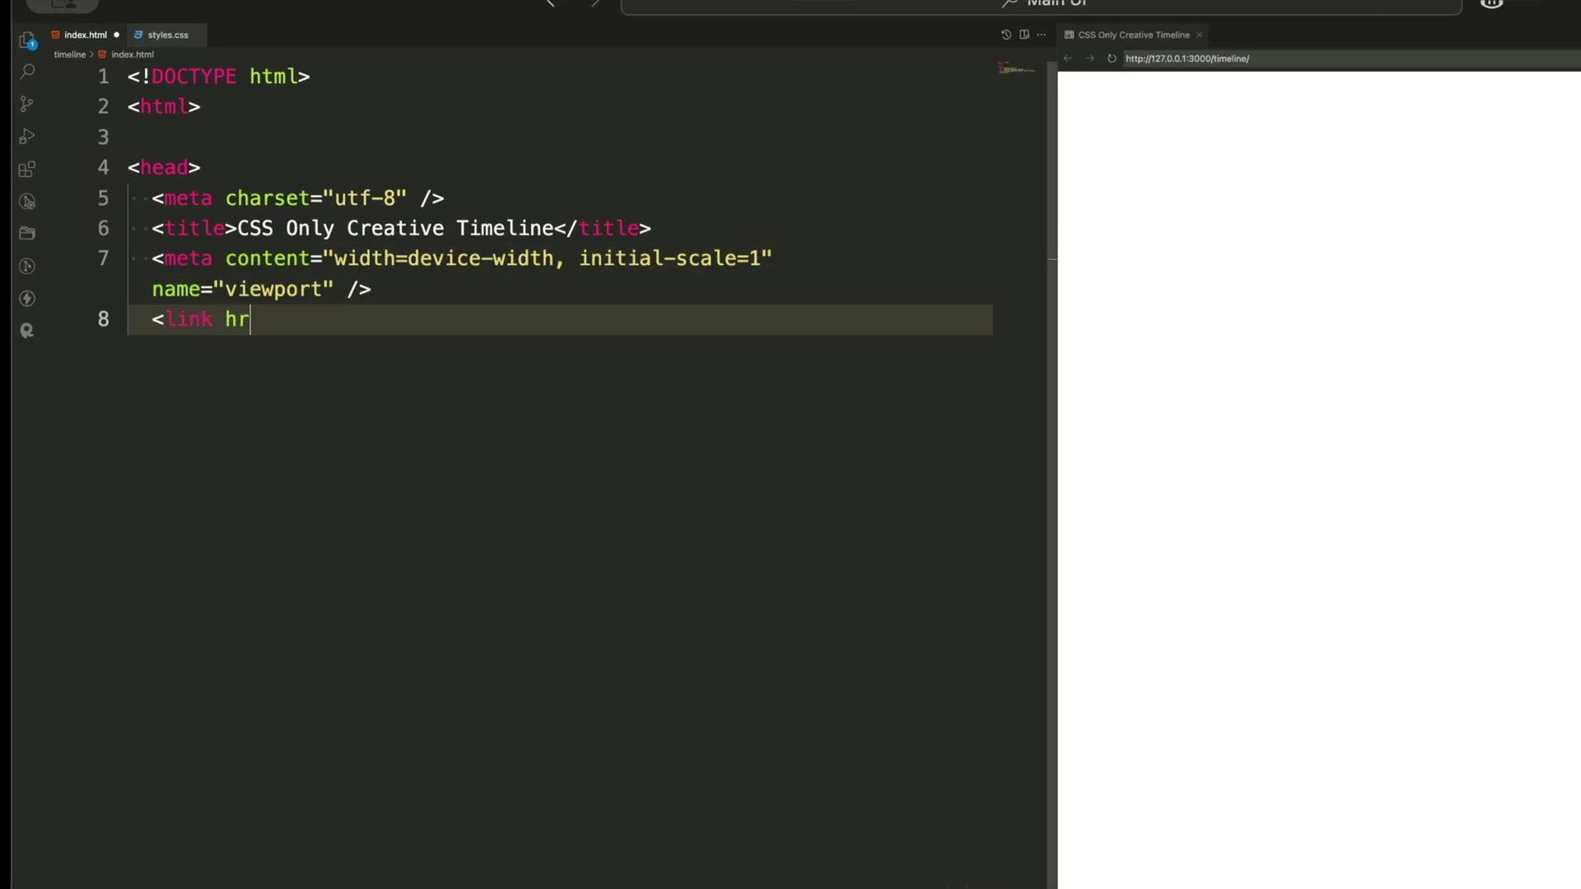
text(ef="styles.css" rel="stylesheet" type="text/css" /> </head>  <body)
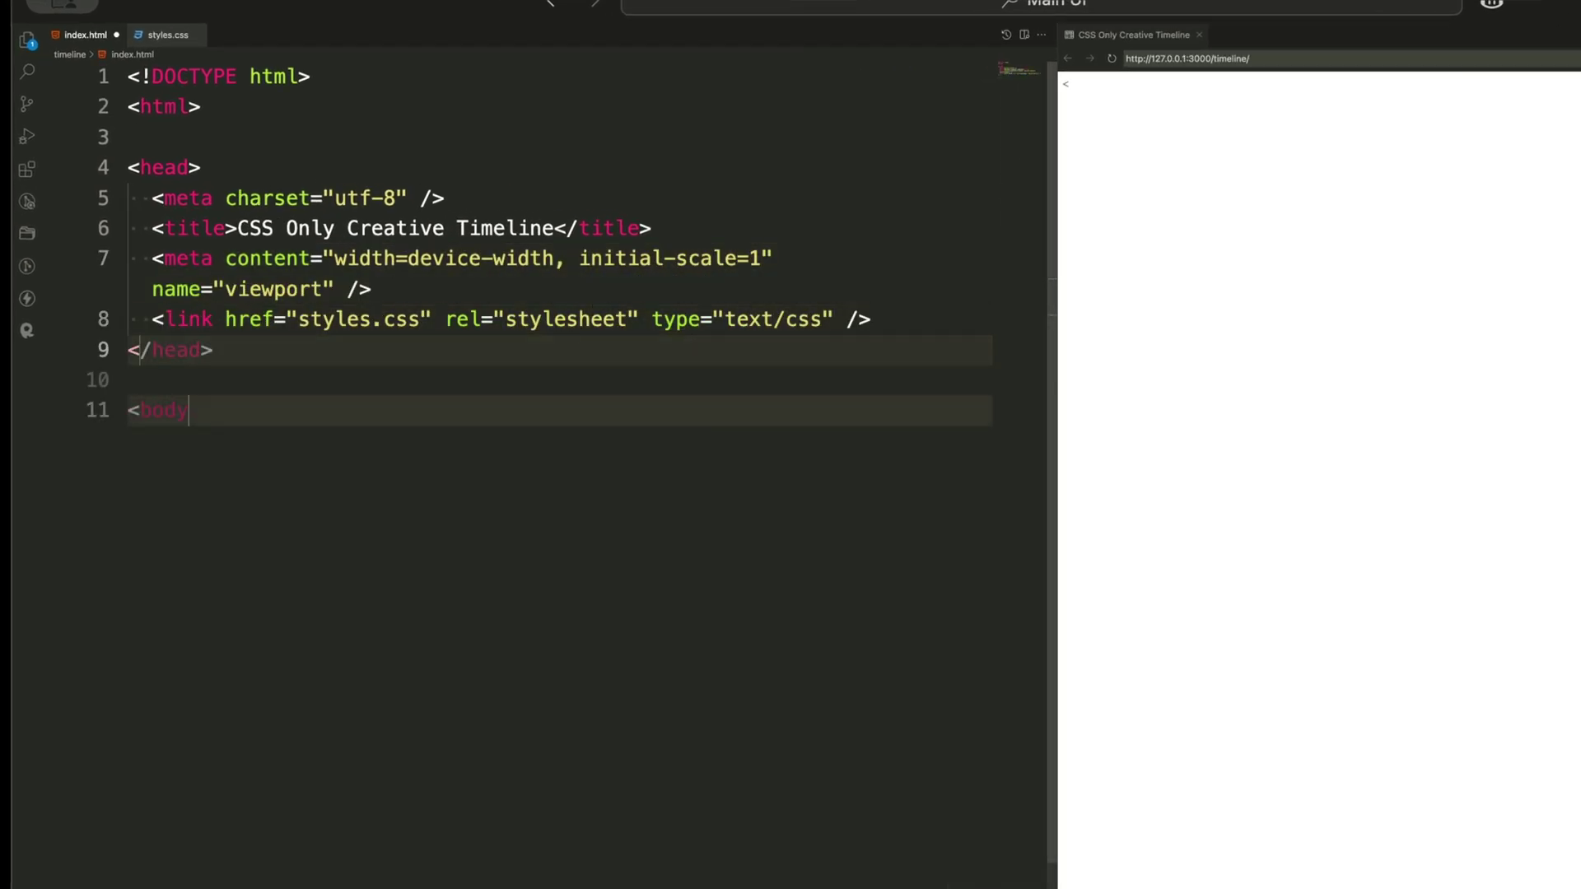
text(>)
key(Return)
text(<div class="page-wrappe)
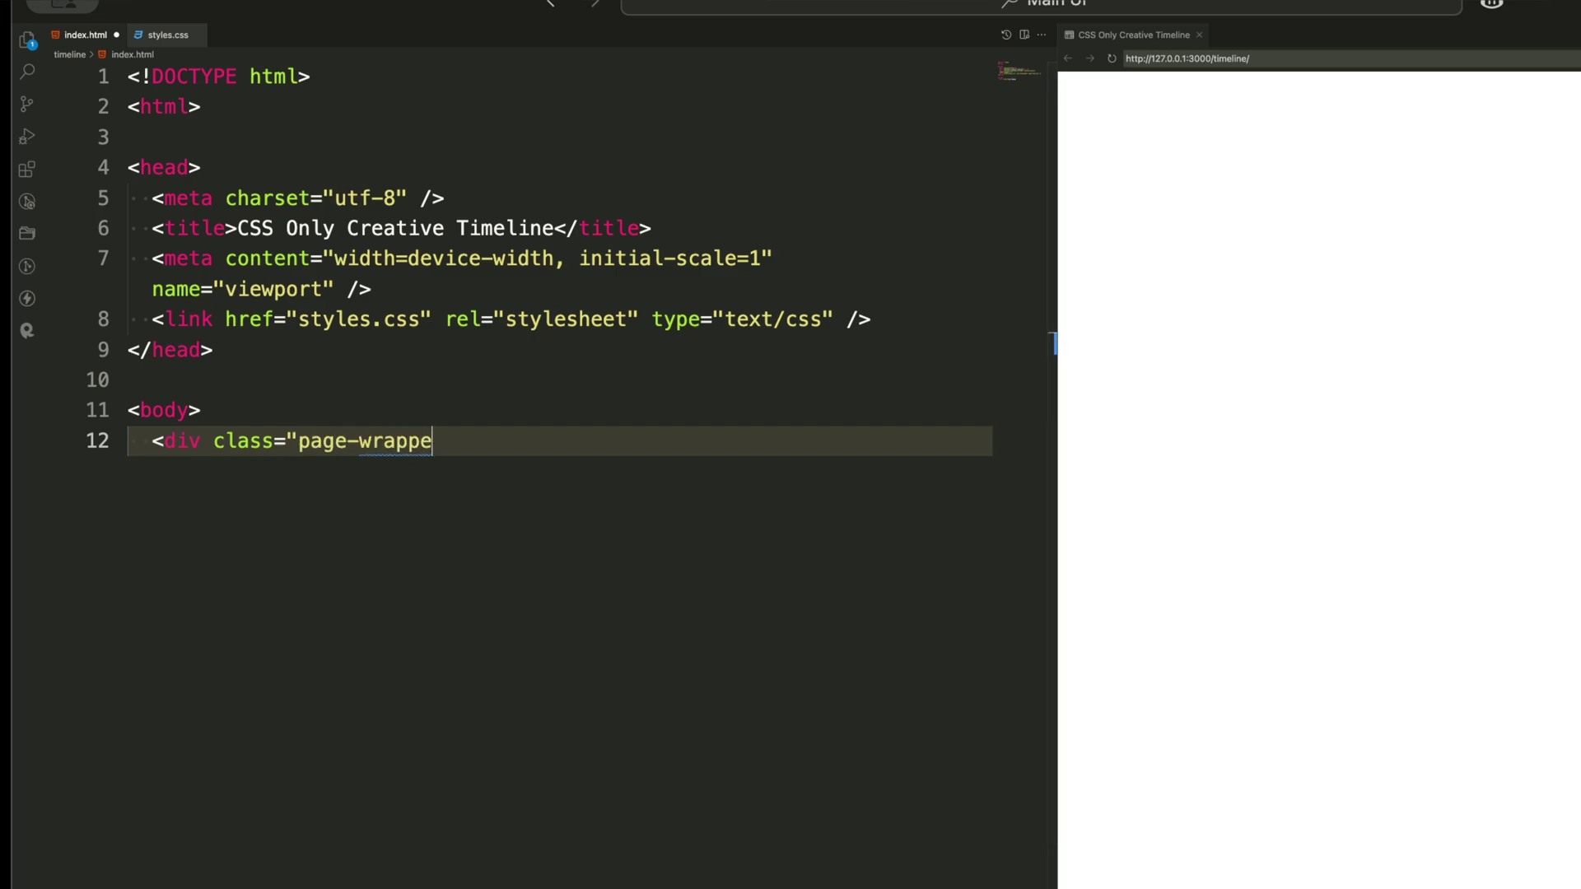
text(r">)
Nest page-wrapper, section-timeline-heading, container and padding divs inside the body.
key(Return)
text(<div class="section-t)
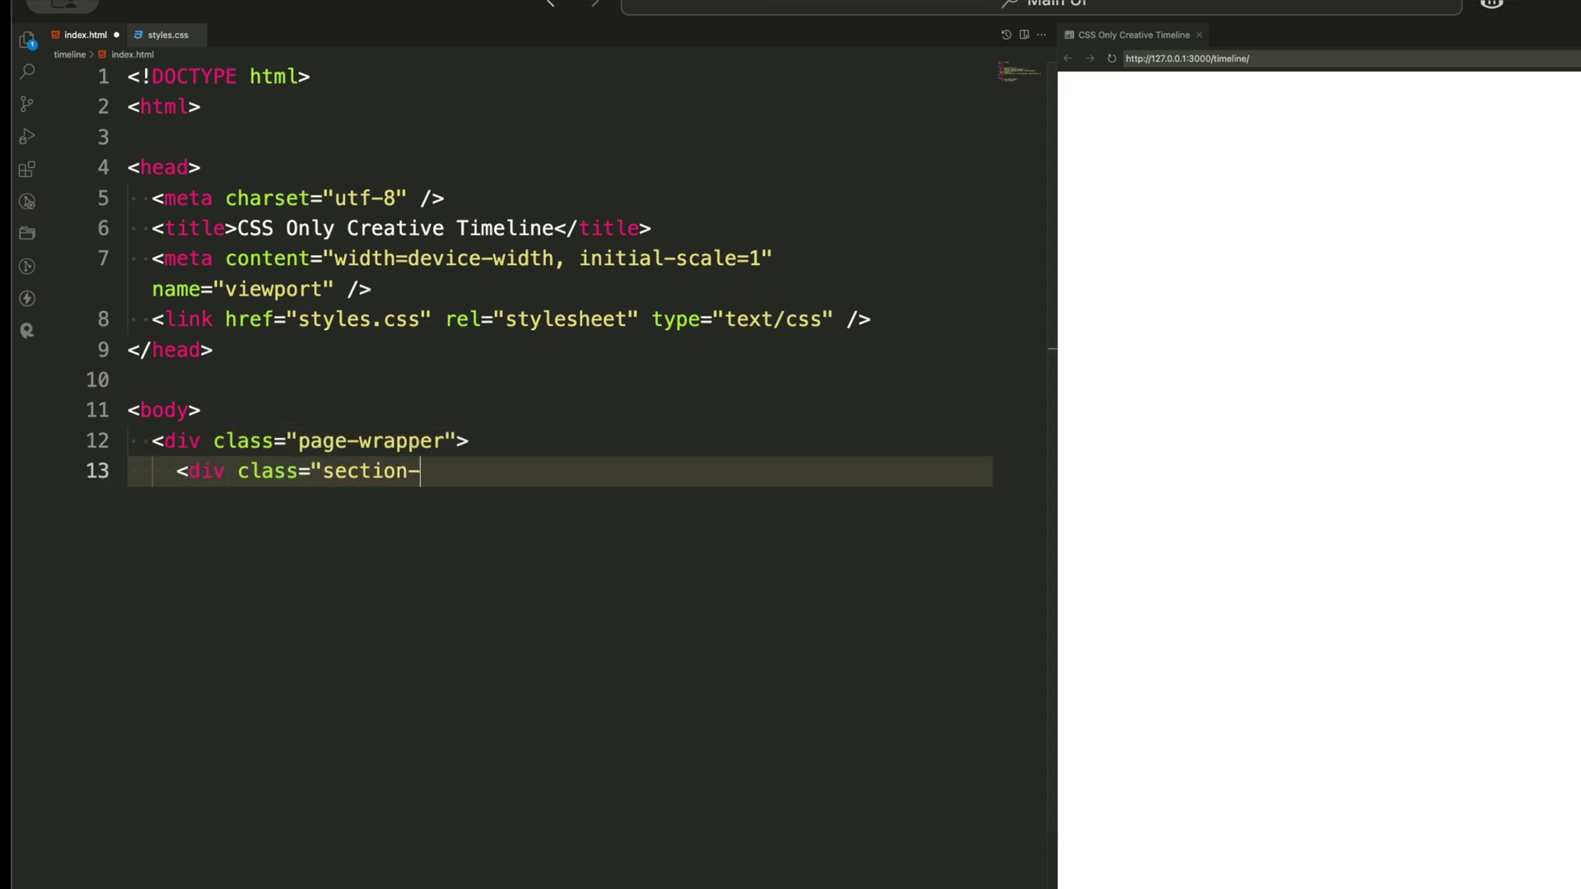
text(imeline-heading">)
key(Return)
text(<div c)
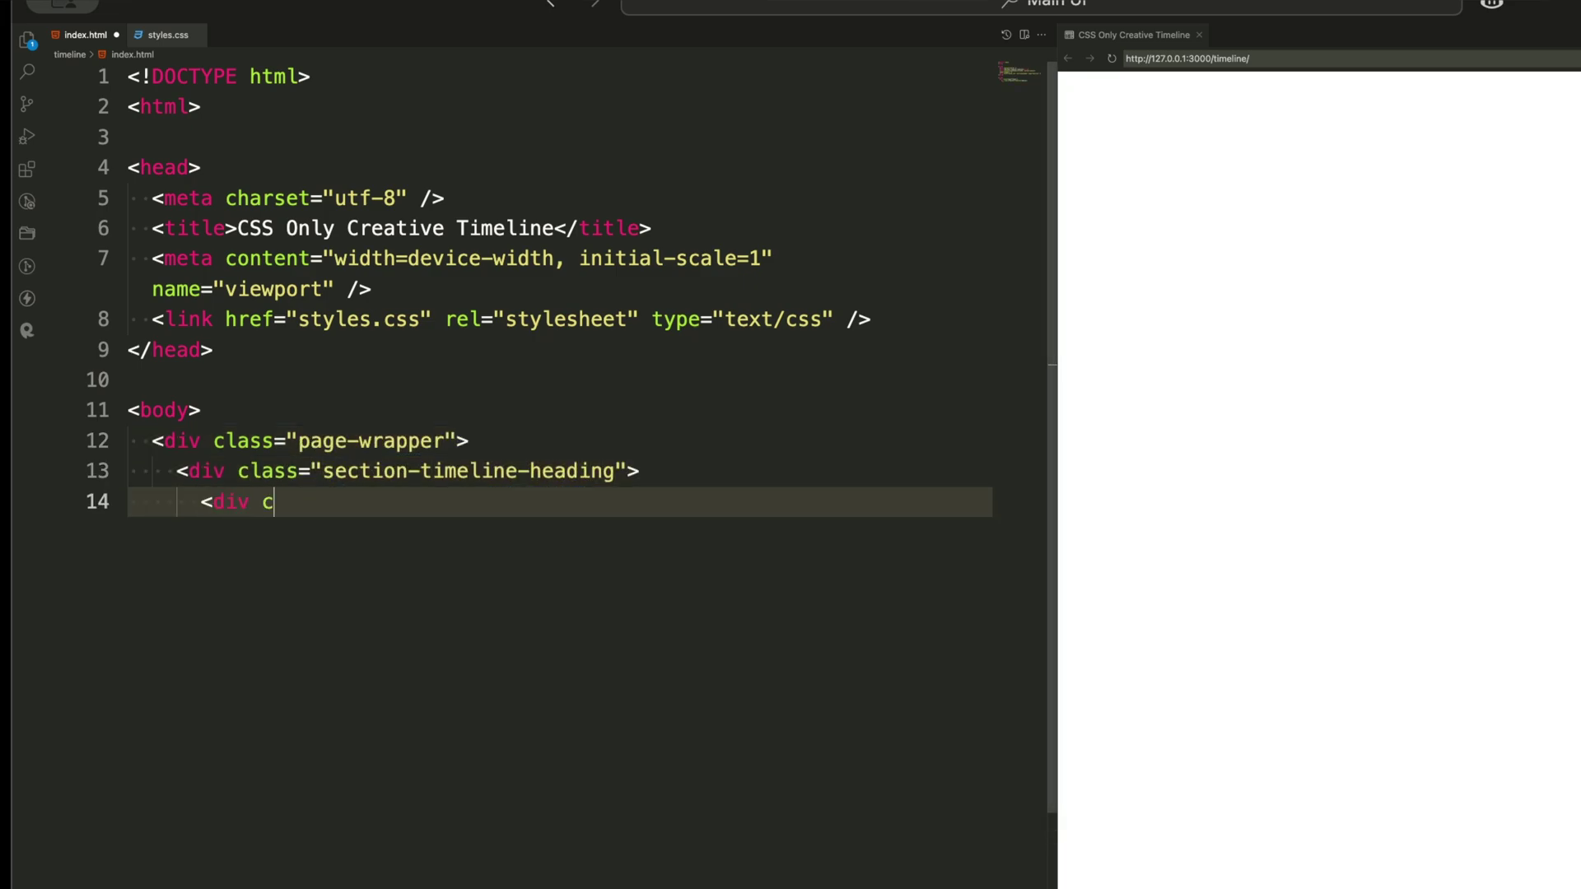
text(lass="container">)
key(Return)
text(<div c)
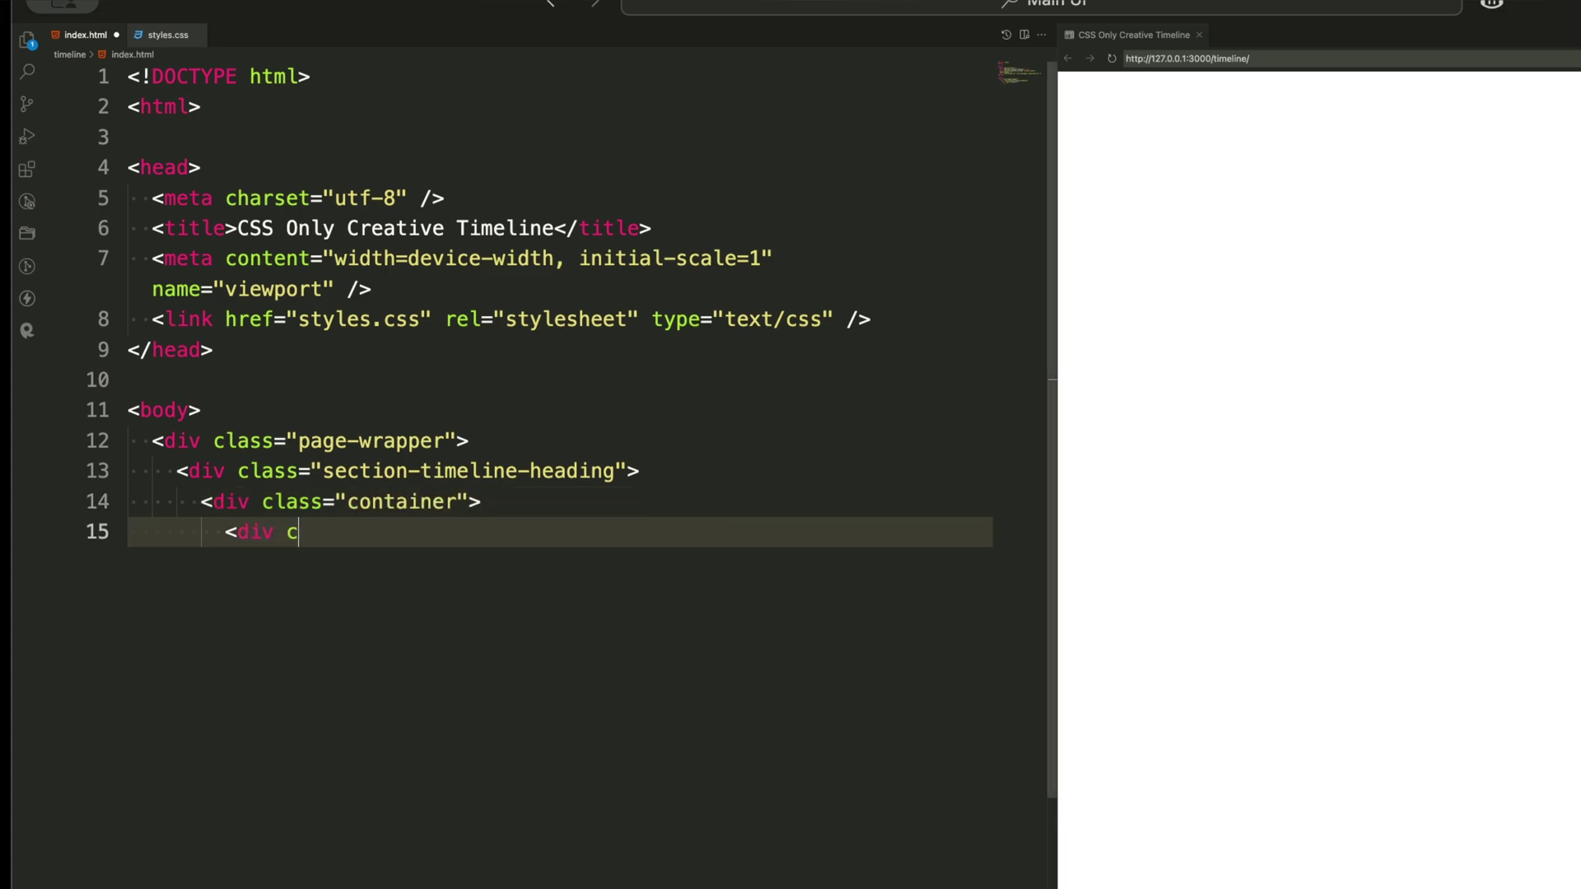
text(lass="padding-vertical-xla)
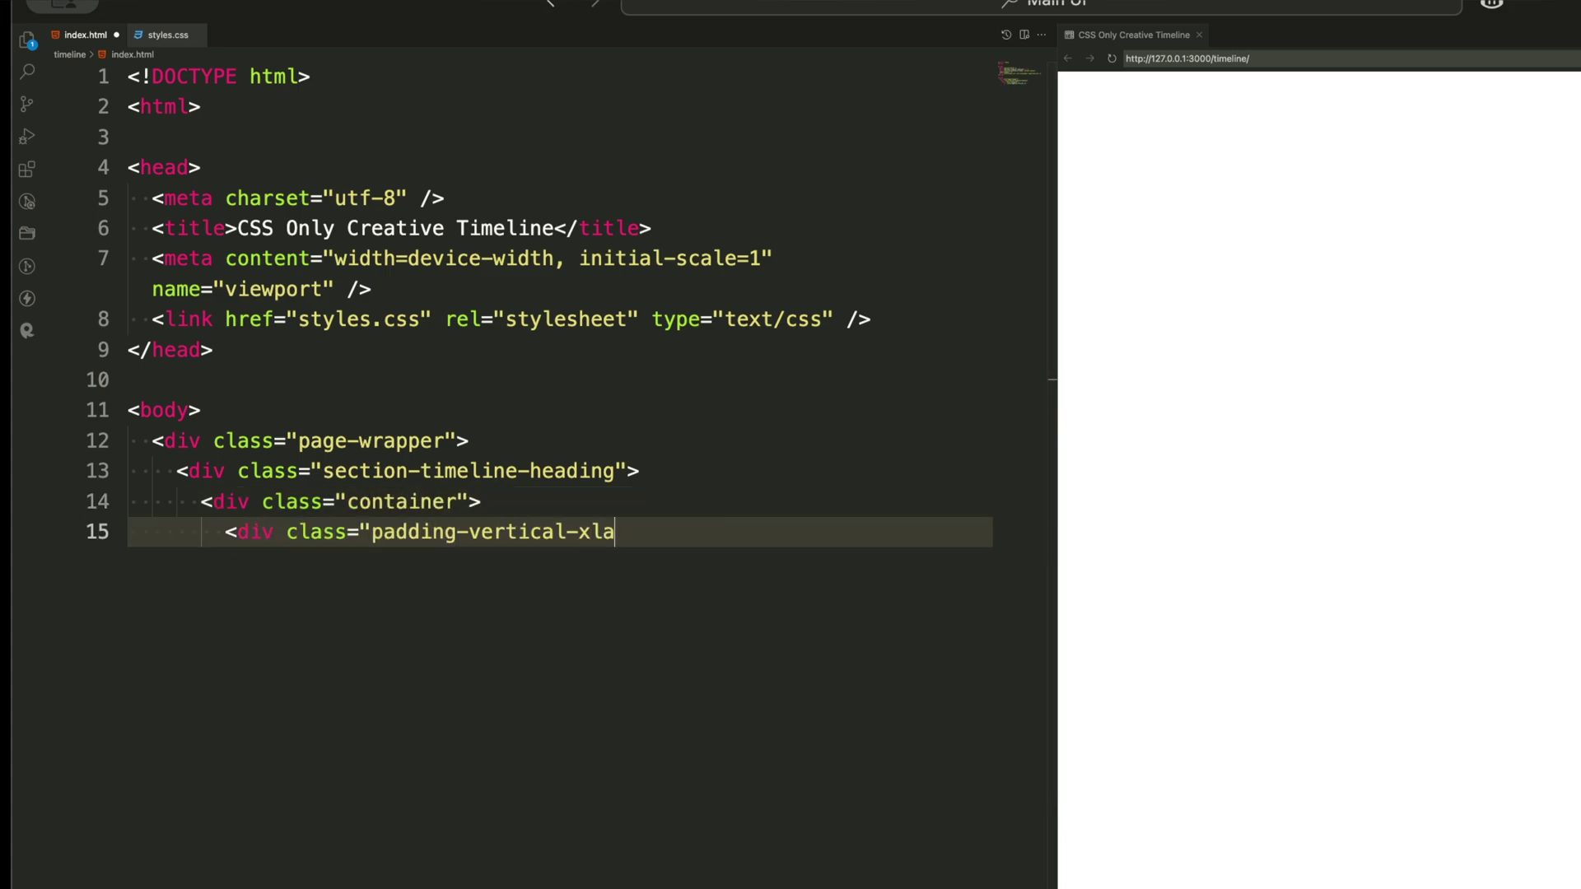
text(rge">)
key(Return)
text(<div class="timeline)
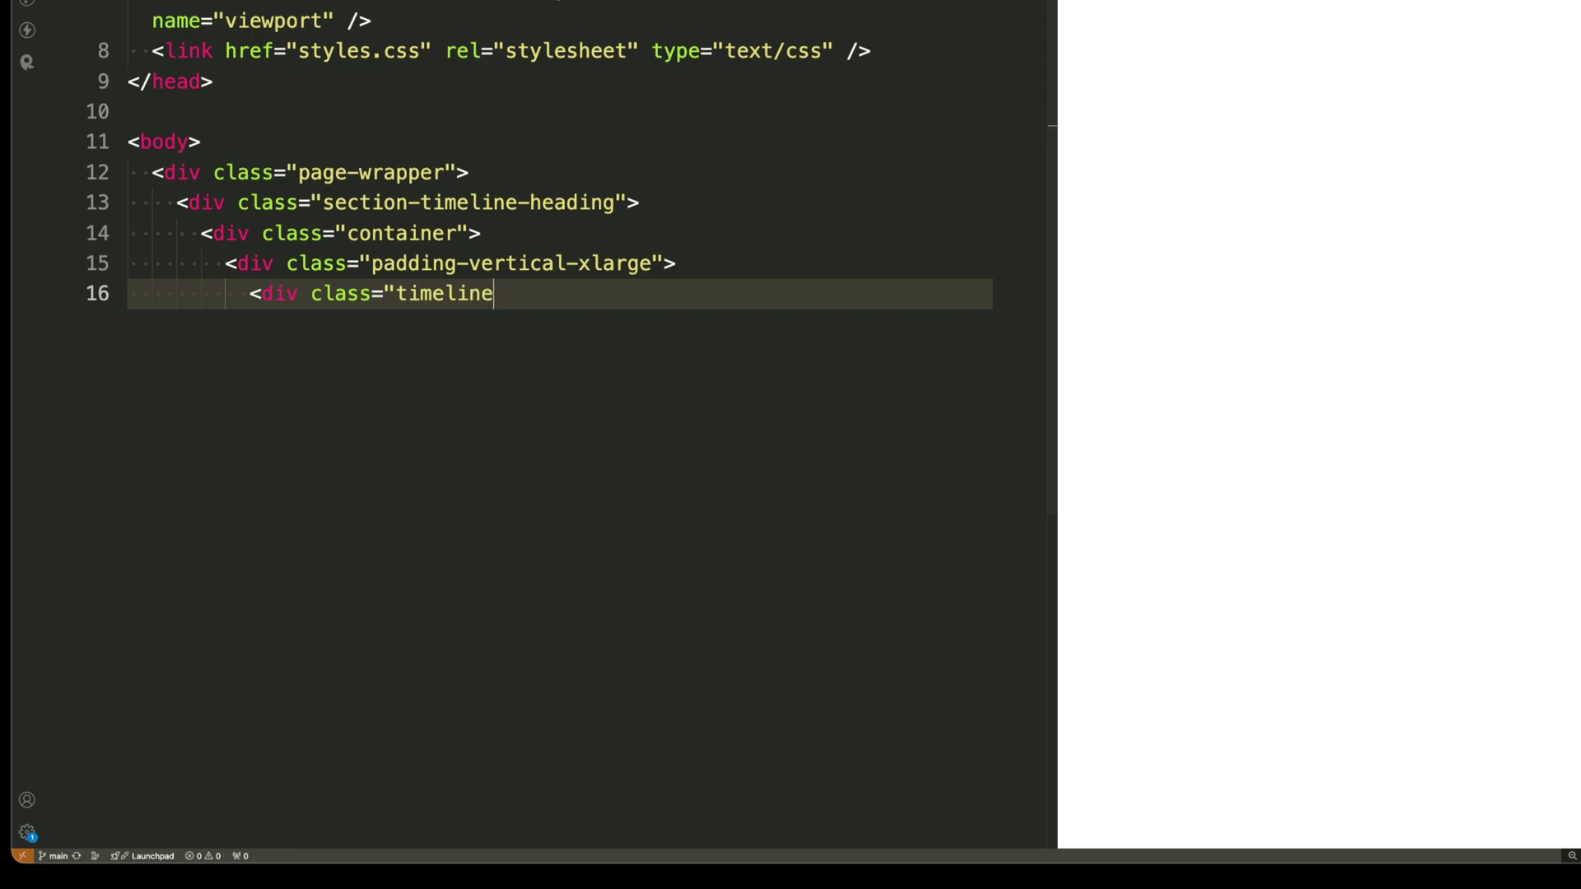
text(-main_heading-wrapper">)
Add heading-wrapper and margin-bottom divs holding the electric-vehicles heading.
key(Return)
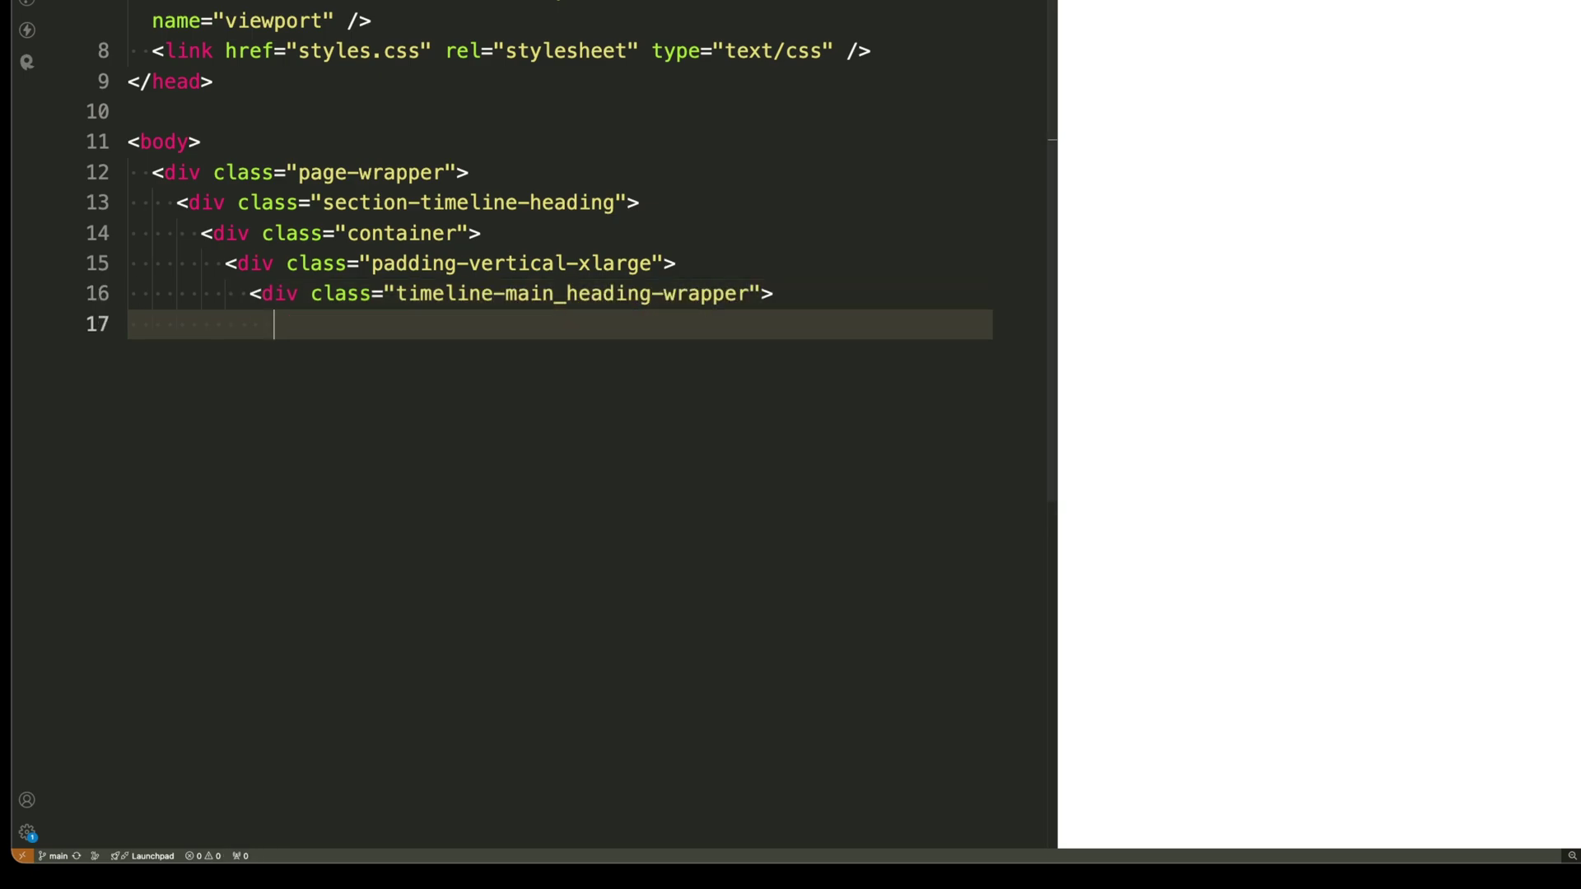
text(<div class="margin-bottom)
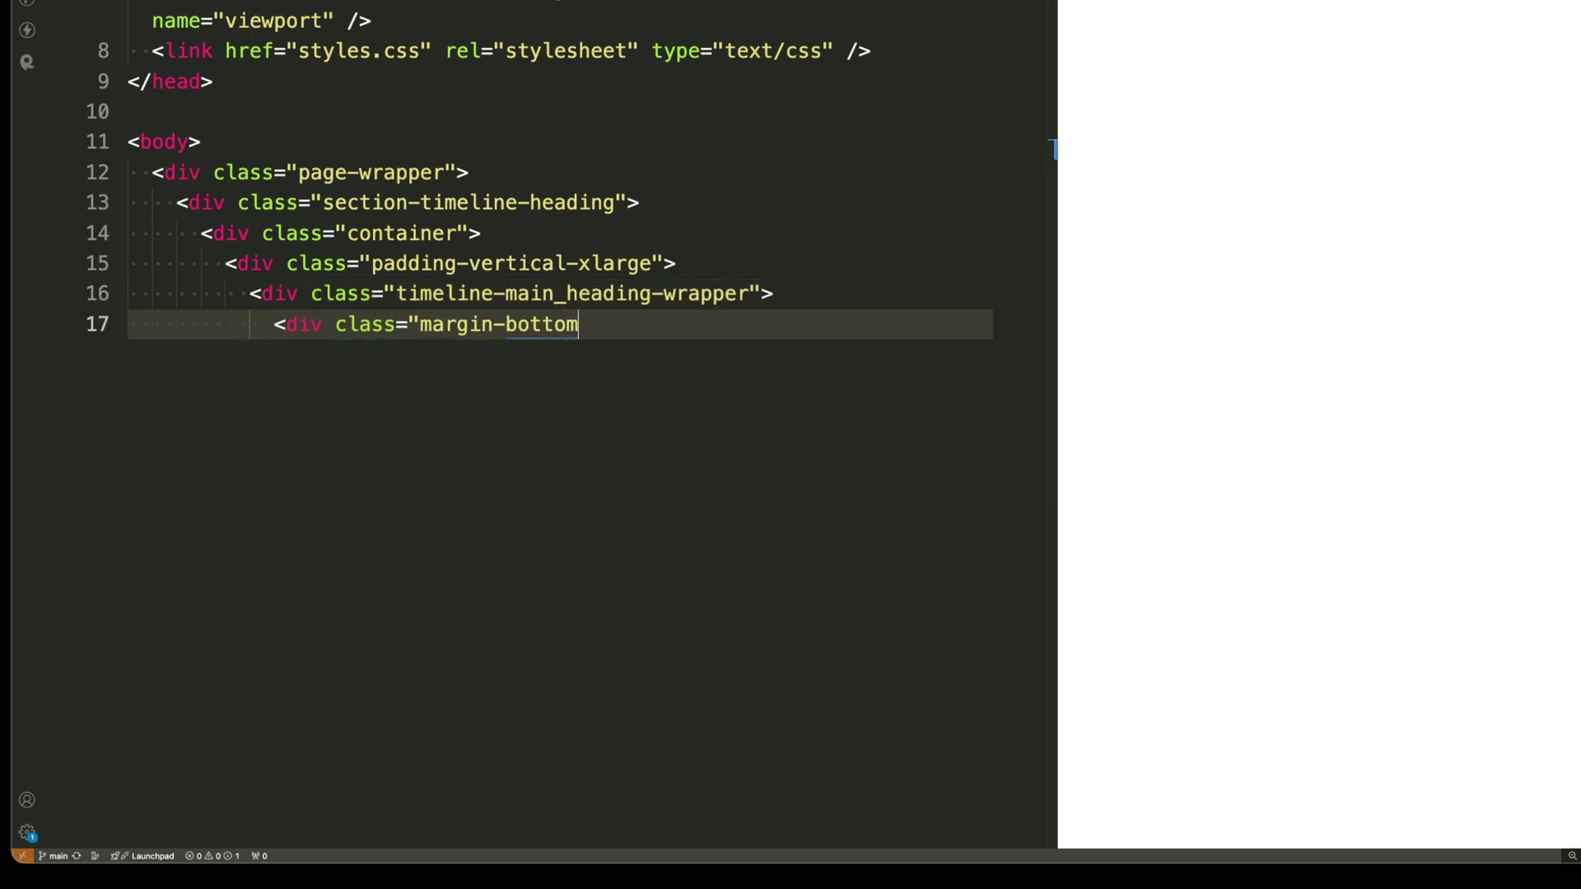
text(-medium">)
key(Return)
text(<h2>The Rise of)
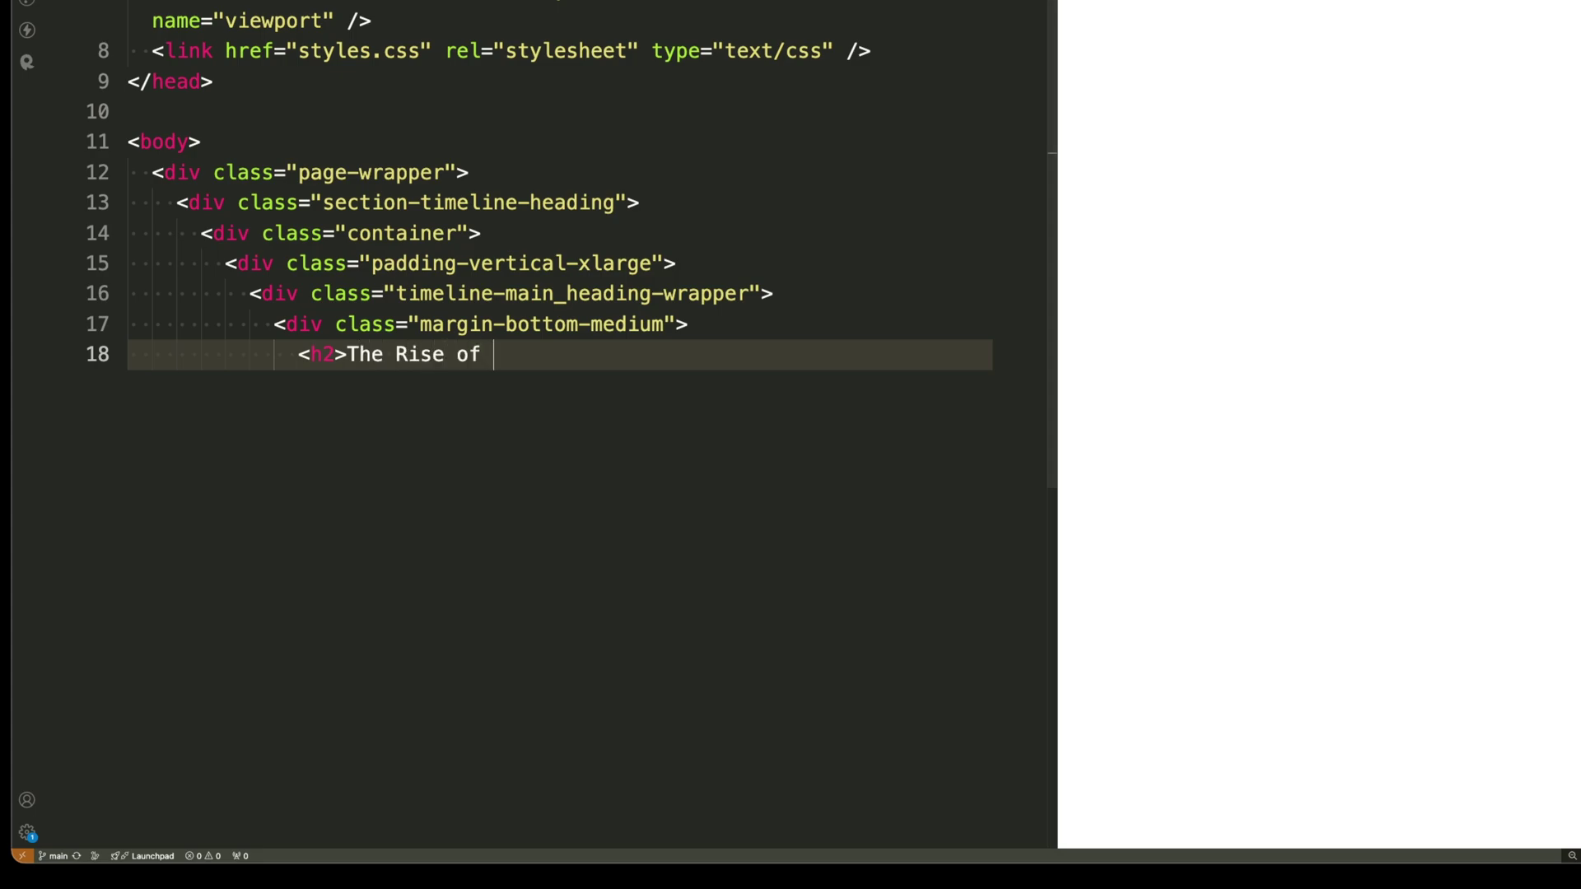
text( Elect)
key(Return)
text(</d)
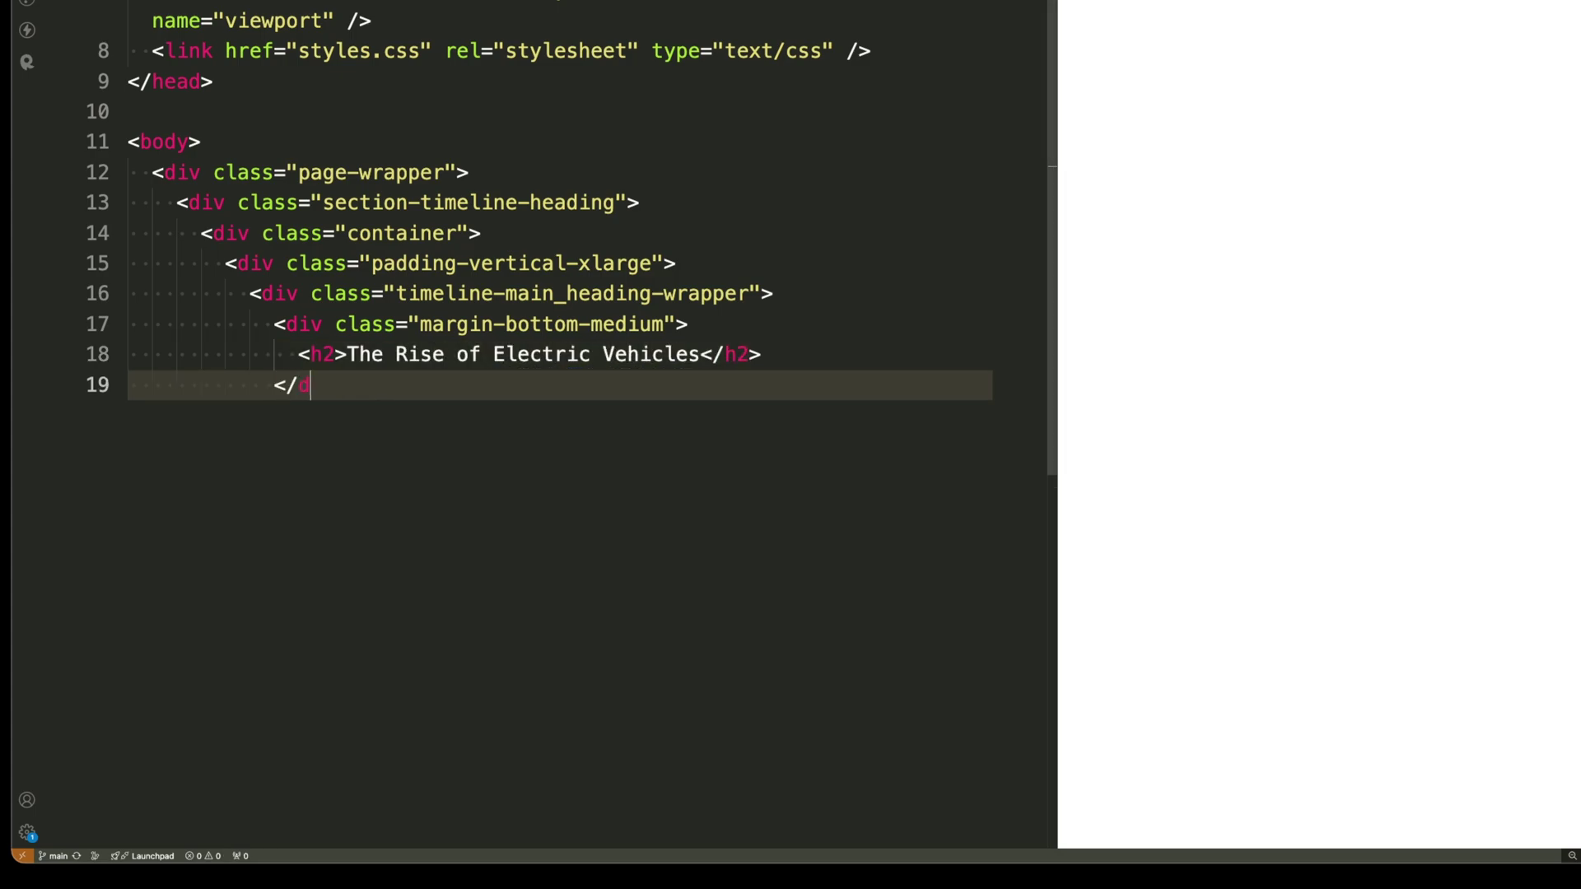
Write the paragraph-large intro text about the EV revolution.
key(Return)
text(<p class="paragraph-large)
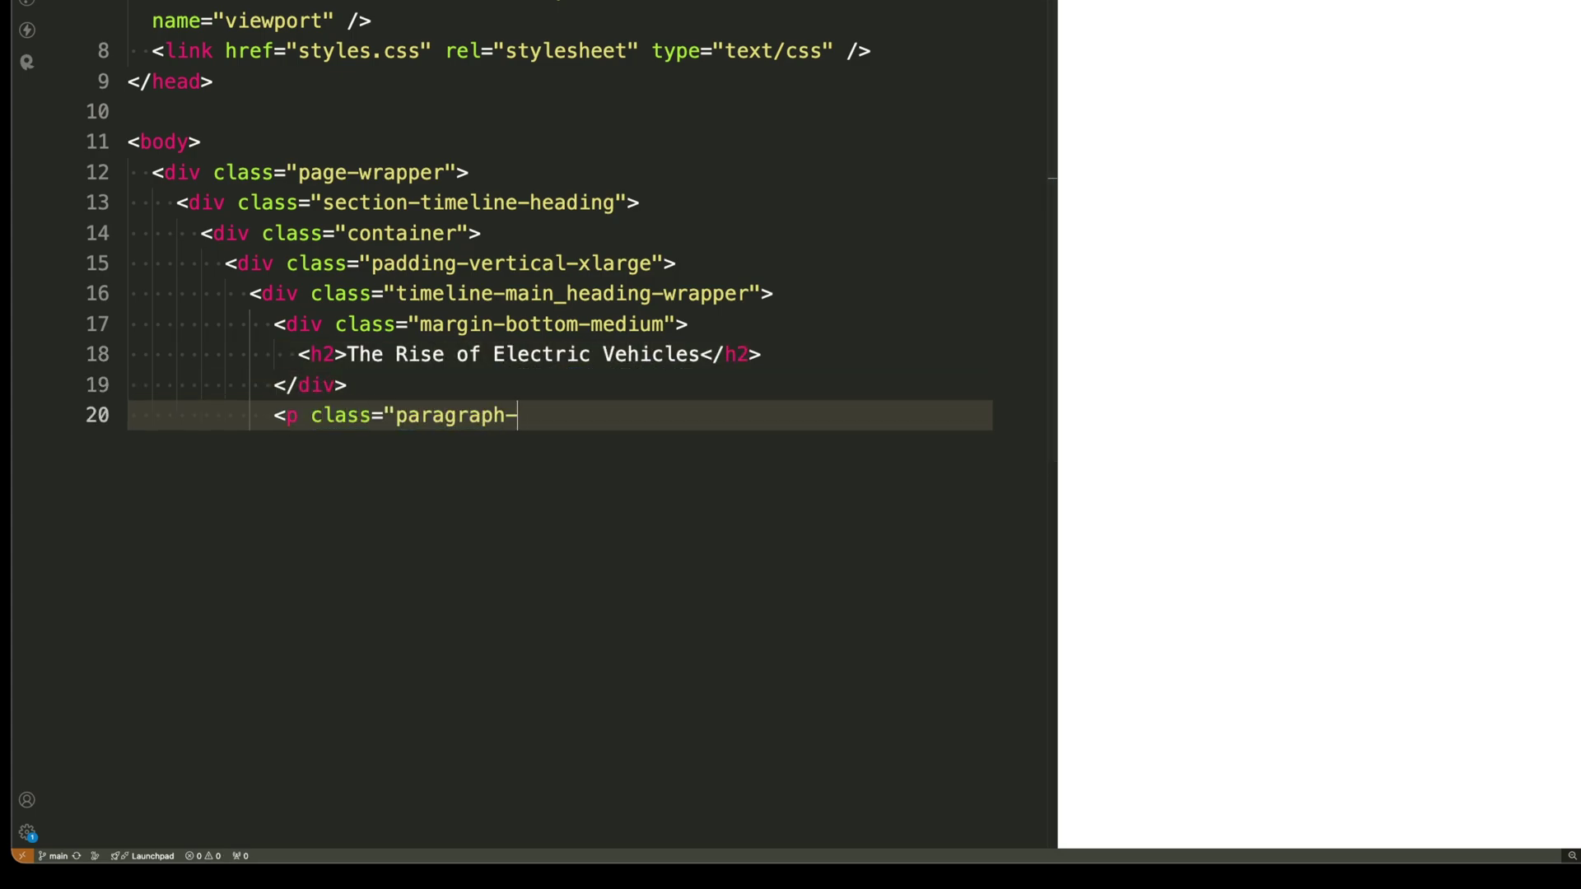
text(">)
key(Return)
text(The electric veh)
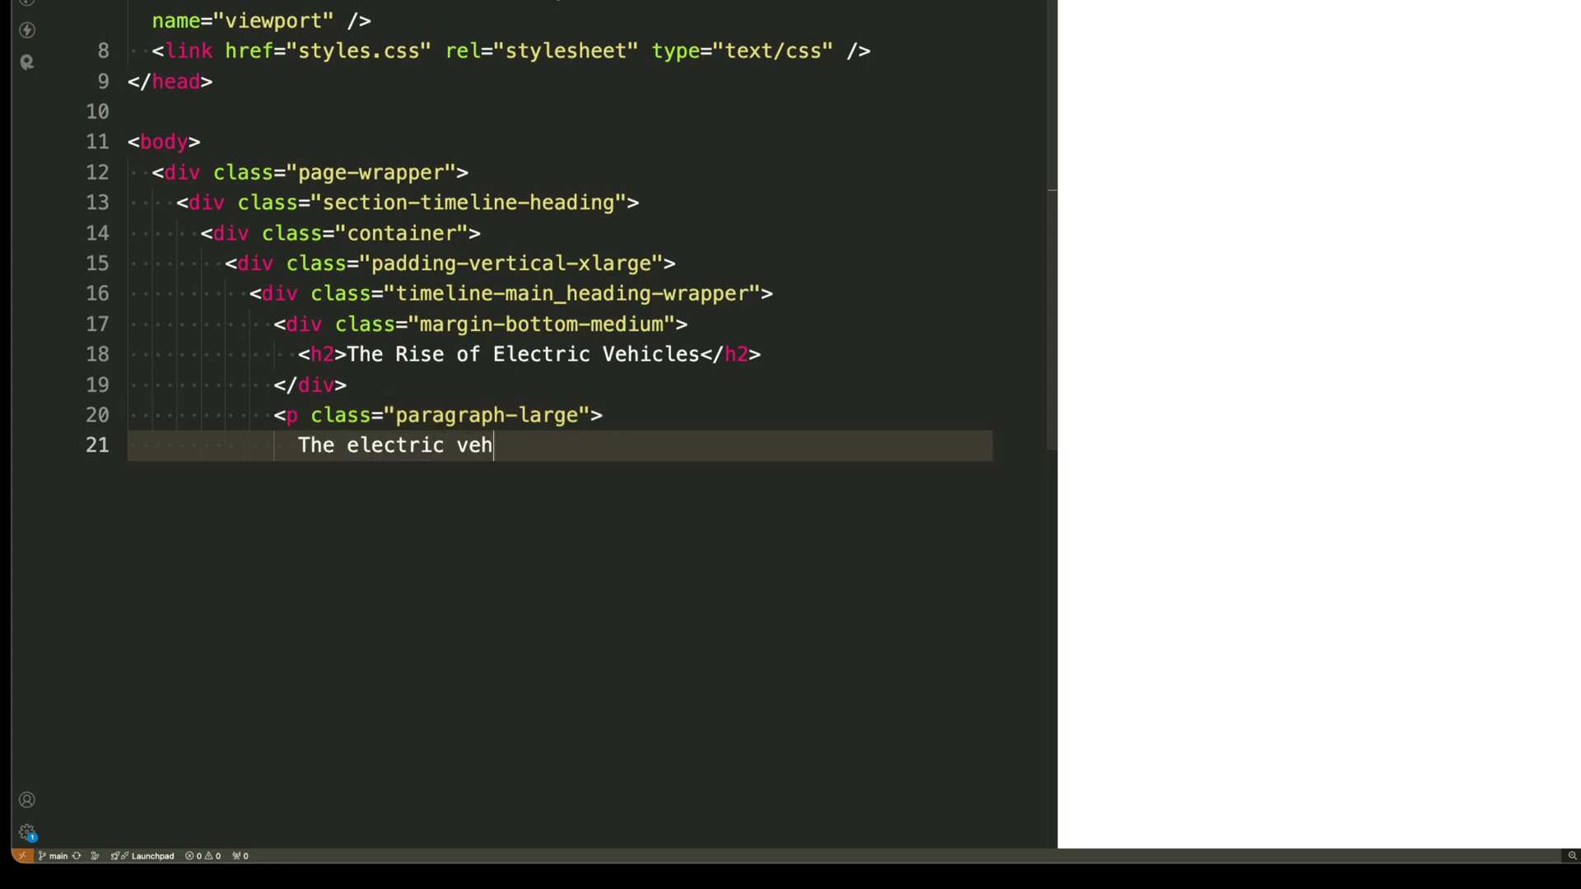
text(icle (EV) revolution bega)
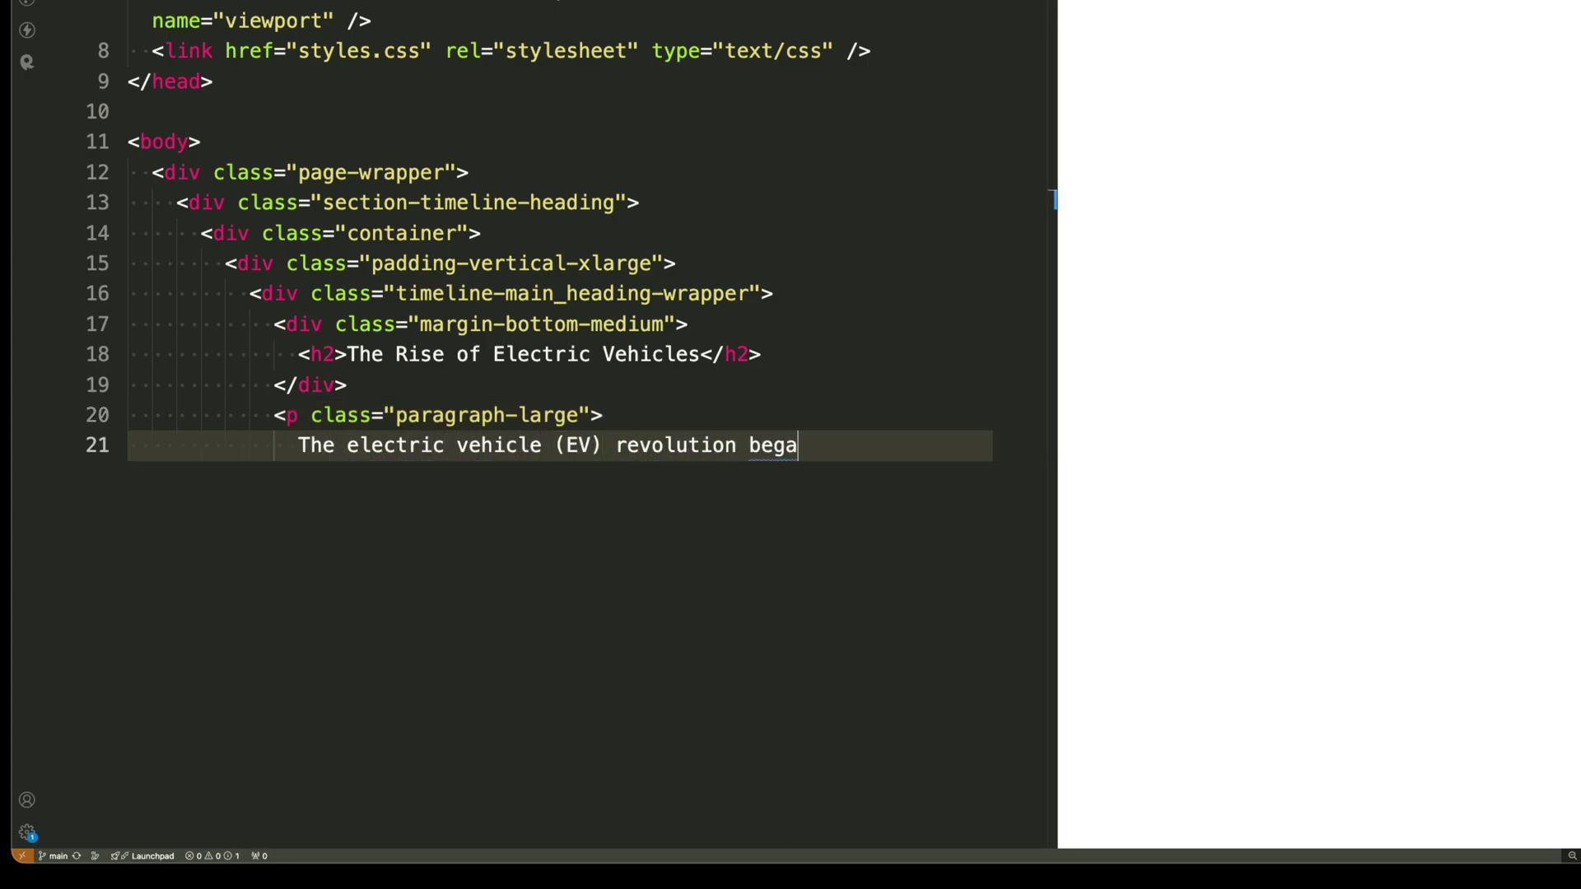
text(n with small, incremental)
key(Return)
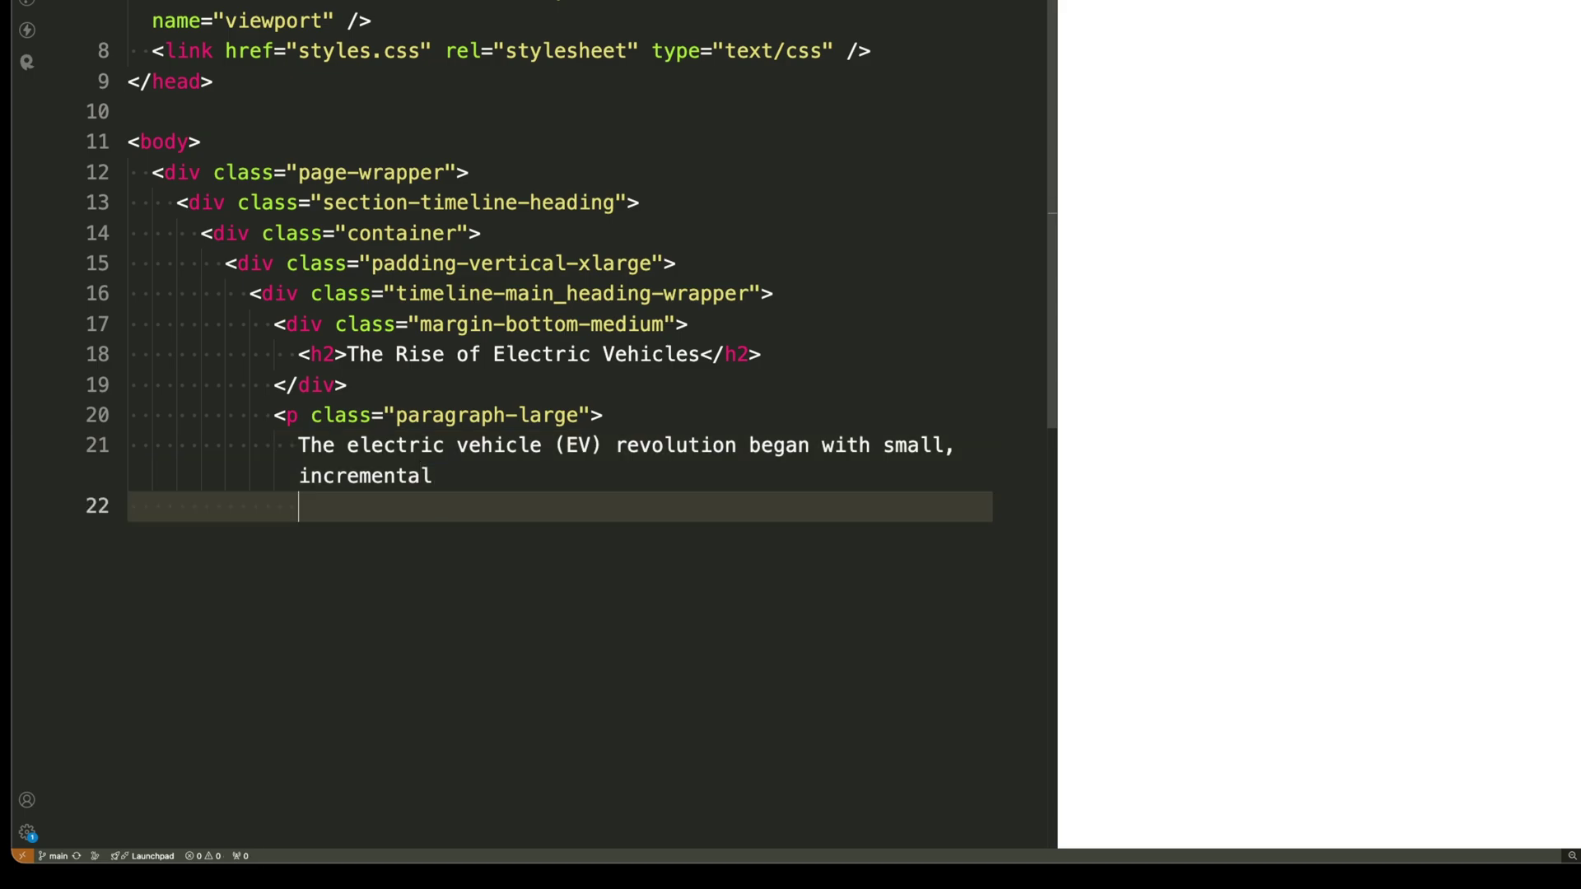
text(steps.<br />This timel)
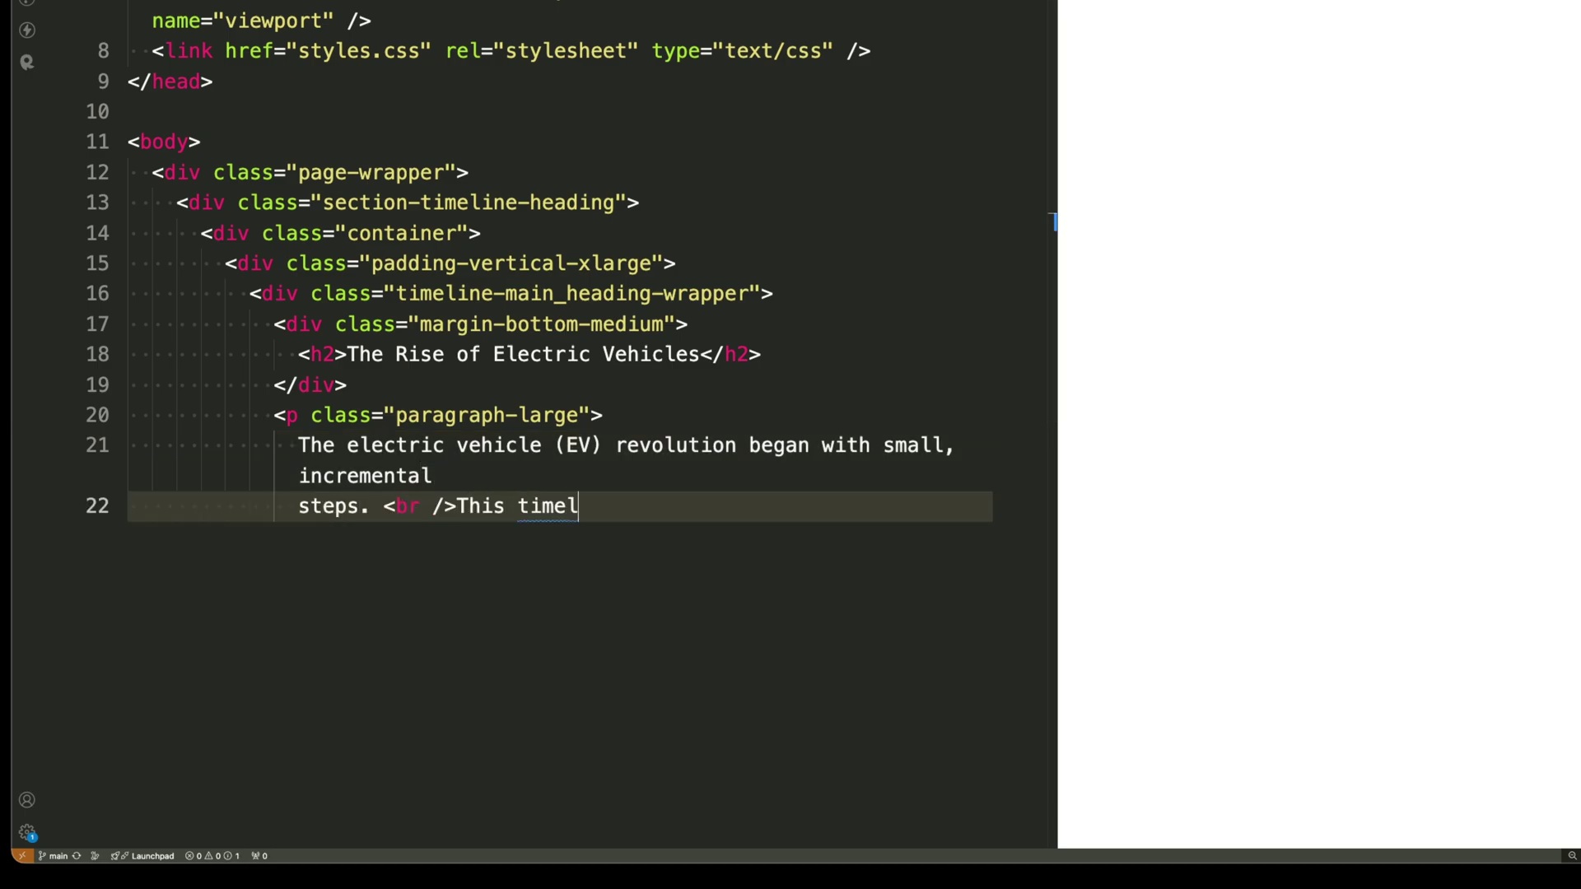
text(ine tracks key moments in th)
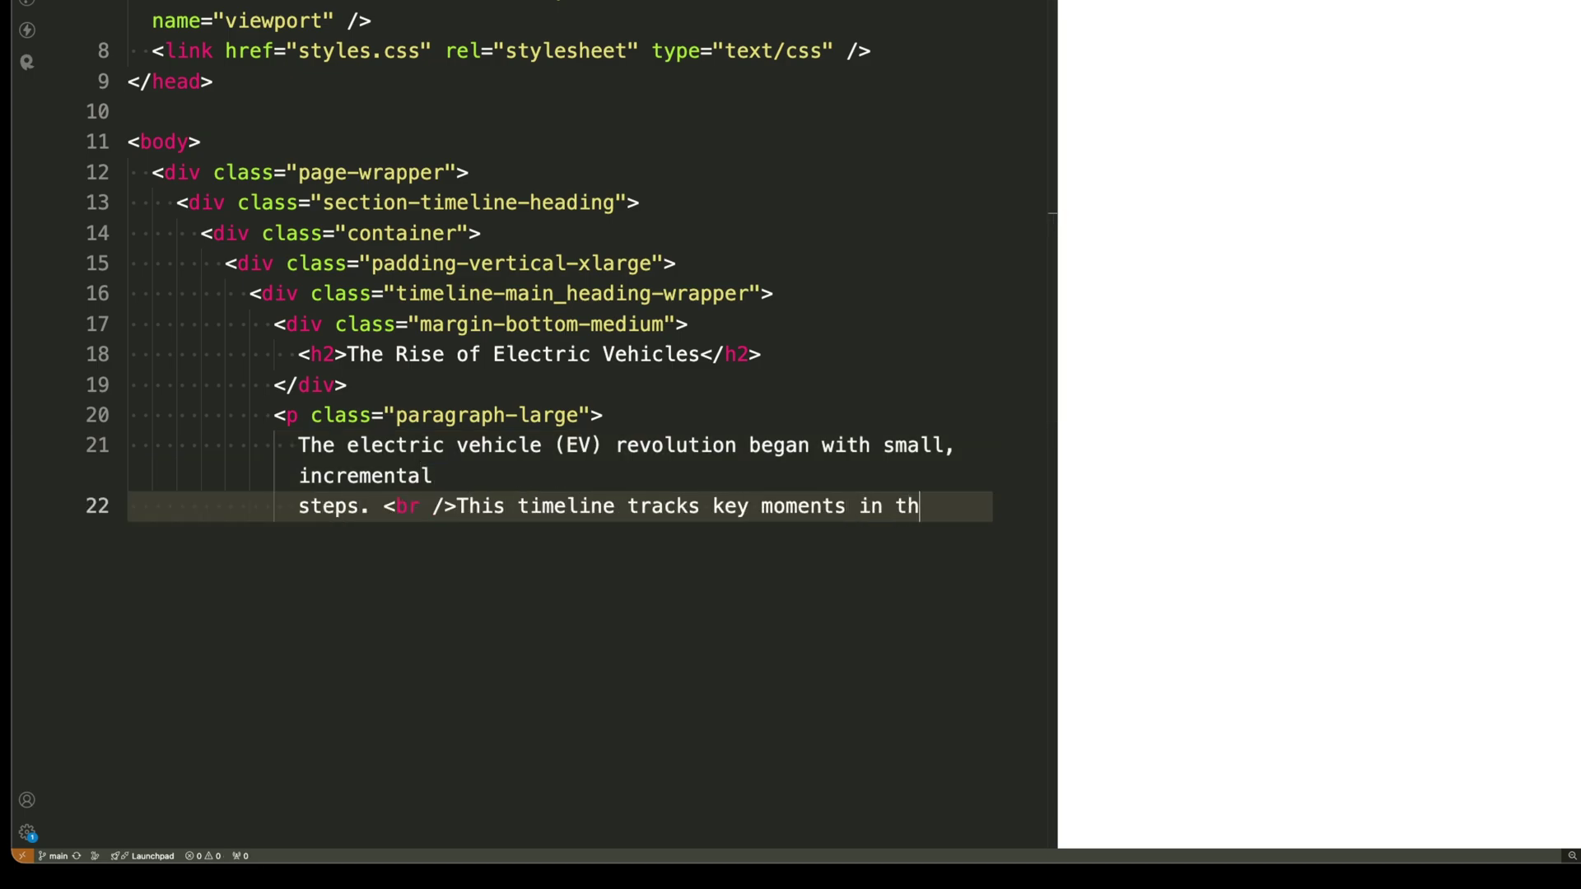
text(e development)
key(Return)
text(of)
key(Return)
text(electric)
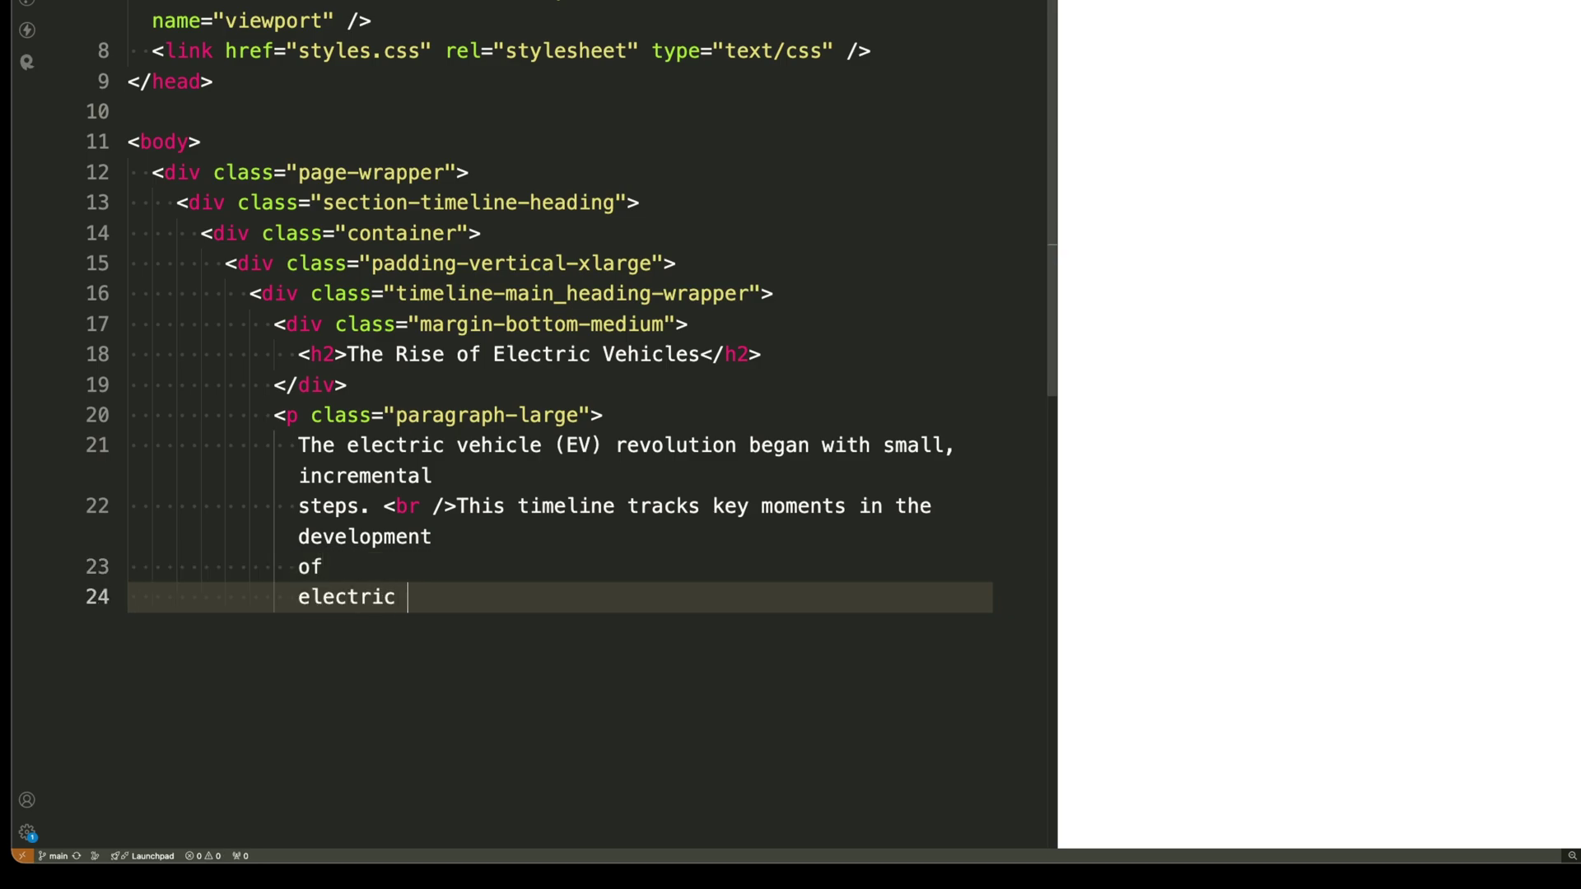
text( cars and the global push to)
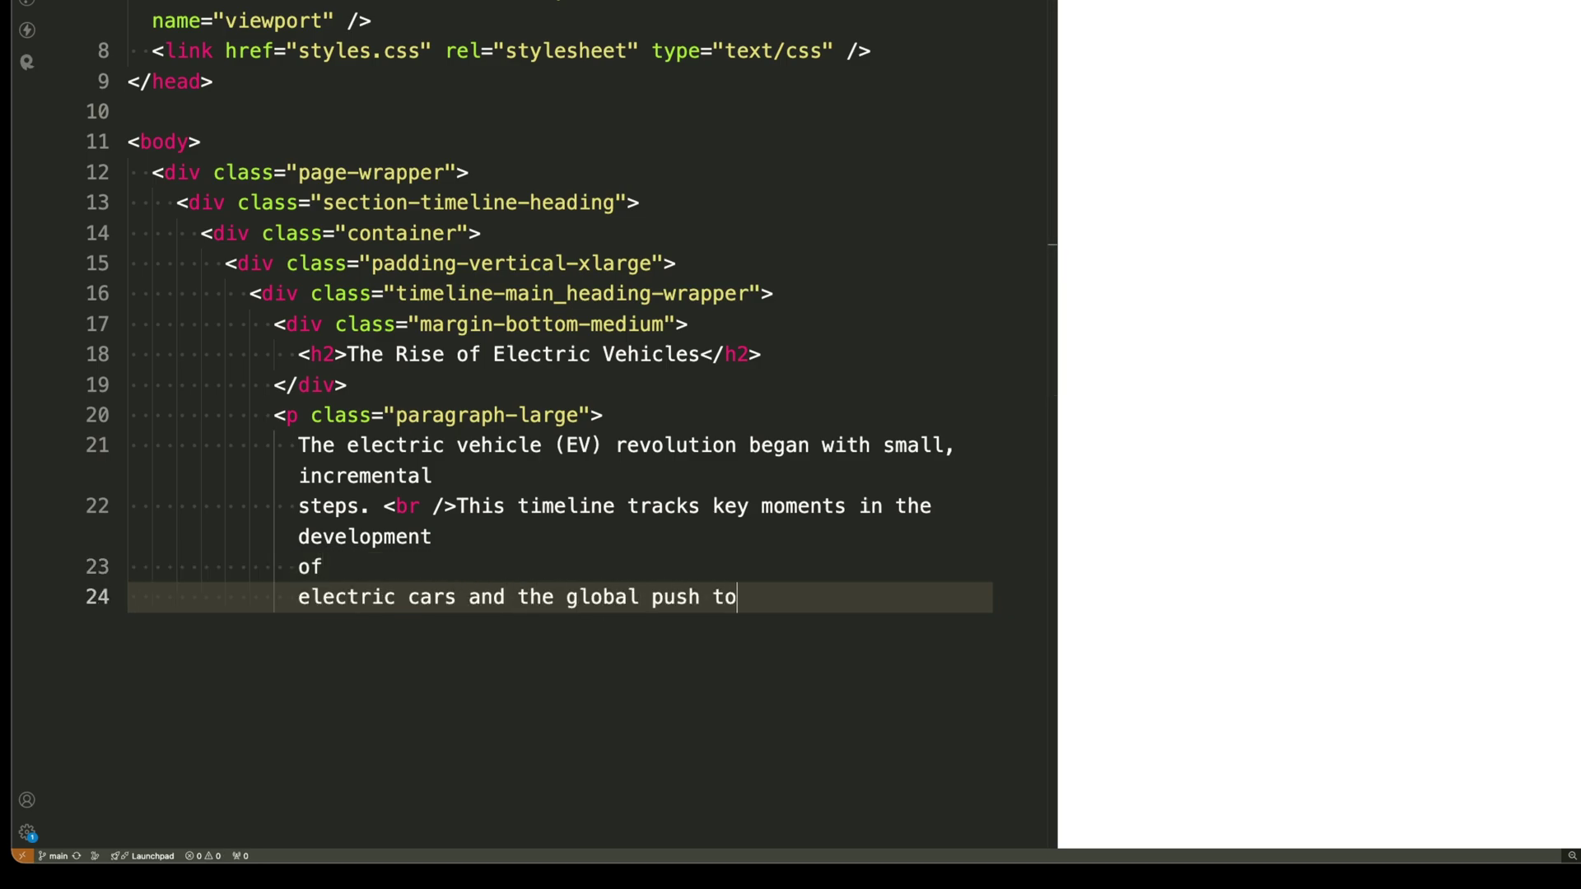
text(wards sustainability.             </)
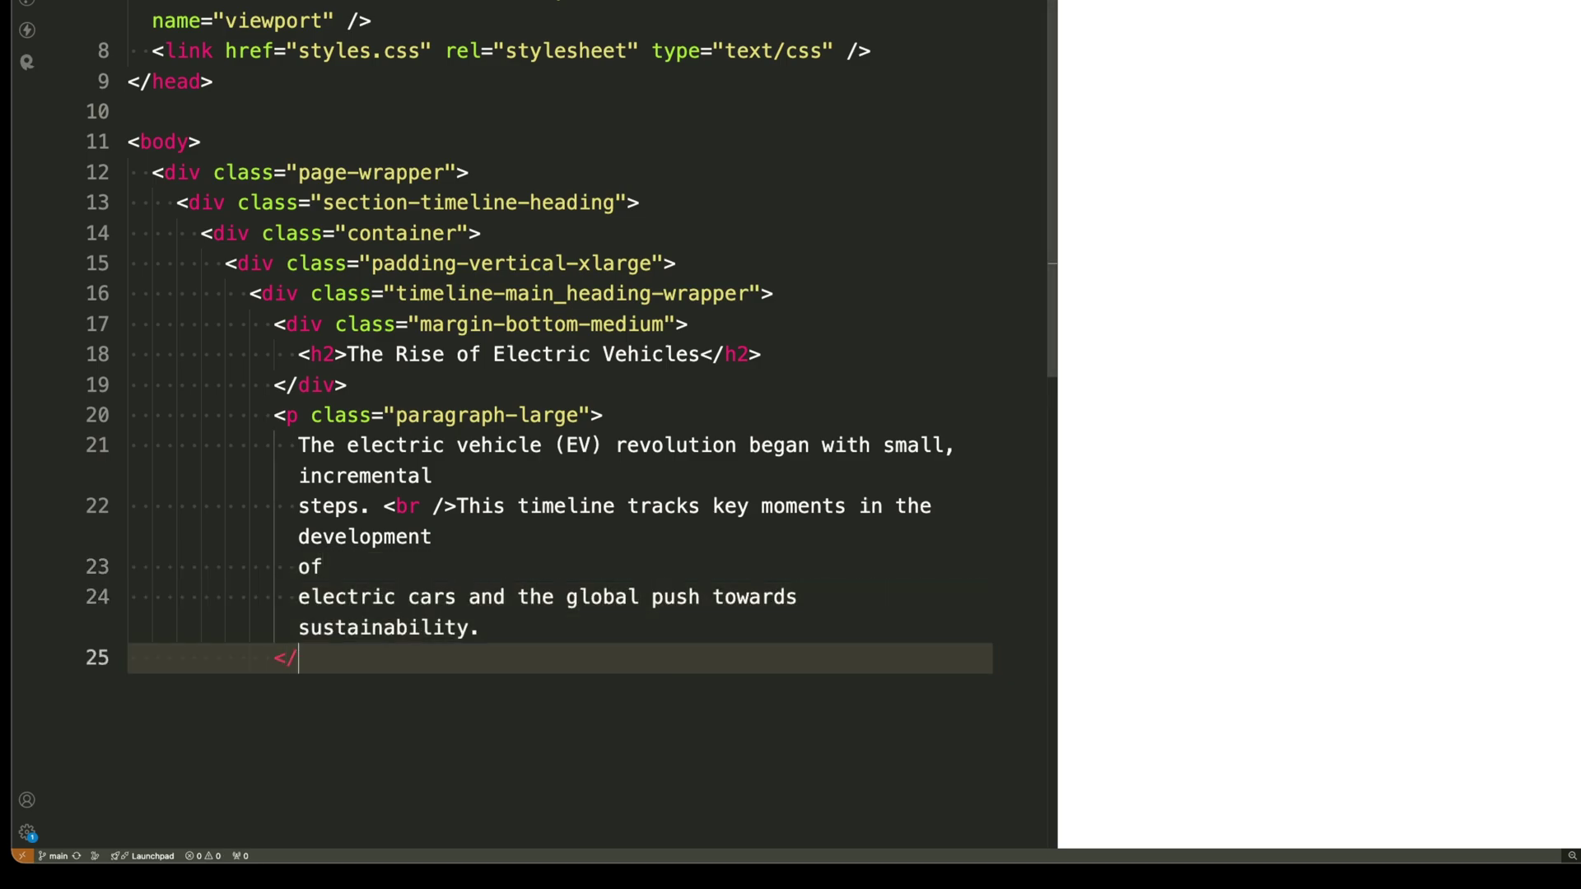
text(p>           </div>         </div>       </div>)
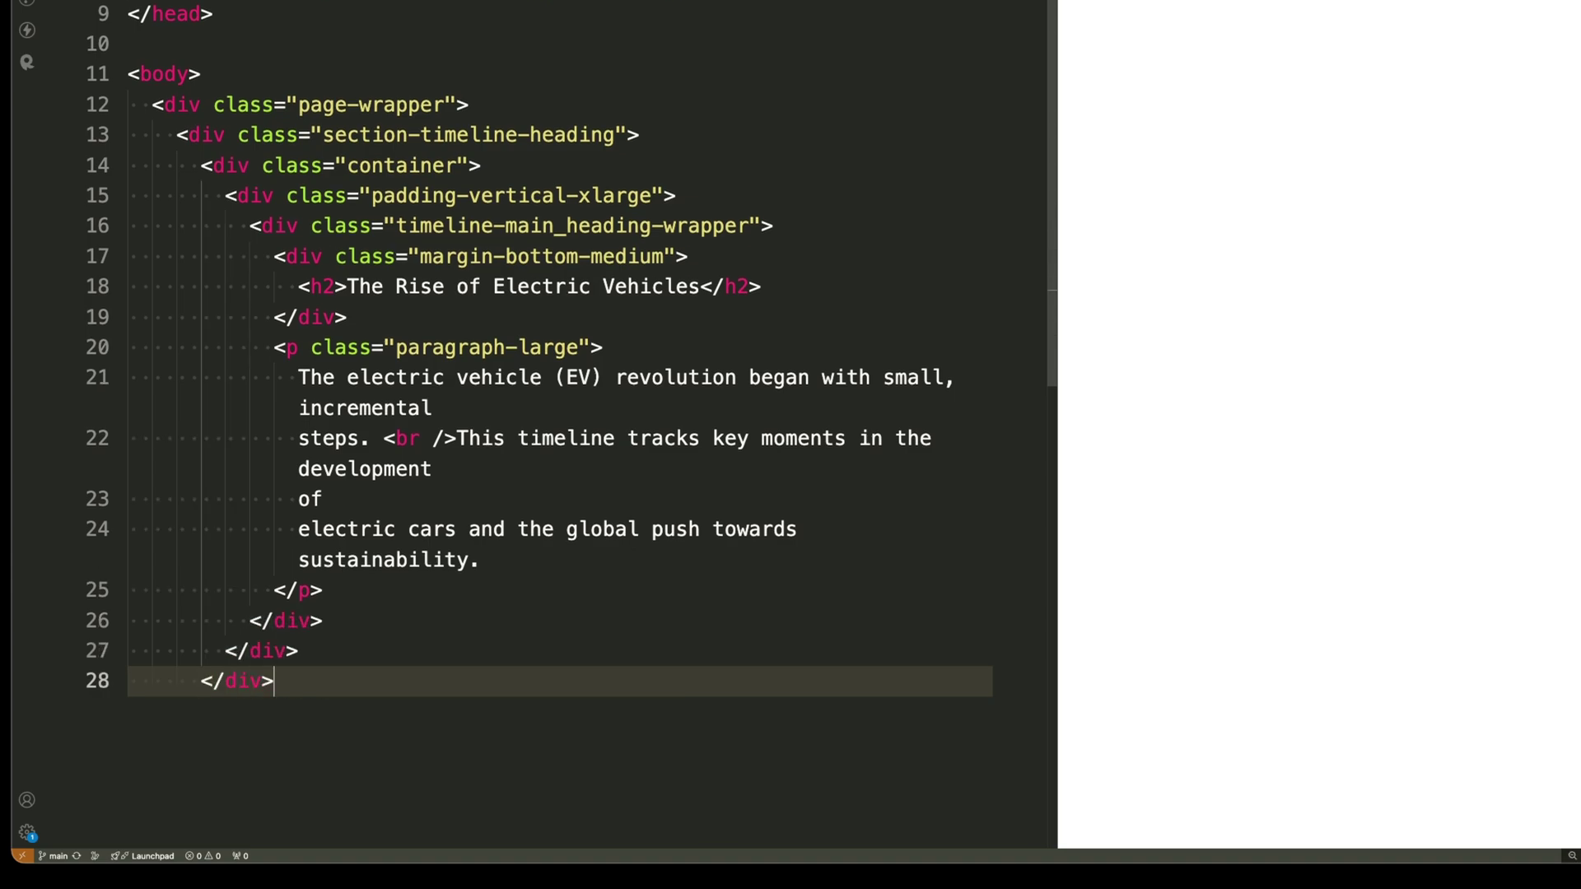
text(     </div>     <div class="sect)
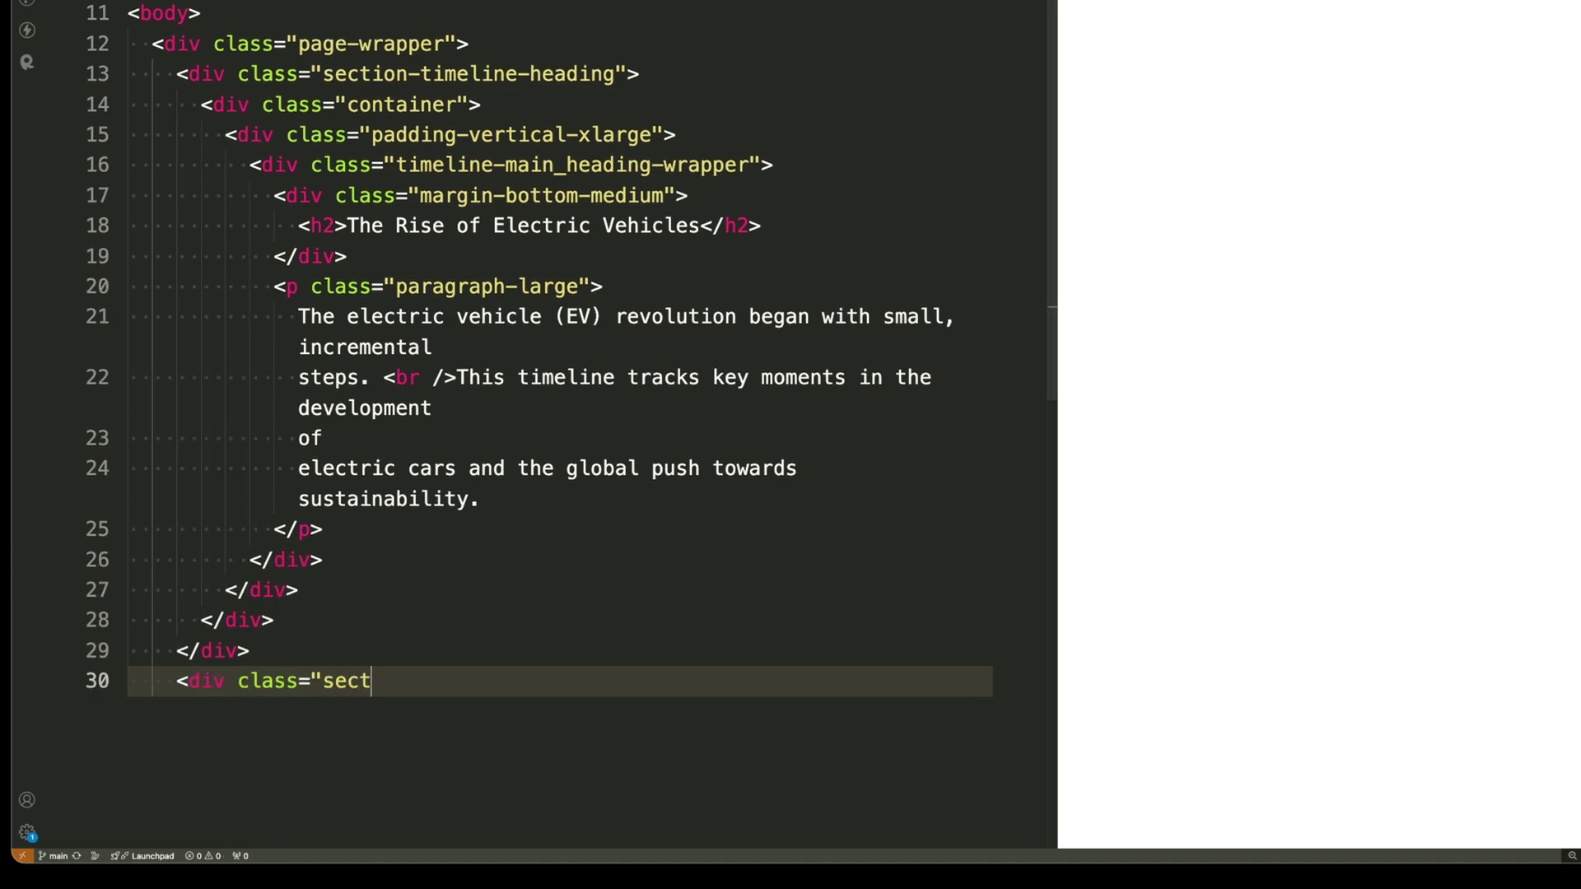
text(ion-timeline">       <div class)
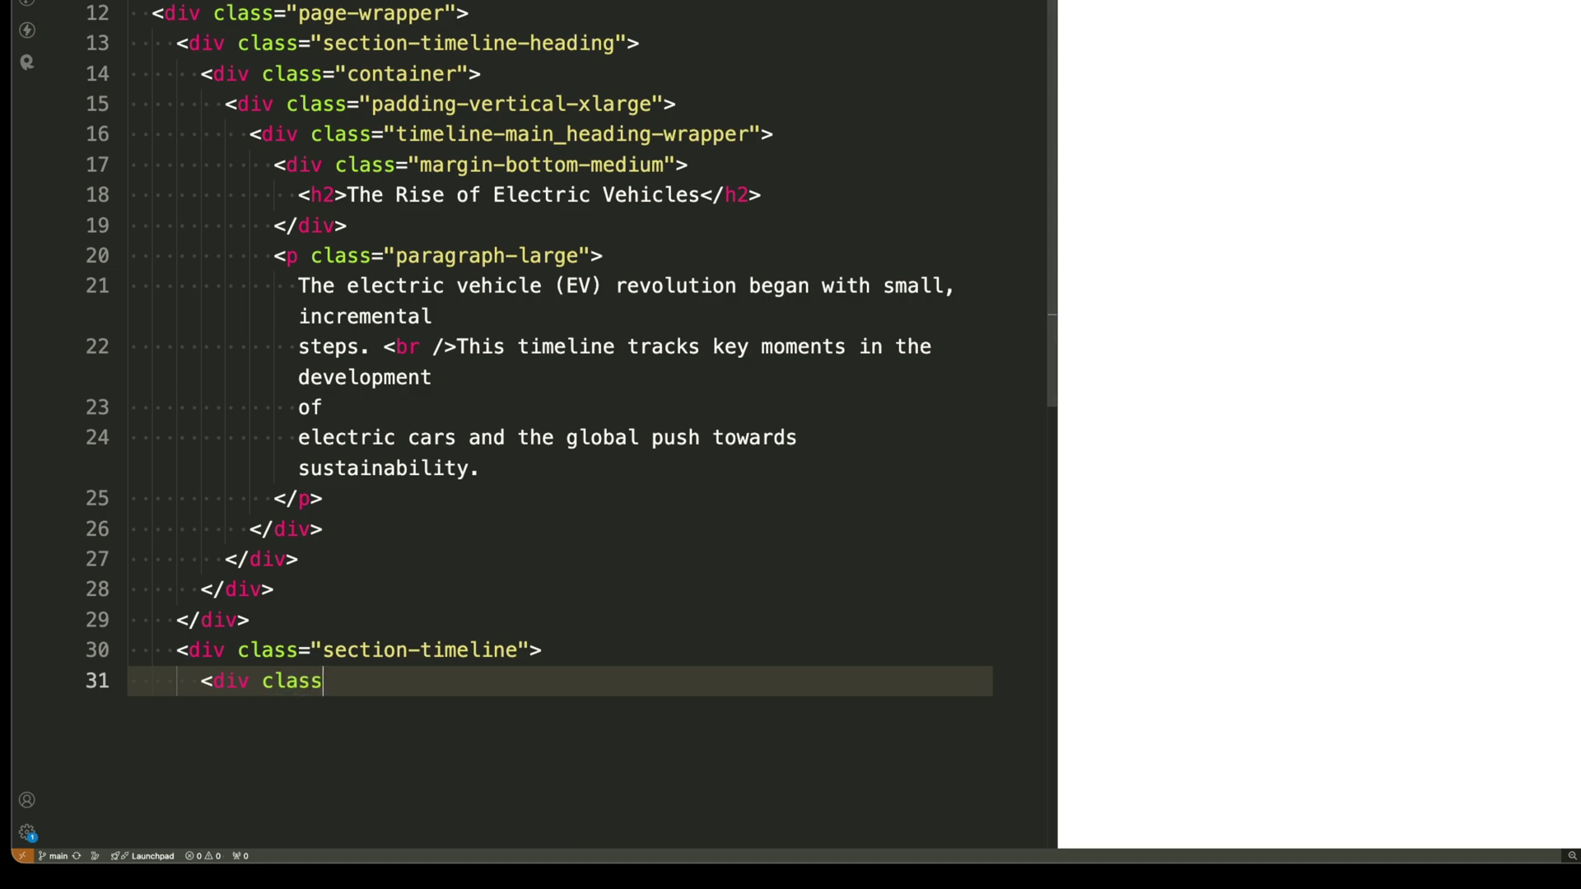
text(="container">)
Add the section-timeline and timeline_component divs with the timeline_progress progress bar.
key(Return)
text(<div class=)
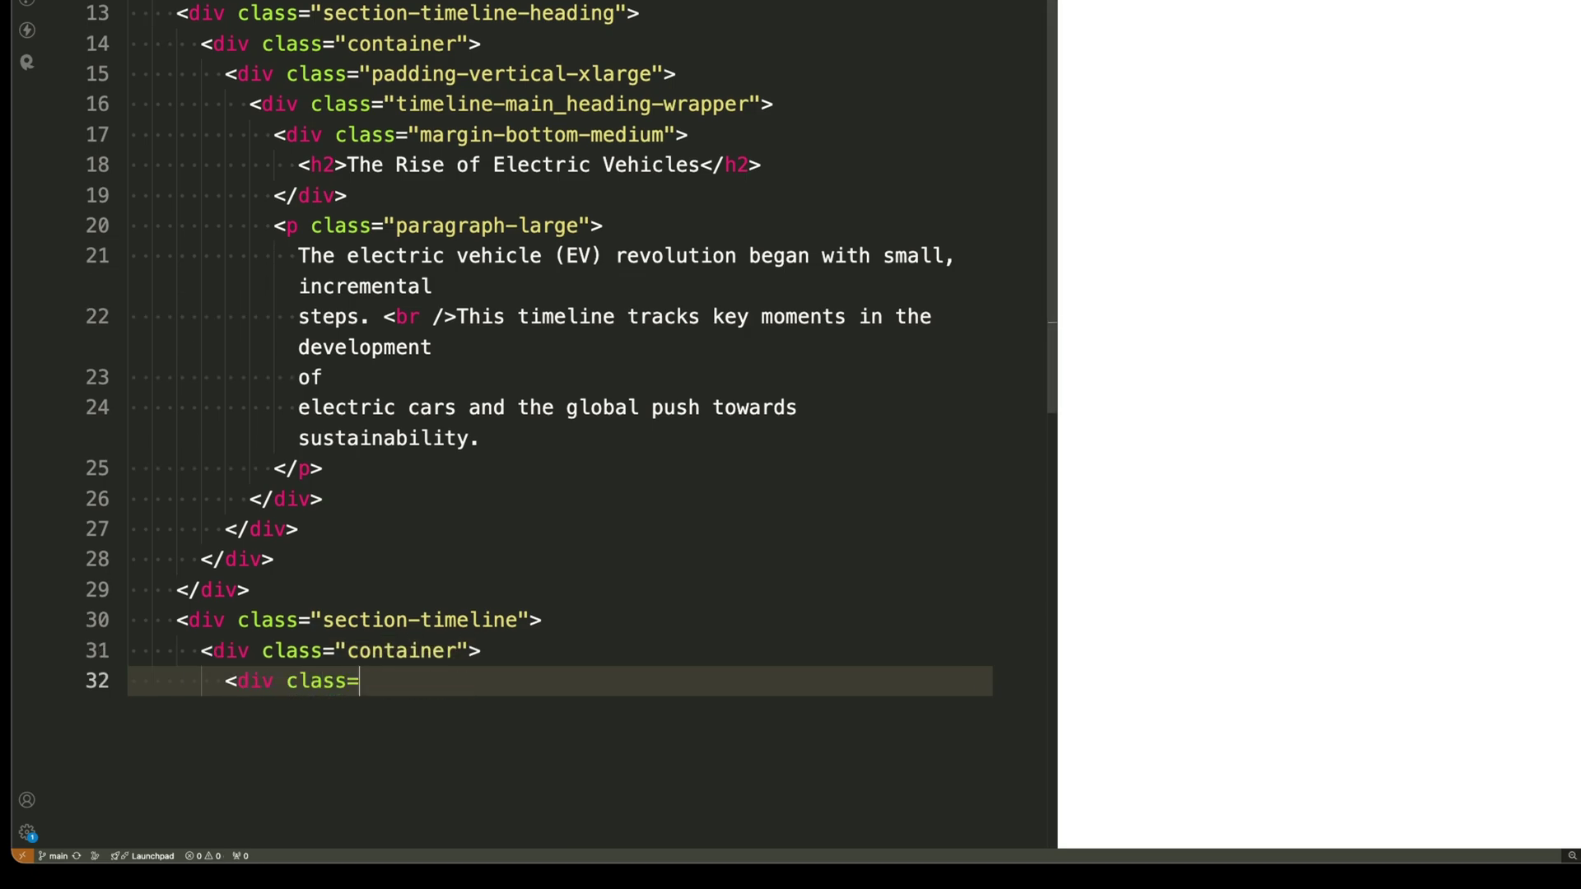
text("timeline_component">)
key(Return)
text(<di)
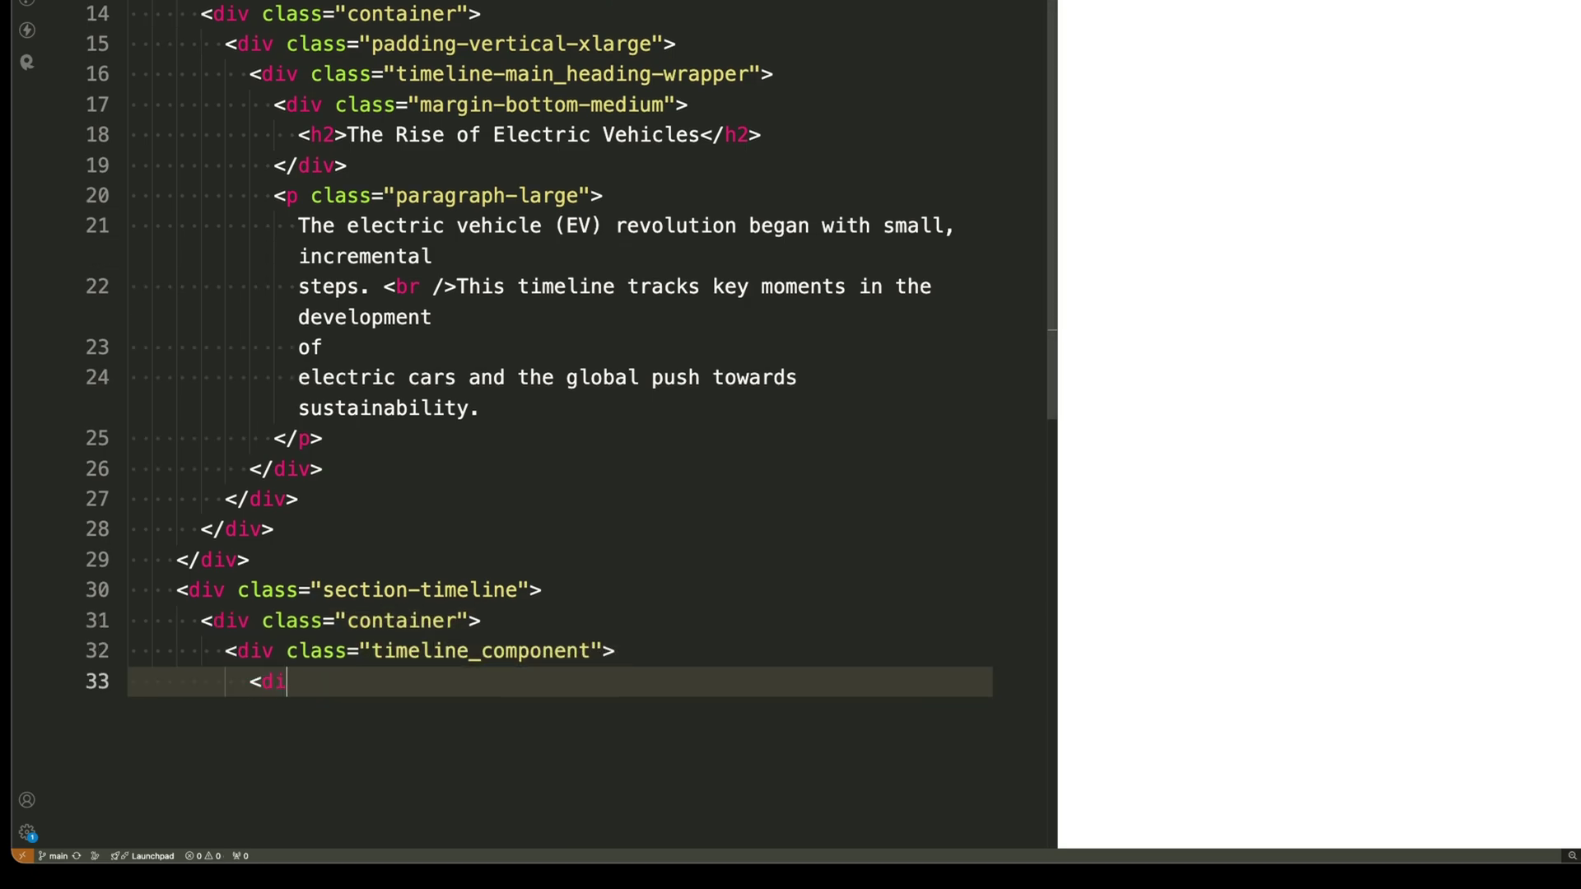
text(v class="timeline_progres)
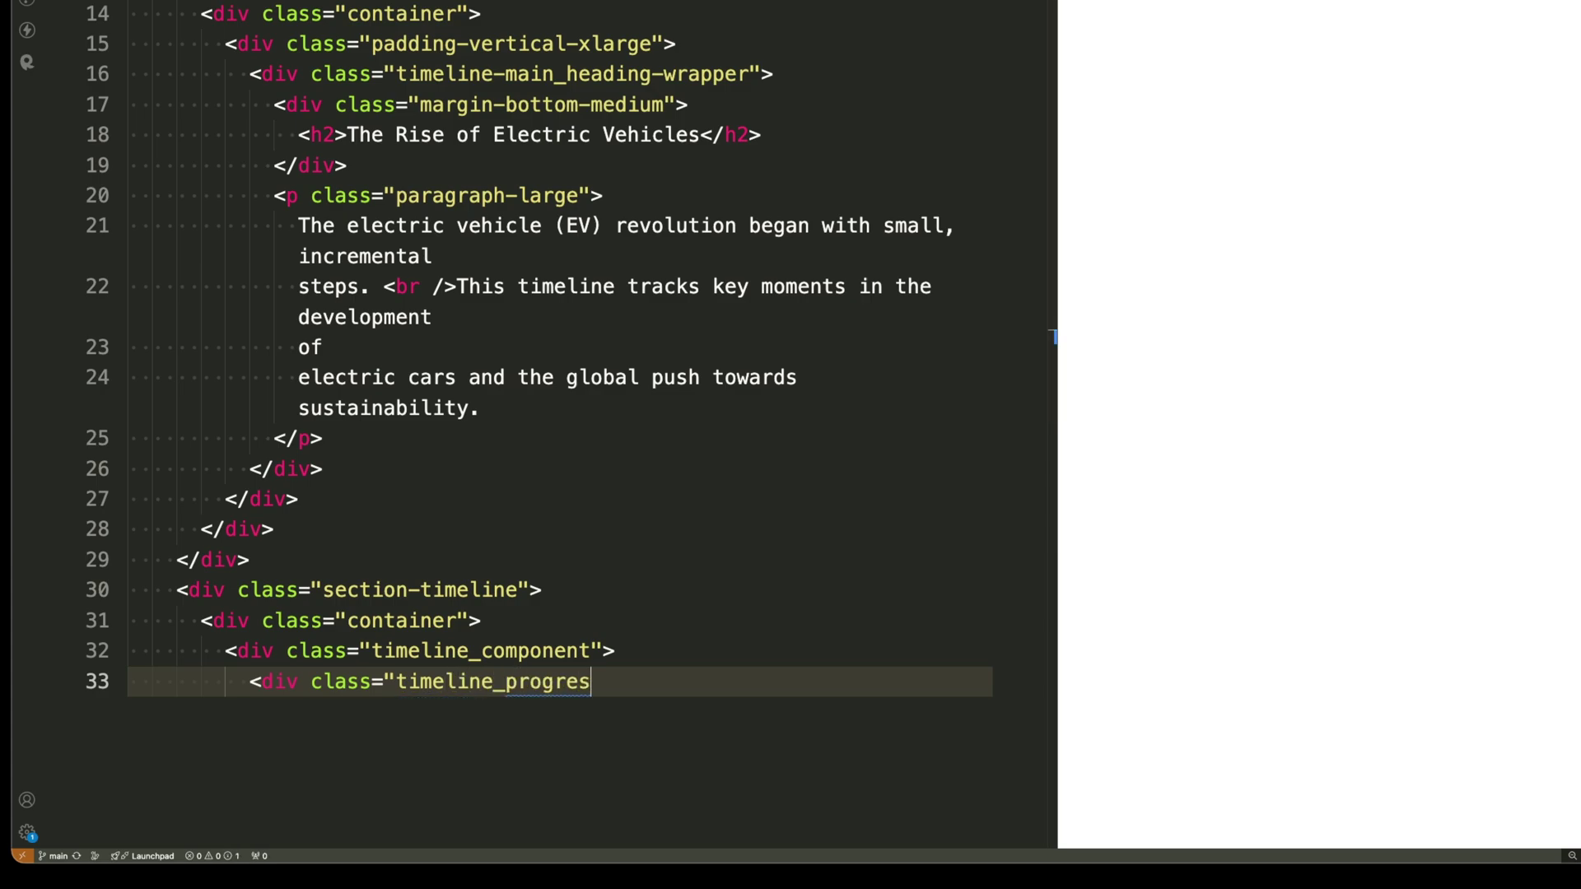
text(s">)
key(Return)
text(<div class="timeline)
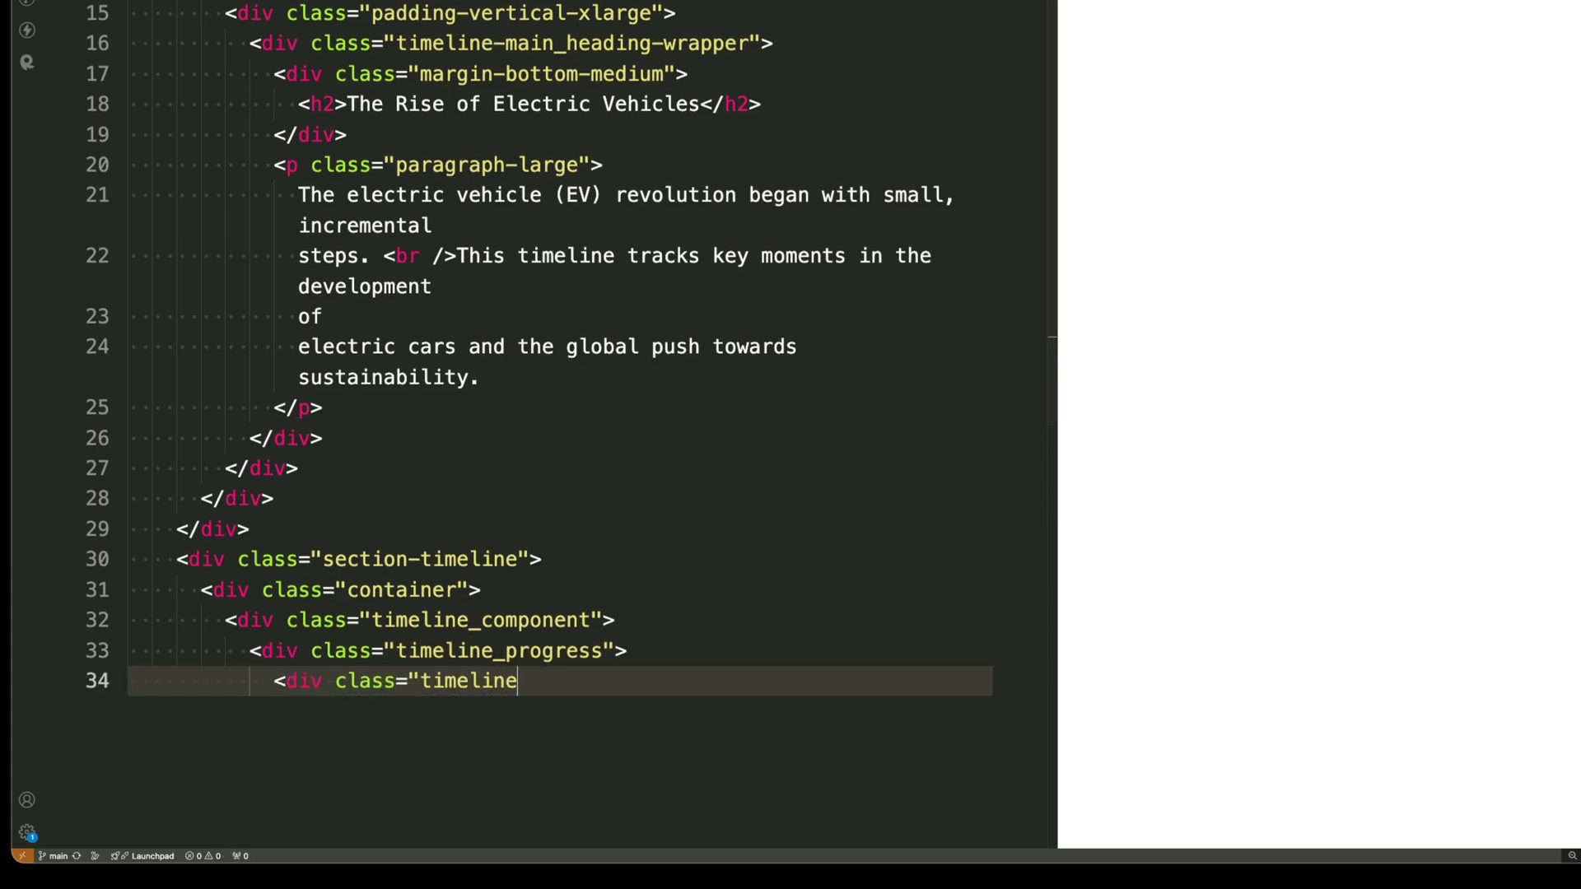
text(_progress-bar"></div>)
key(Return)
text(</)
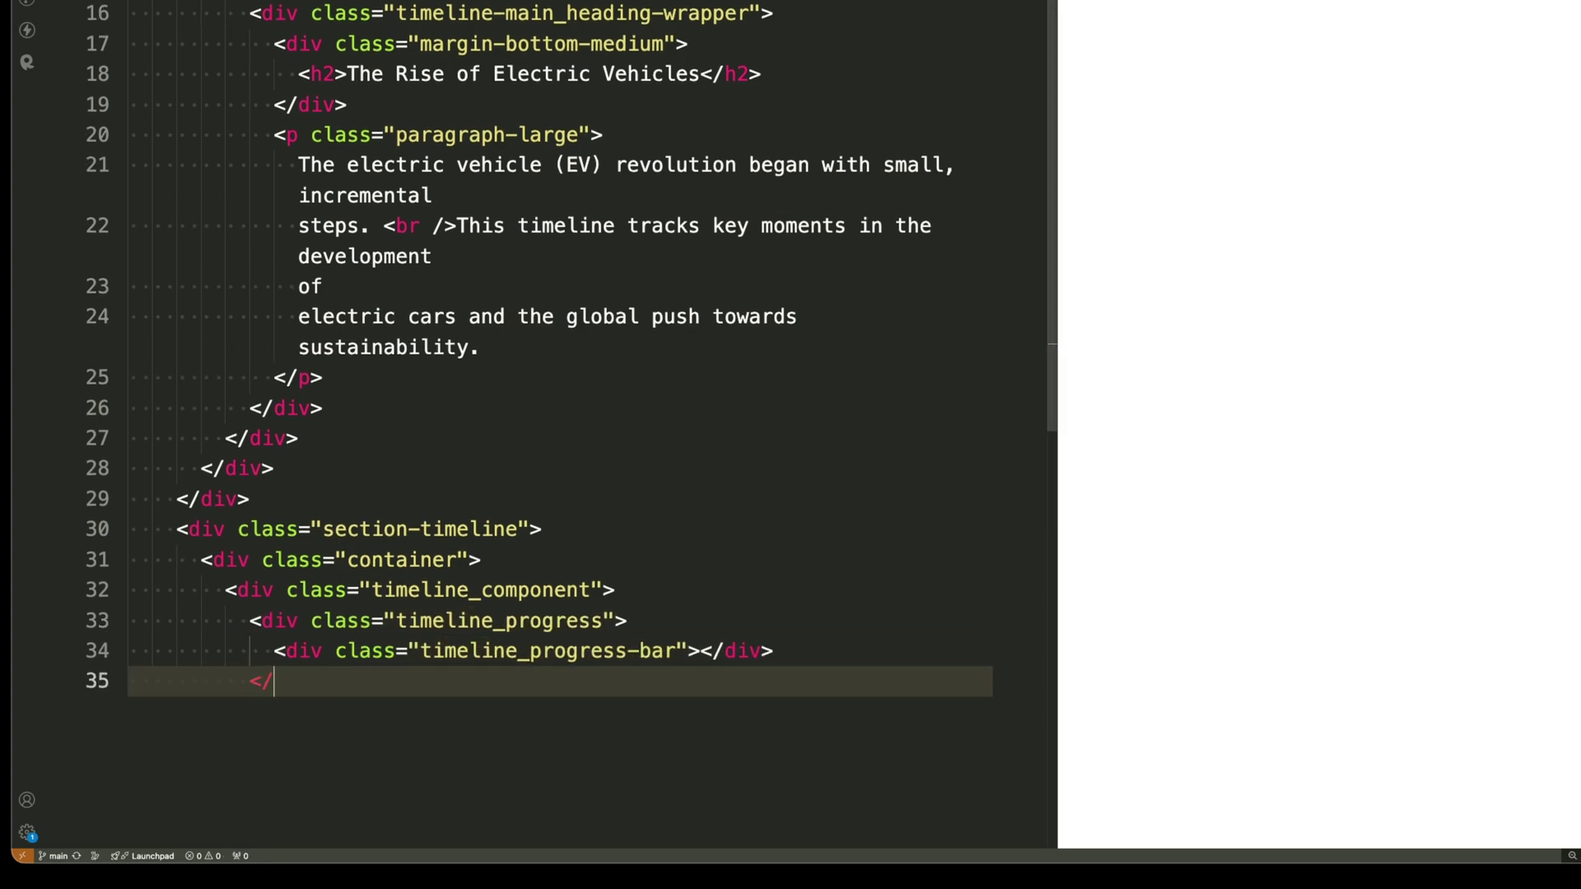
text(div>)
Start the first timeline_item with a left column dated 'January 2010'.
key(Return)
text(class="timeli)
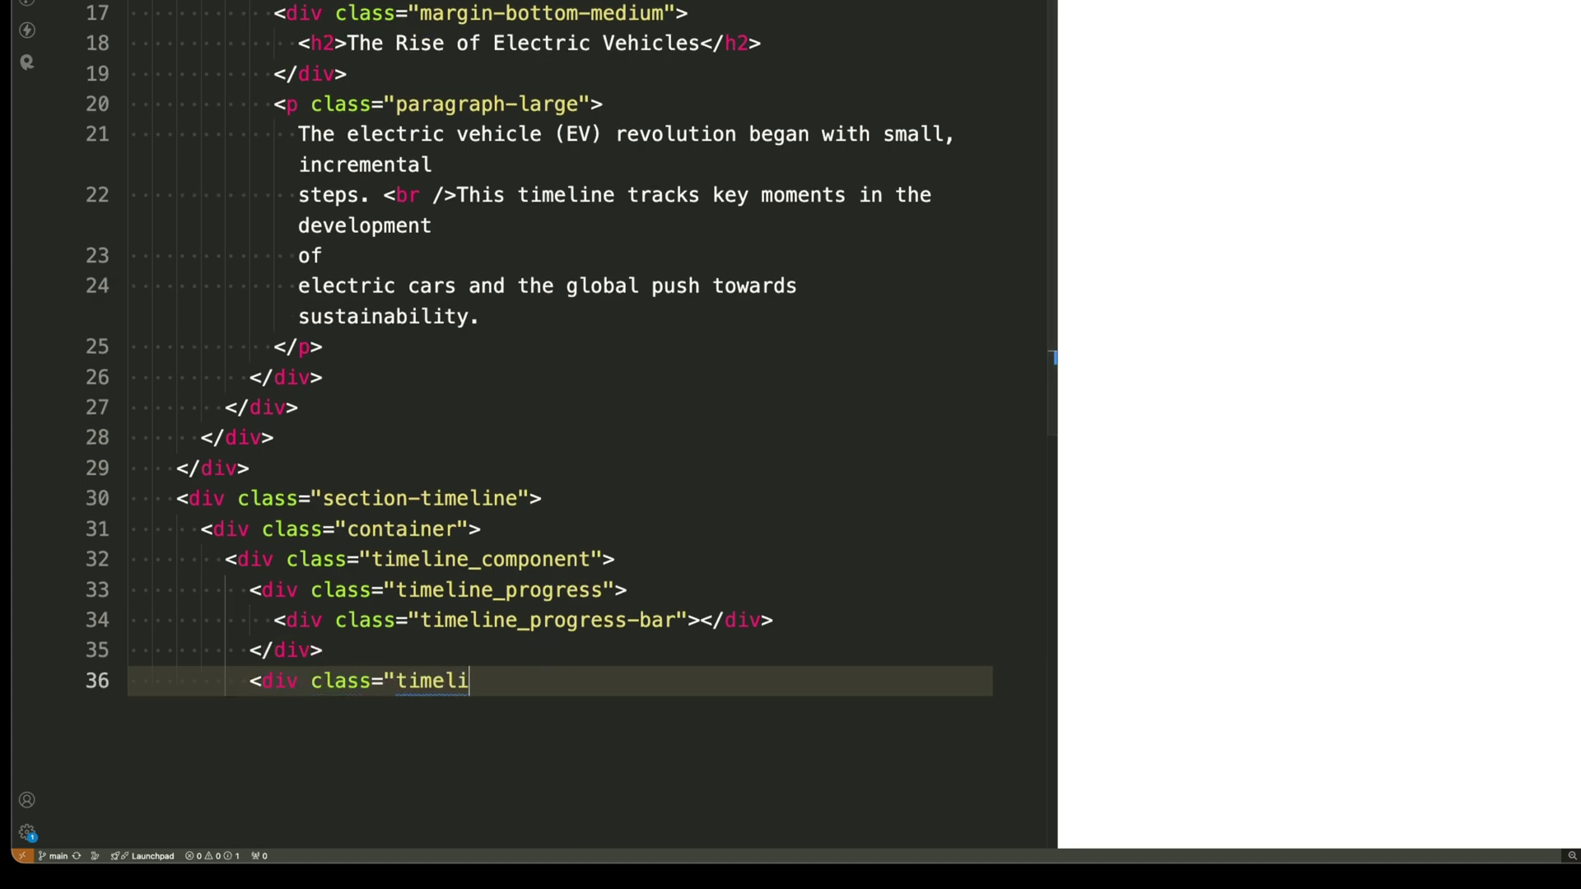
text(ne_item">)
key(Return)
text(<div class="timeli)
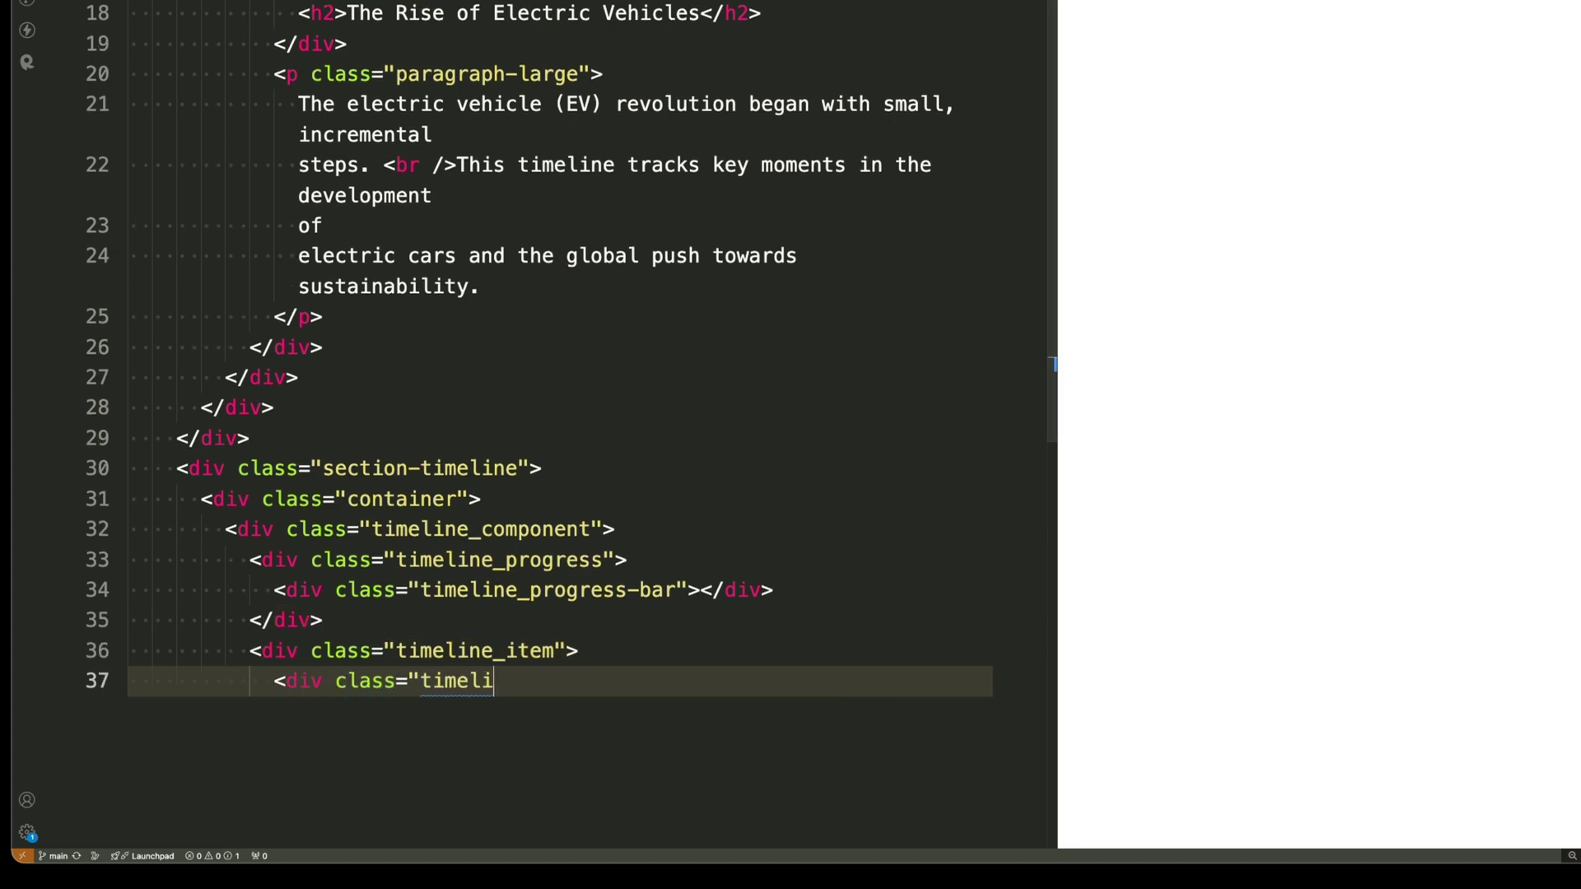
text(ne_left">)
key(Return)
text(<div class="tim)
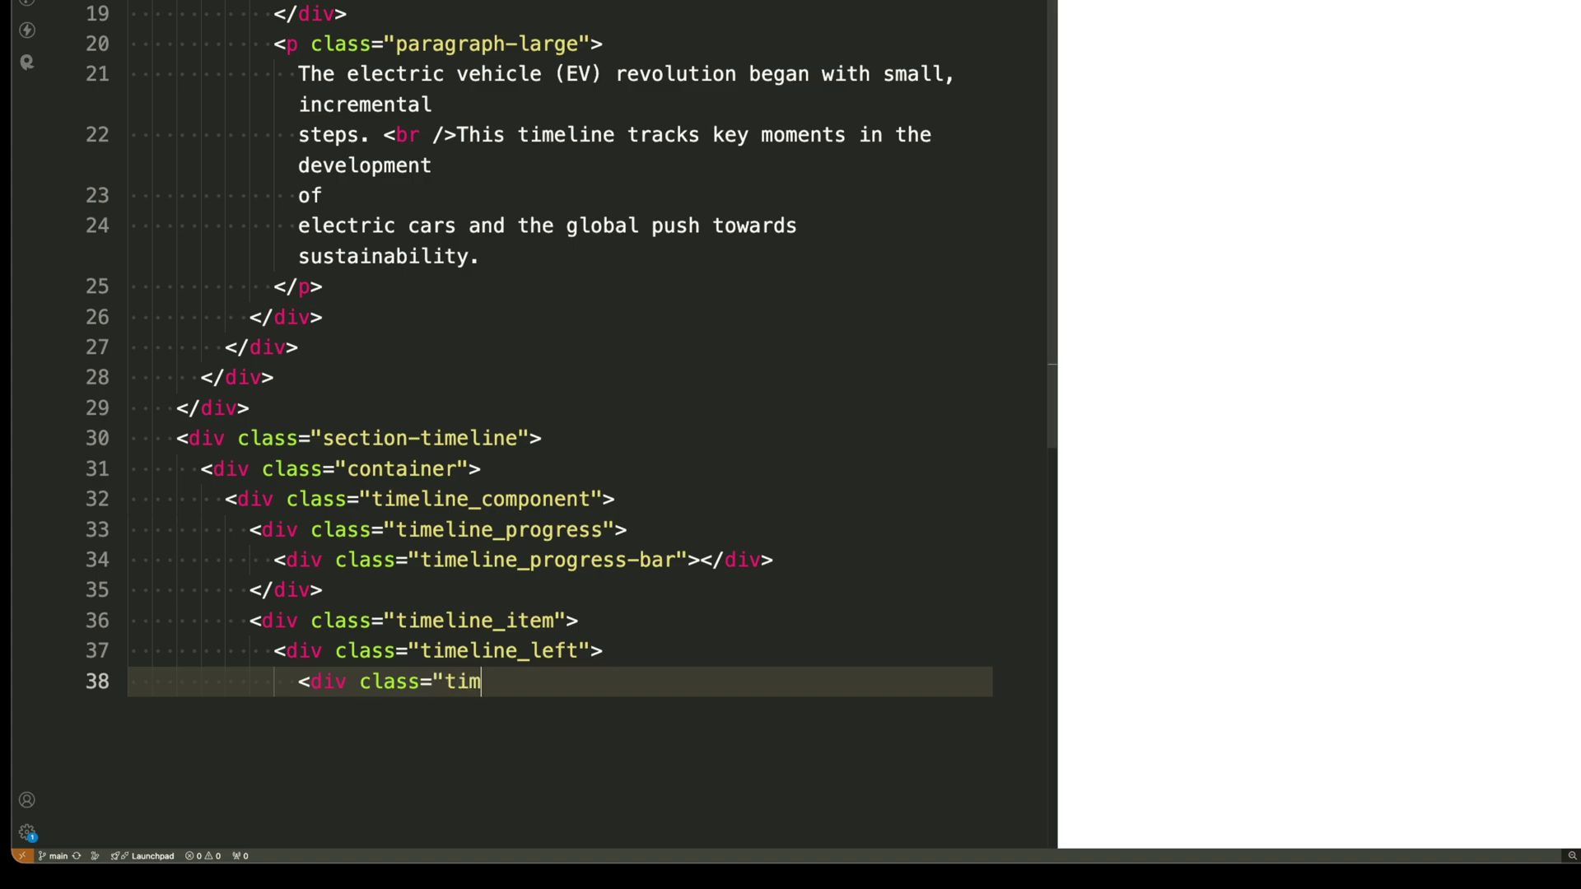
text(eline_date-text">January 2010</)
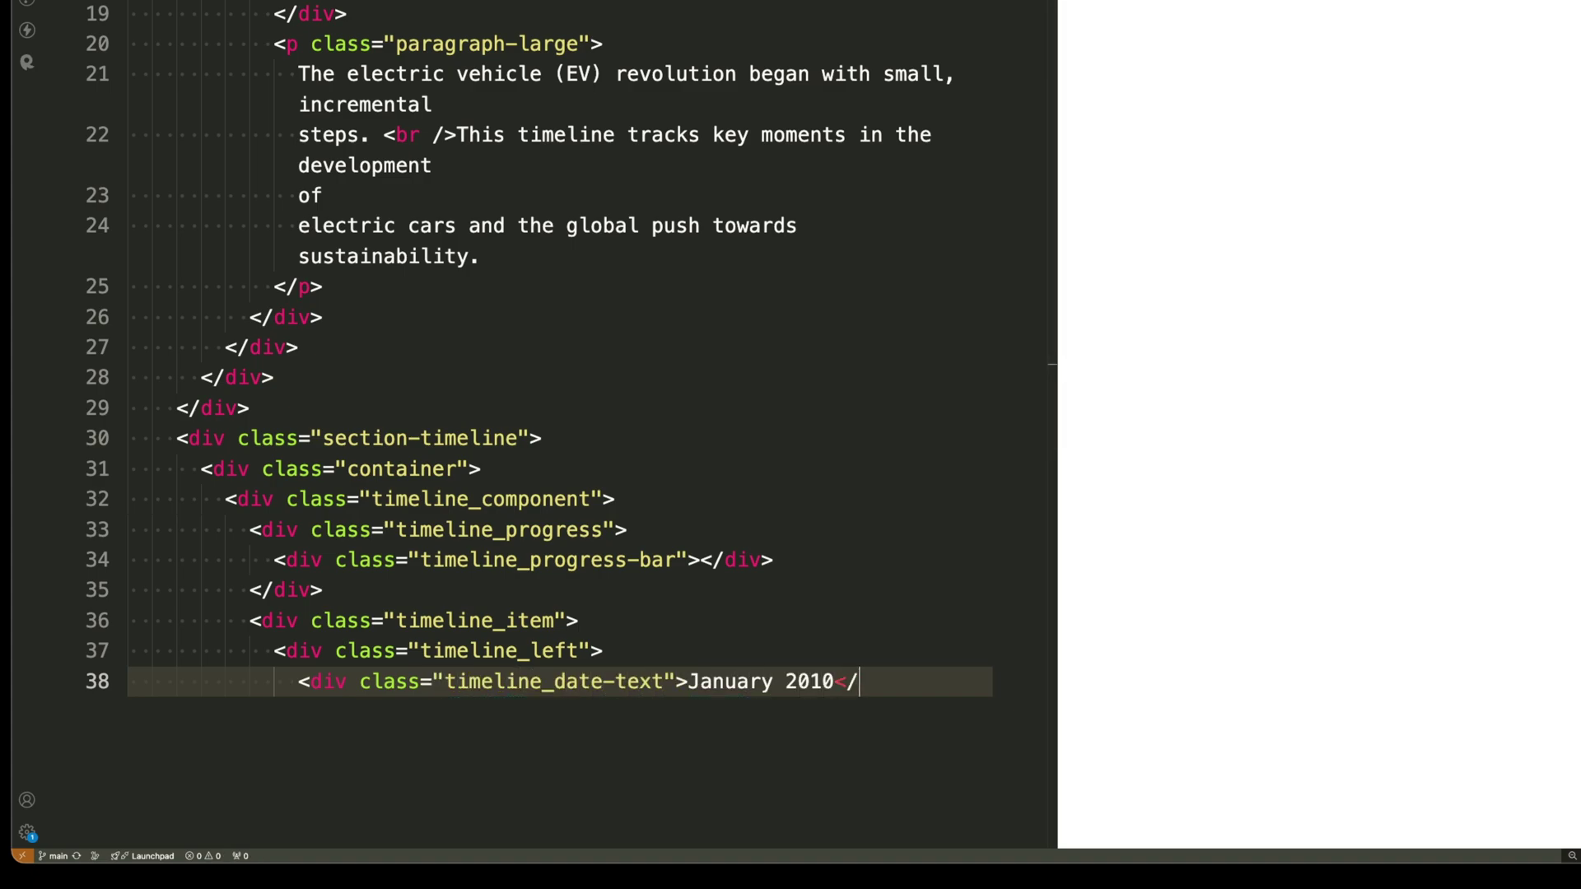
key(Return)
text(</div>)
Add the centre circle column and a right column with a margin-bottom-xlarge wrapper.
key(Return)
text(<div class=)
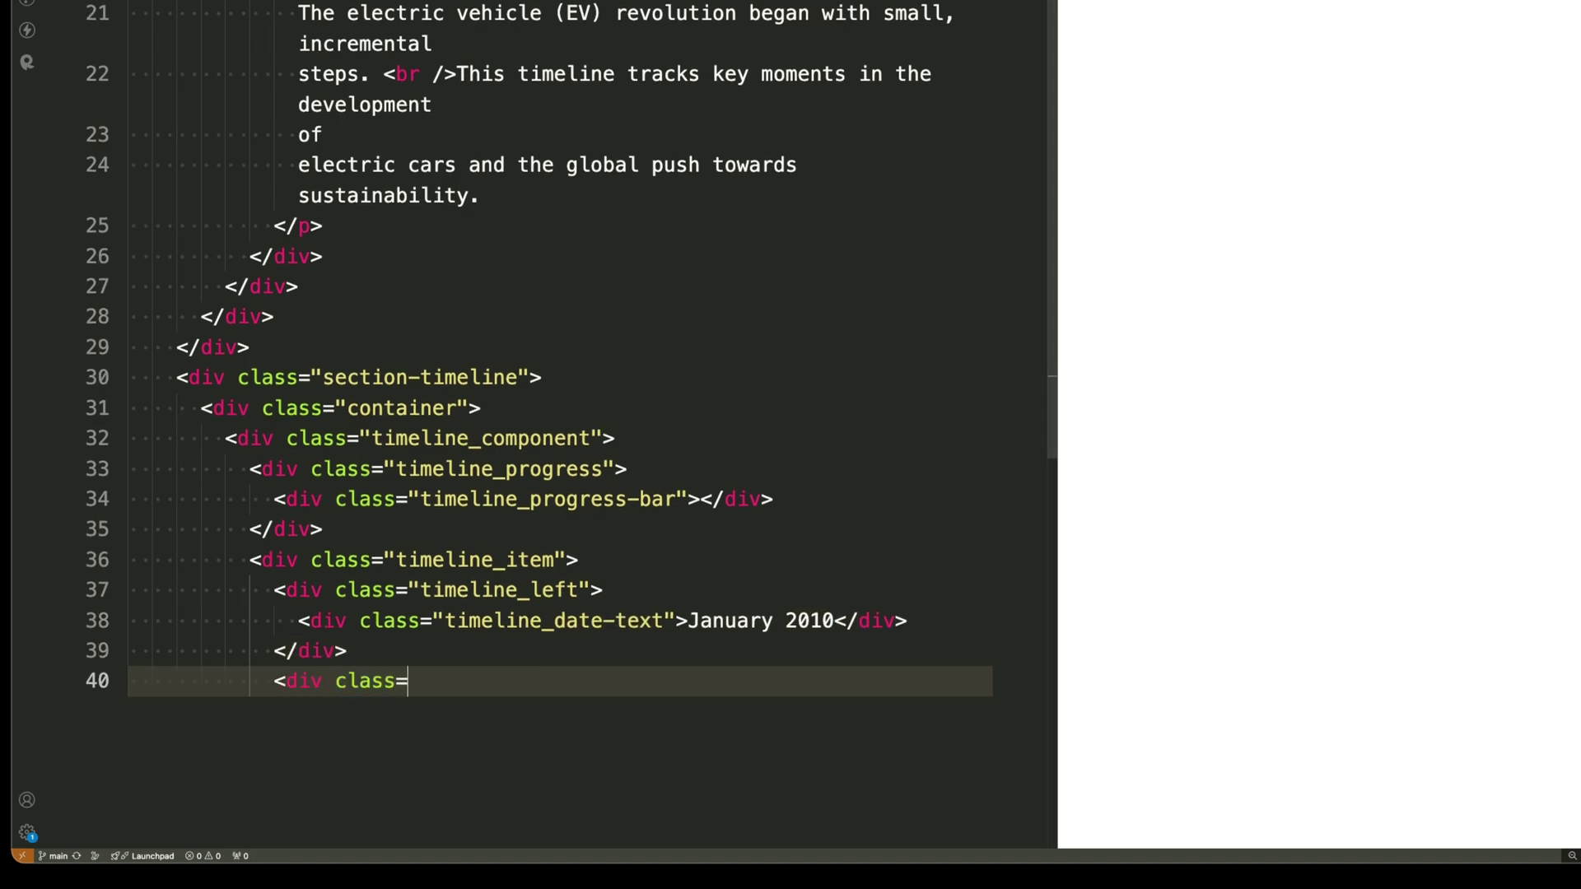
text("timeline_centre">)
key(Return)
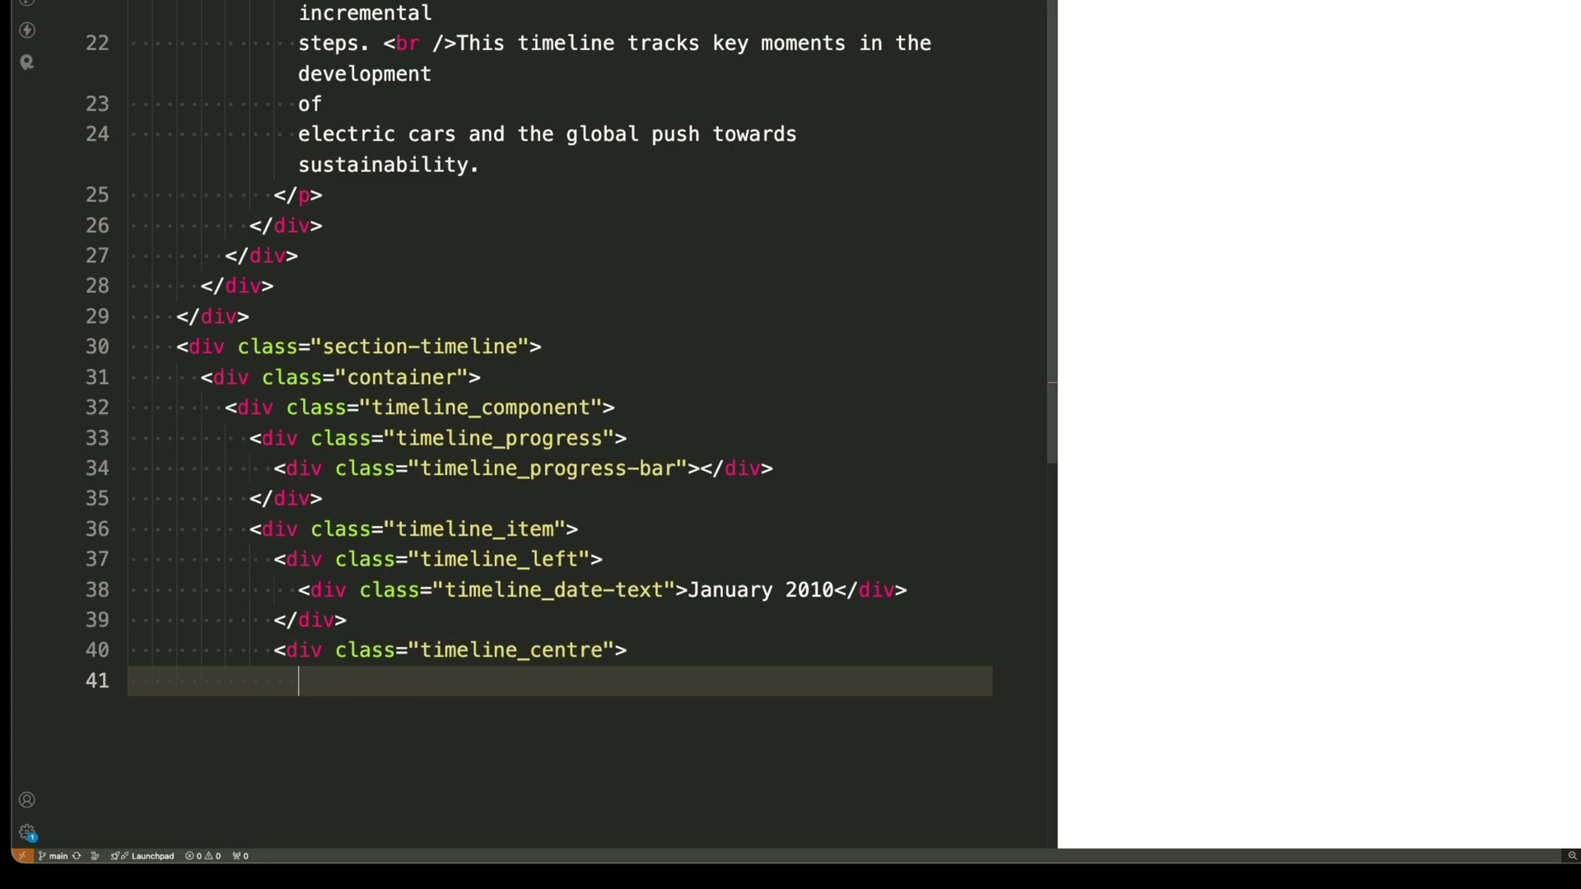
text(<div class="timeline_circle"></)
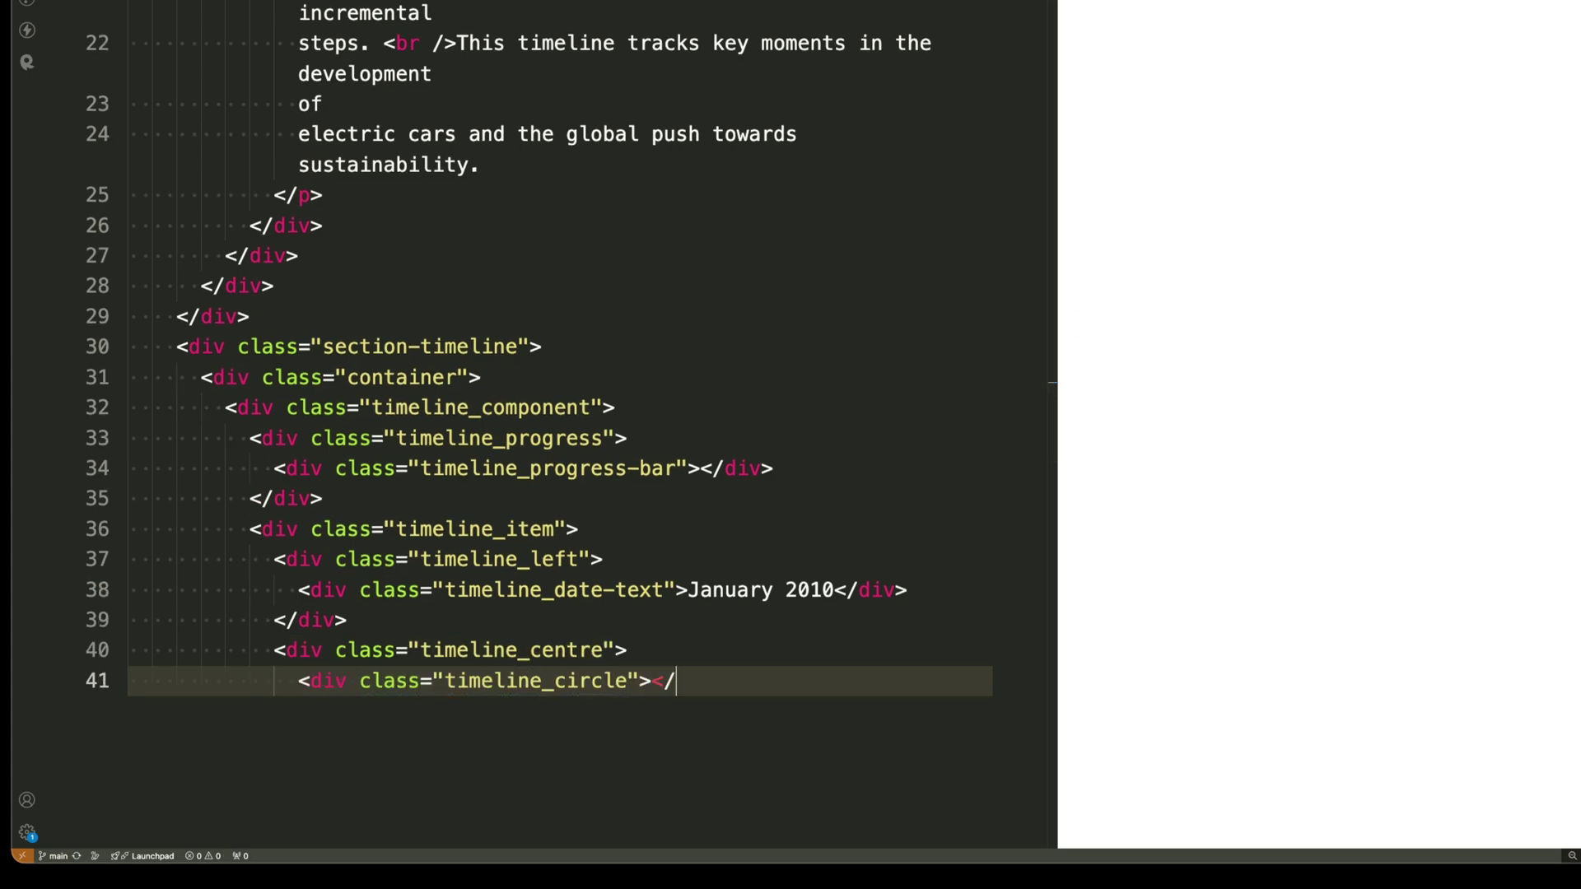
key(Return)
text(</)
key(Return)
text(<div class=")
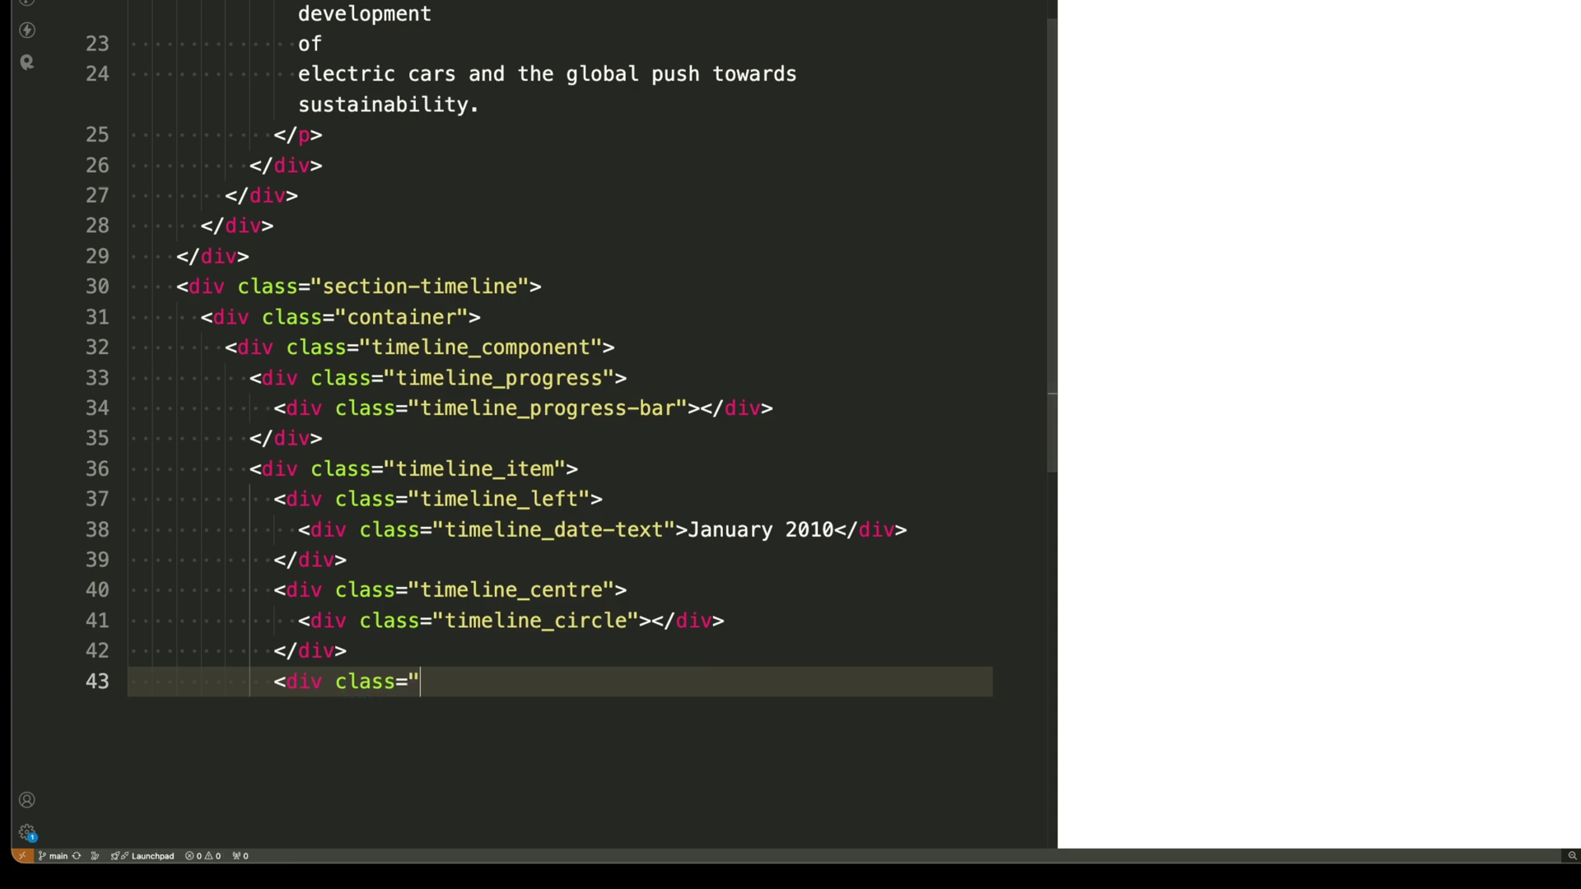
text(timeline_right">)
key(Return)
text(<d)
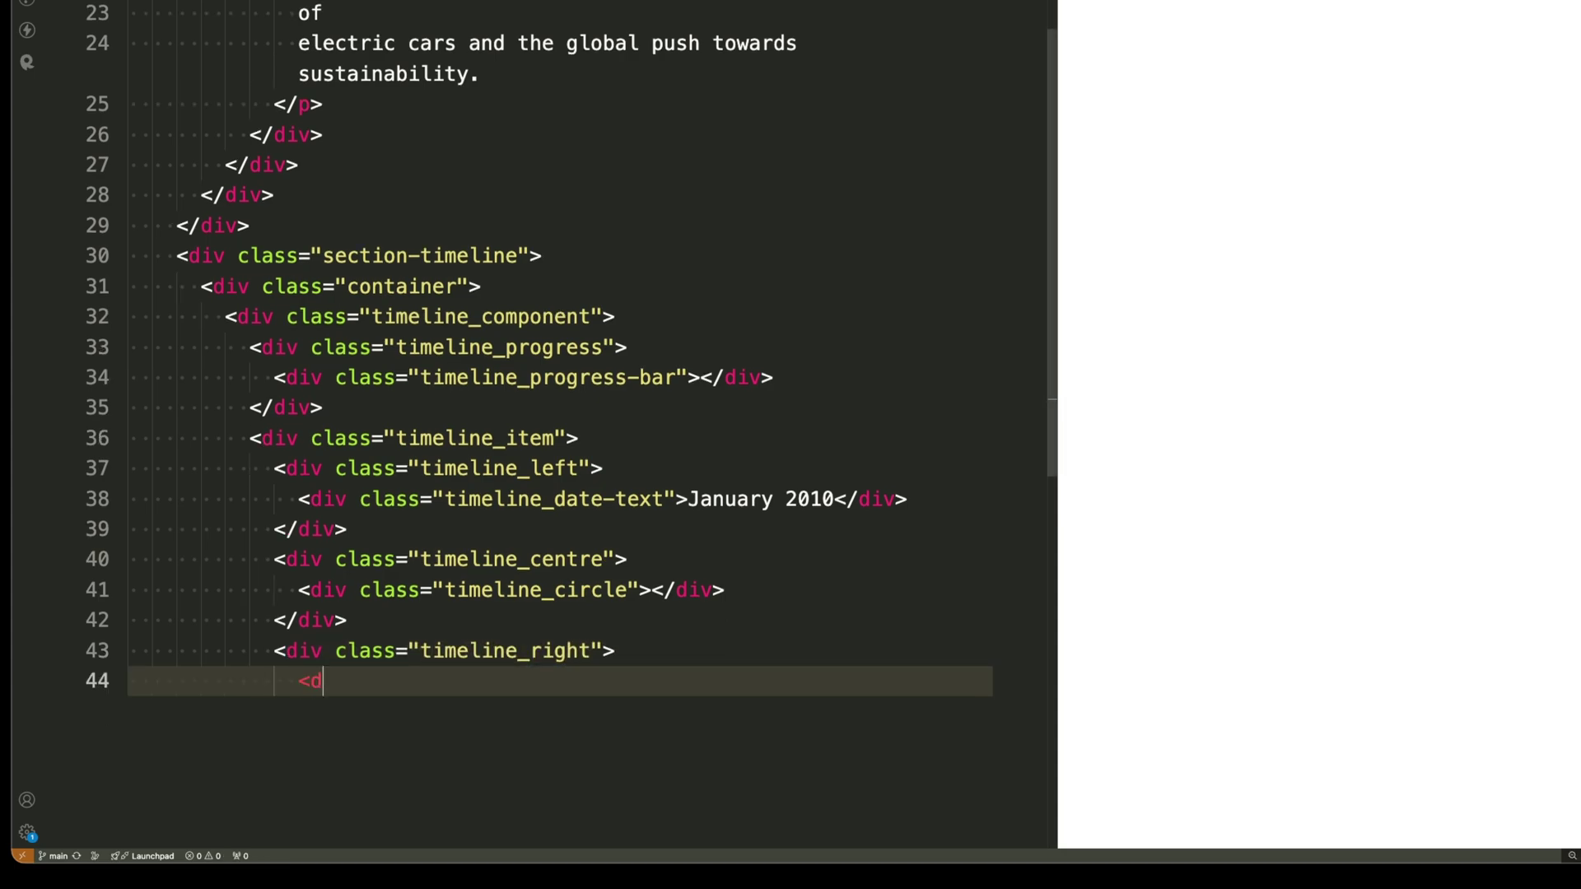
text(rgin-bottom-)
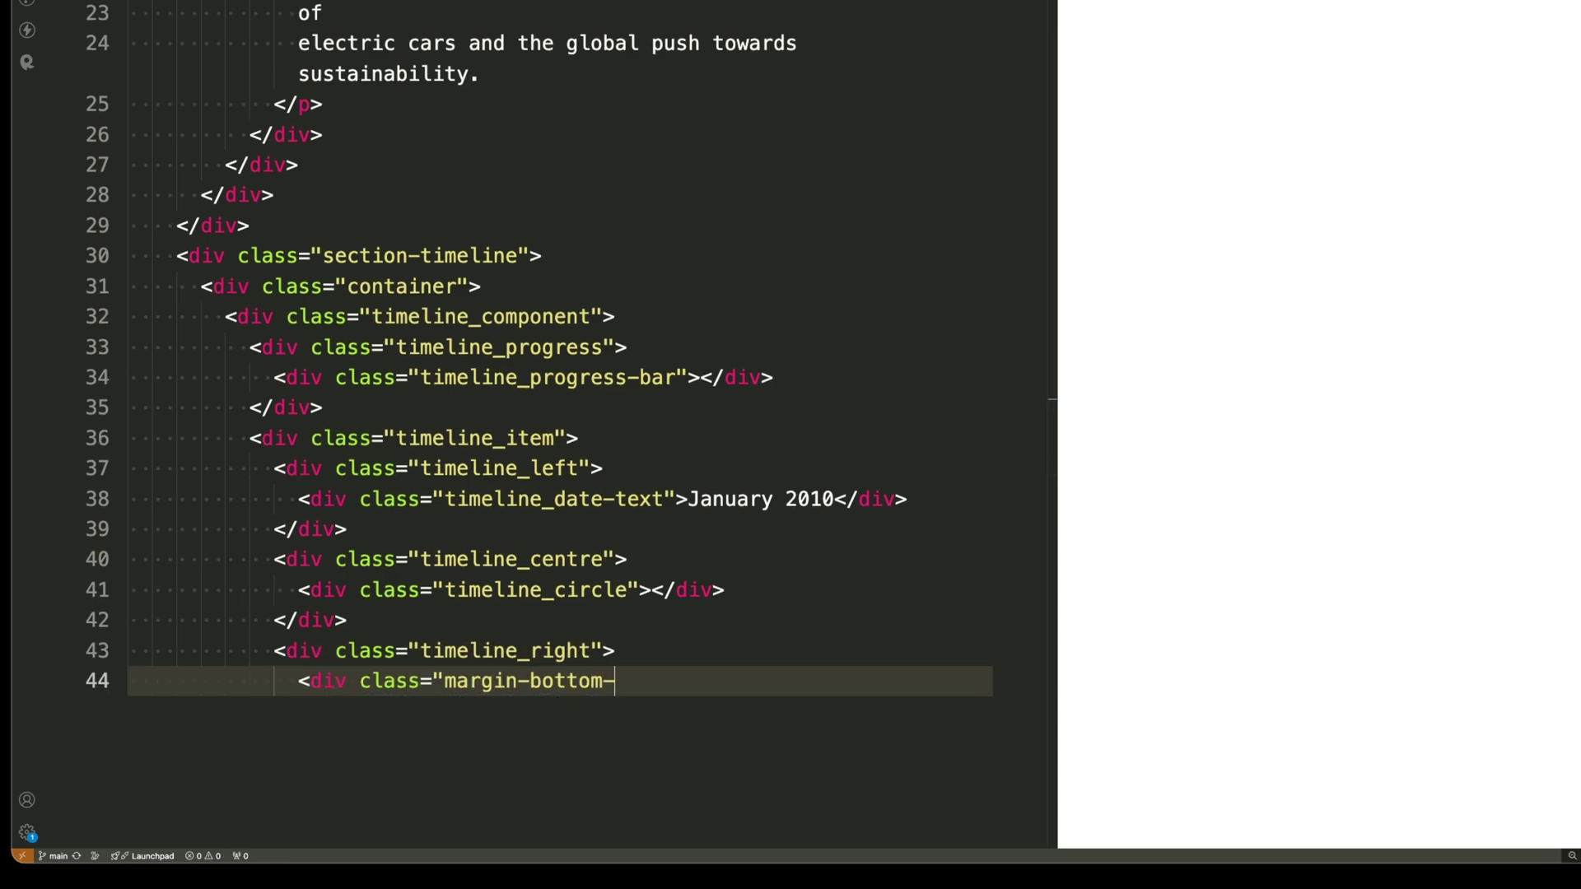
text(>)
key(Return)
text(<div class="time)
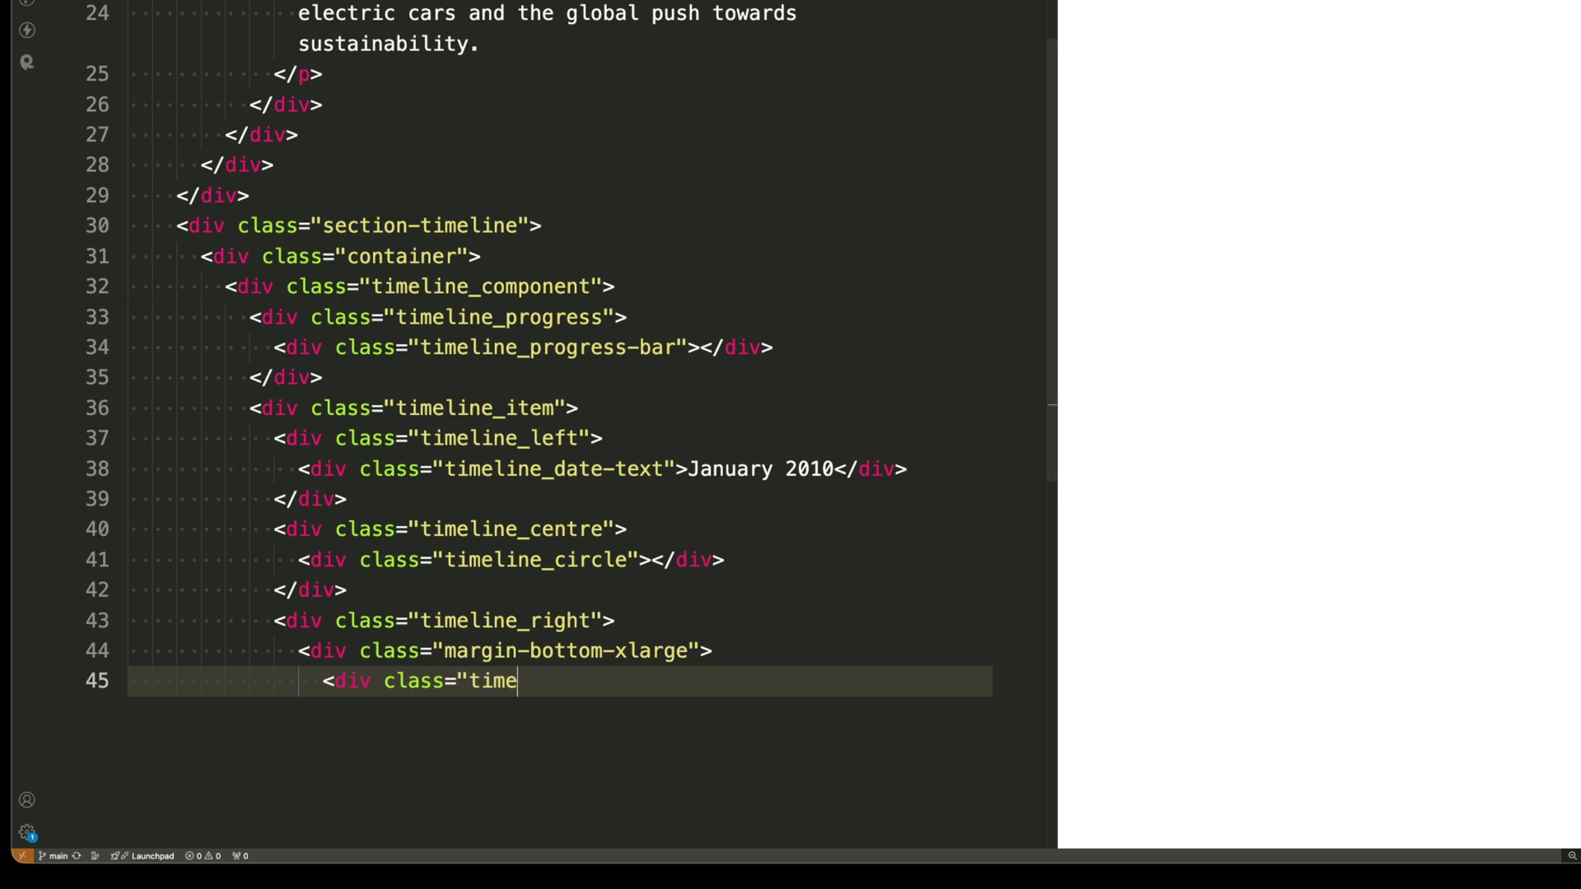
text(line_text">)
Write the Tesla Roadster description and close its text and margin blocks.
key(Return)
text(Tesla introd)
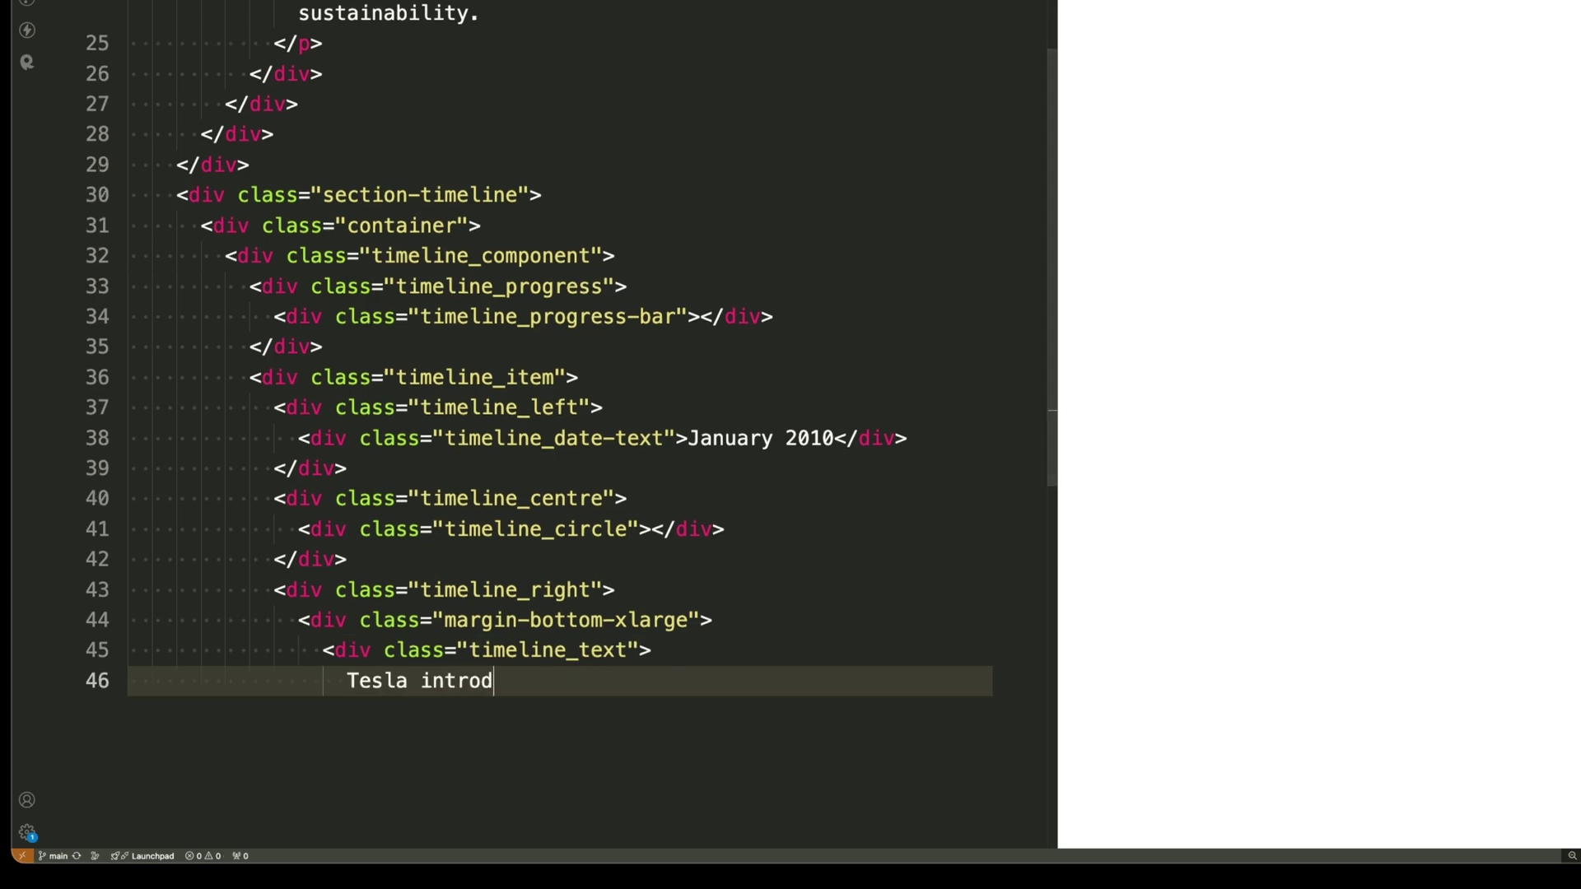
text(uces its first electric ca)
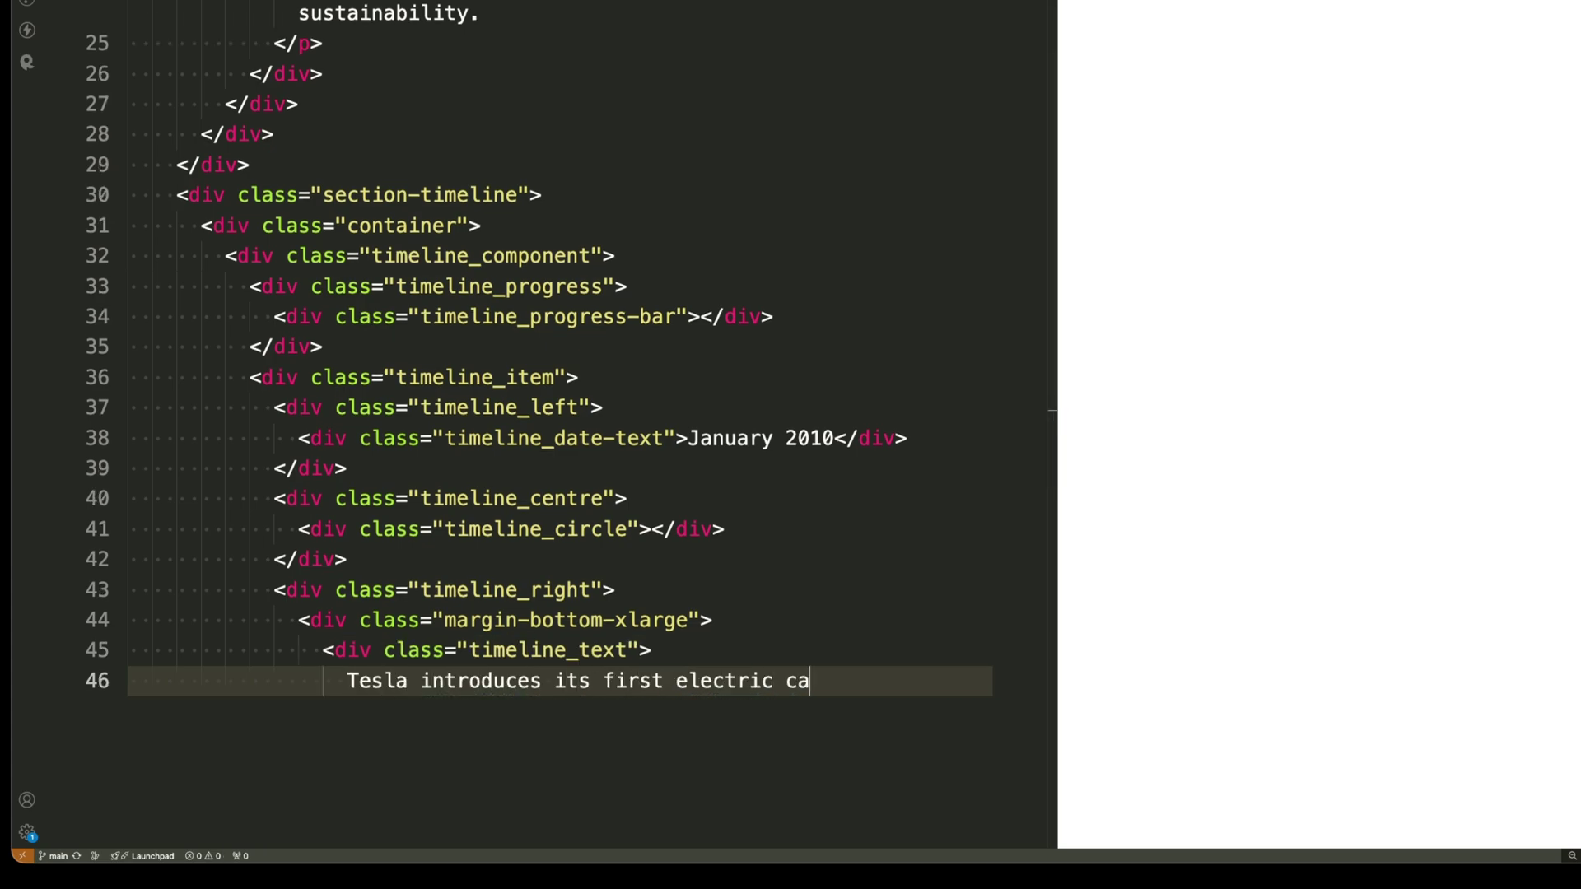
text(r, the Roadster, showing)
key(Return)
text(t)
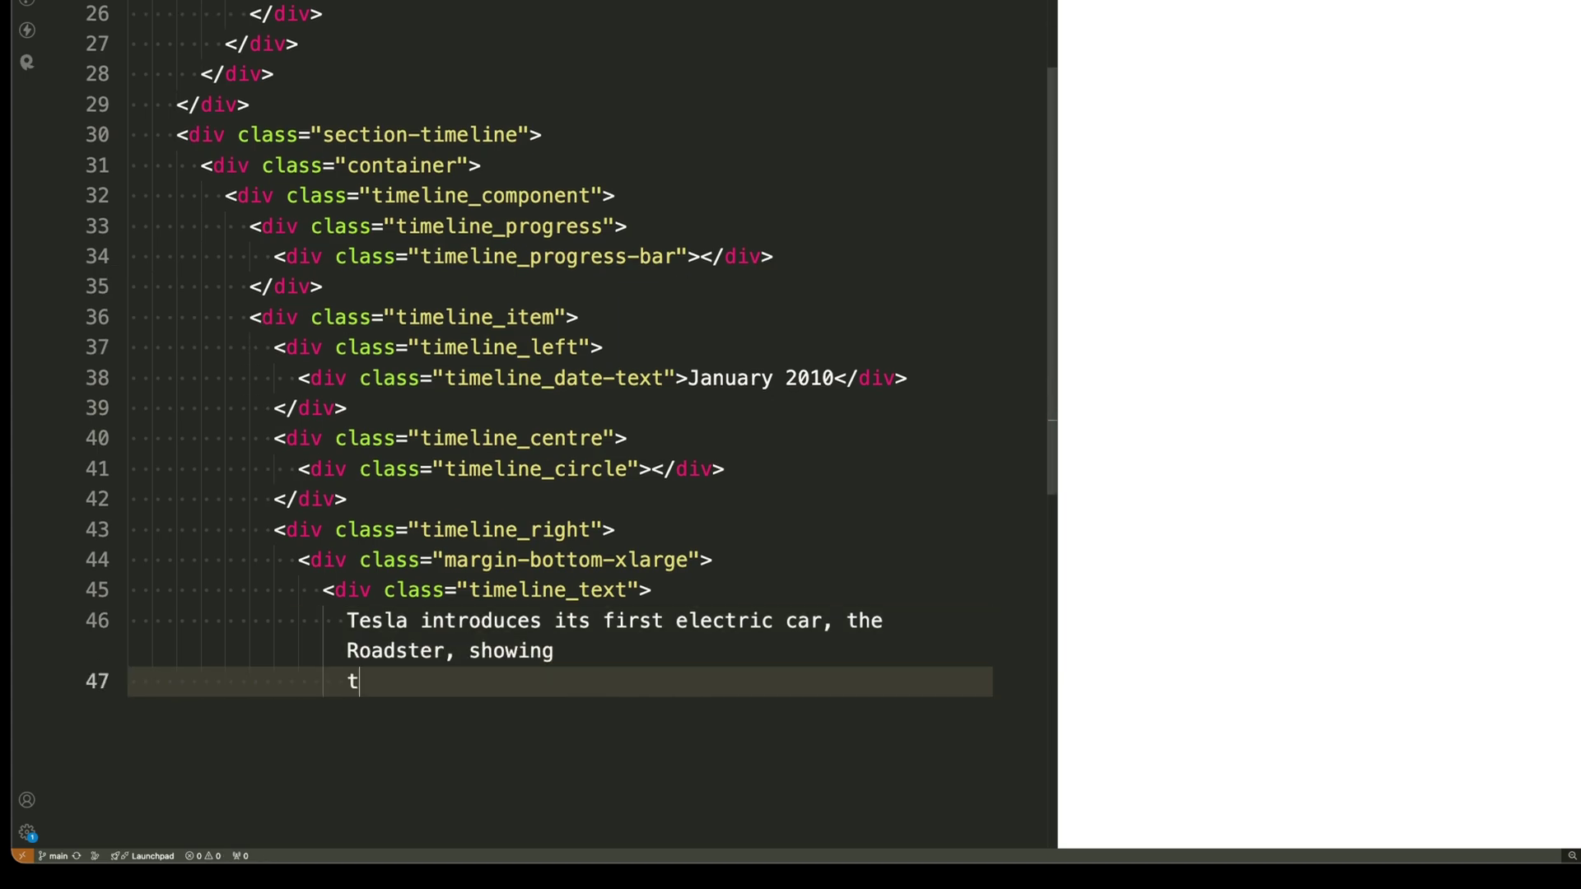
text( potential of electric vehicles with)
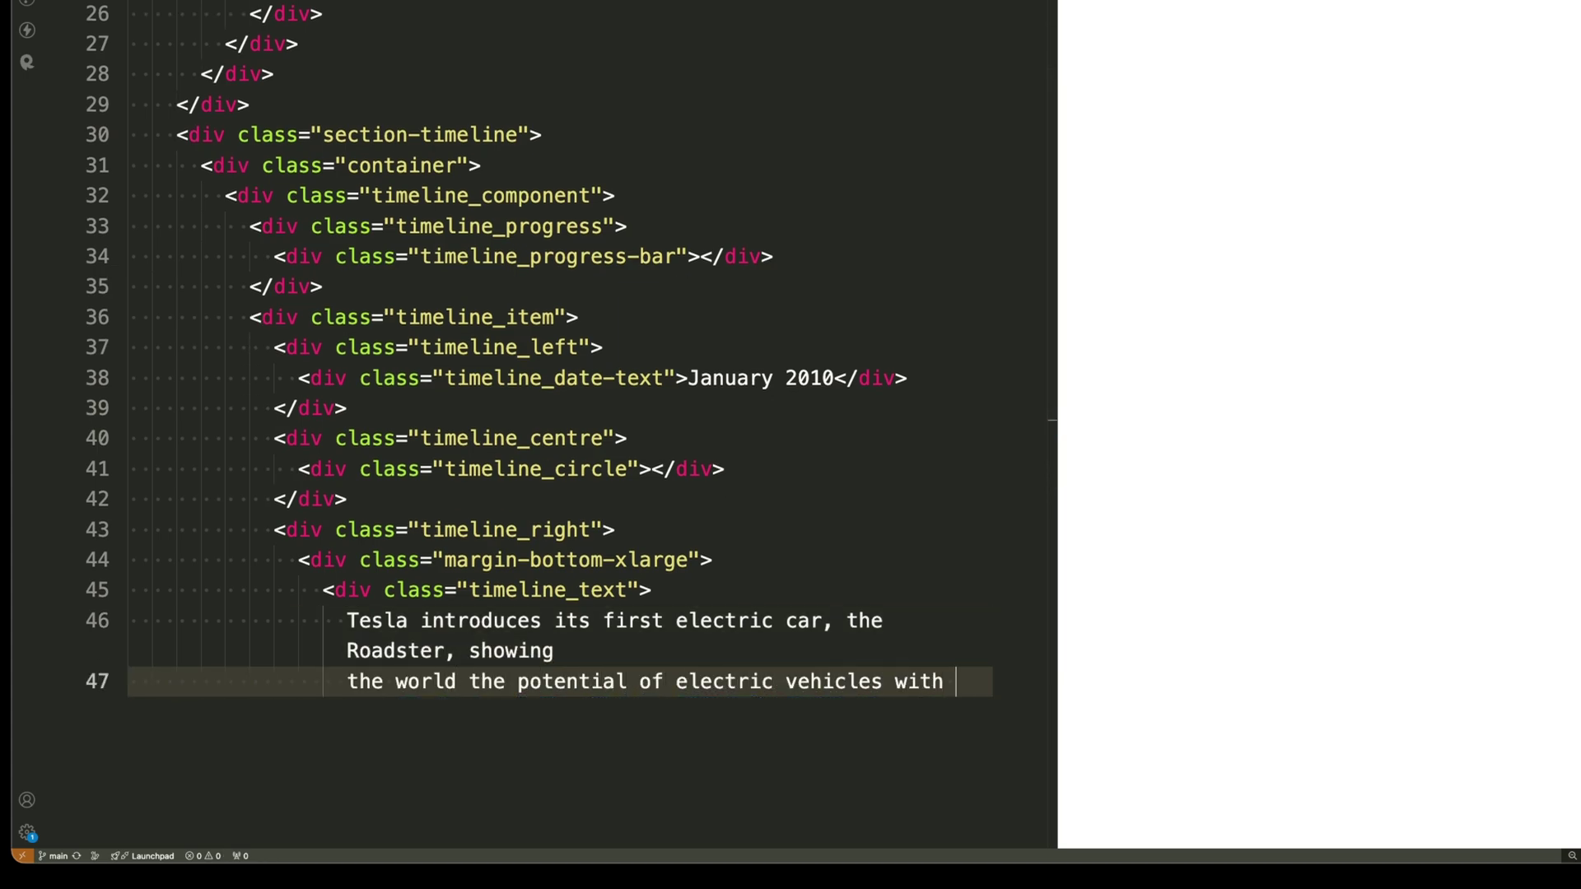
text(a range of)
key(Return)
text(over 200 miles.)
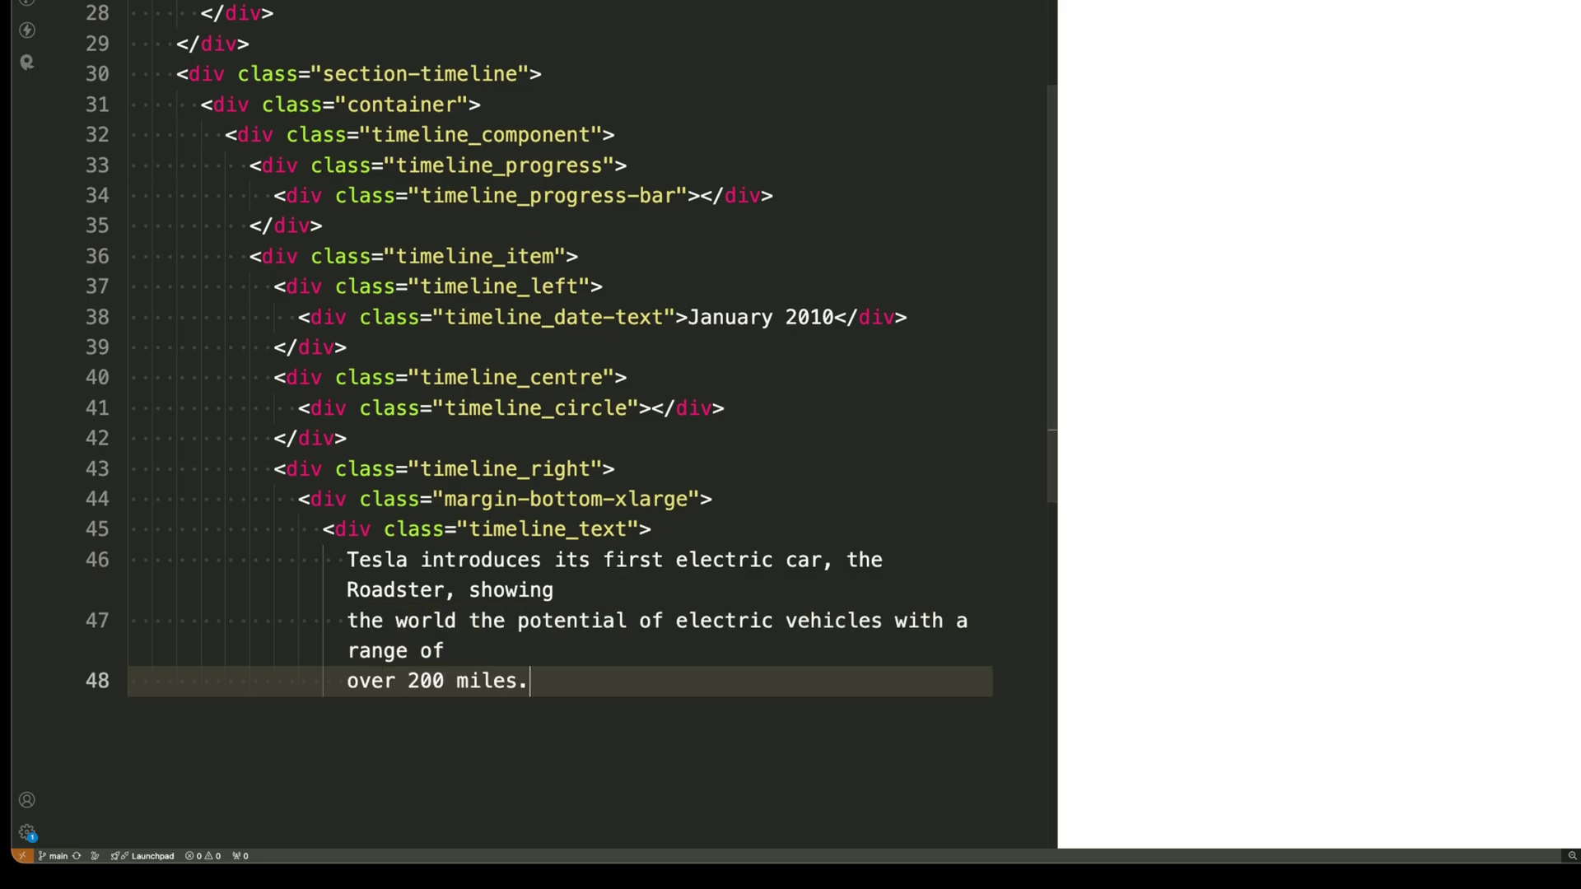
key(Return)
text(</d)
key(Return)
text(</)
Add a timeline_image-wrapper with the Forbes Roadster image, loading=lazy, width 480, alt text.
key(Return)
text(<div cl)
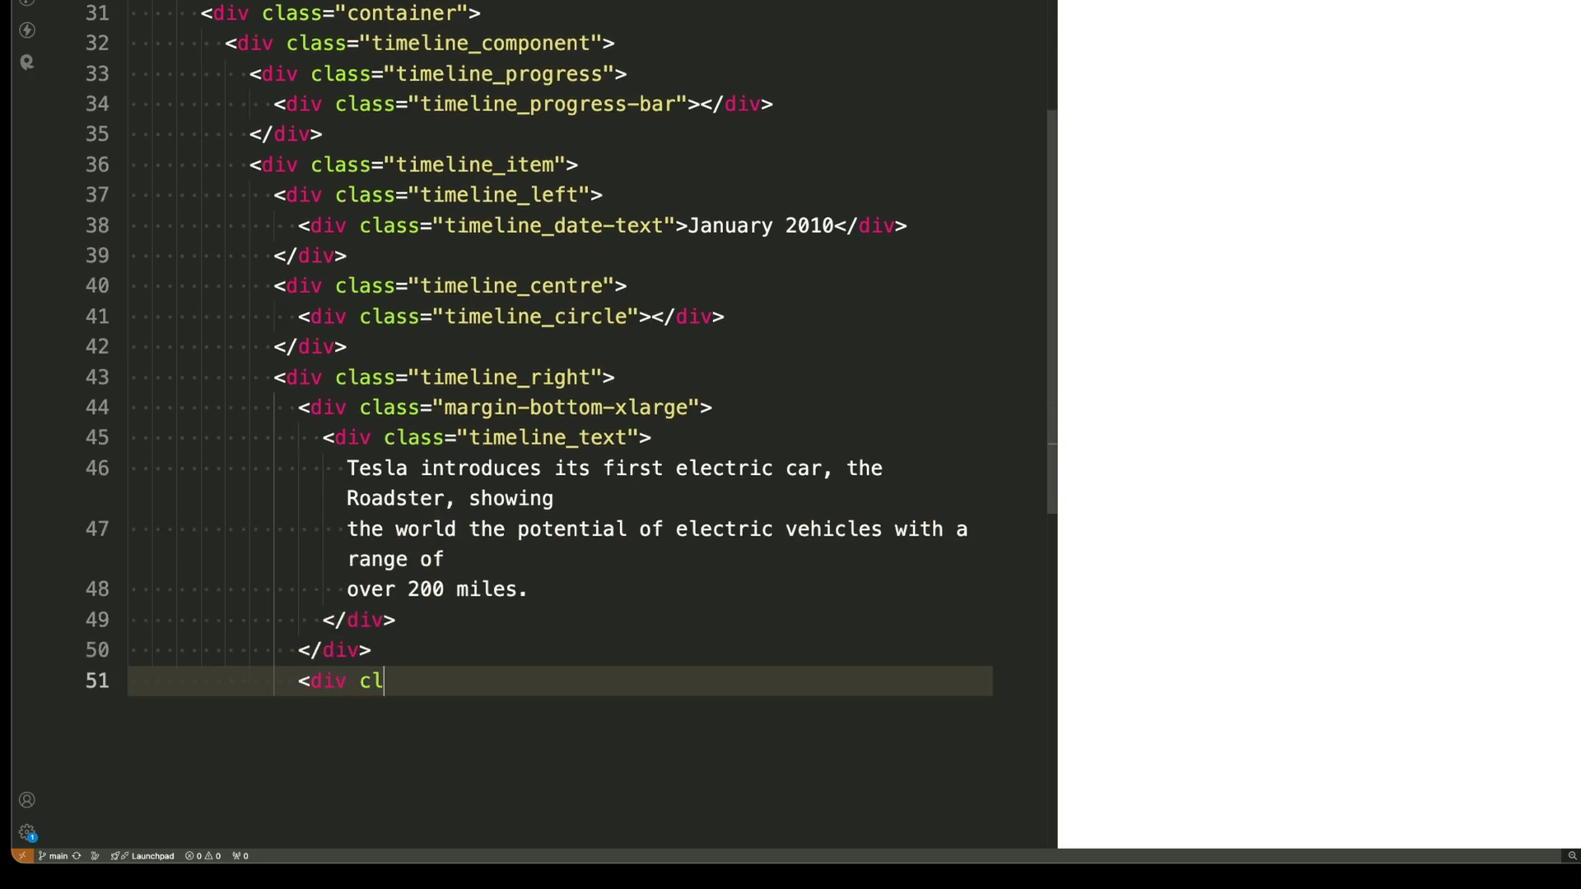
text(ass="timeline_image-wrapp)
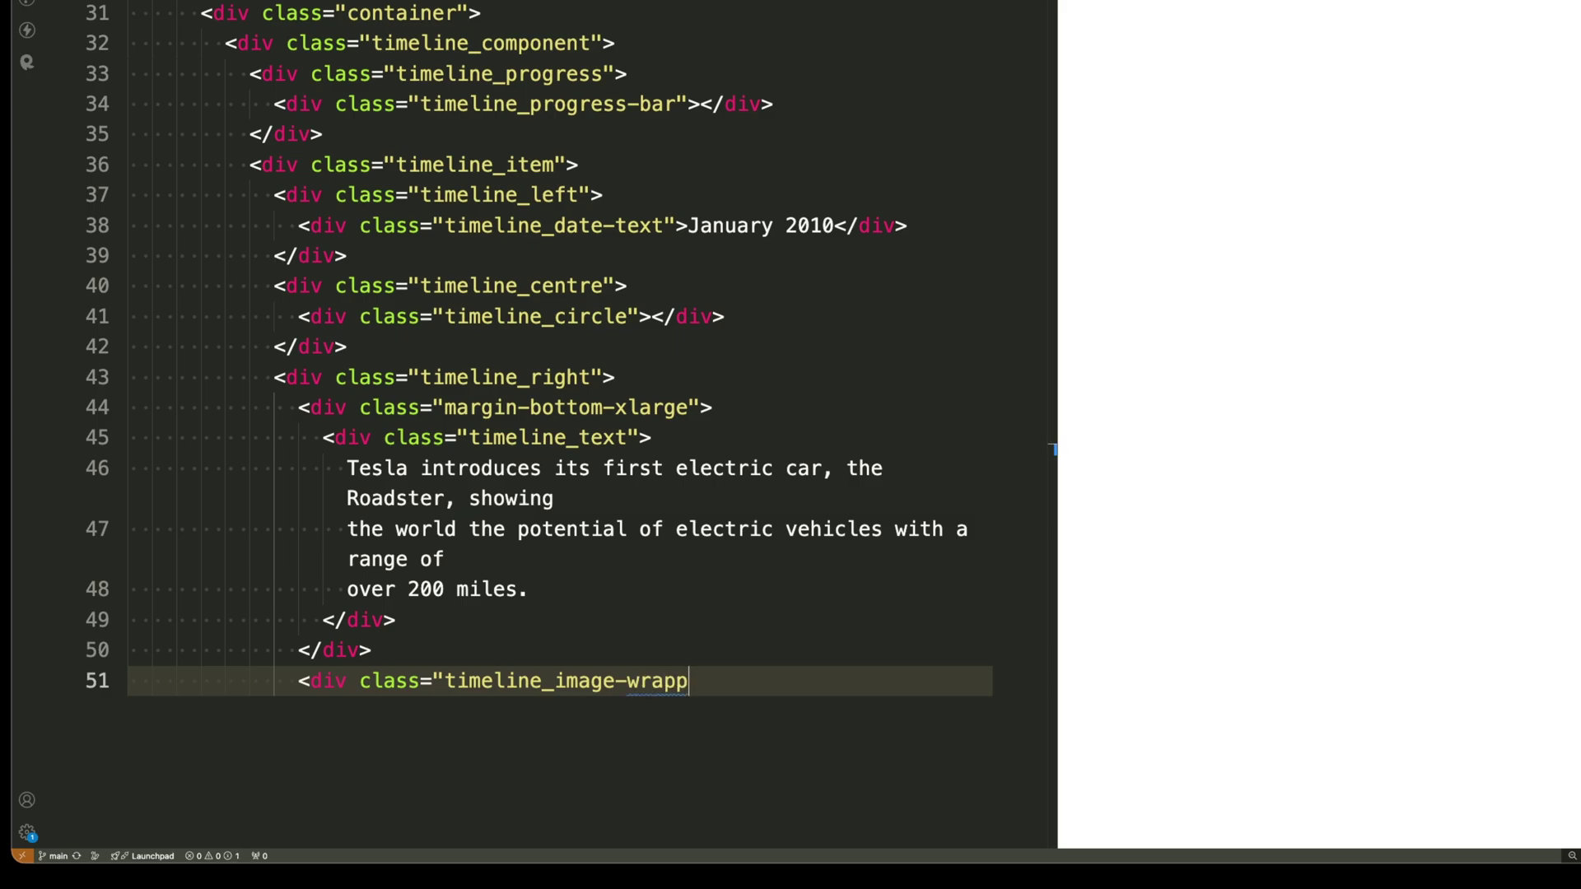
text(er">)
key(Return)
text(<img)
key(Return)
text(src="https://i)
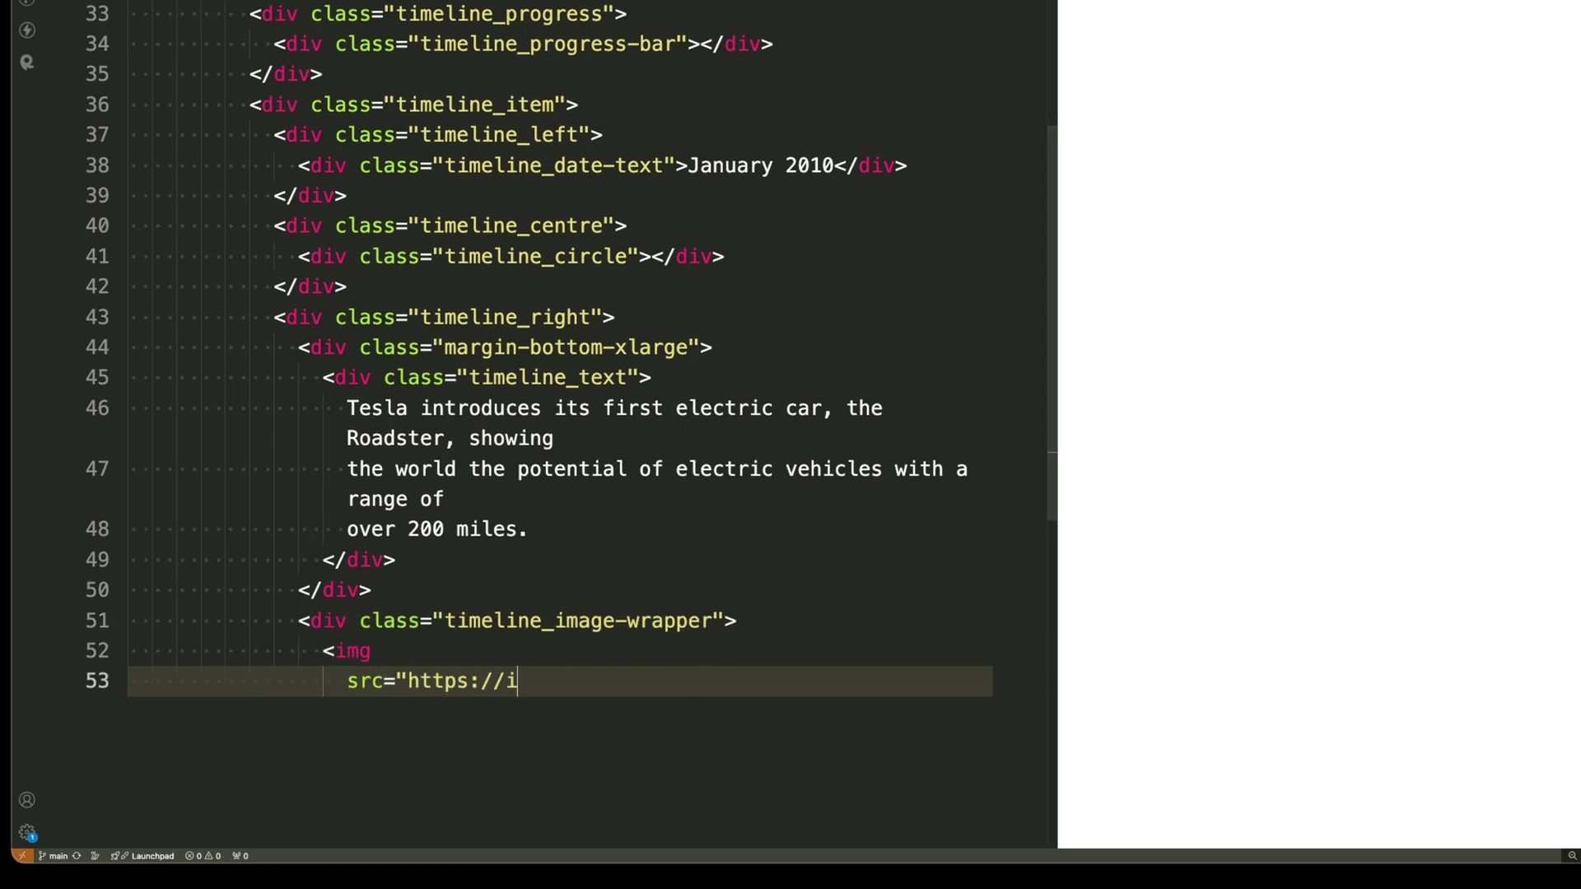
text(mageio.forbes.com/special)
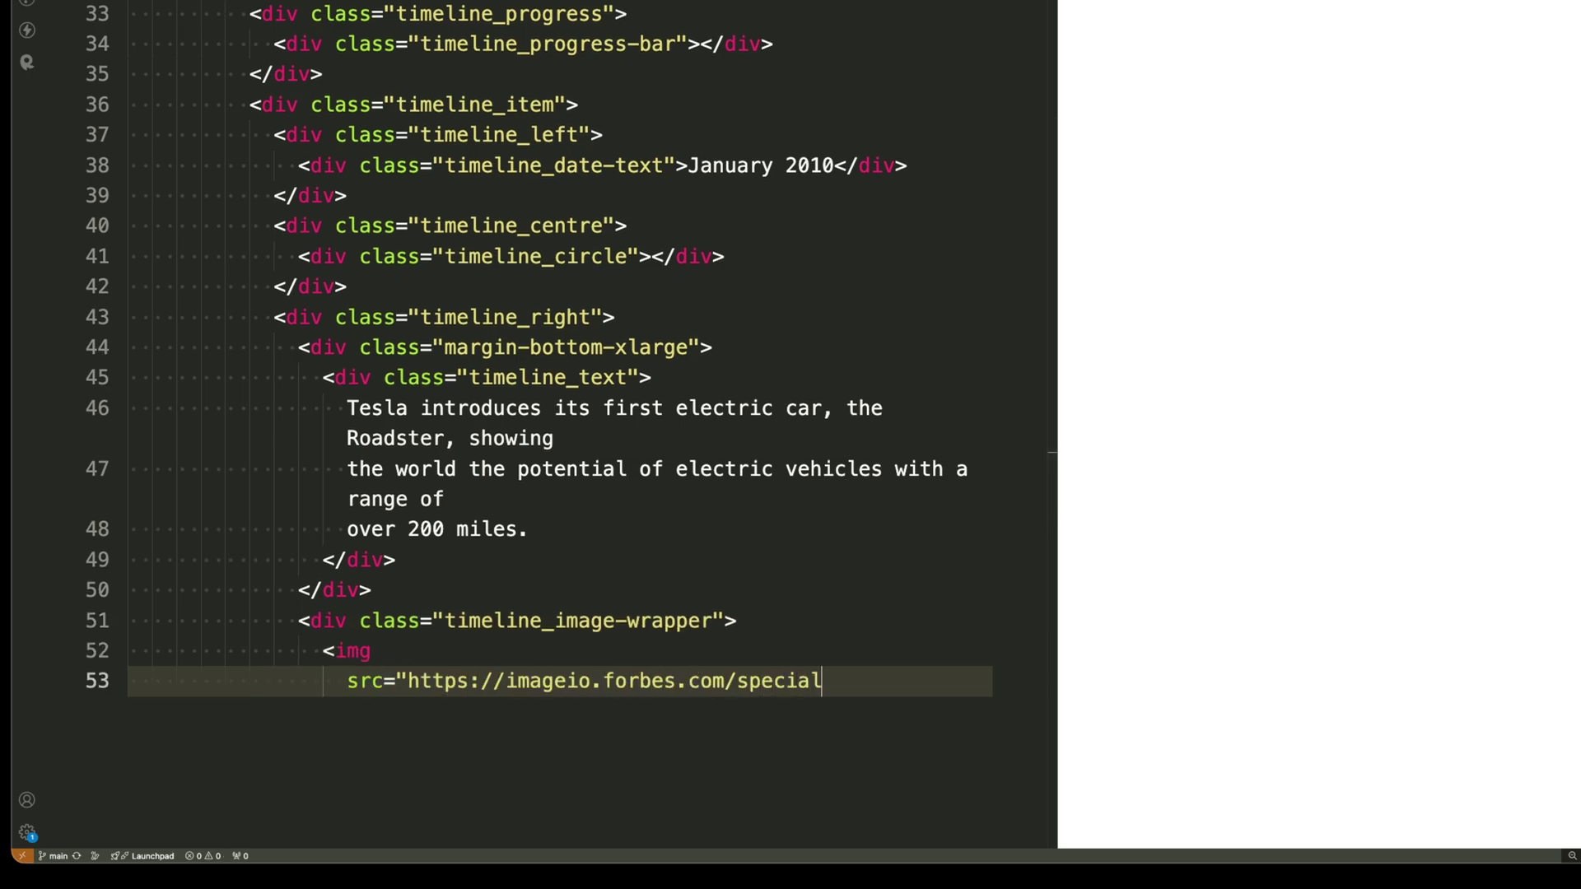
text(eserve/ )
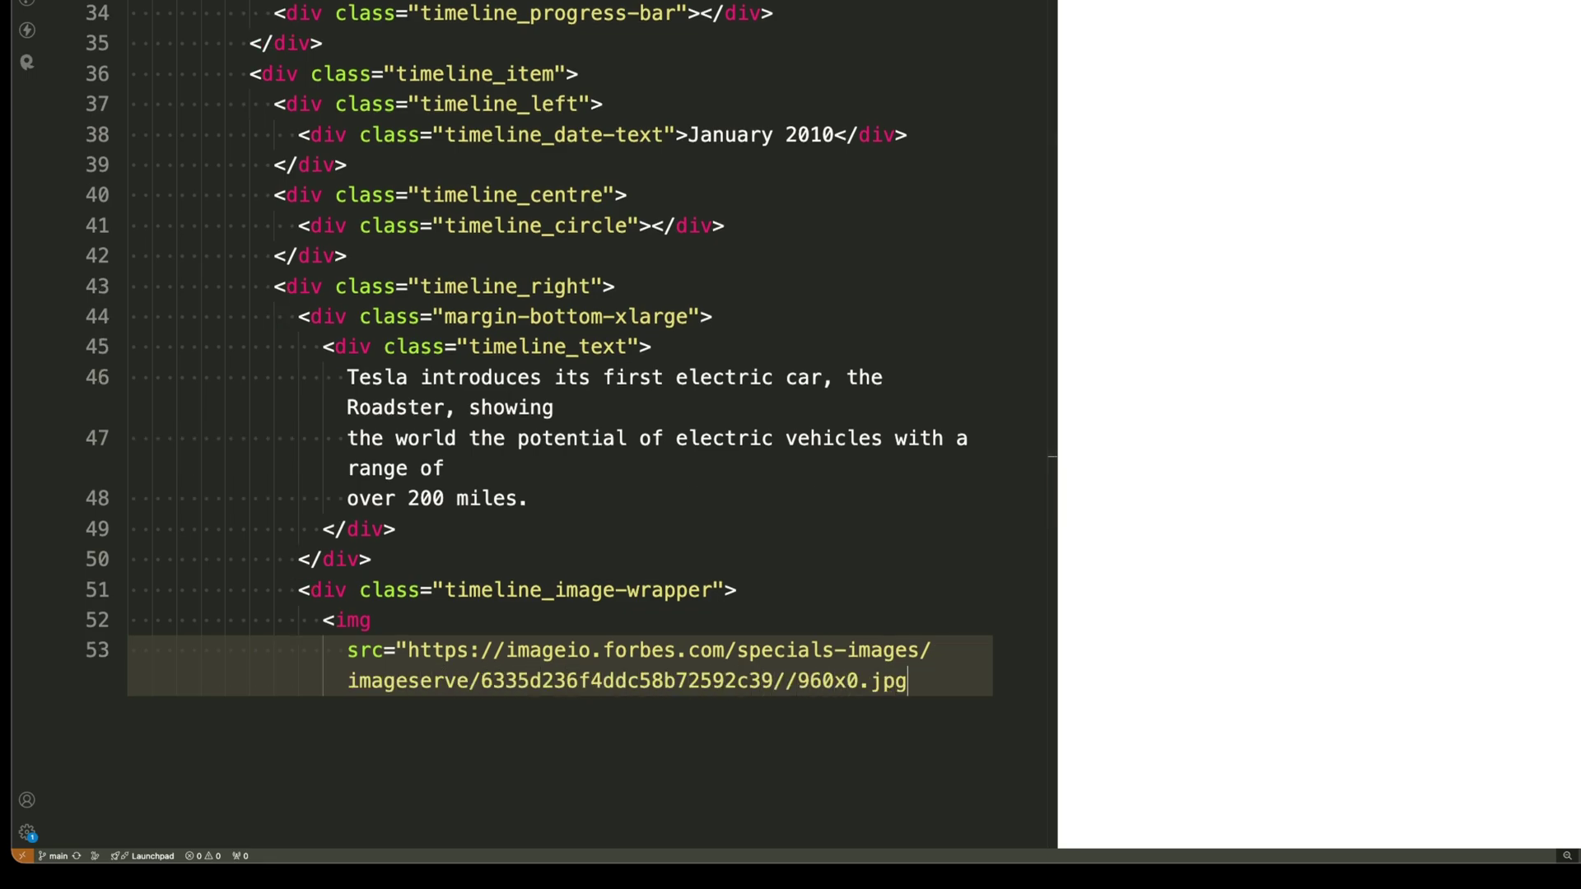
text(")
key(Return)
text(loading="lazy" wid)
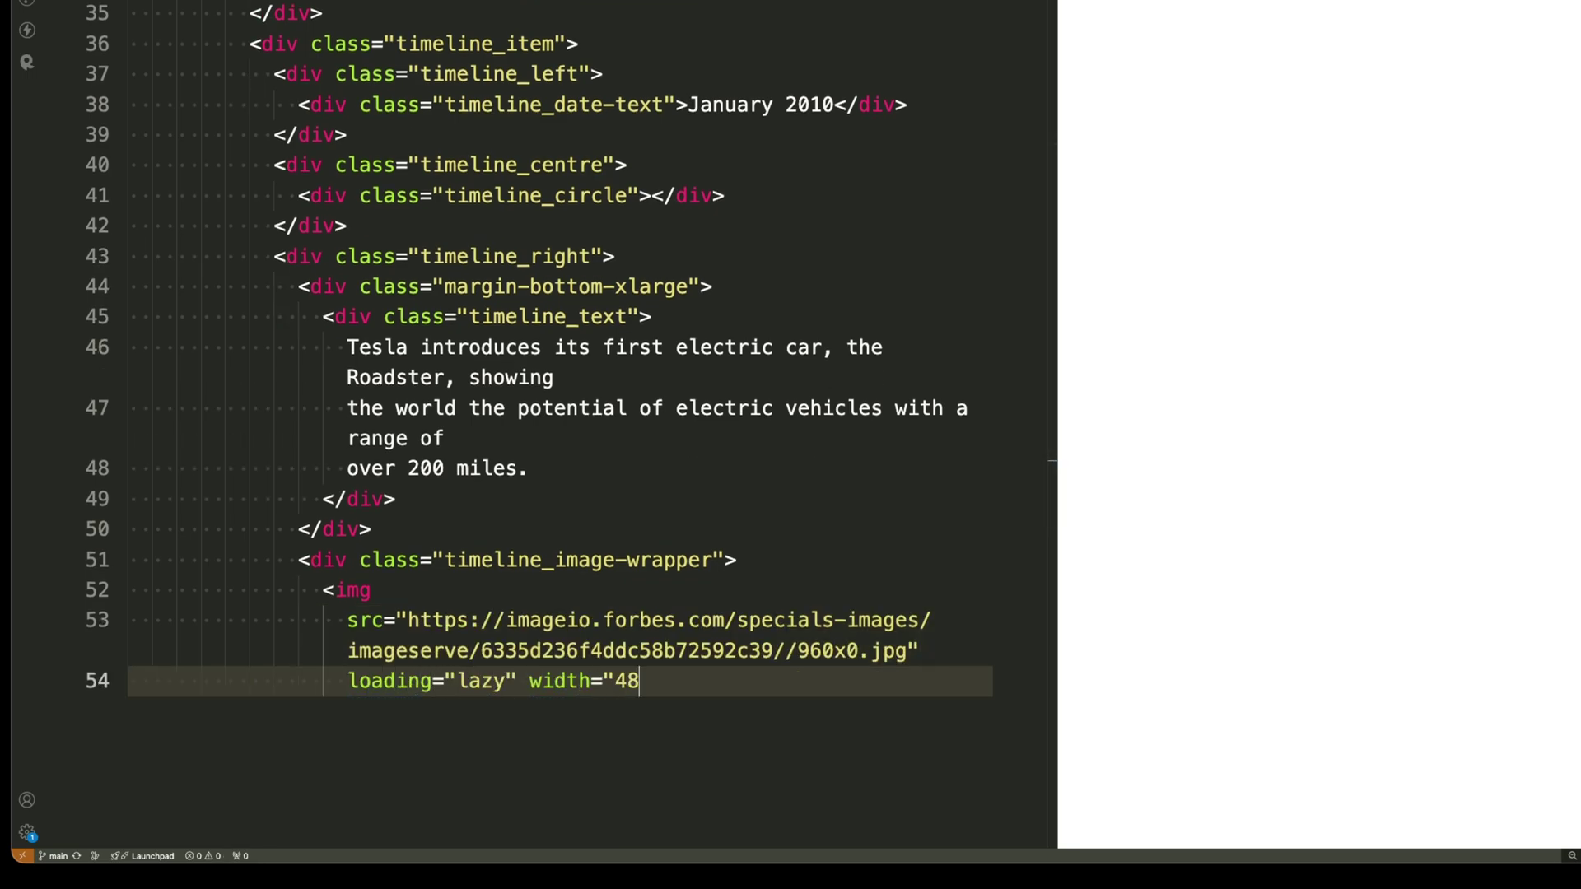
text(er" />)
key(Return)
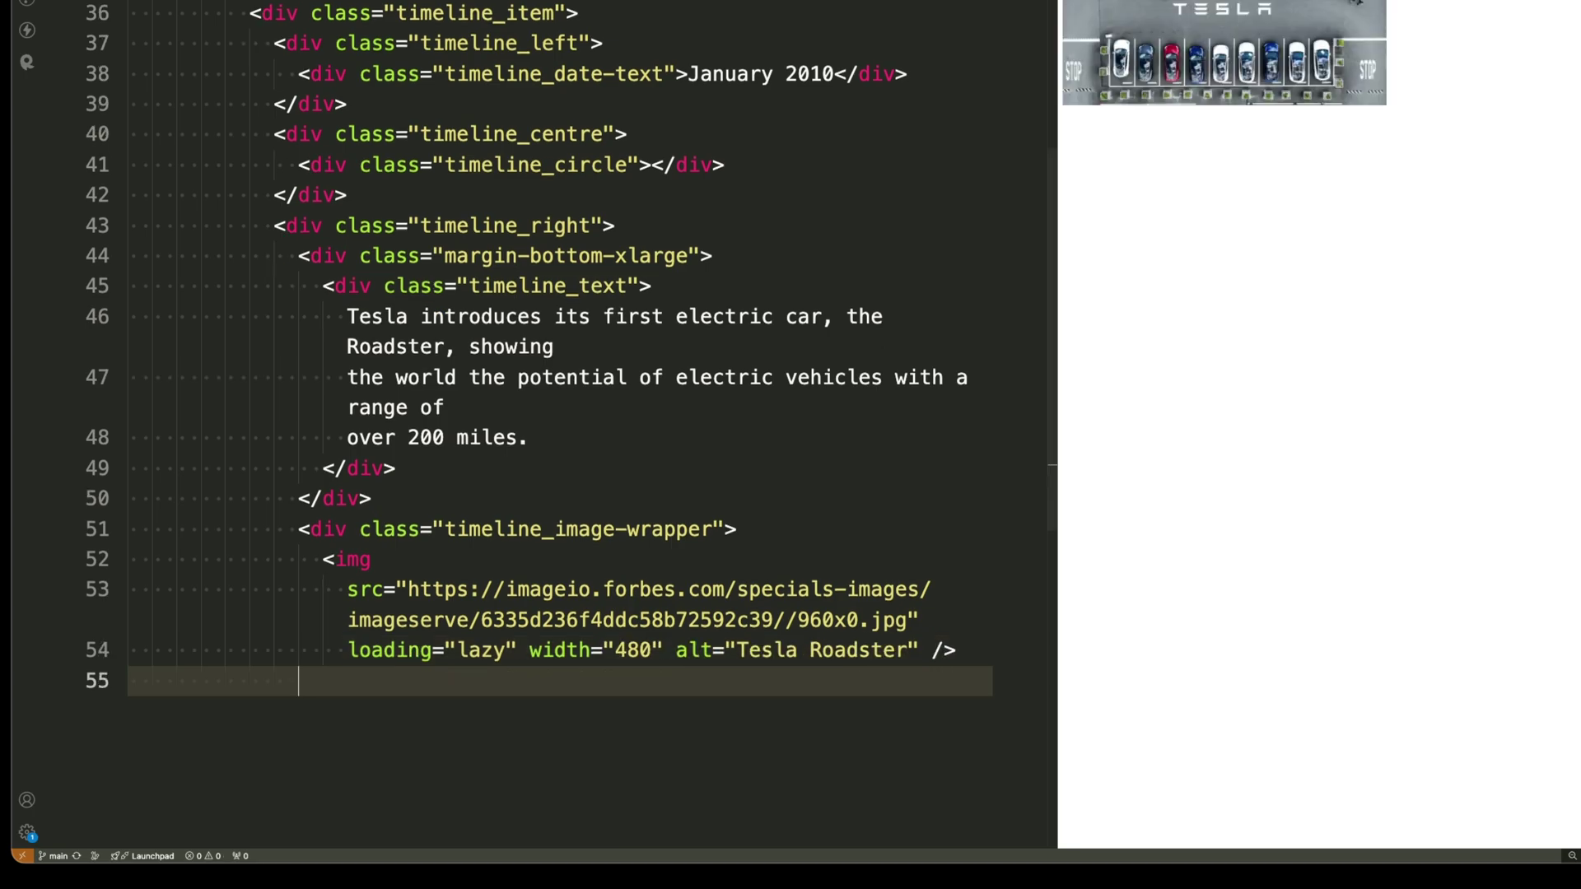
text(</div>)
key(Return)
text(</div> </div>)
Add the second timeline item with a March 2015 date and centre circle.
key(Return)
text(<div)
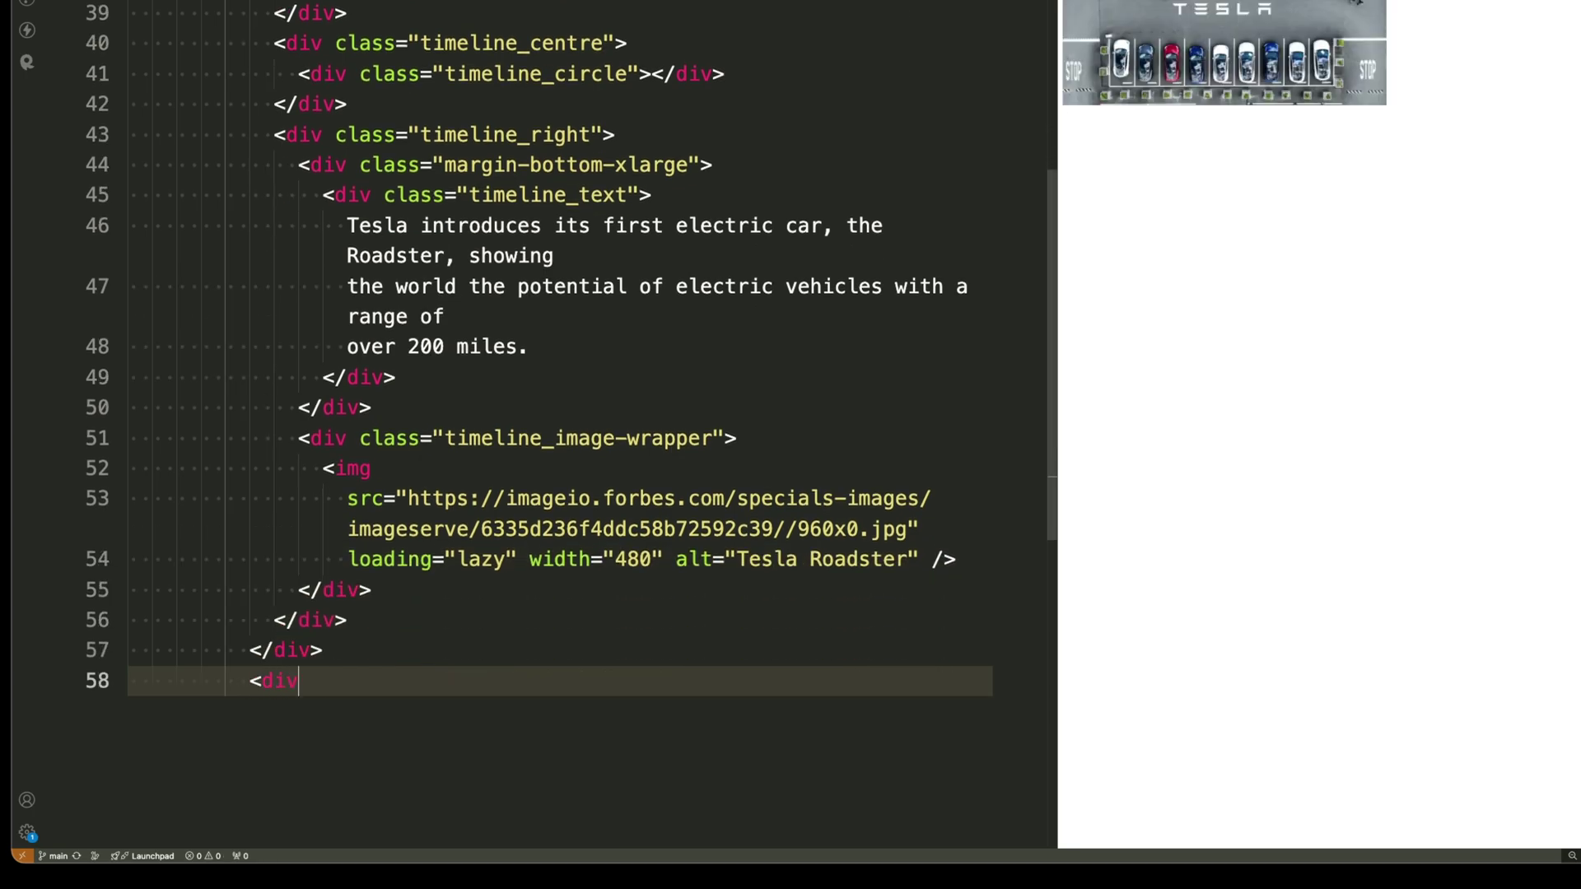
text( class="timeline_item">)
key(Return)
text(<div cla)
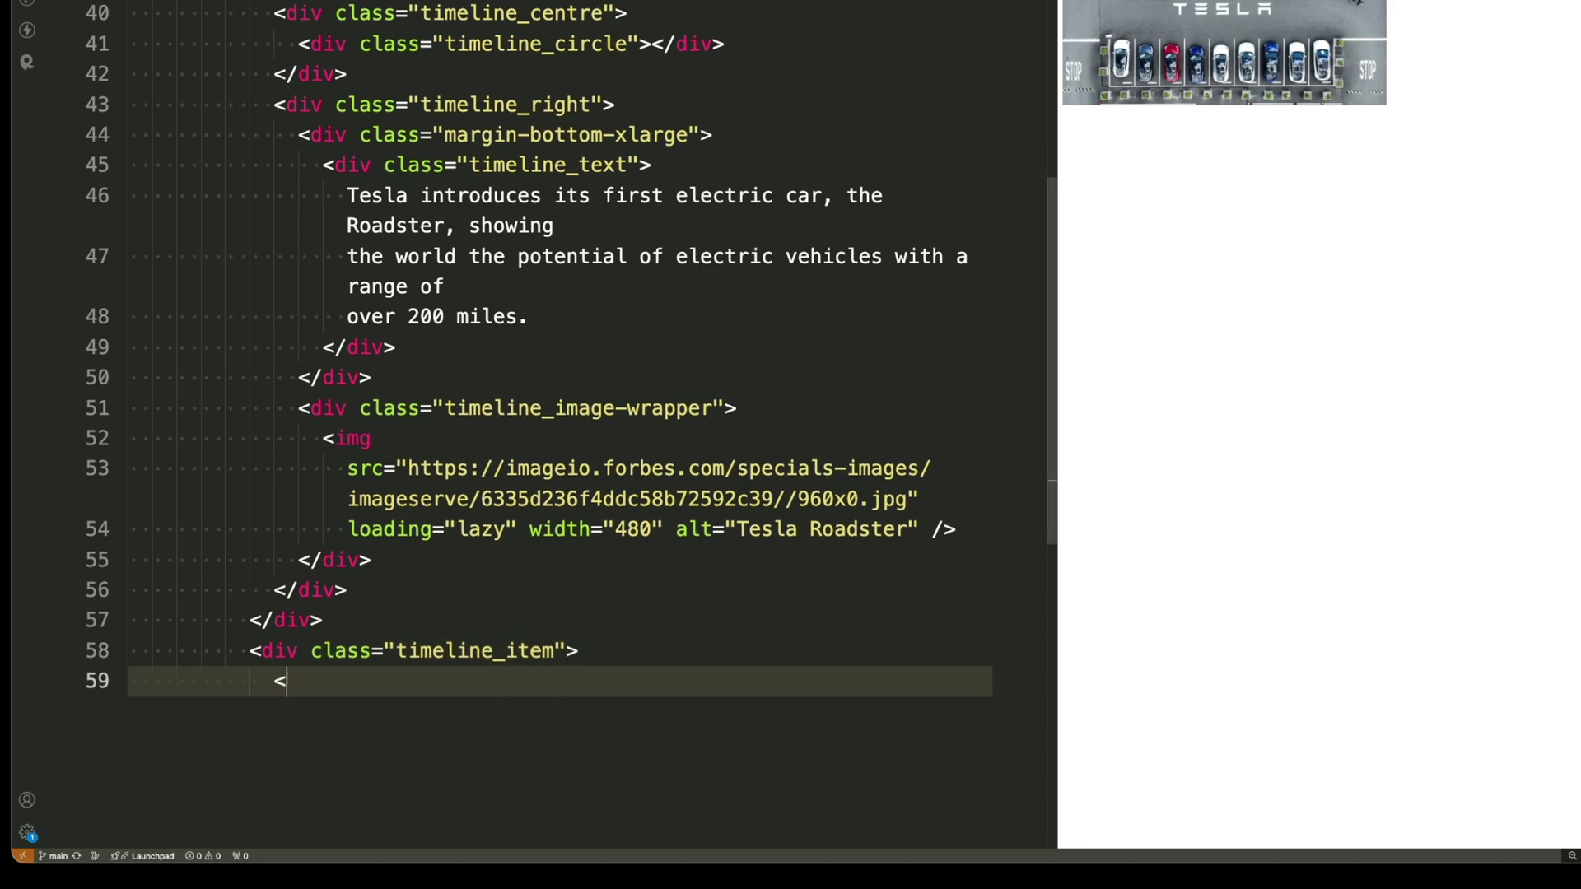
text(ss="timeline_left">)
key(Return)
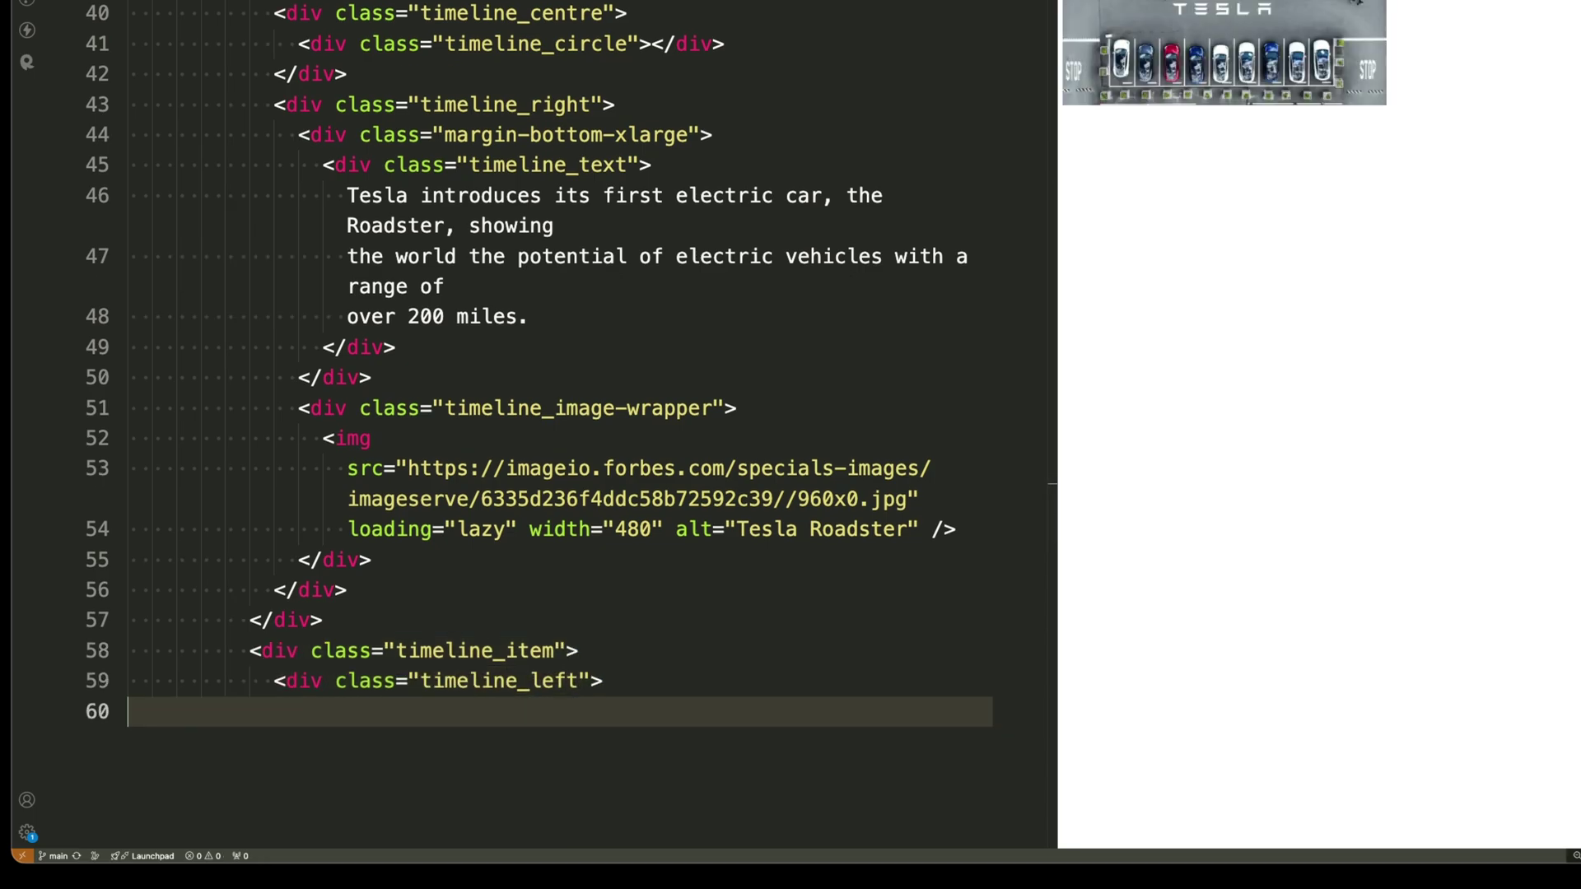
text(<div class="timeline_date-)
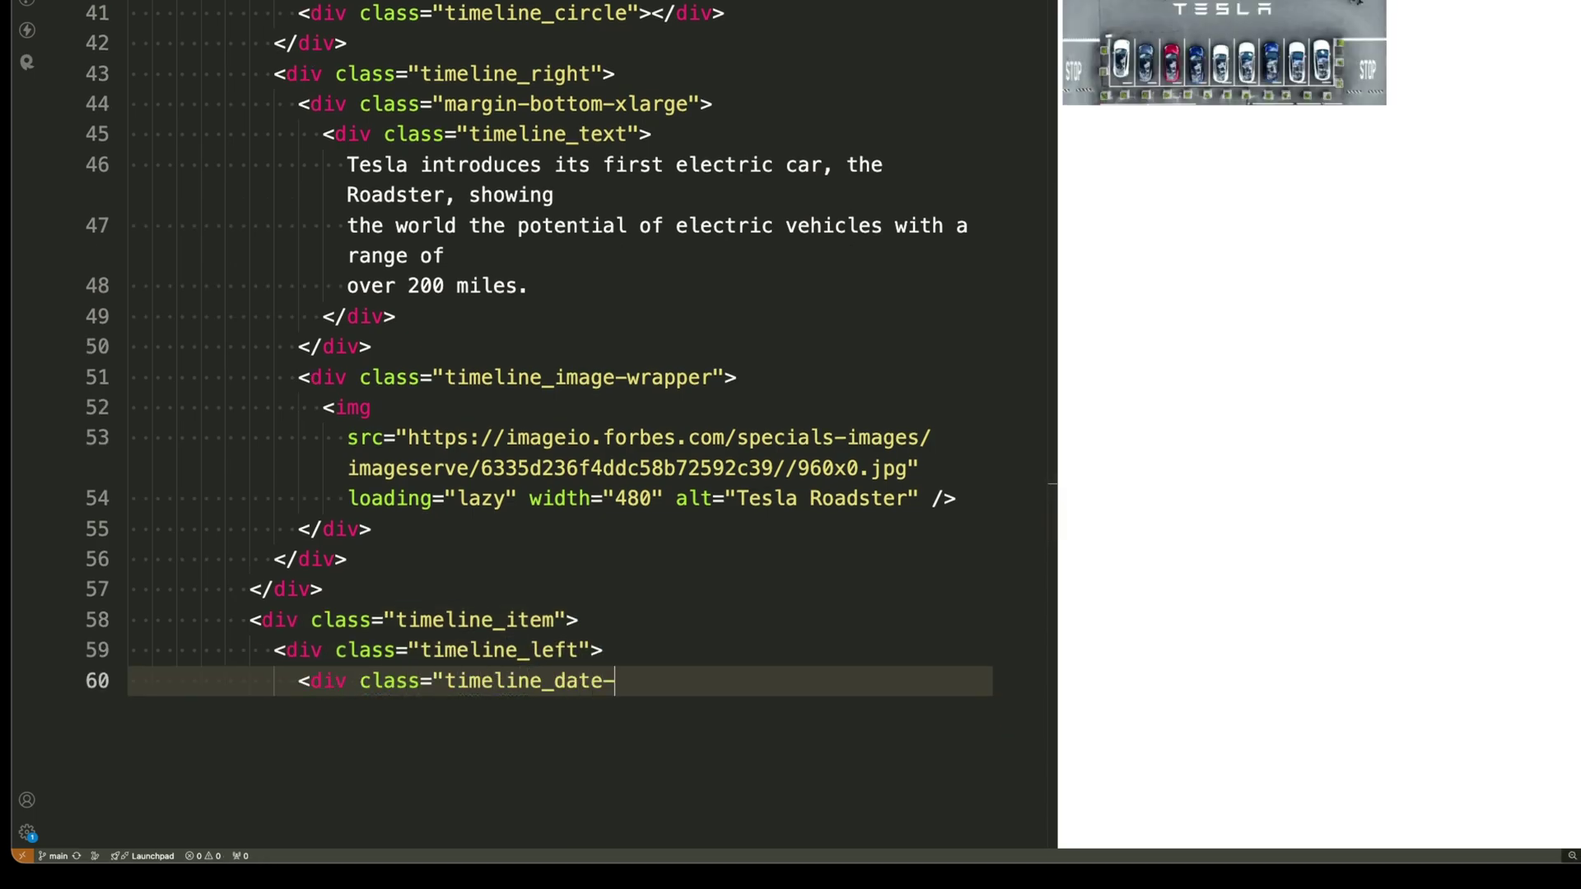
text(text">March 2015</div>)
key(Return)
text(<)
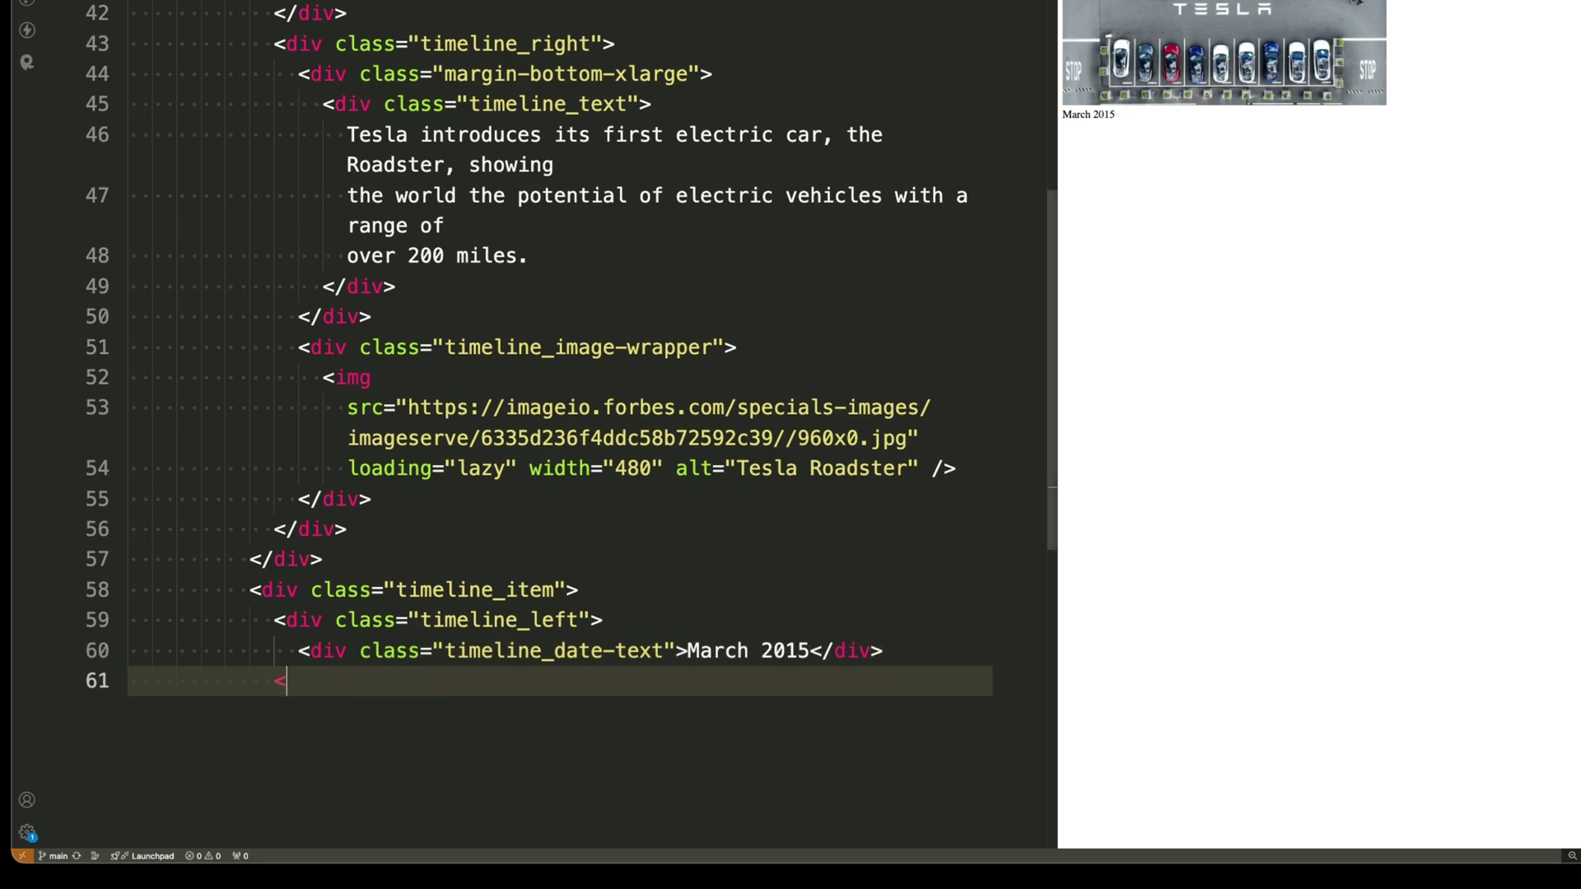
text(/div>)
key(Return)
text(ass="timeline_)
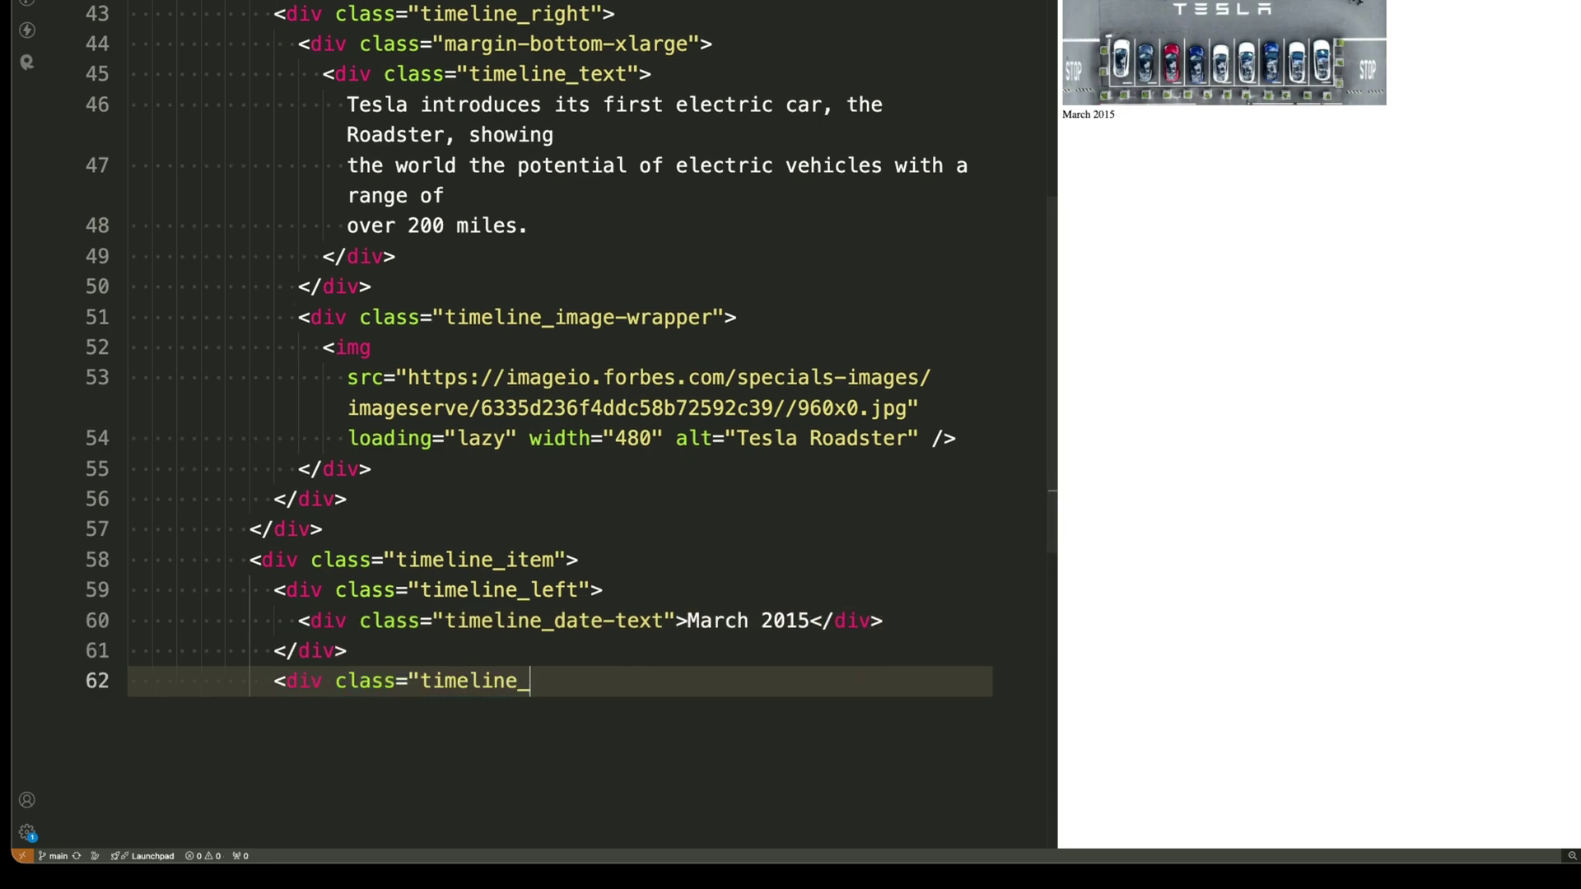
text(centre">)
key(Return)
text(<div class="tim)
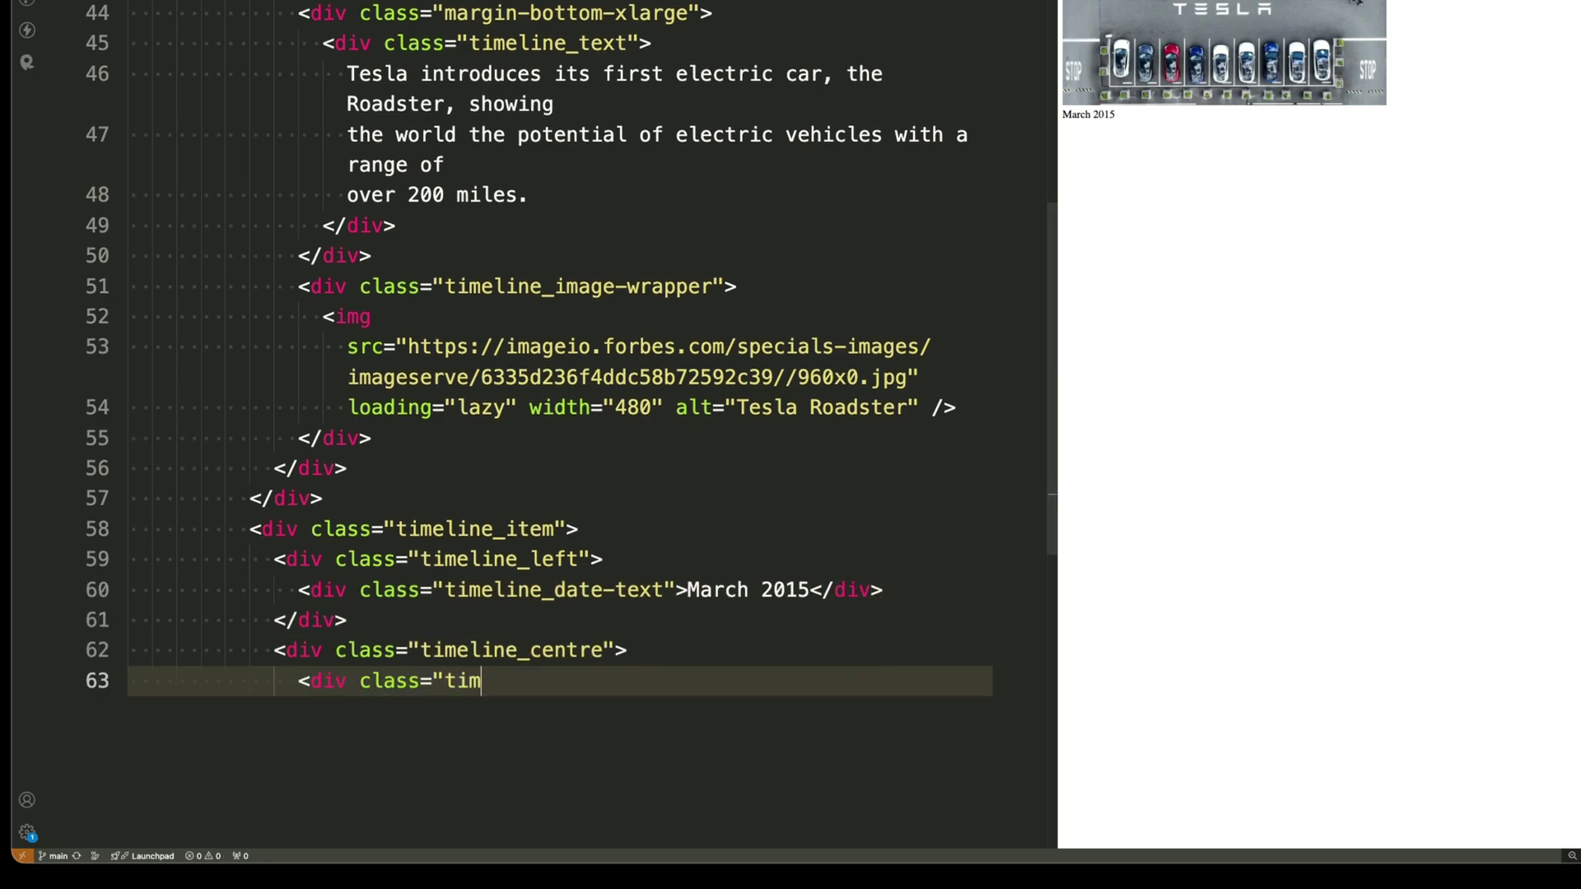
text(eline_)
text(v>)
key(Return)
text(</di)
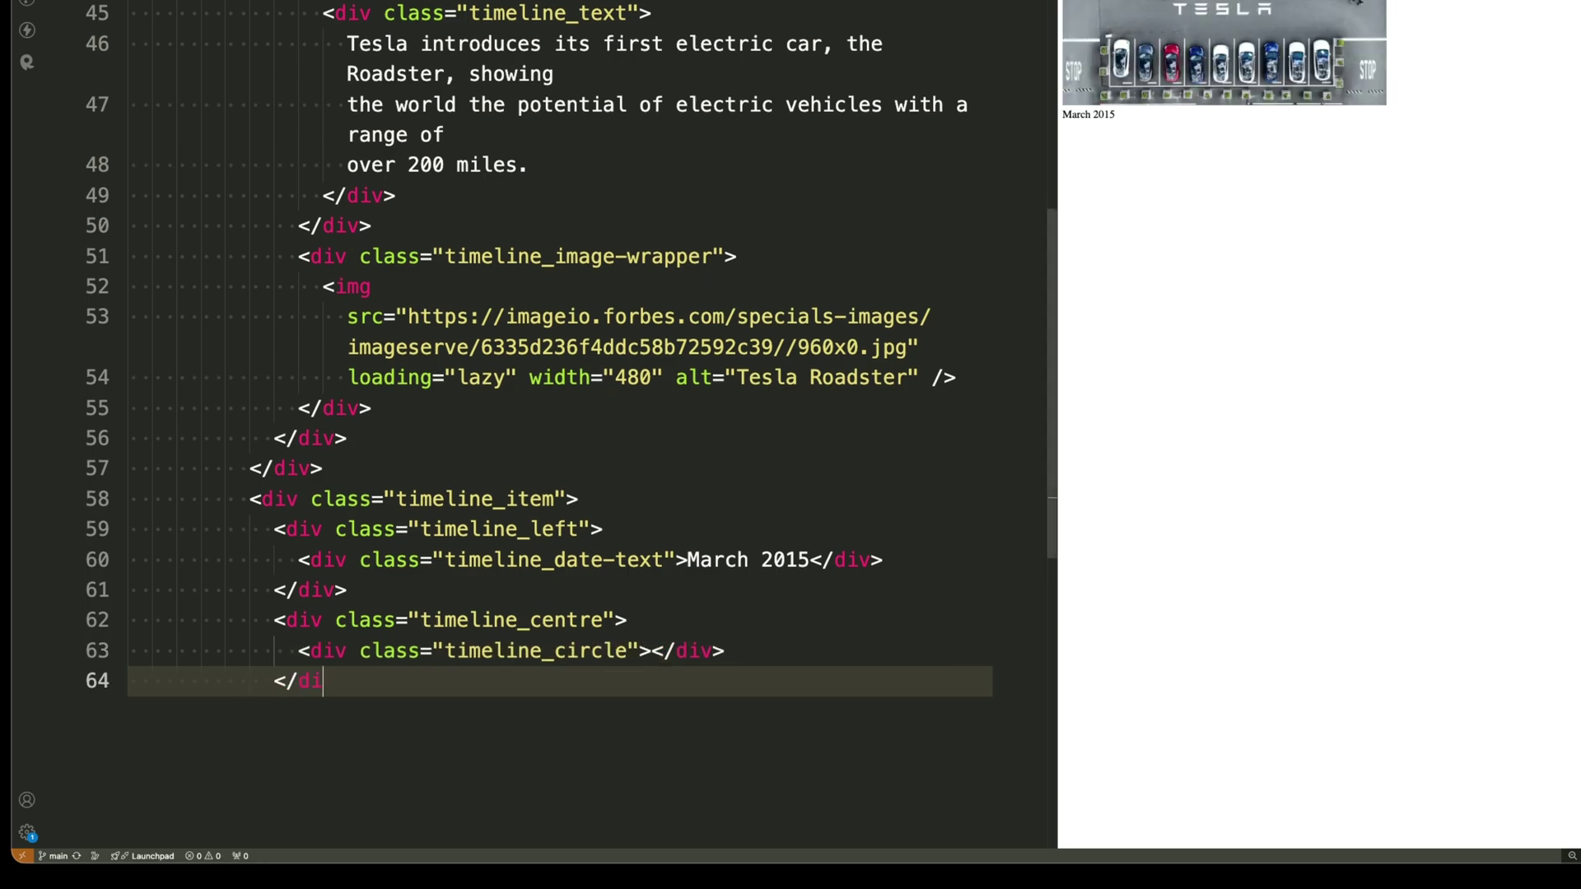
text(v>)
Fill the second item's right column with the Chevy Bolt description.
key(Return)
text(<div class="timeline_right">)
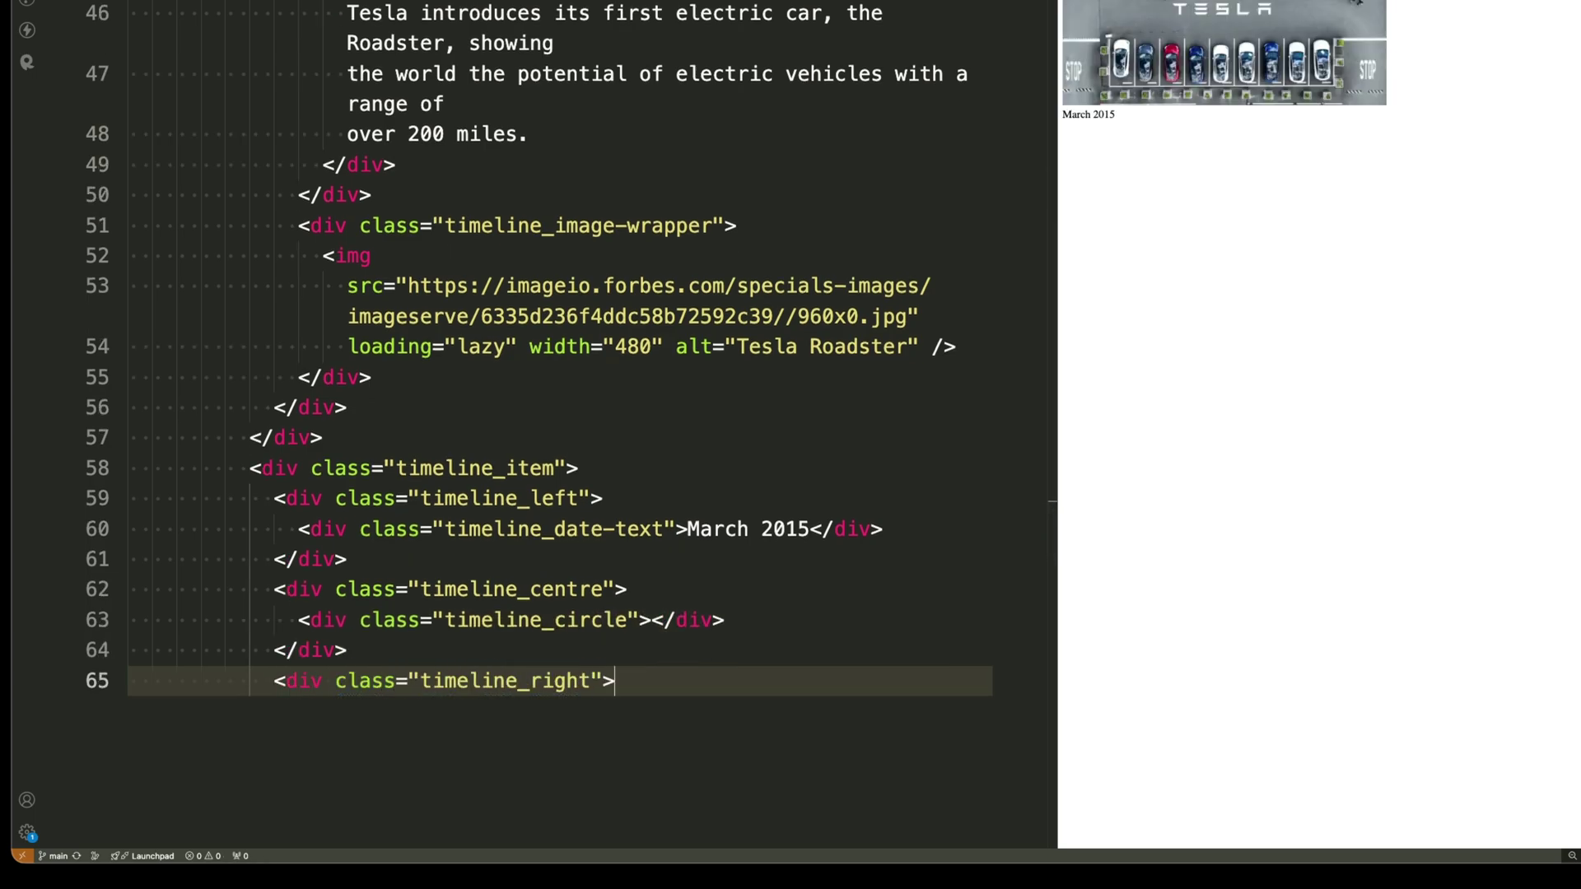
key(Return)
text(<div class="margin-)
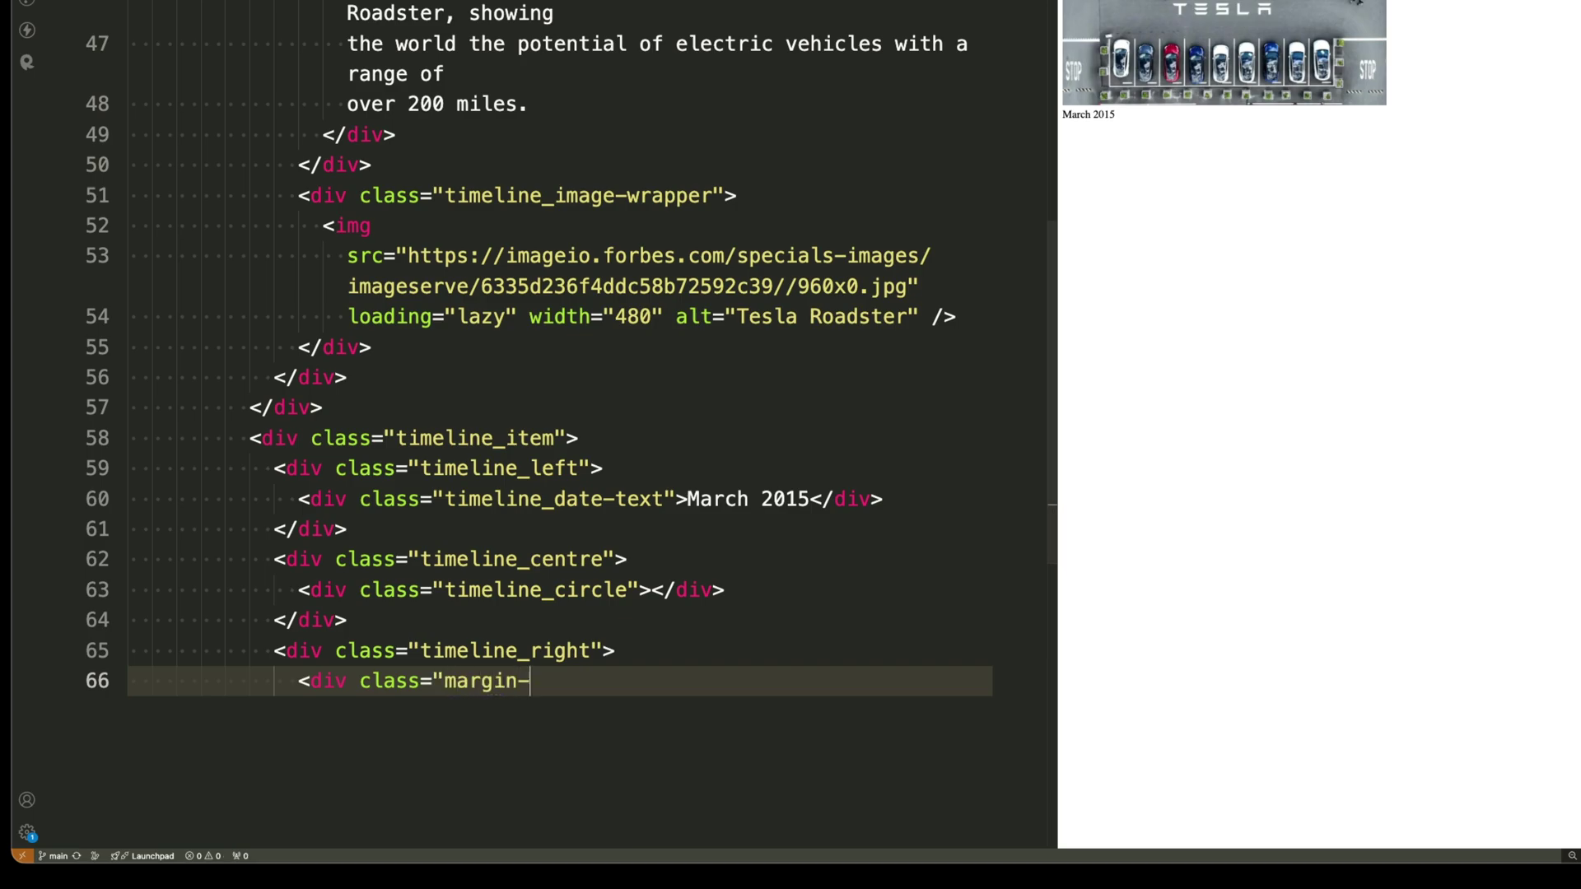
text(bottom-medium">)
key(Return)
text(<div class="ti)
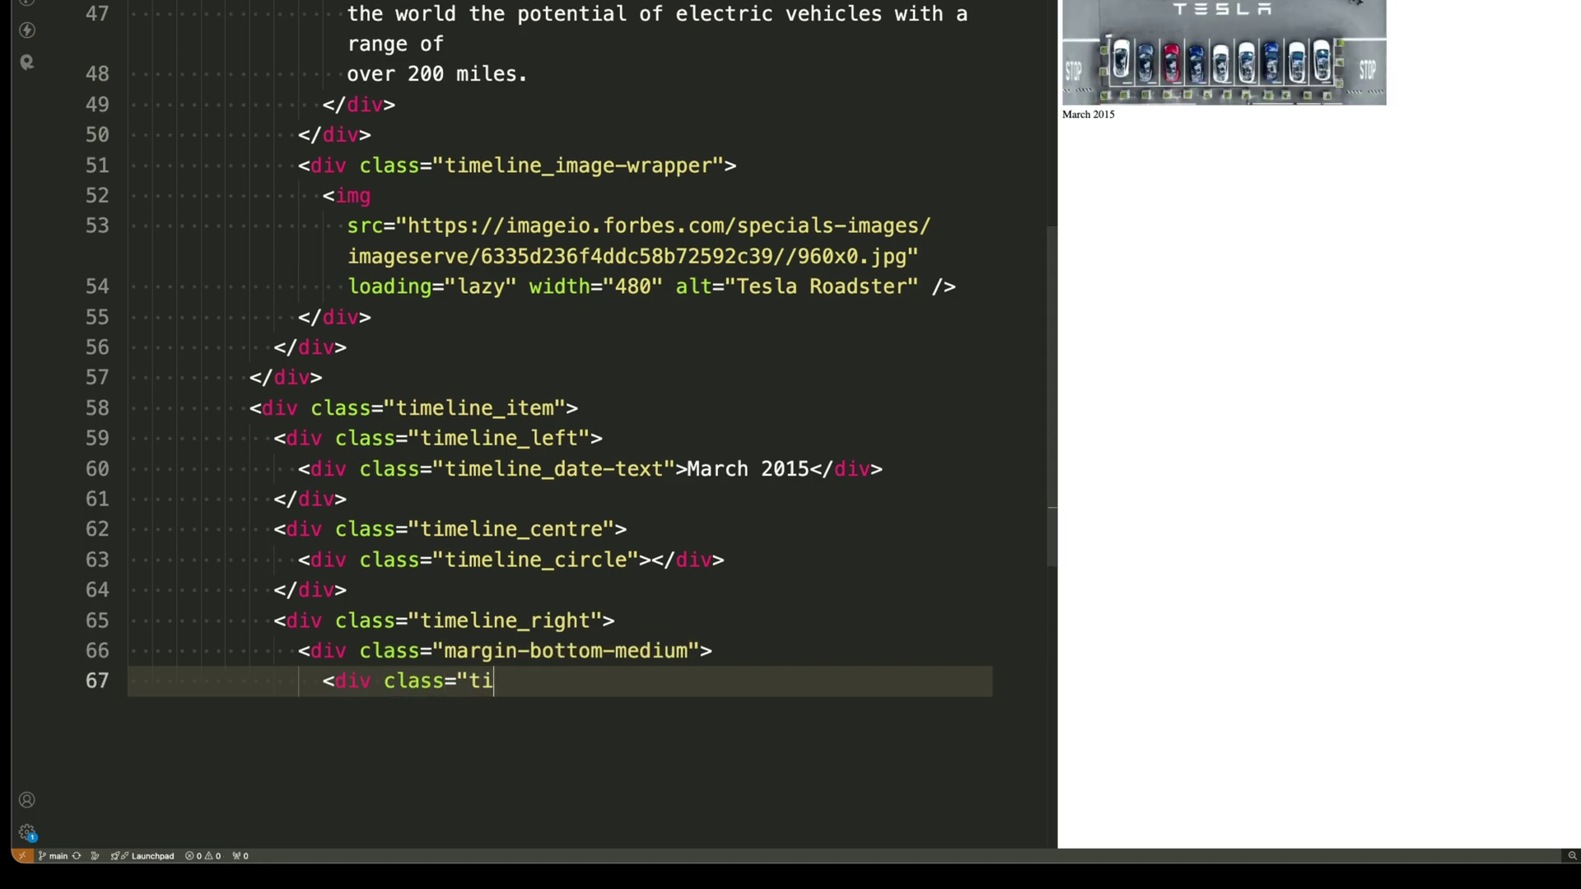
text(meline_text">)
key(Return)
text(The Chevy )
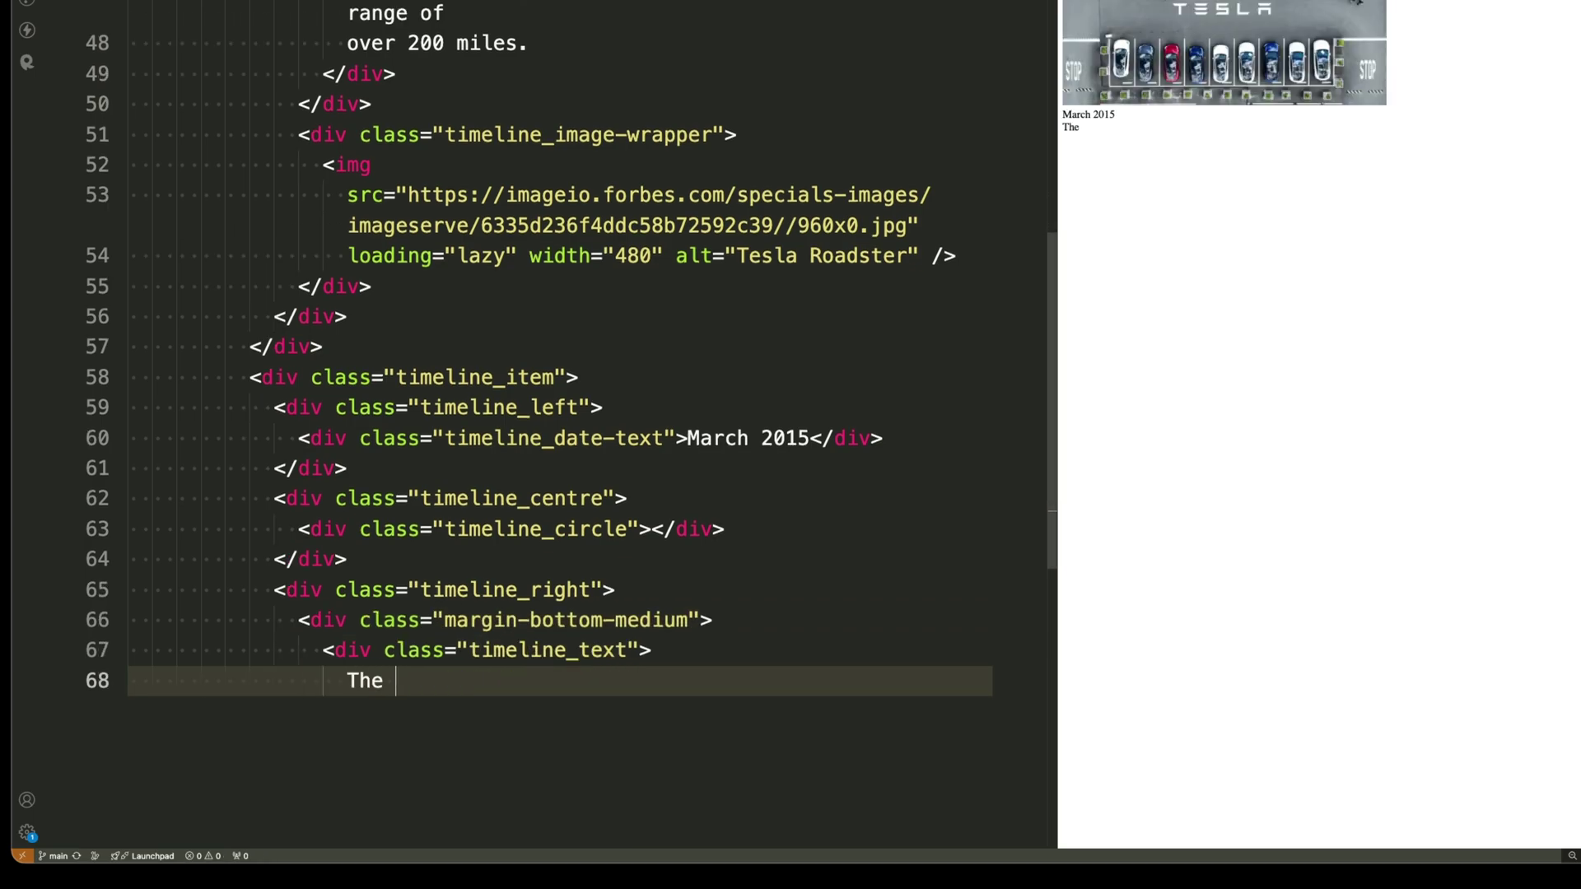
text(Bolt EV is launched,)
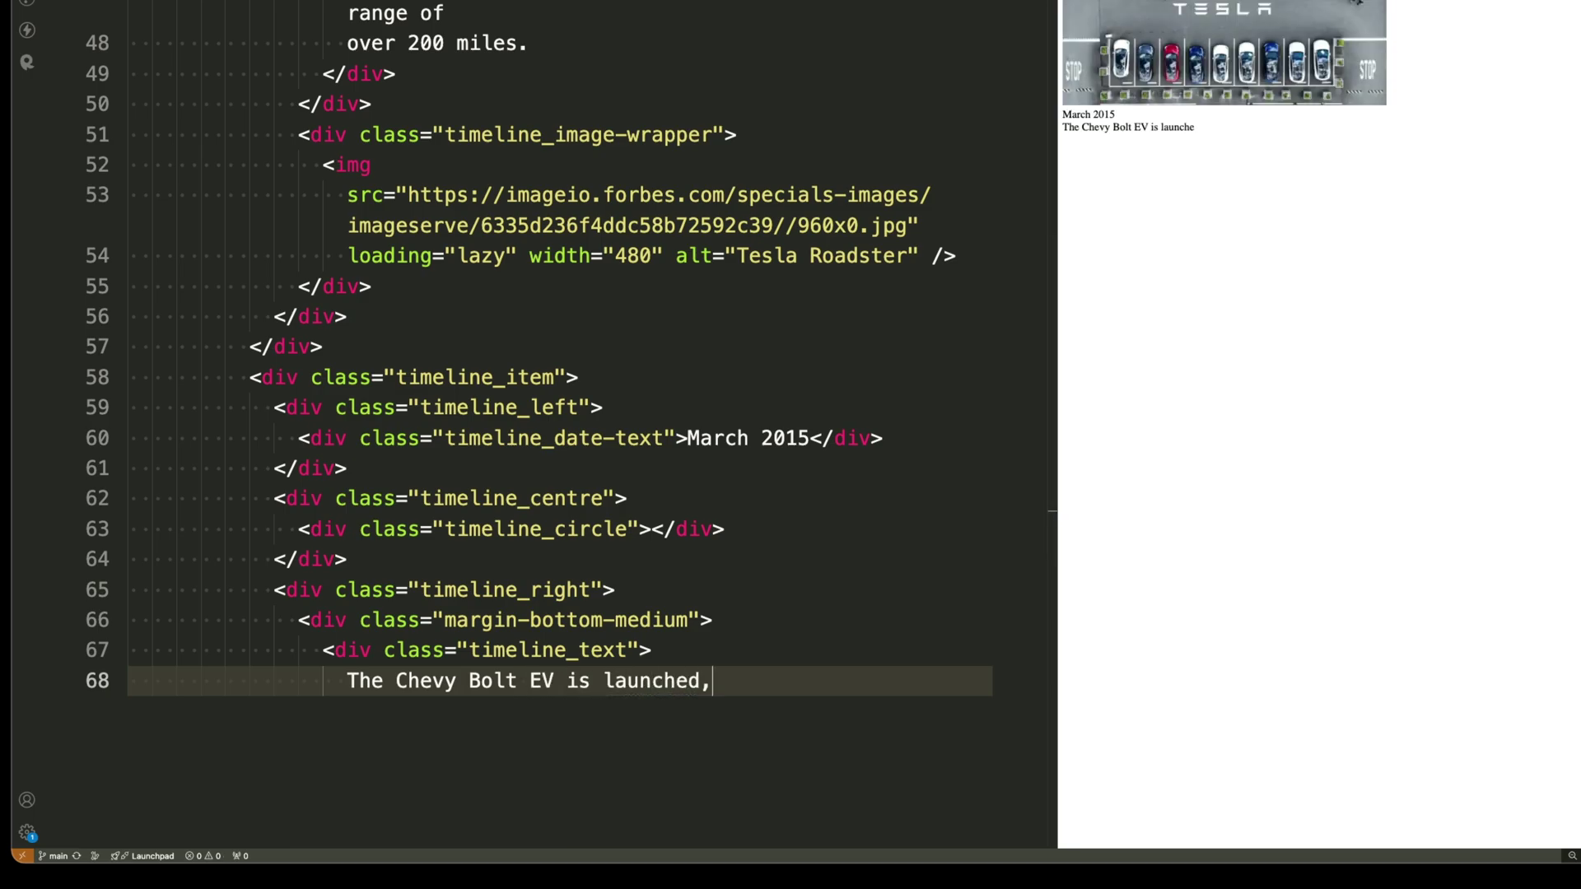
text( providing an affordable)
key(Return)
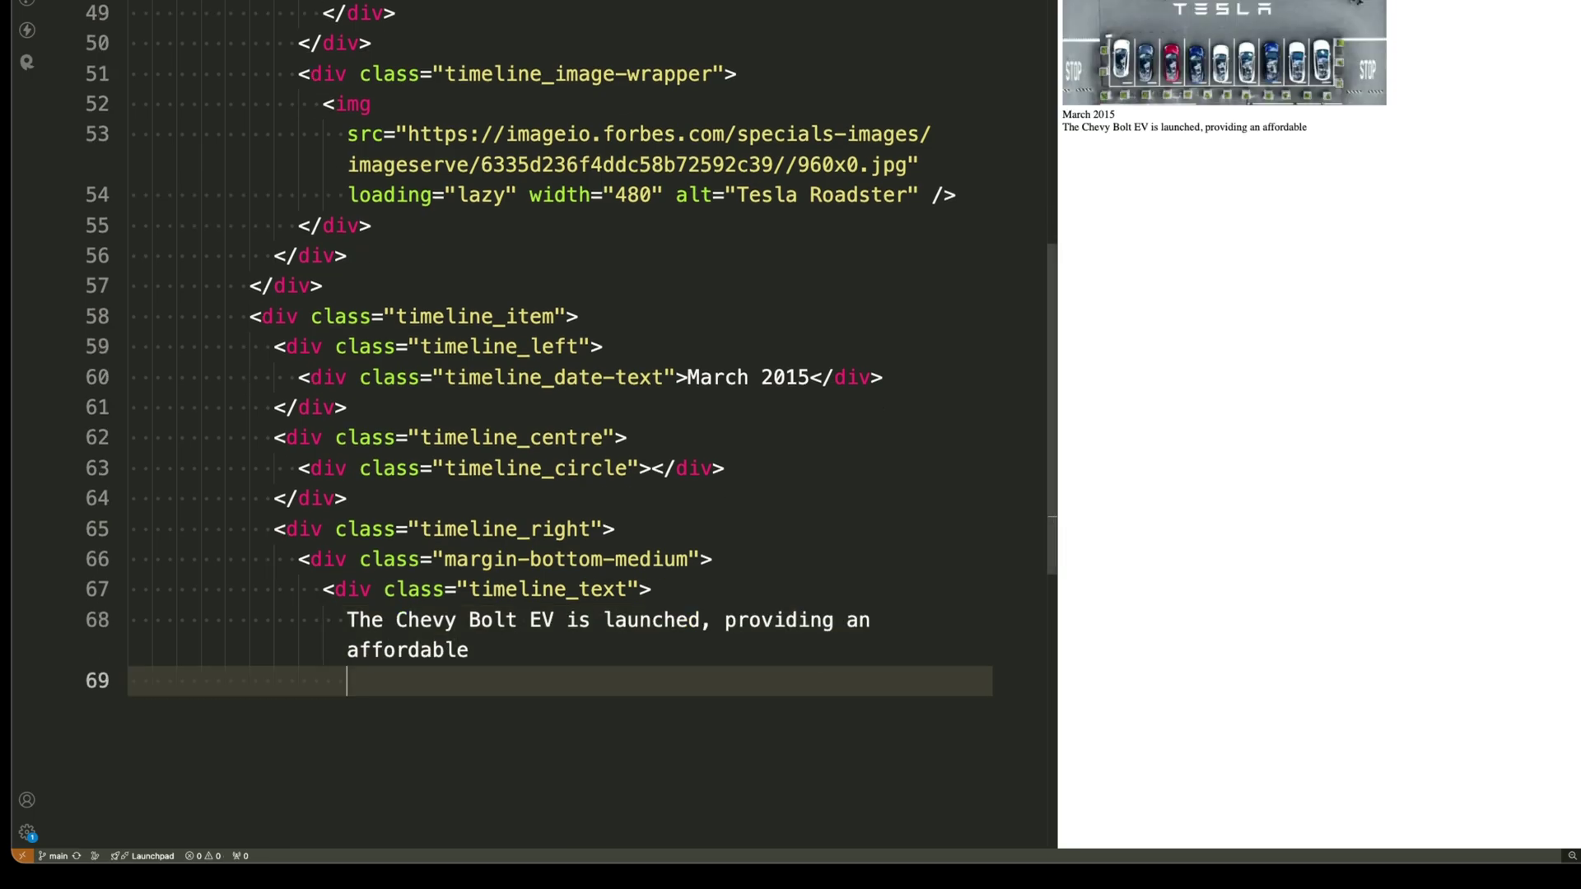
text(alternative to Tesla')
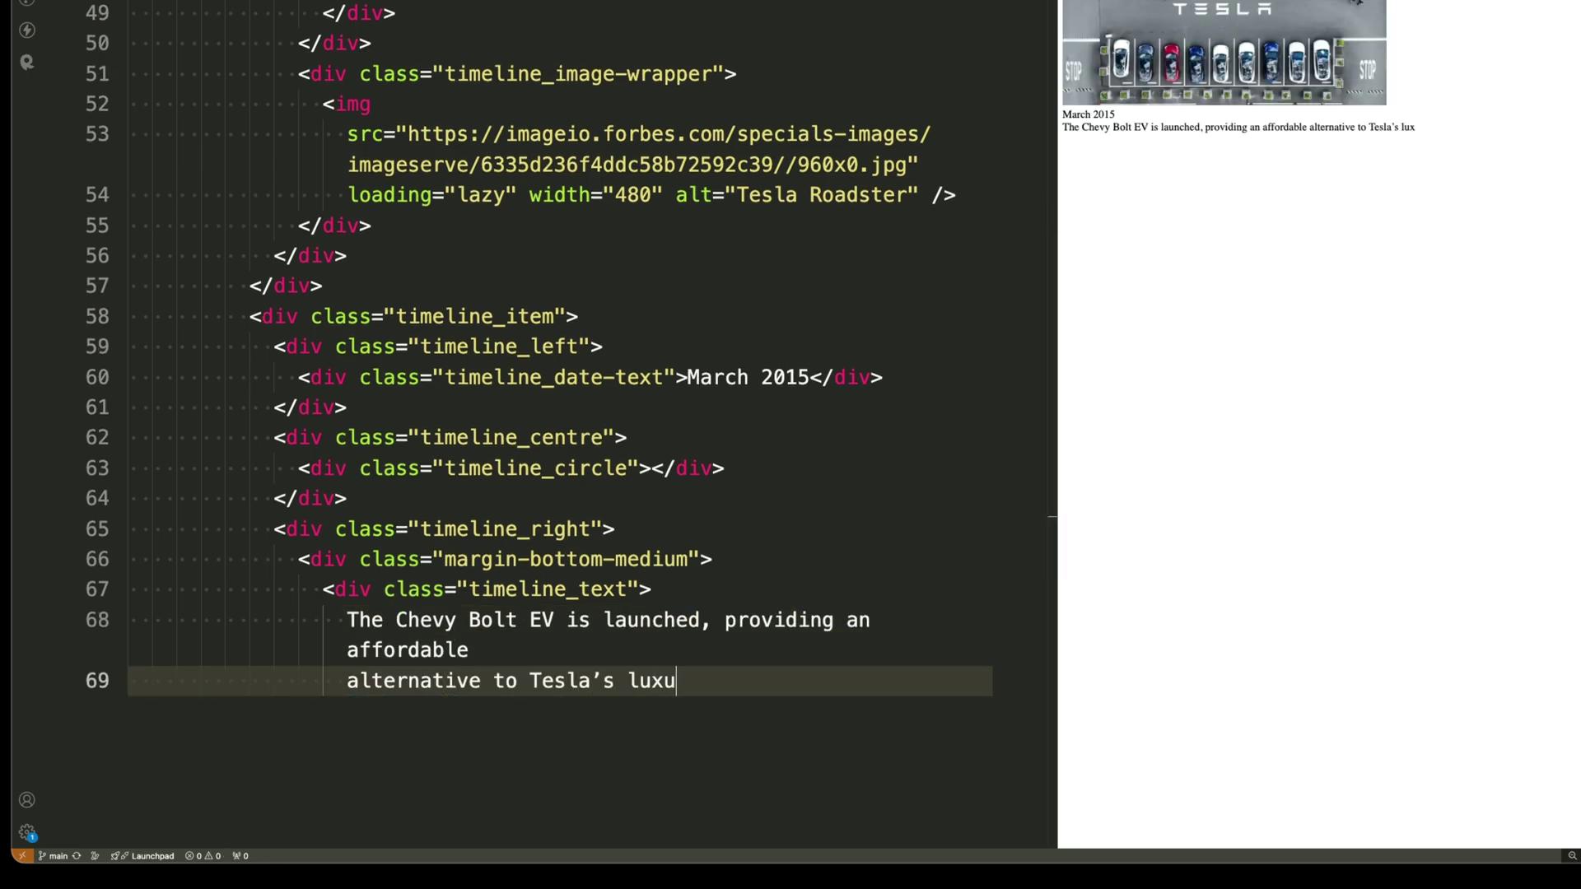
text(shing)
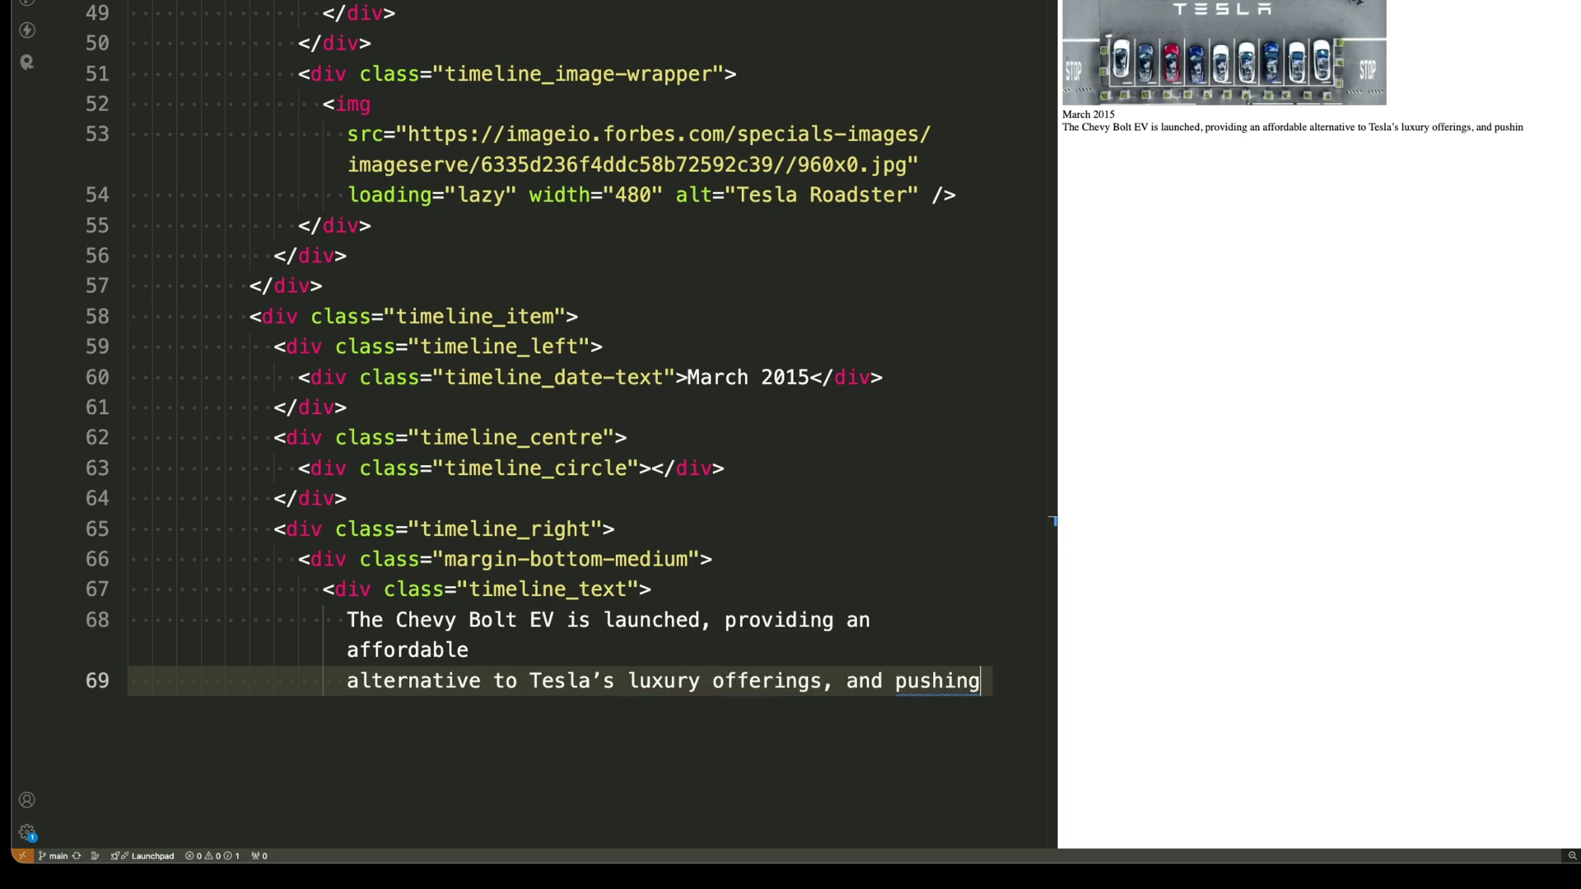
text( the)
key(Return)
text(industry closer to ma)
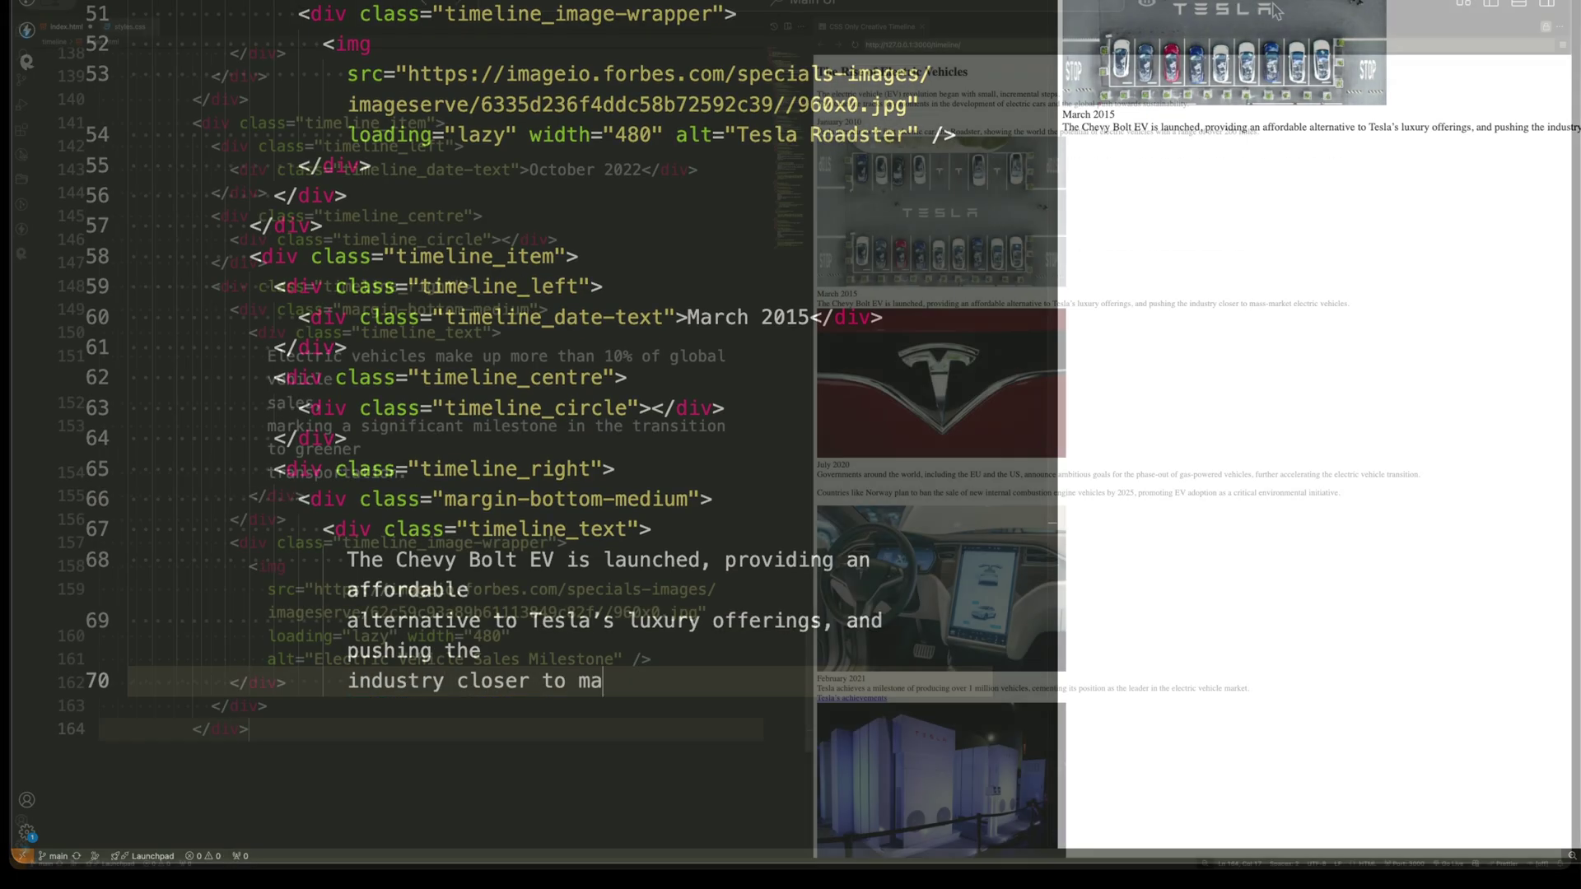
text(verlay)
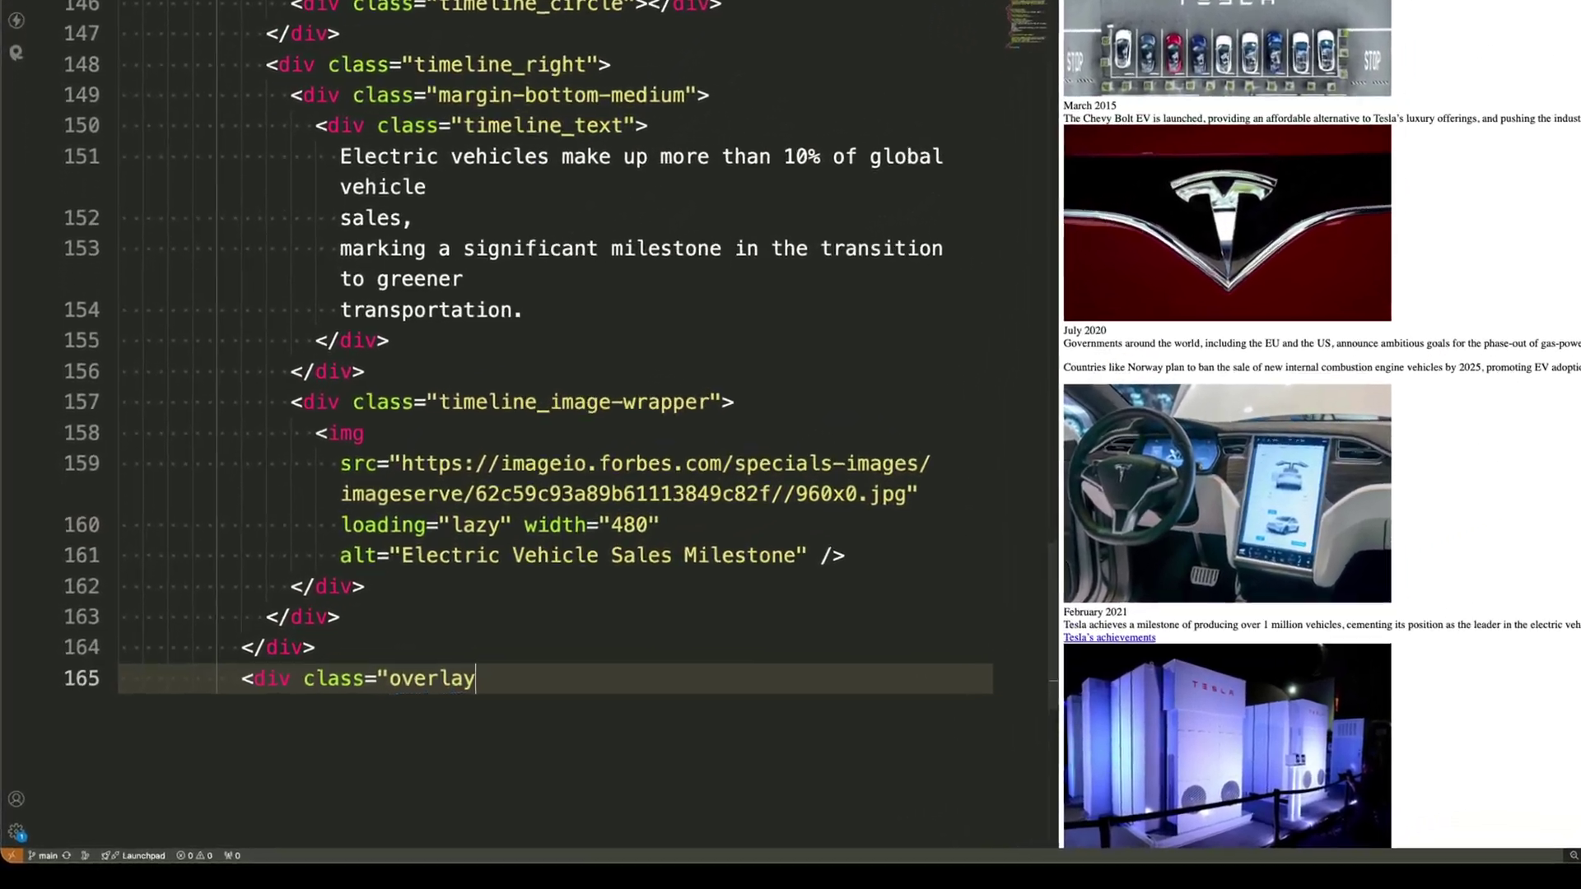
text(-fade-top"></div>)
Add the top and bottom overlay fades and a spacer after the timeline.
key(Return)
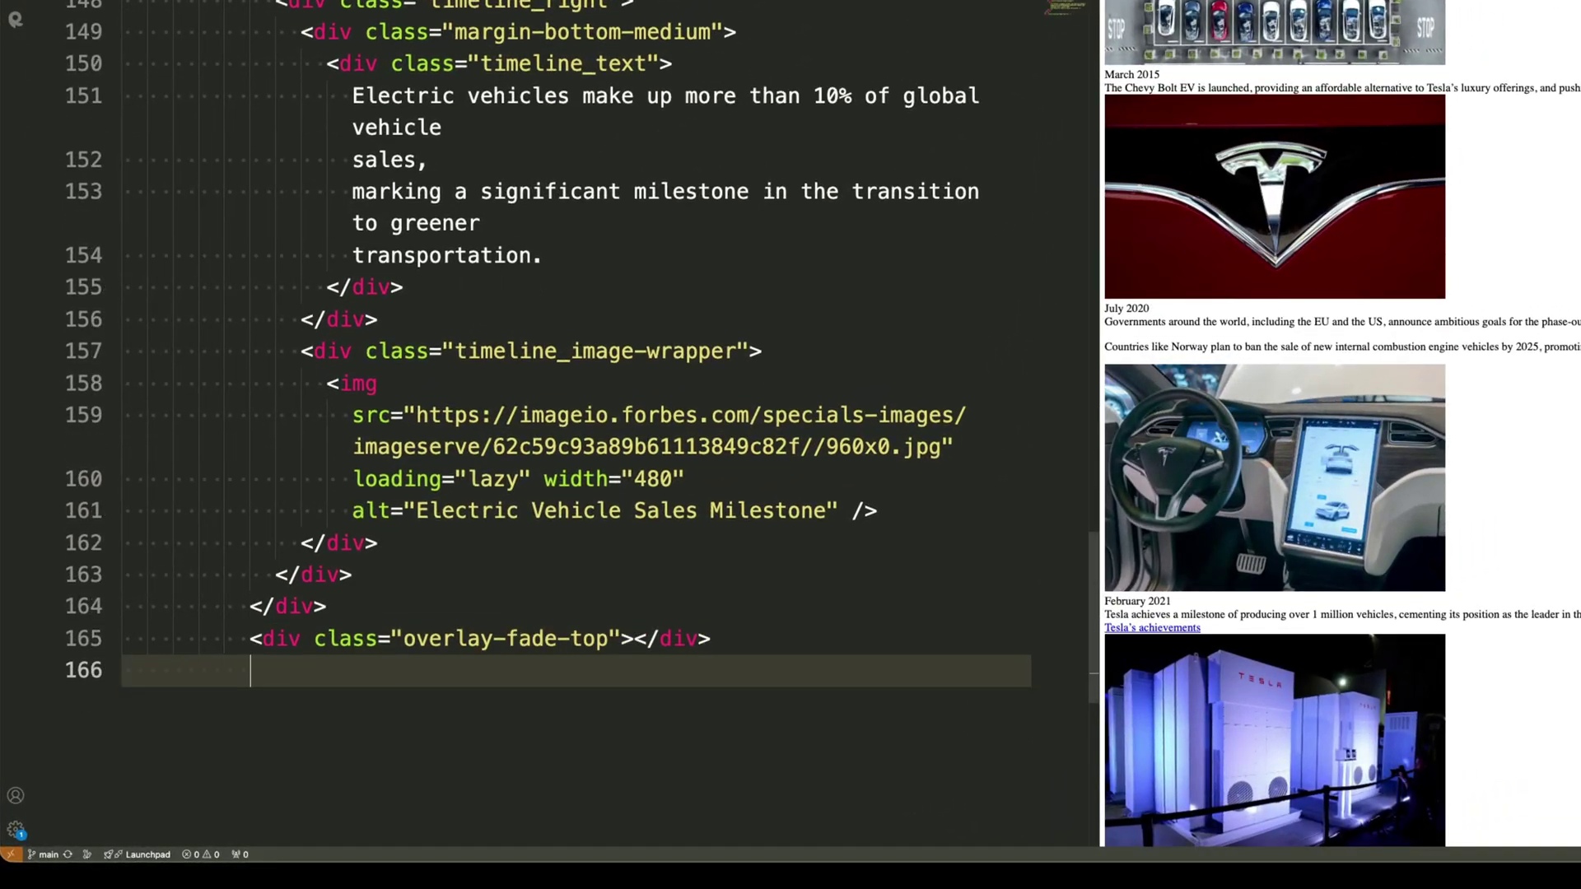
text(<div class="overlay-)
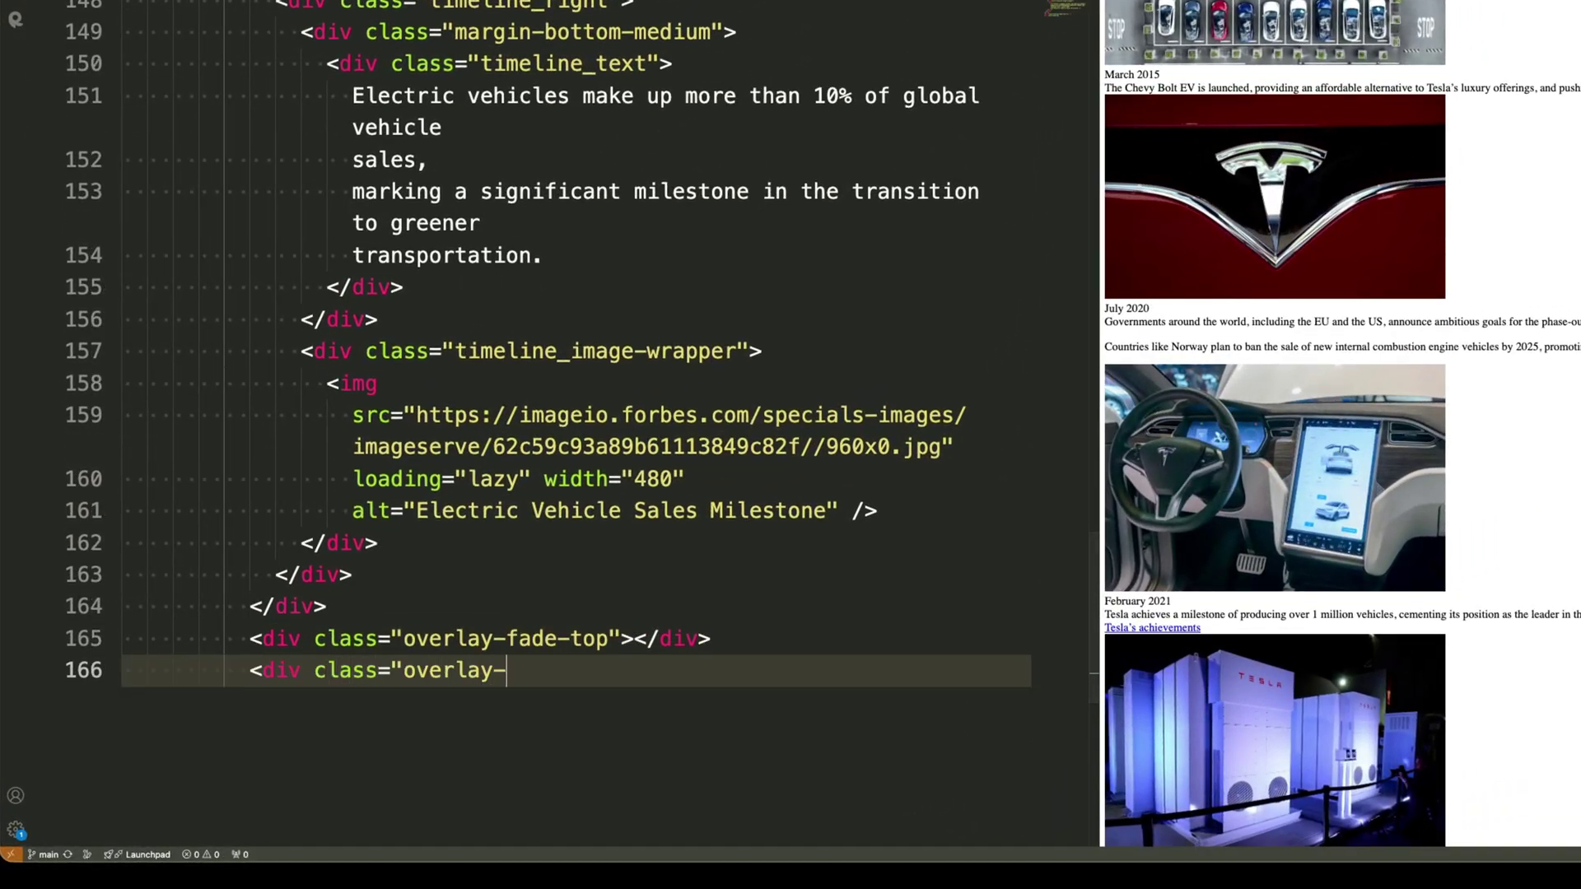
text(fade-bottom"></di)
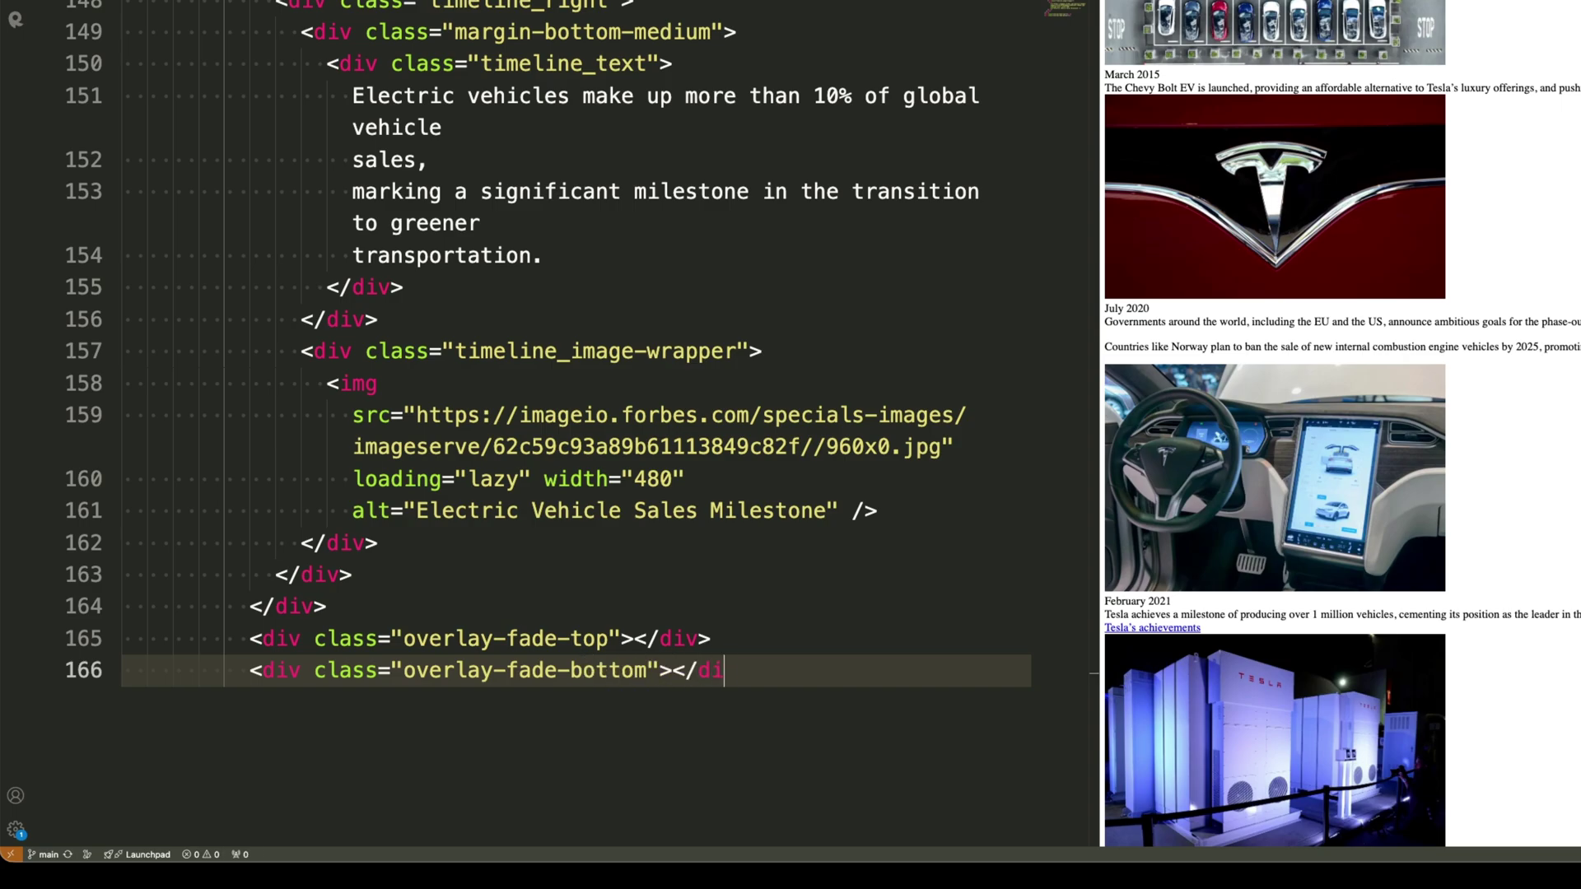
text(v>)
key(Return)
text(<)
key(Return)
text(</d)
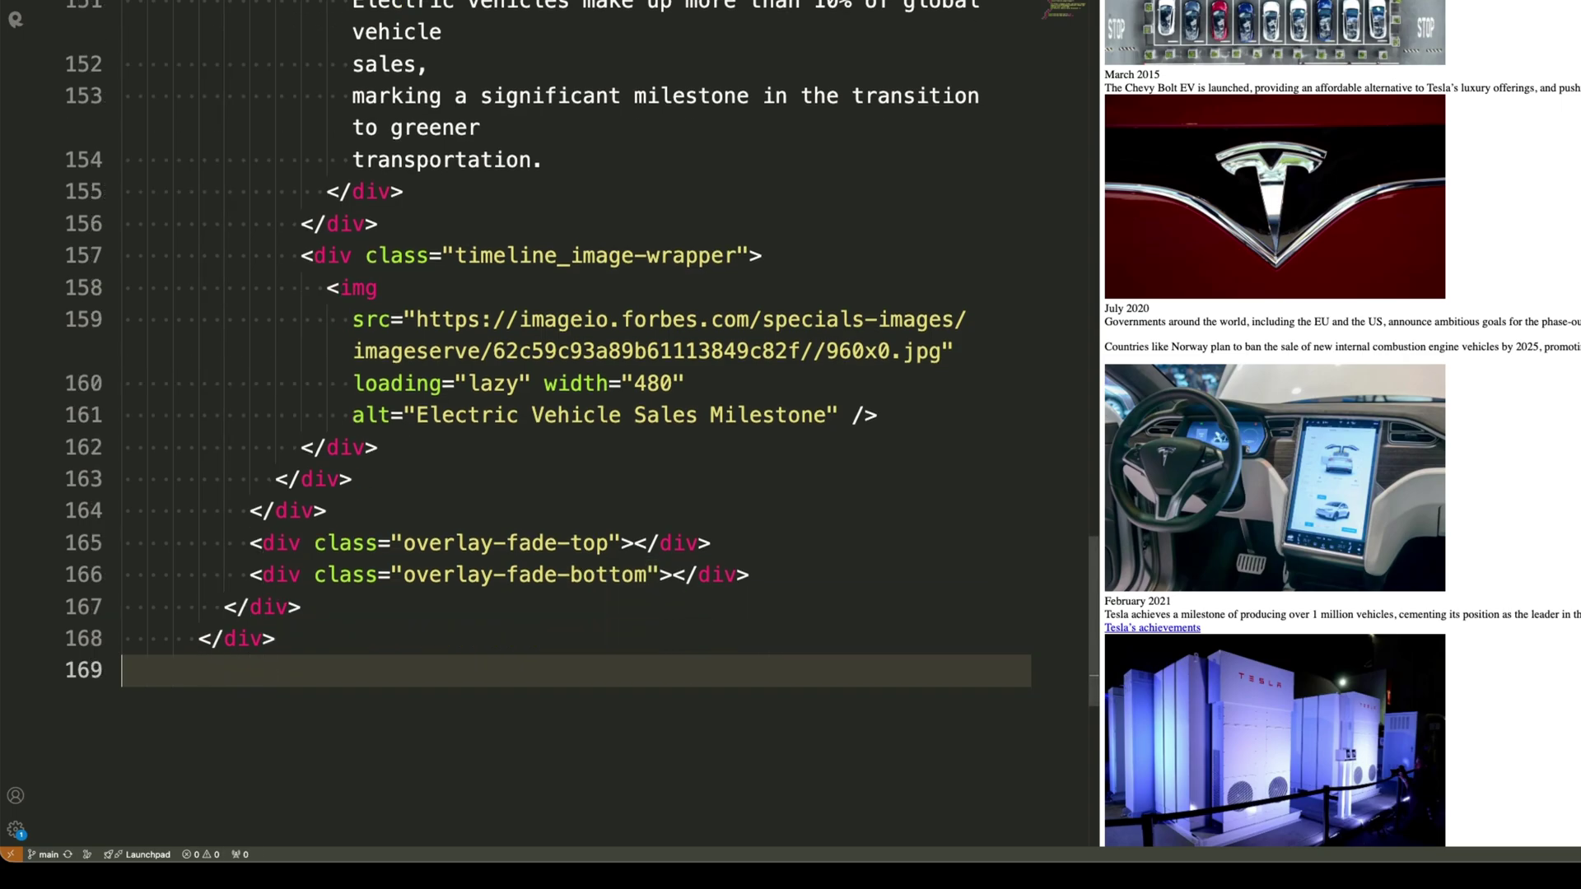
key(Return)
text(<div style="height: 50vh;"></div>)
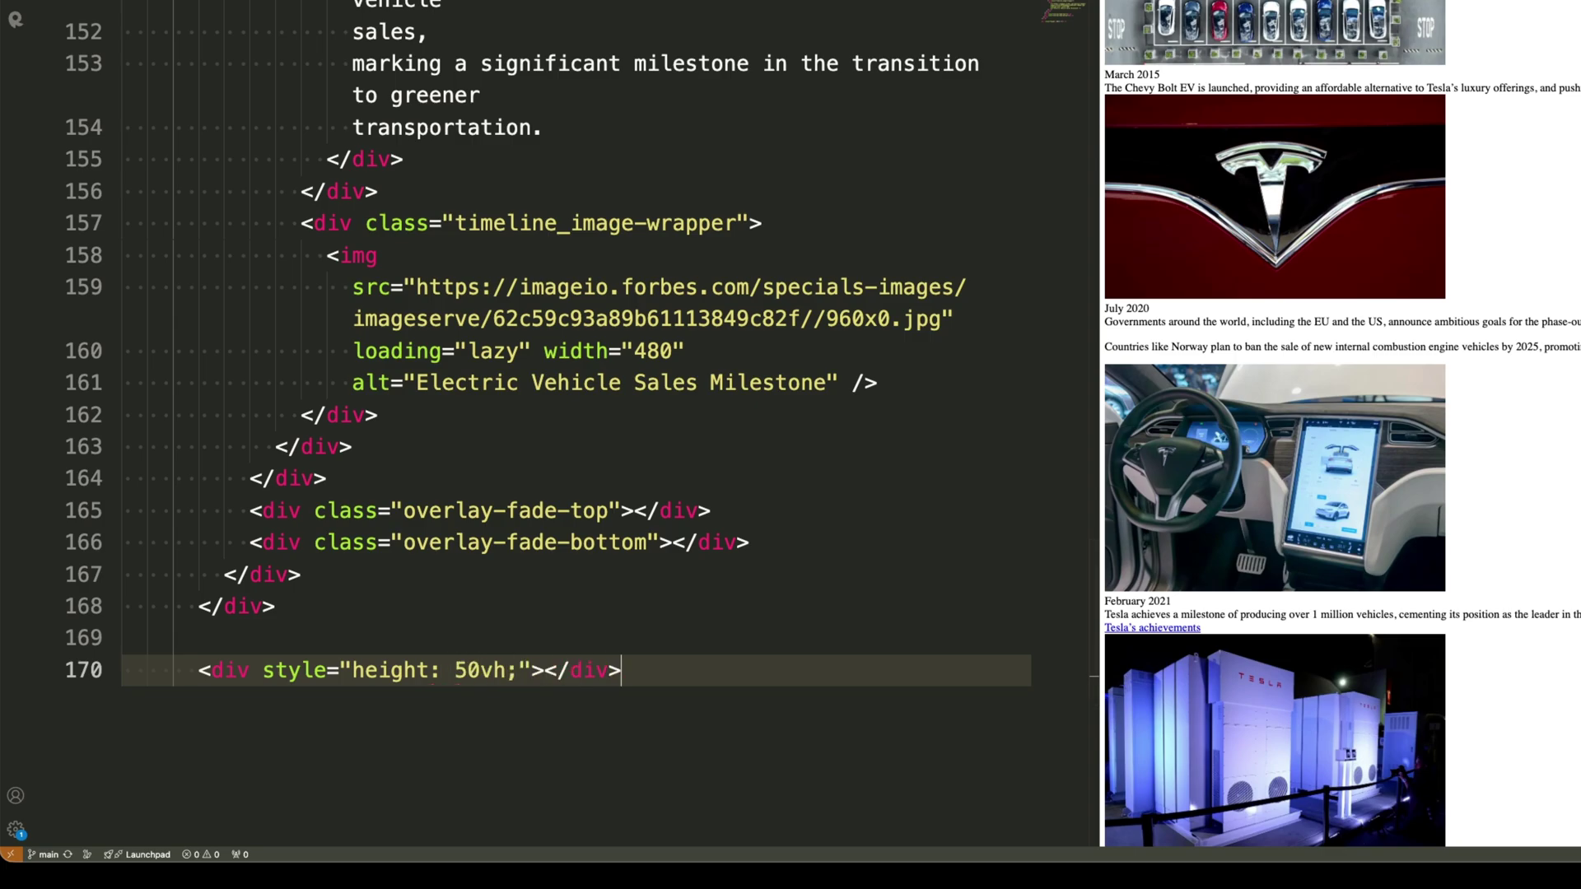
Close the remaining container divs, then the body and html tags.
key(Return)
key(BackSpace)
text(</div>)
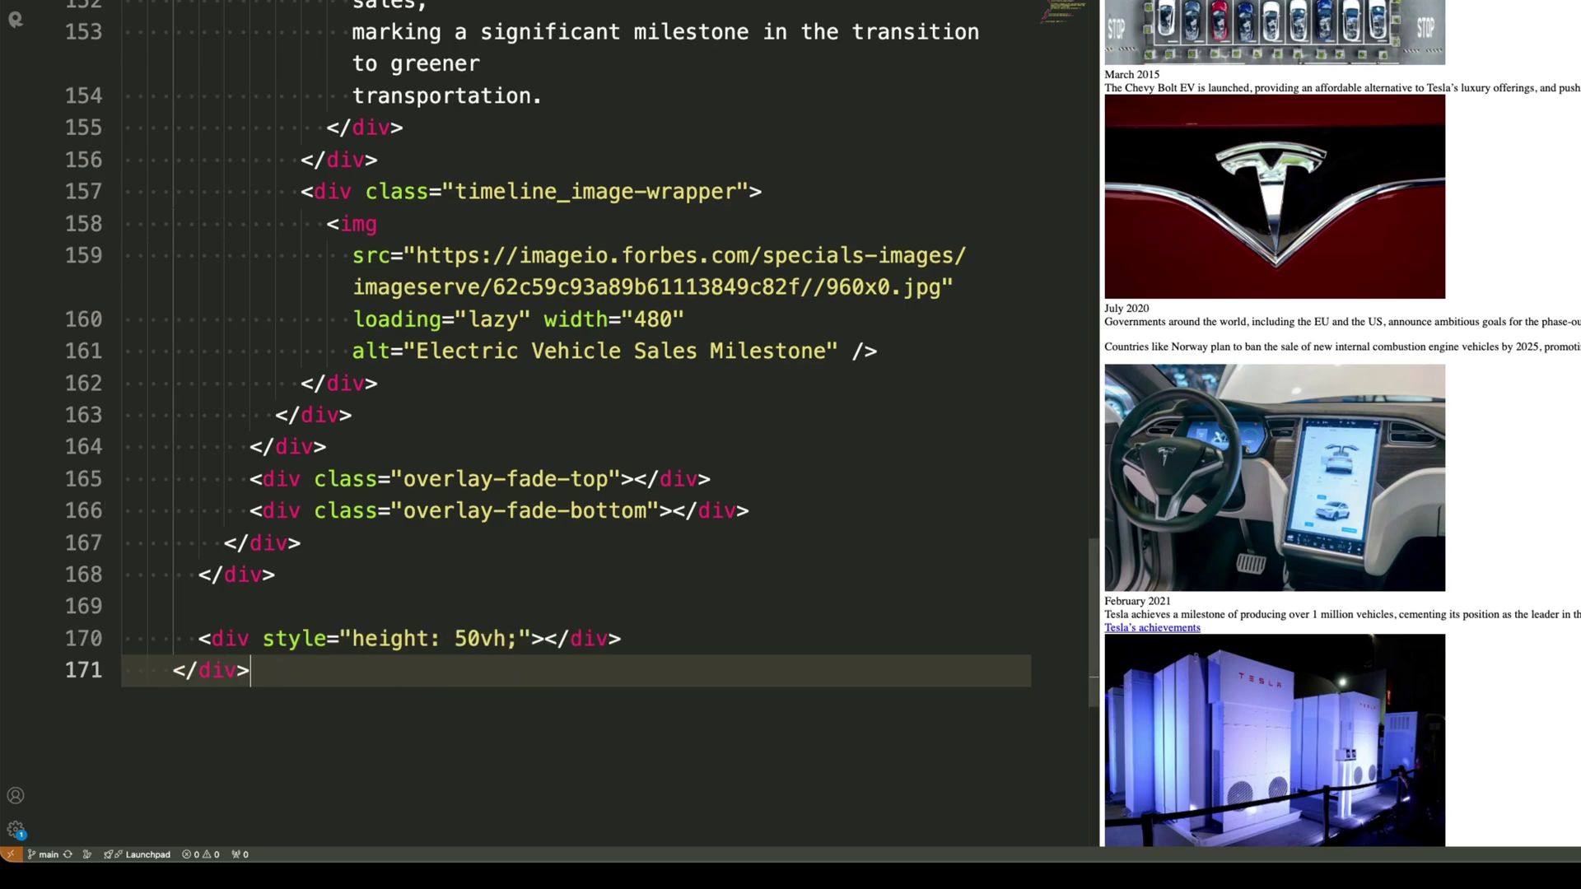
key(Return)
key(BackSpace)
text(</)
key(Return)
key(BackSpace)
text(</bod)
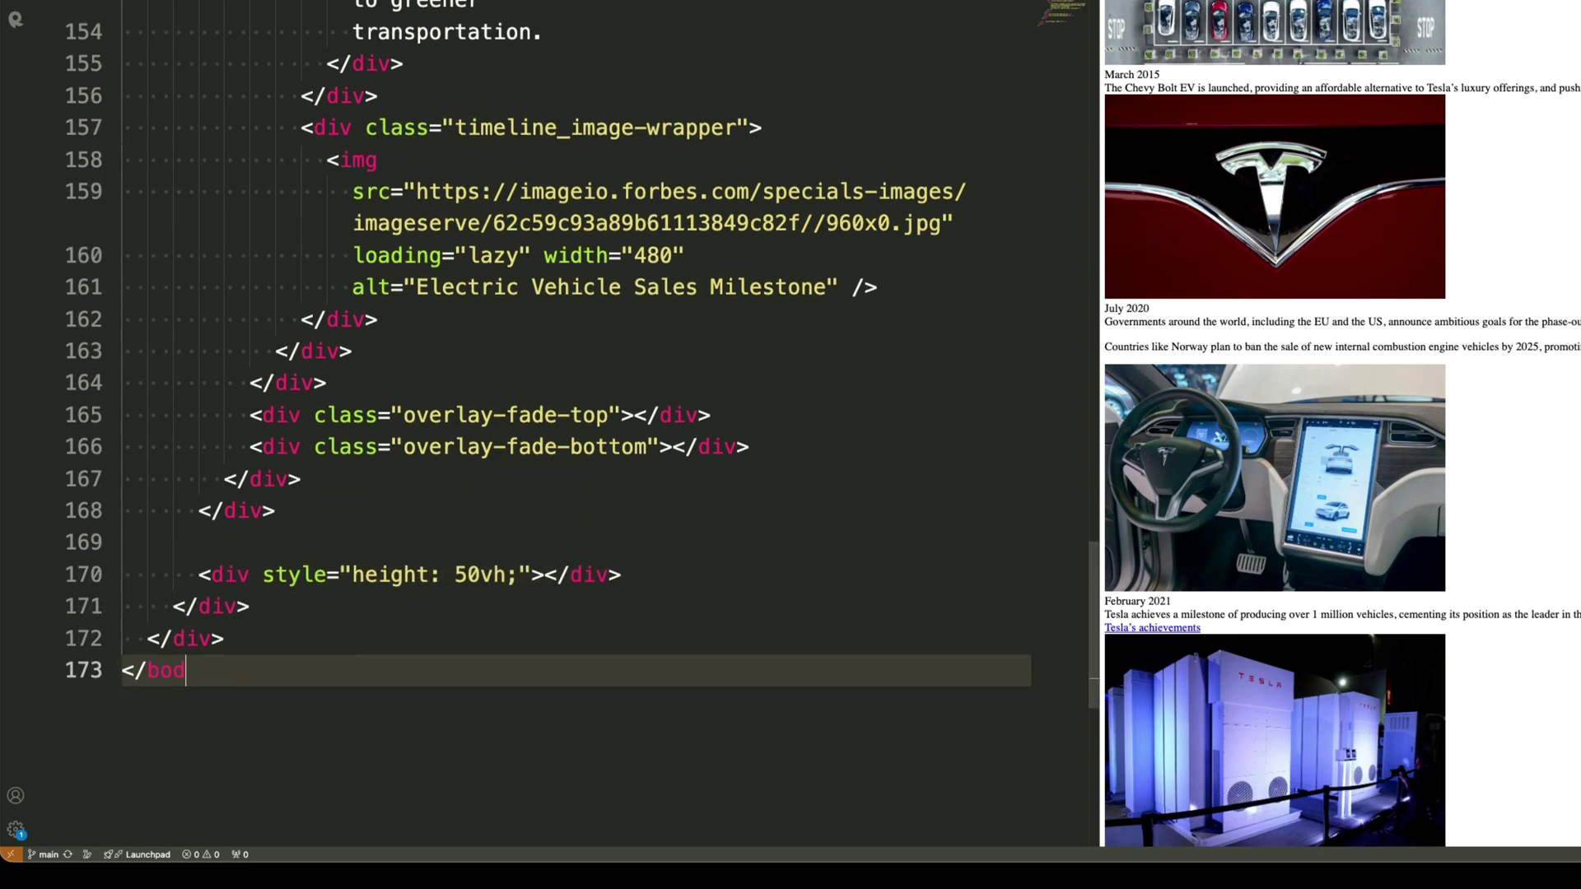
text(y>)
key(Return)
key(Return)
text(</html>)
key(Return)
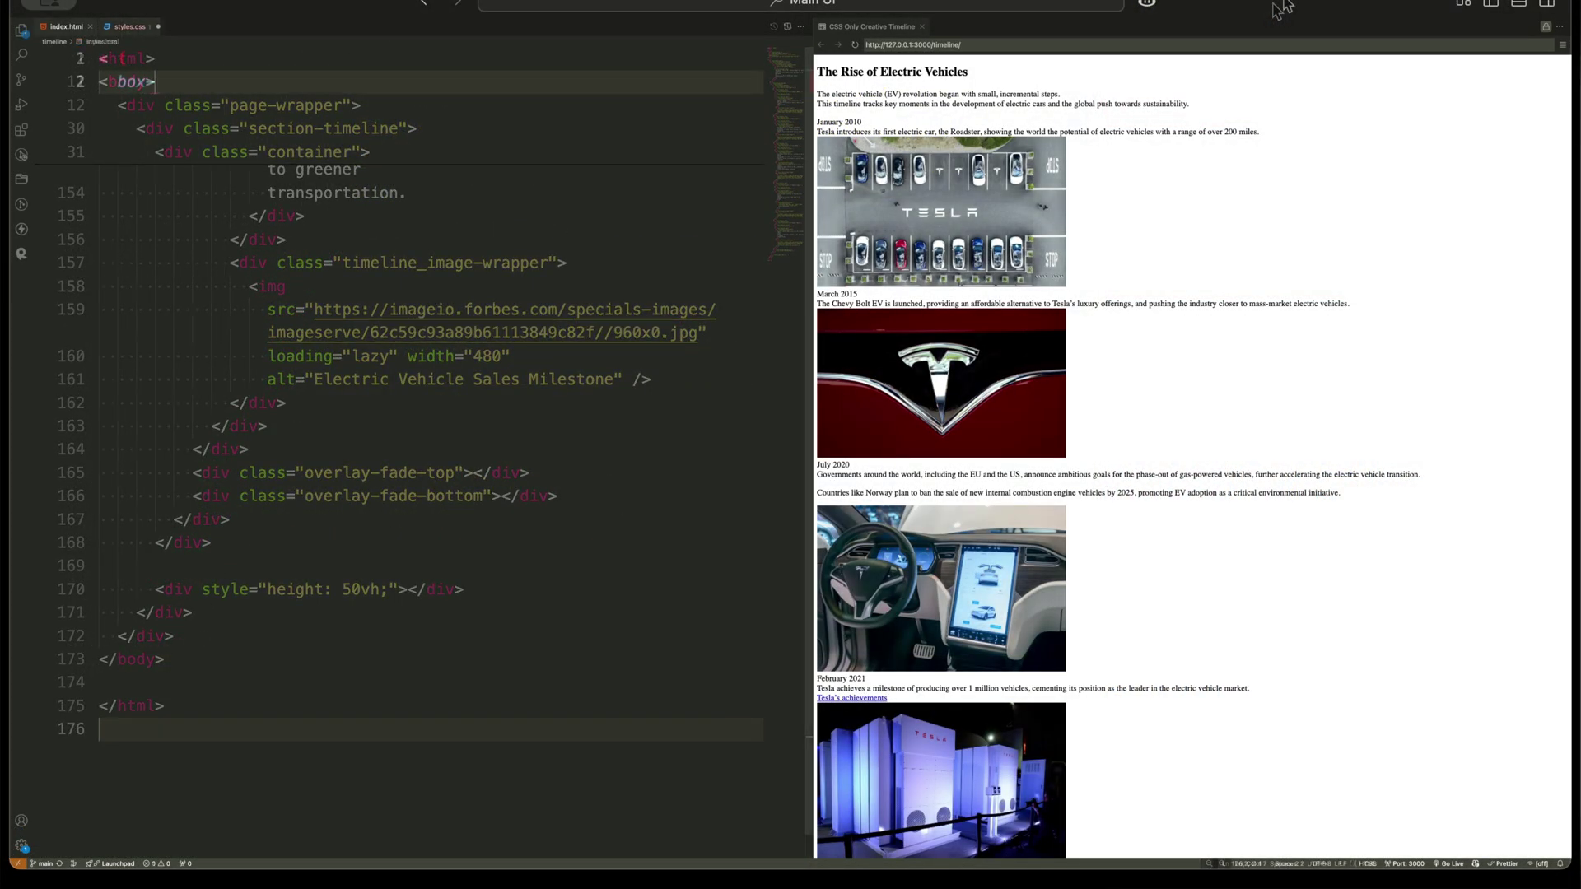
text(-sizing: border)
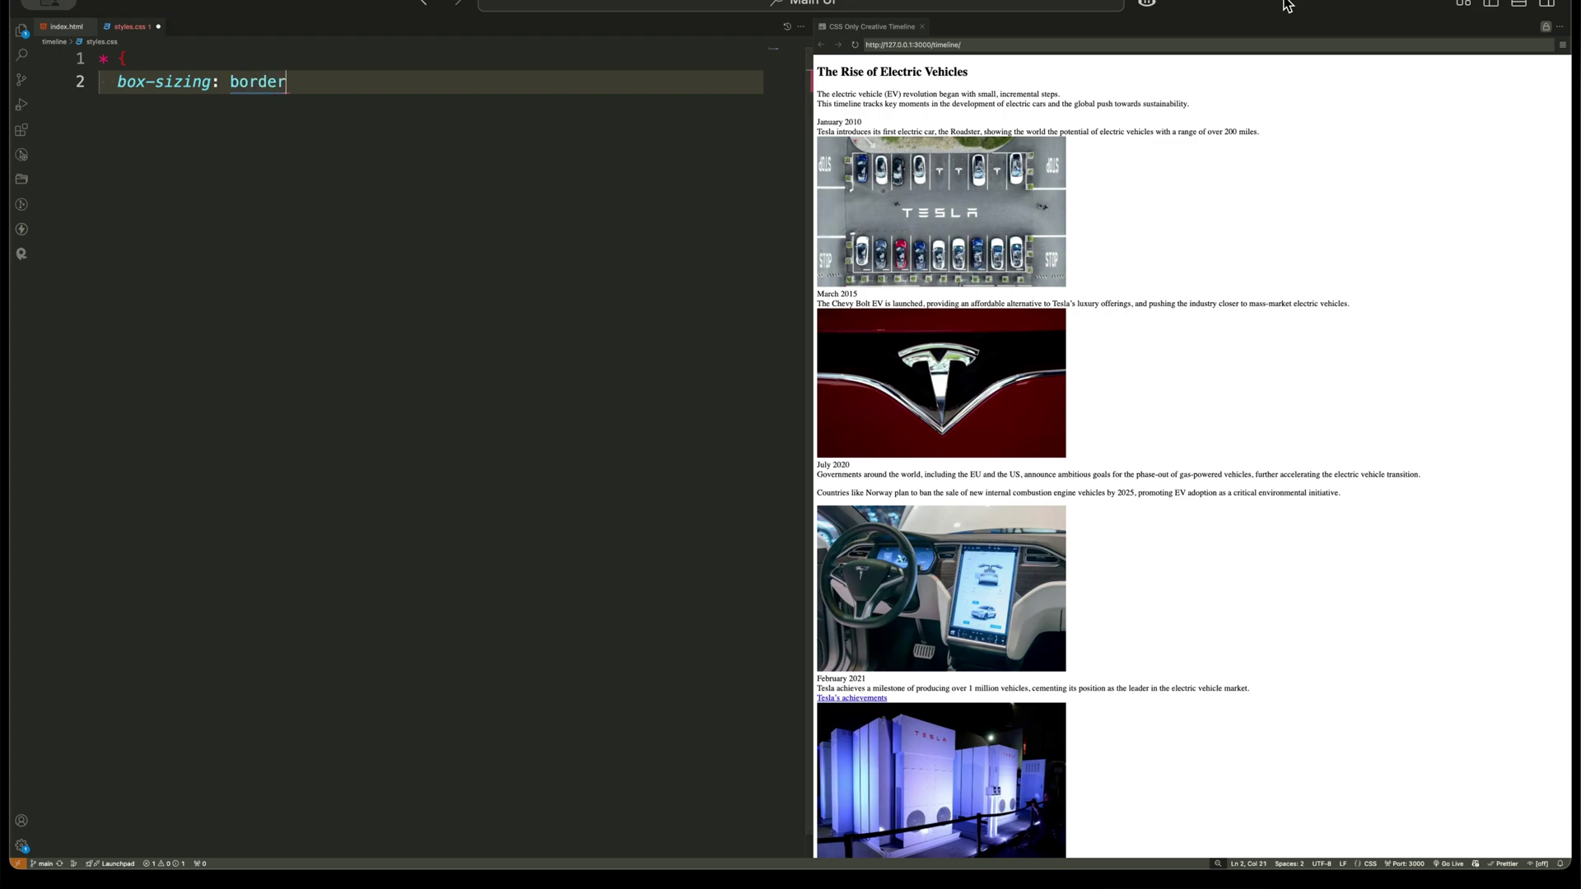
text(-box;)
Add a universal border-box sizing rule and an html rule with height 100%.
key(Return)
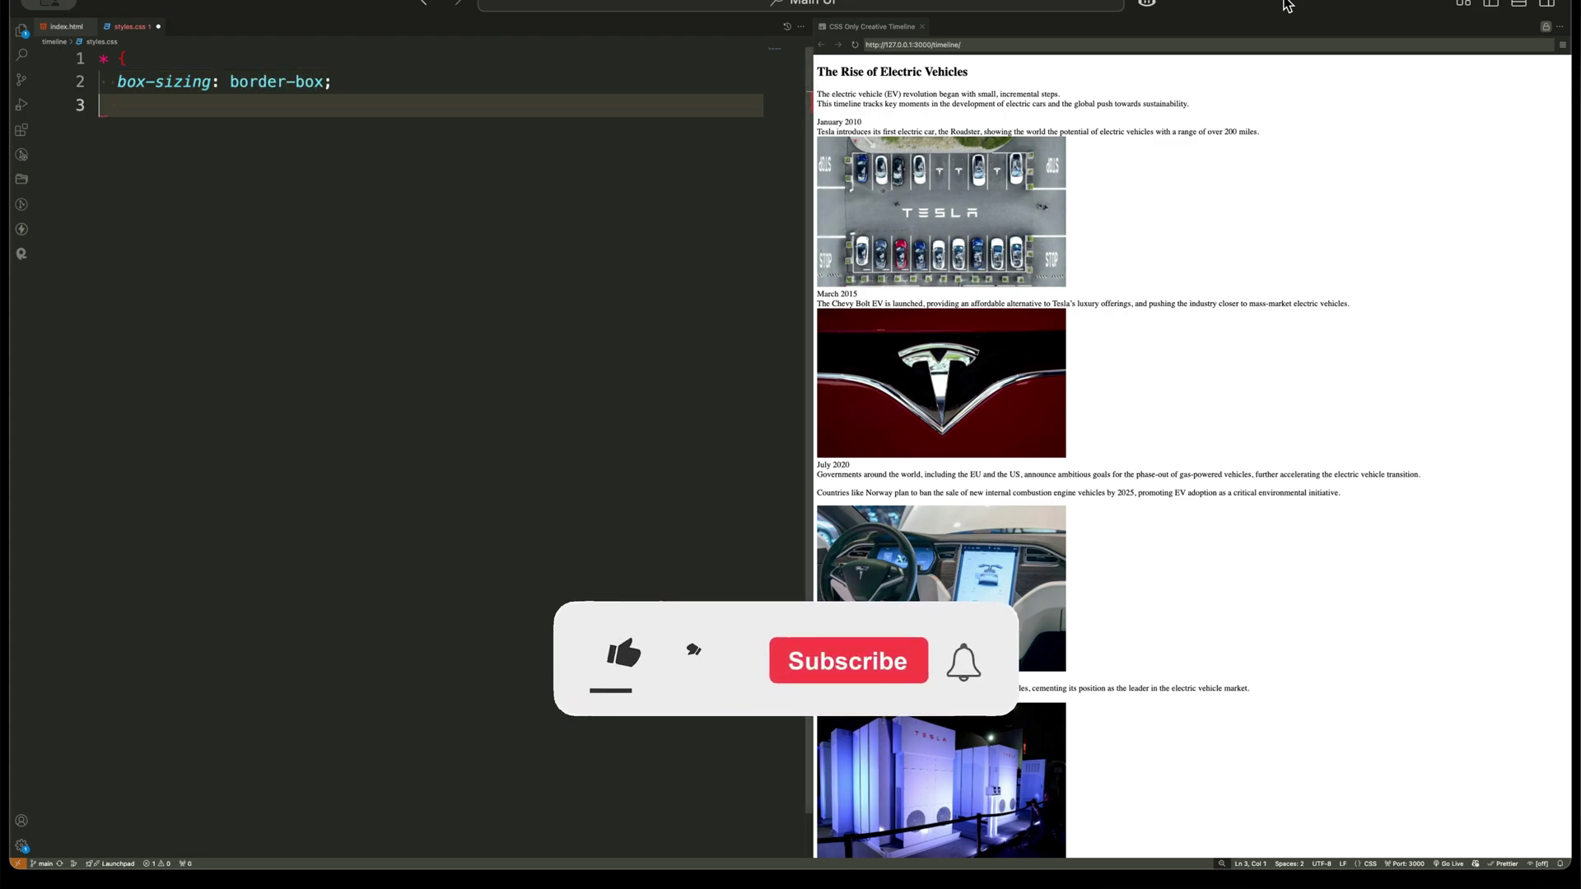
text(})
key(Return)
key(Return)
text(htm)
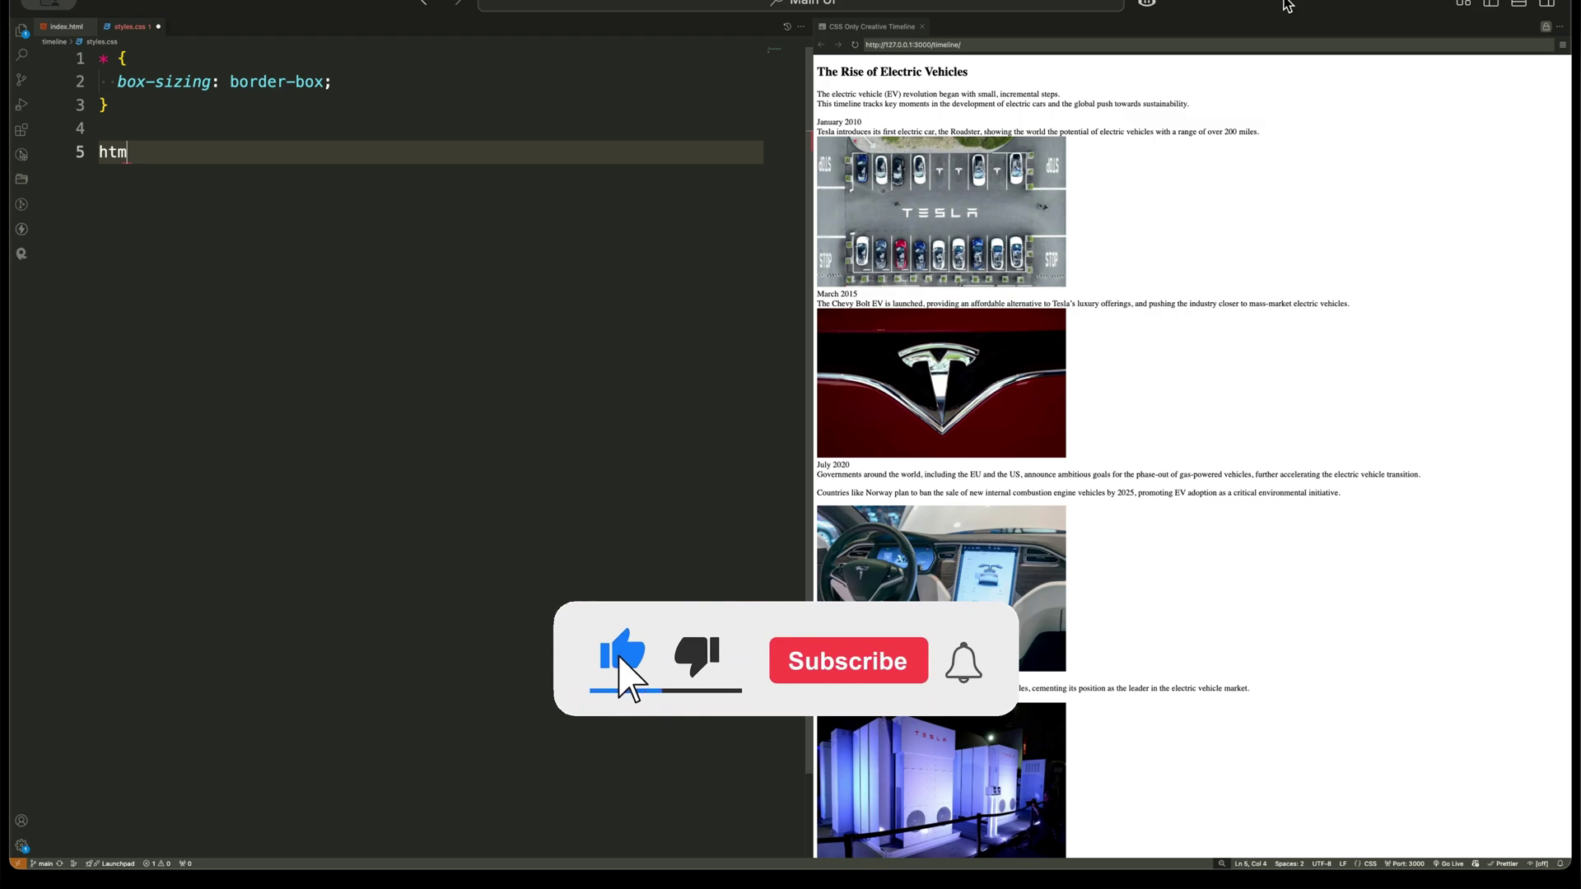
text(l {)
key(Return)
text(he)
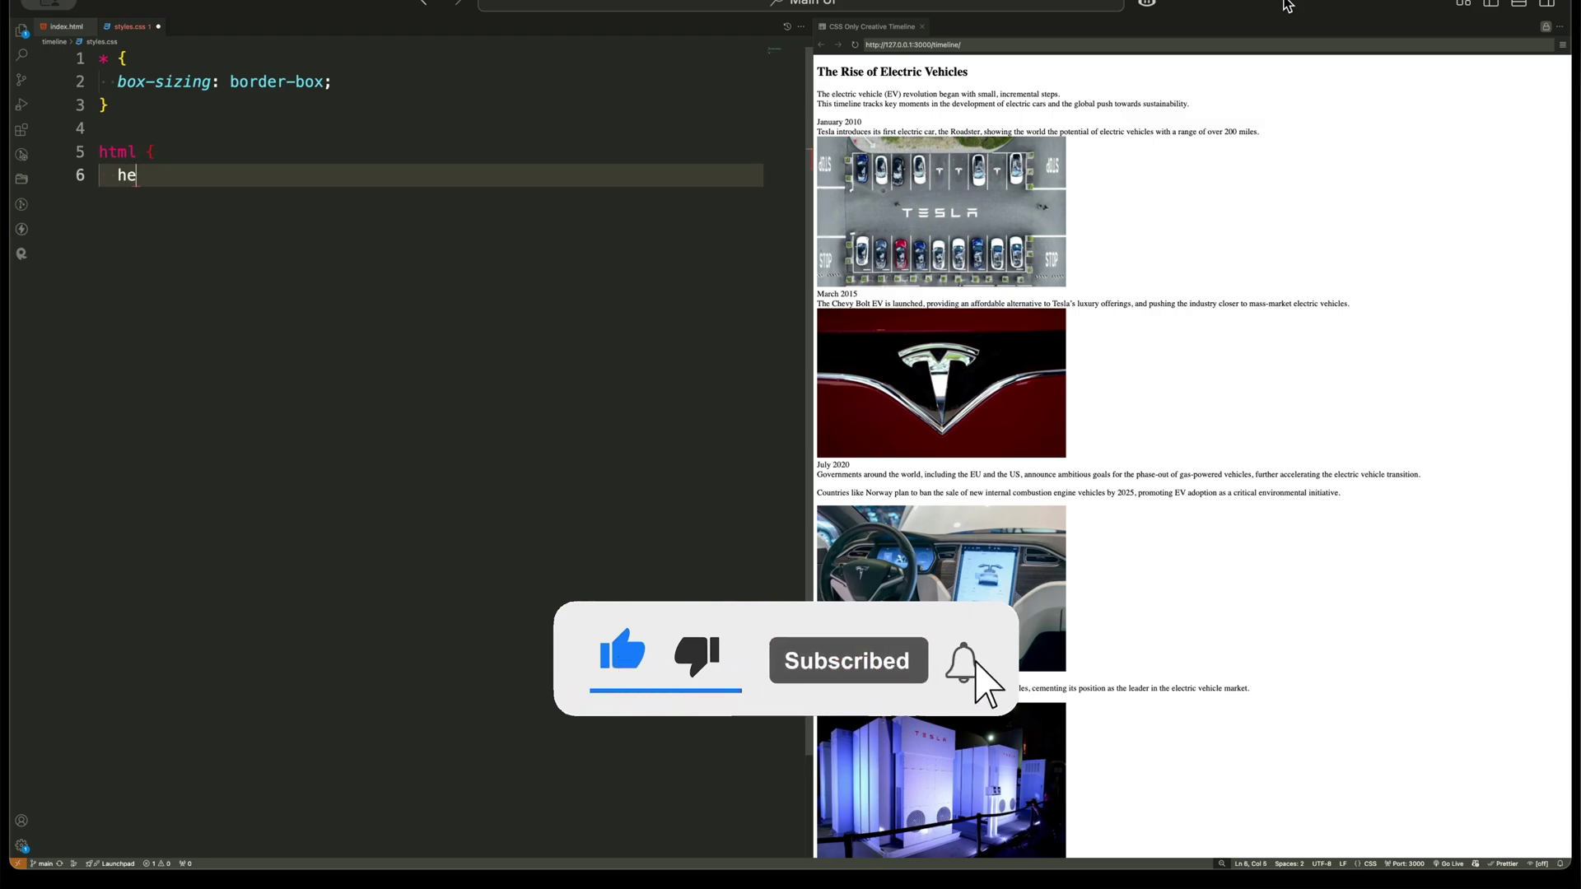
text(ight: 1)
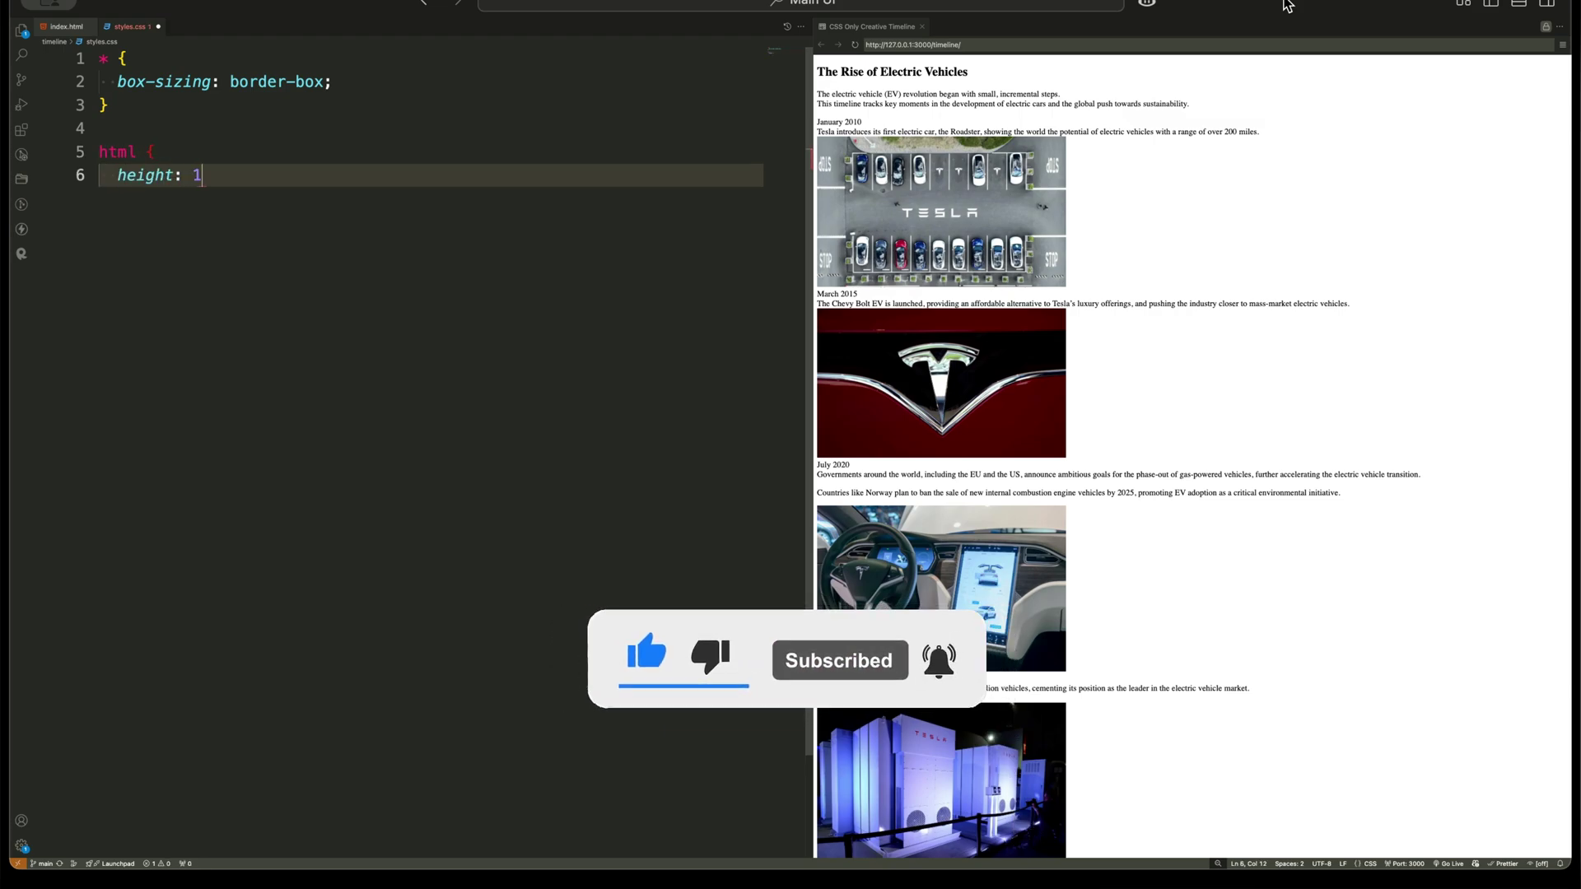
text(00%;)
key(Return)
text(})
key(Return)
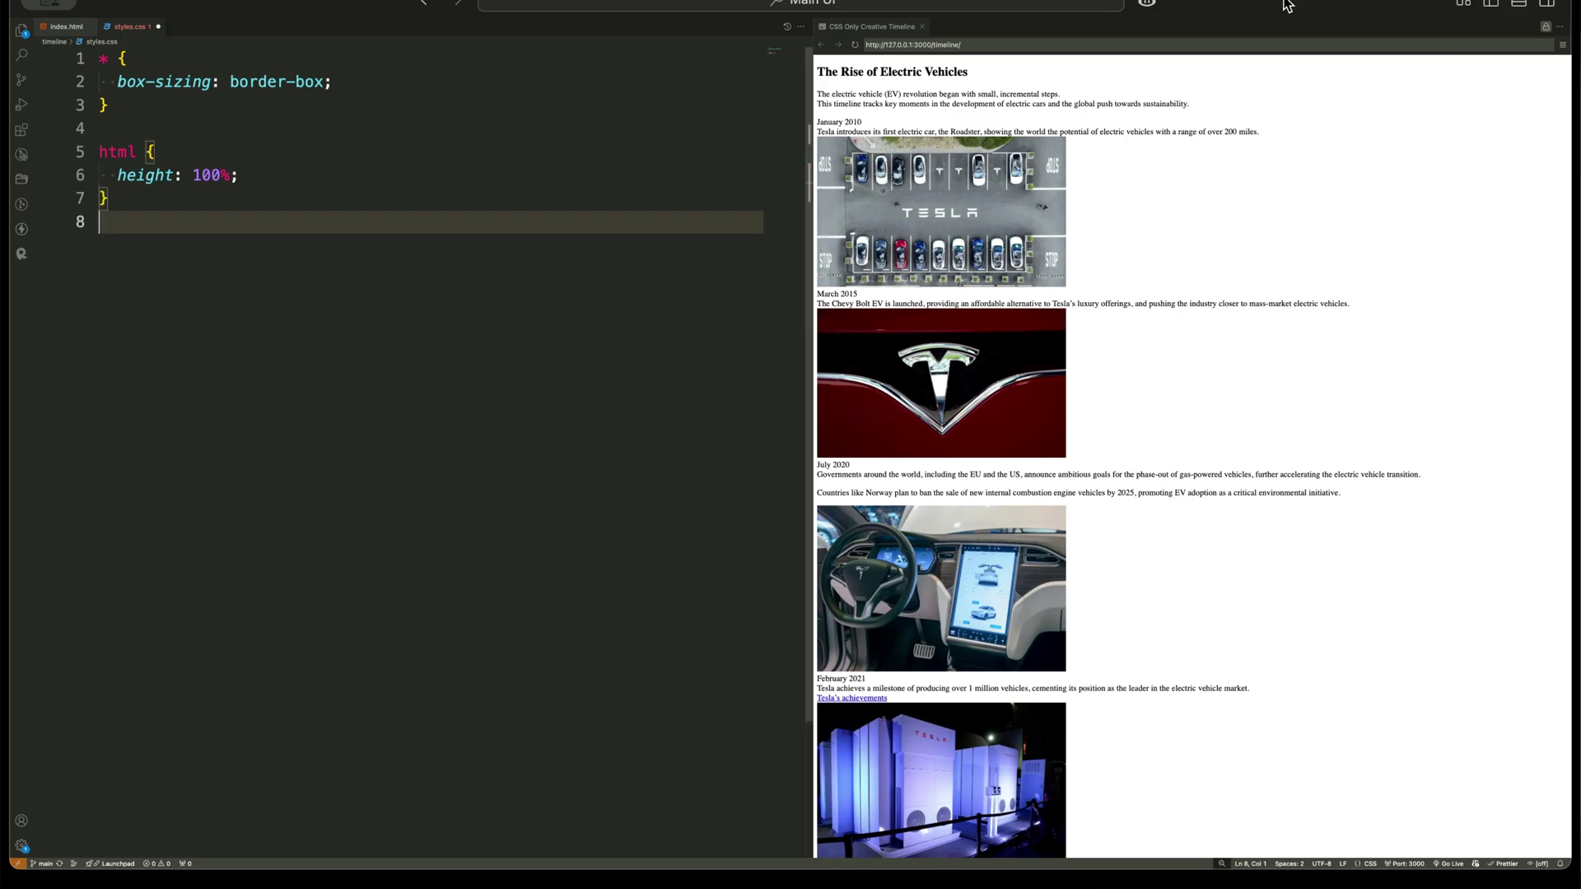
Style body with min-height, zero margin, Arial 14px, 1px letter spacing, 1.5 line height.
key(Return)
text(bod)
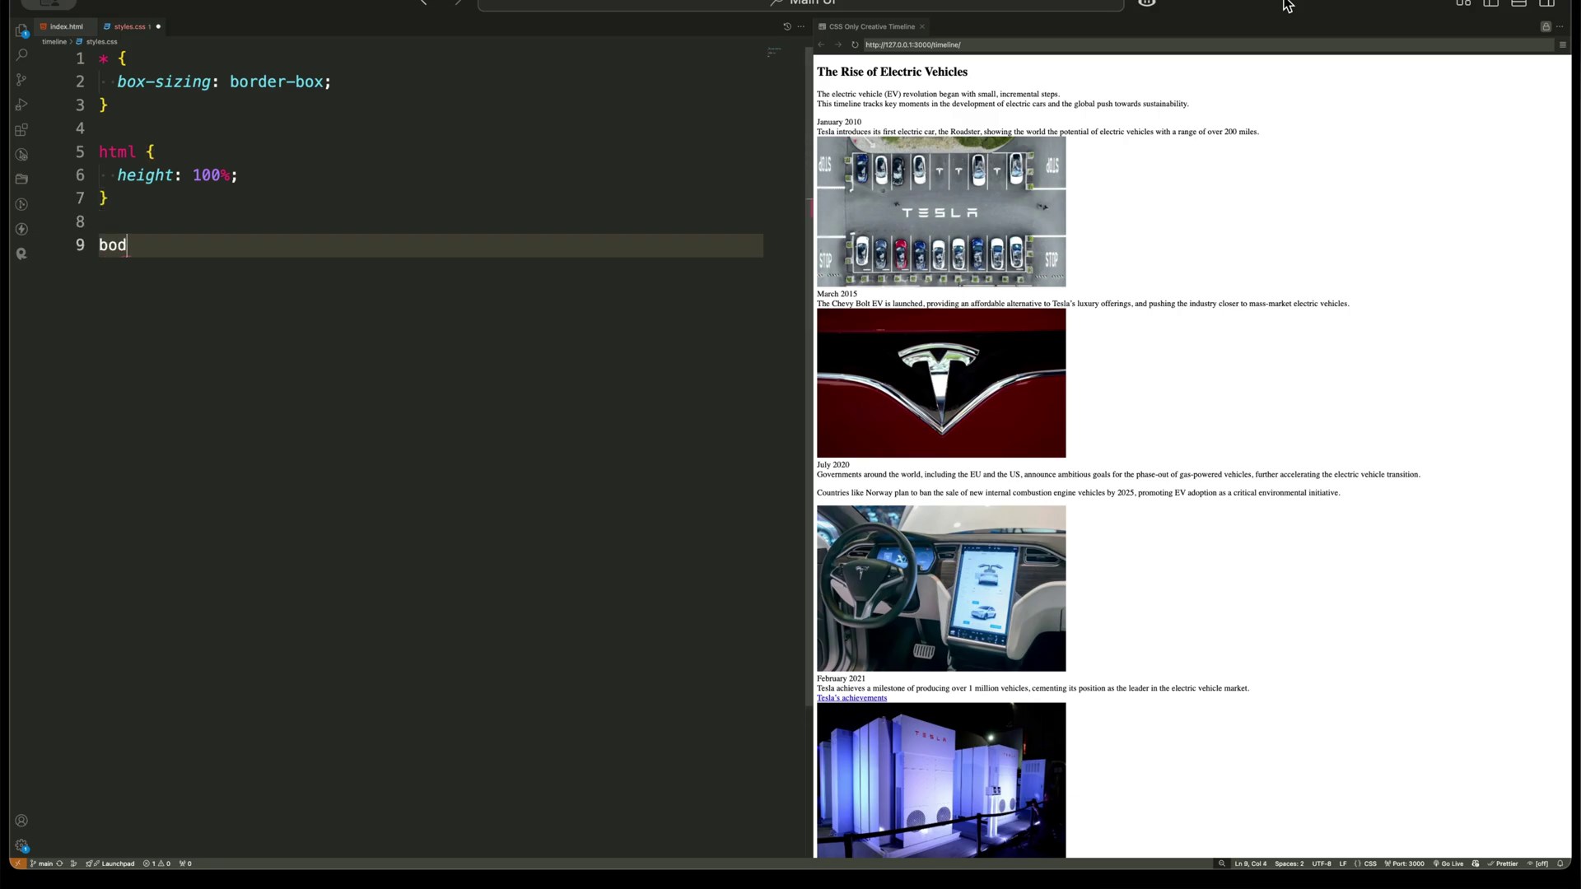
text(y {)
key(Tab)
key(Return)
text(font-)
text(fam)
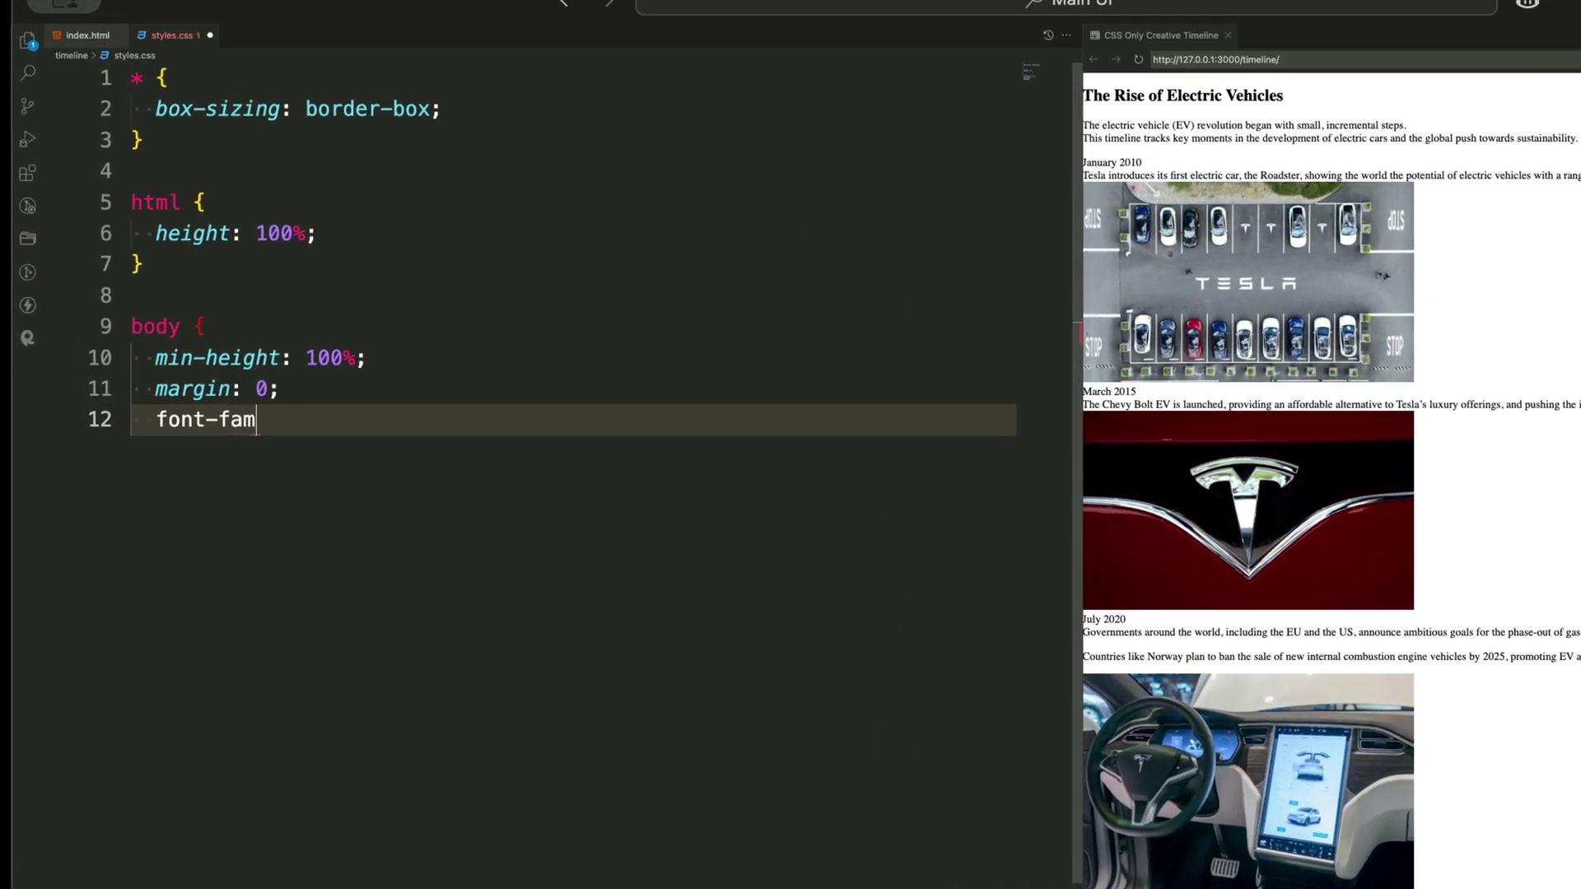
text(ily: Aria)
text(l, )
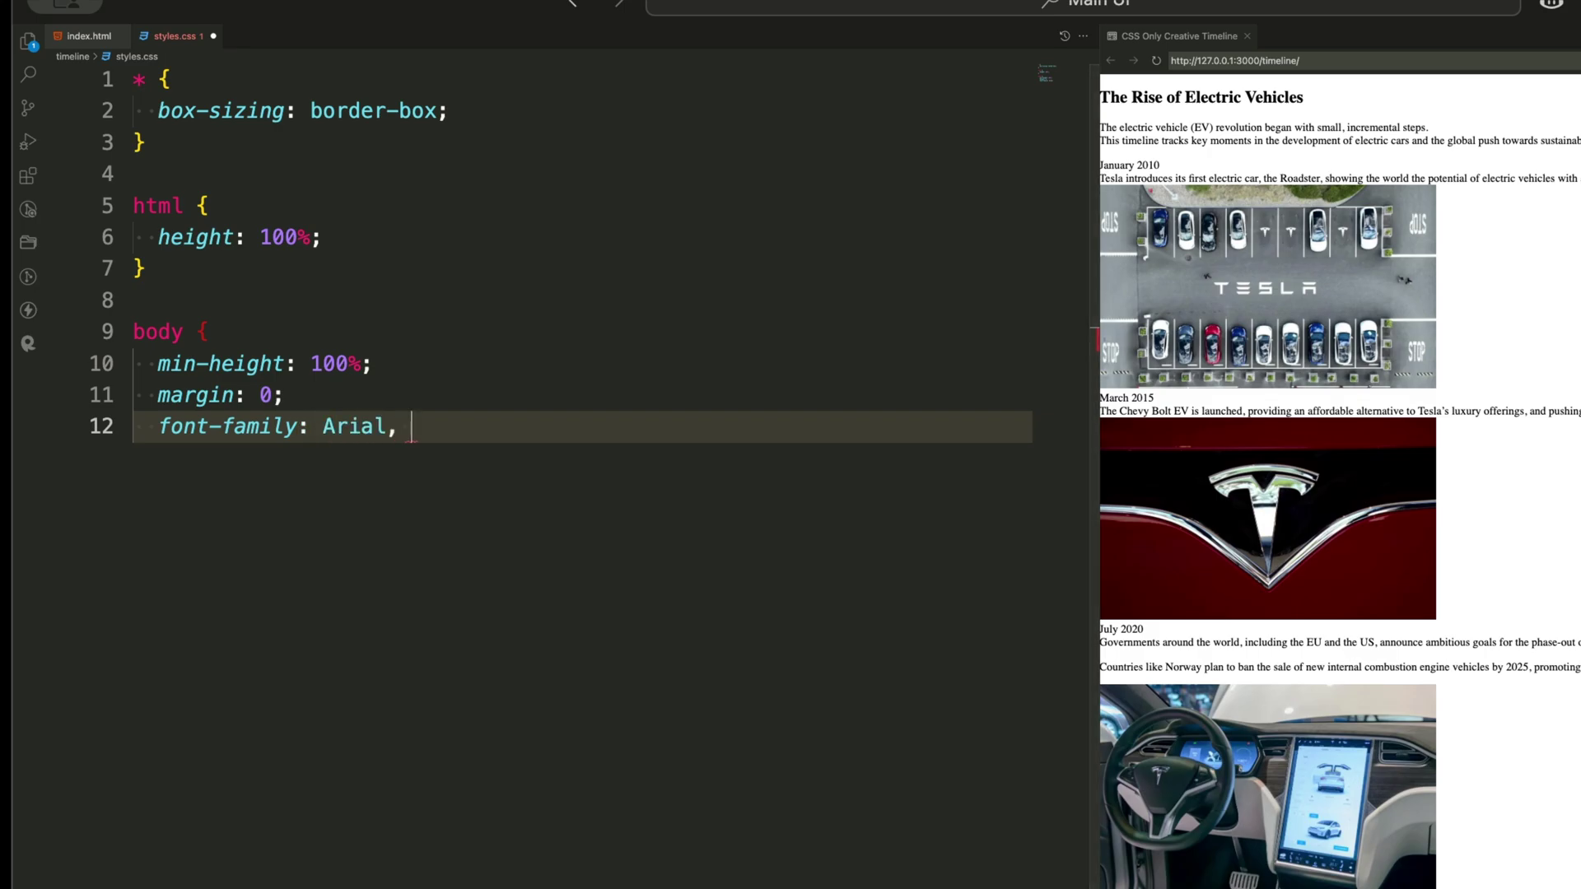
text(sans-serif;)
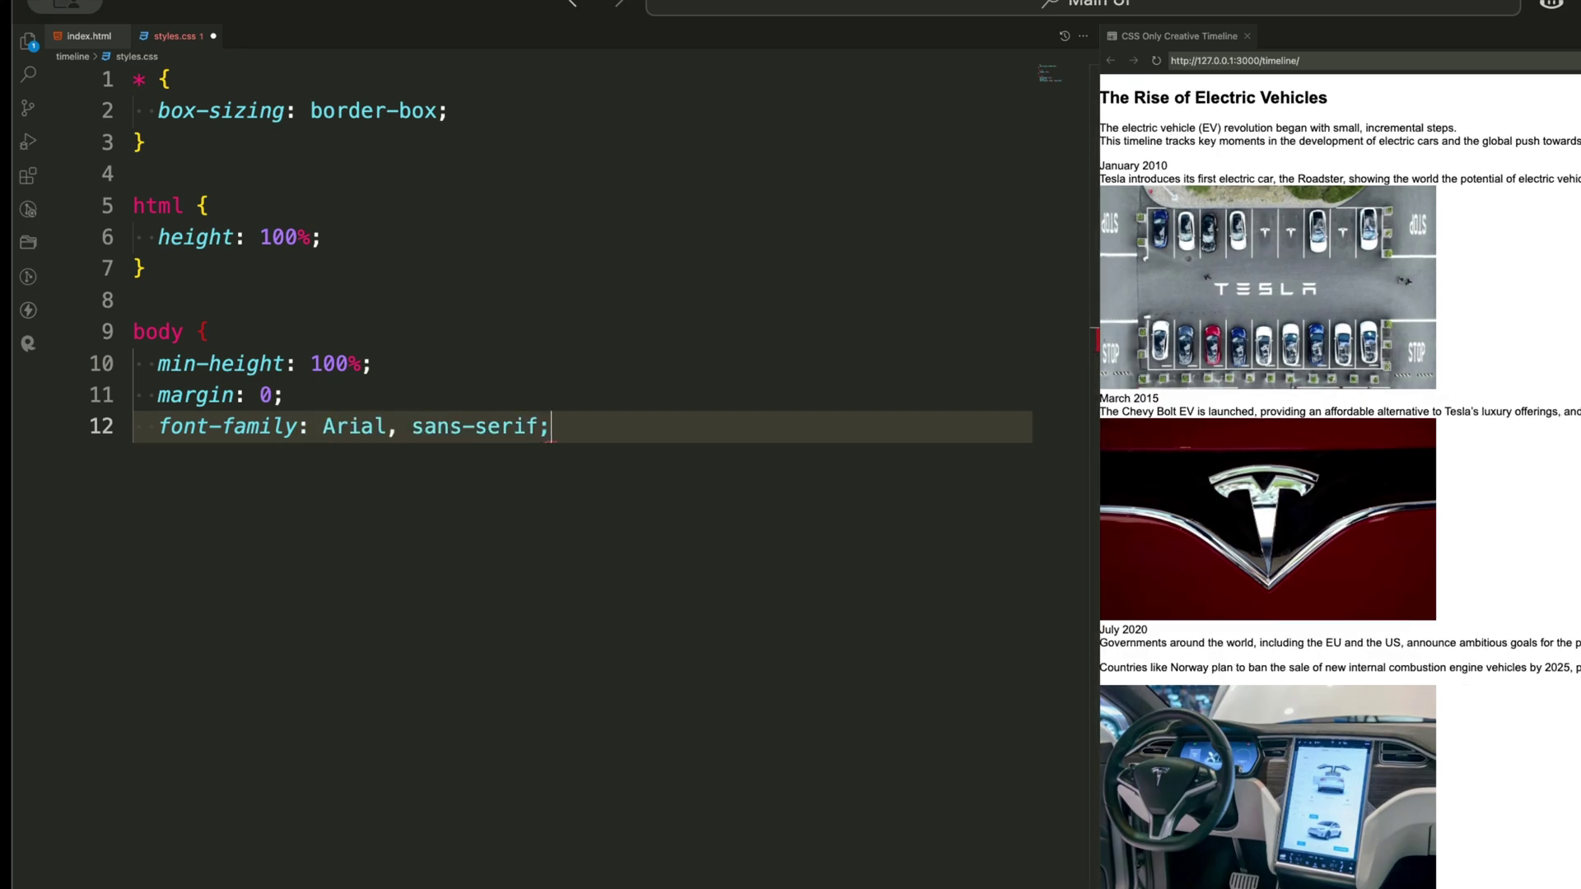
key(Return)
text(font-si)
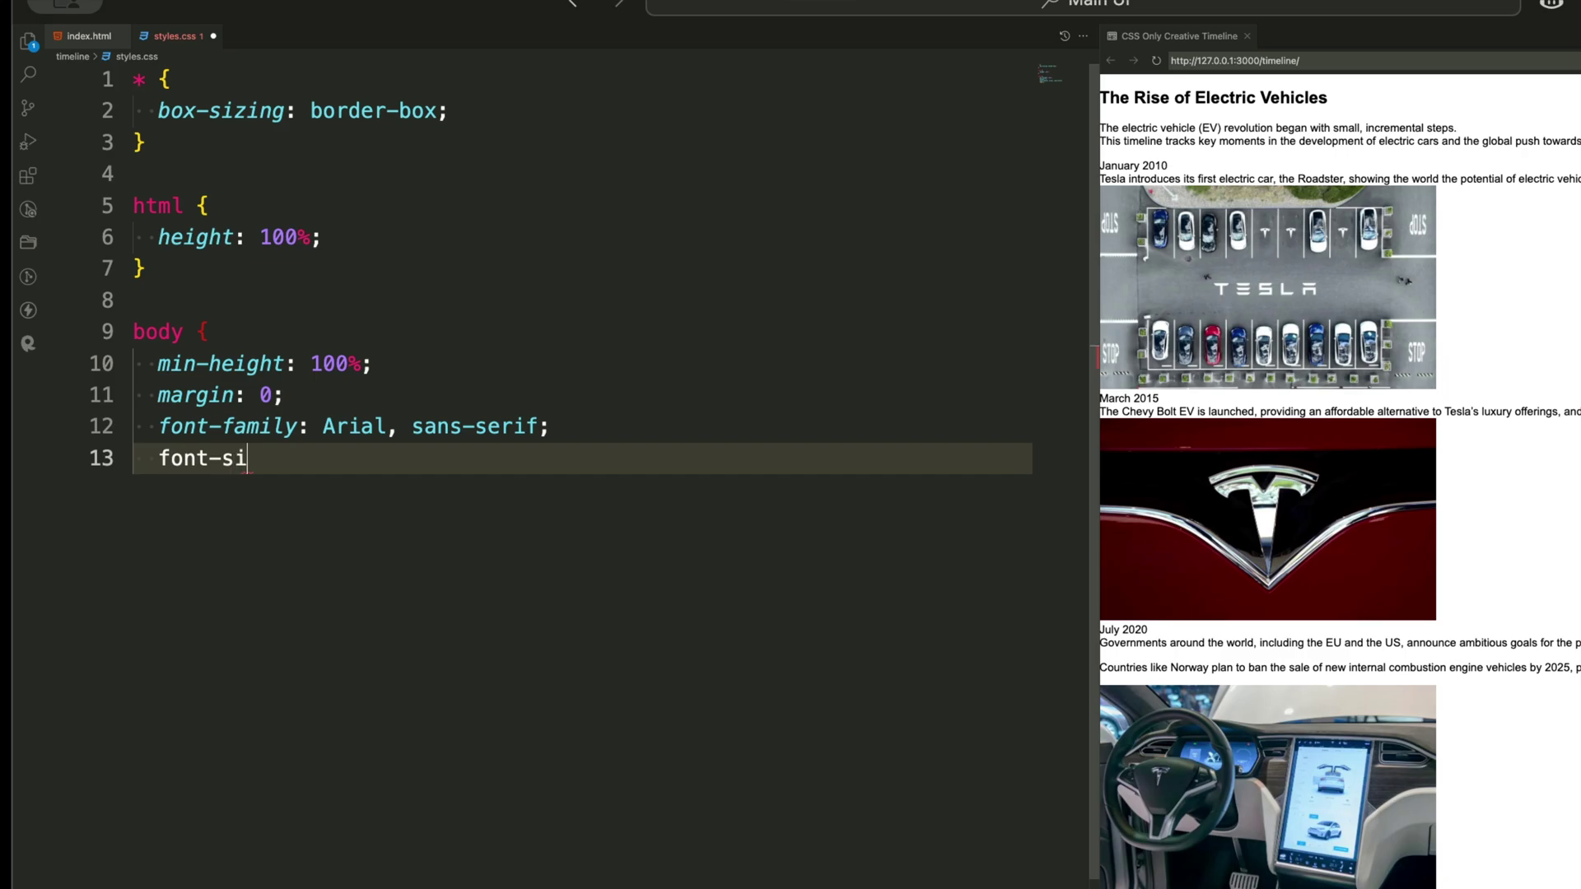
text(ze: 14px;)
key(Return)
text(letter-spac)
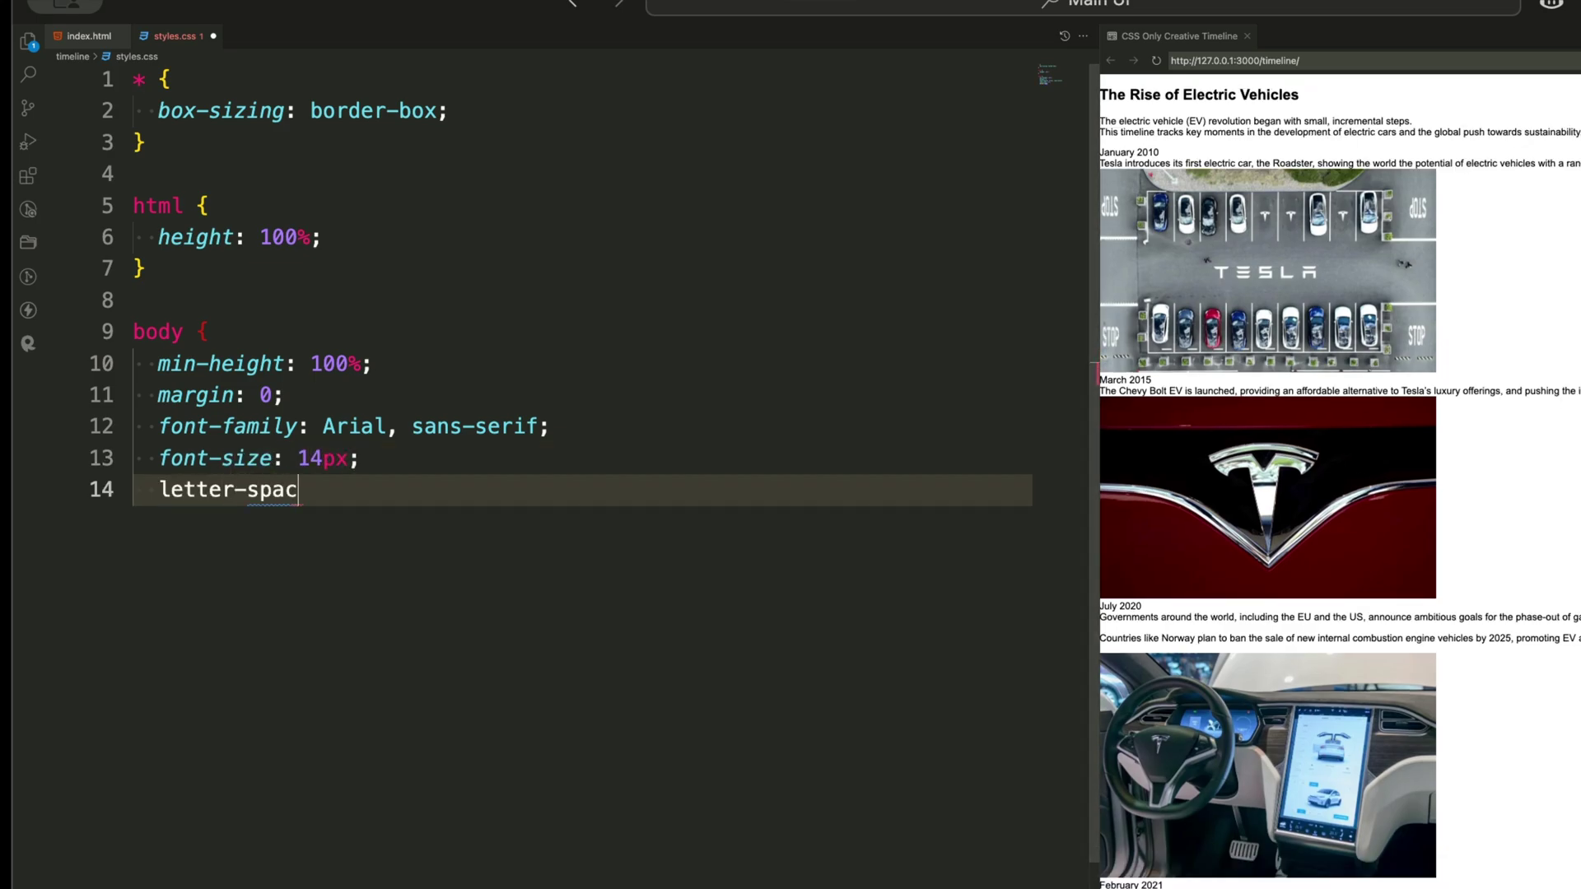
text(ing: 1px;)
key(Return)
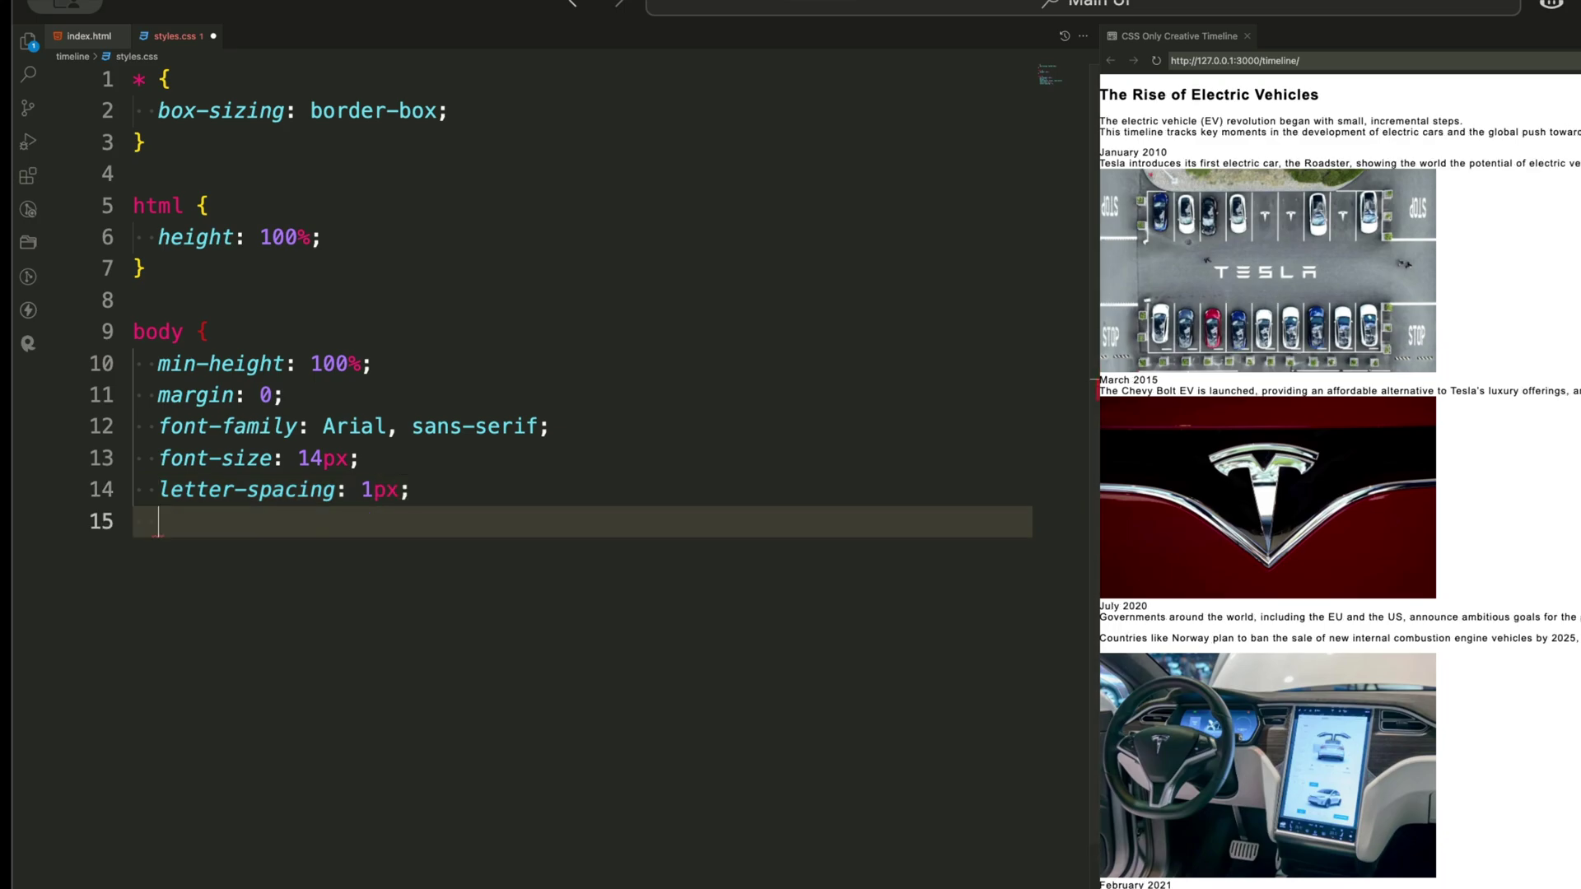
text(line-heigh)
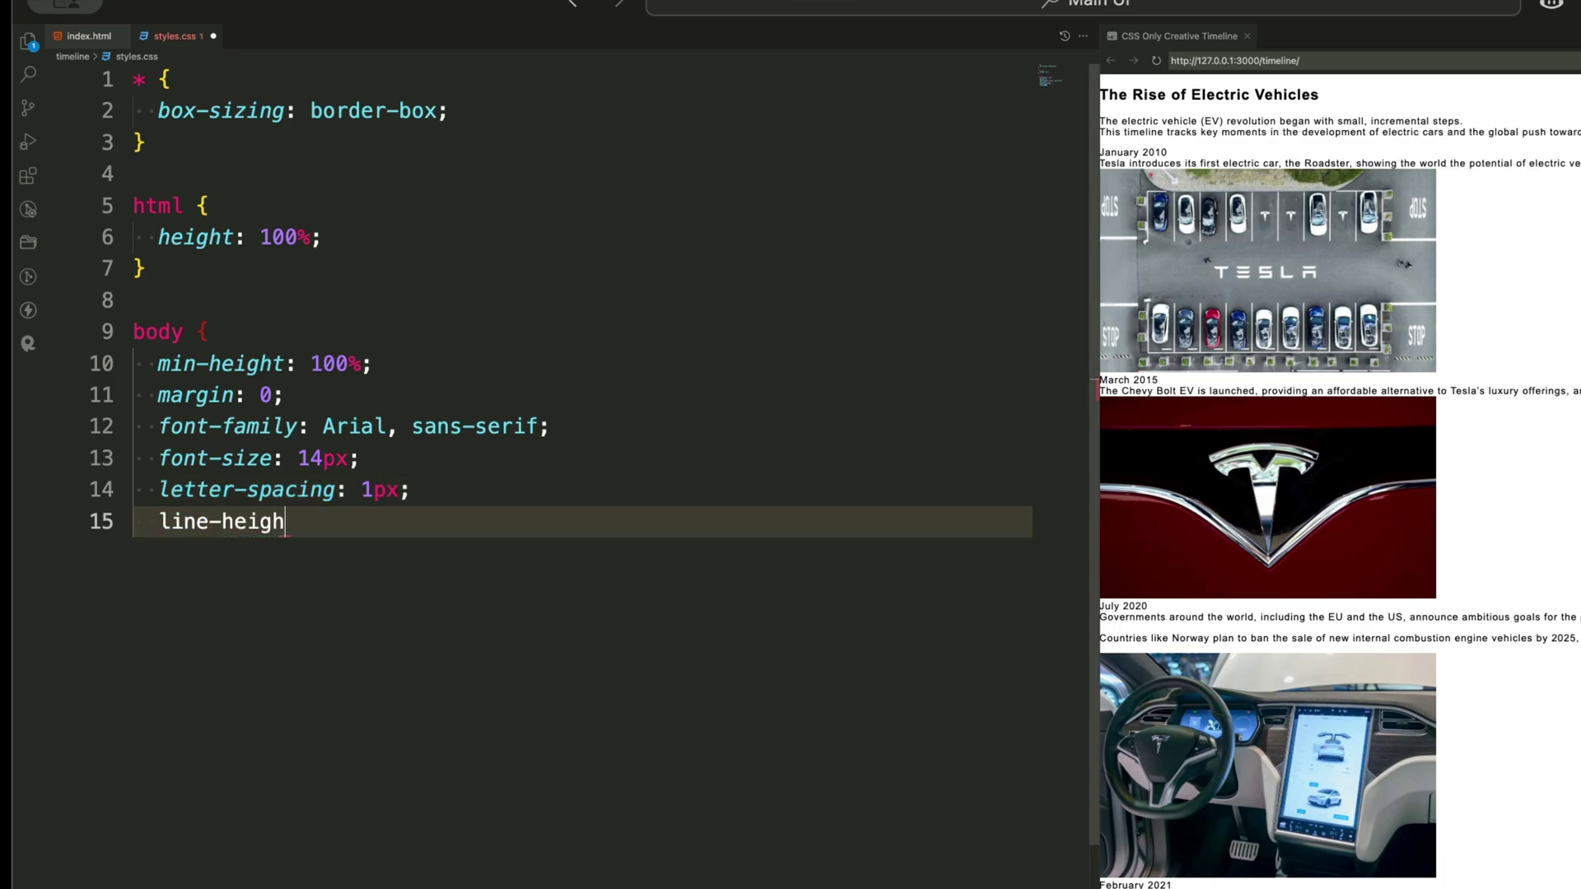
text(t: 1.5;)
key(Return)
text(})
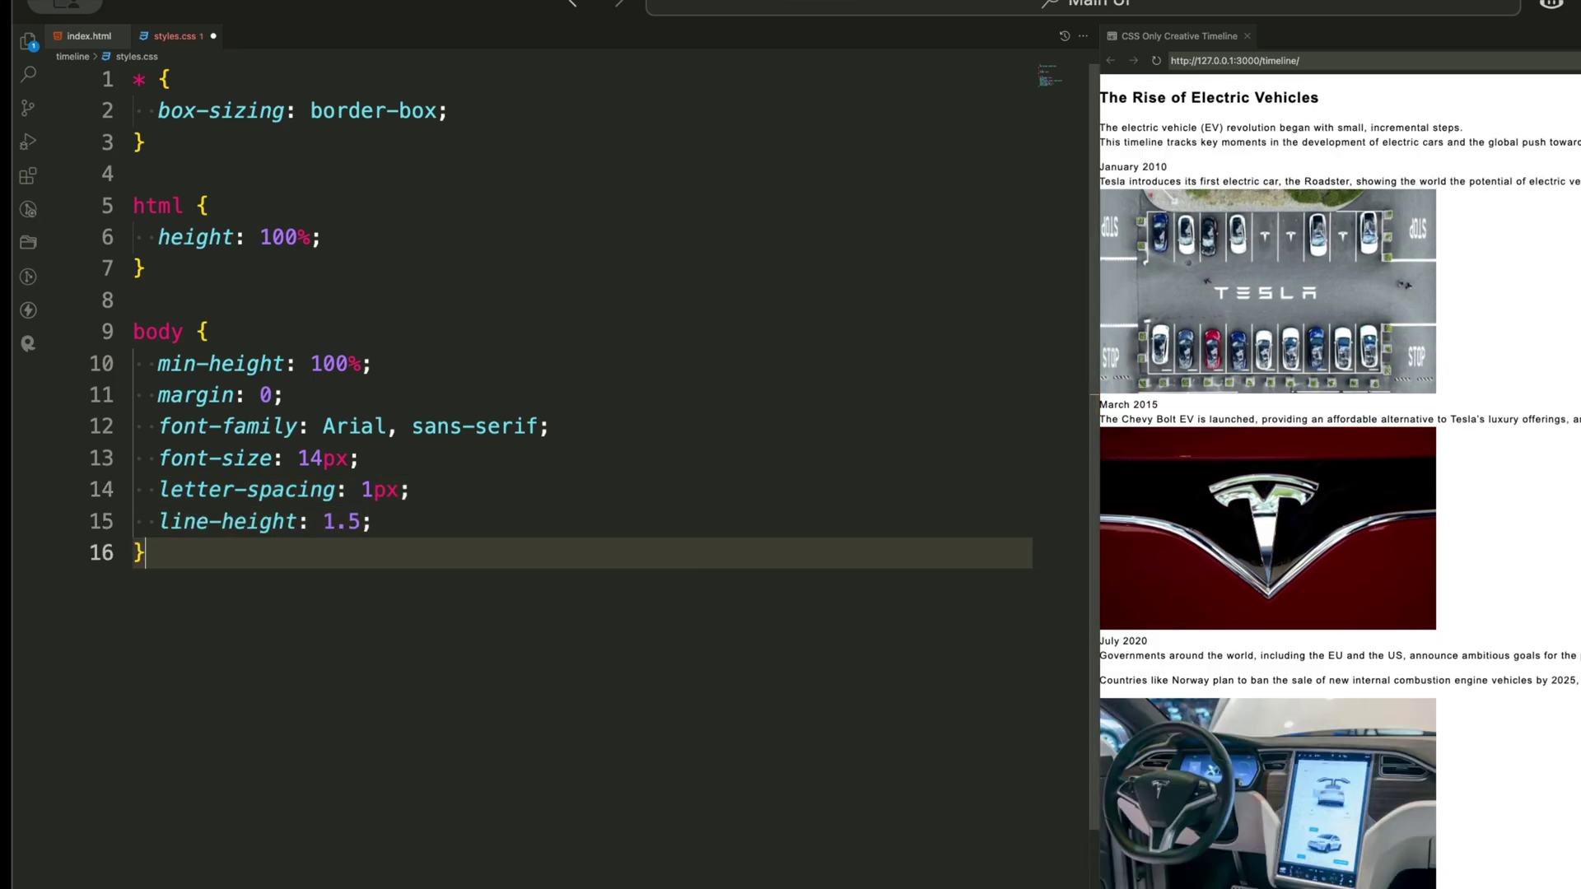
key(Return)
key(Return)
text(g {)
key(Return)
text(vertical-al)
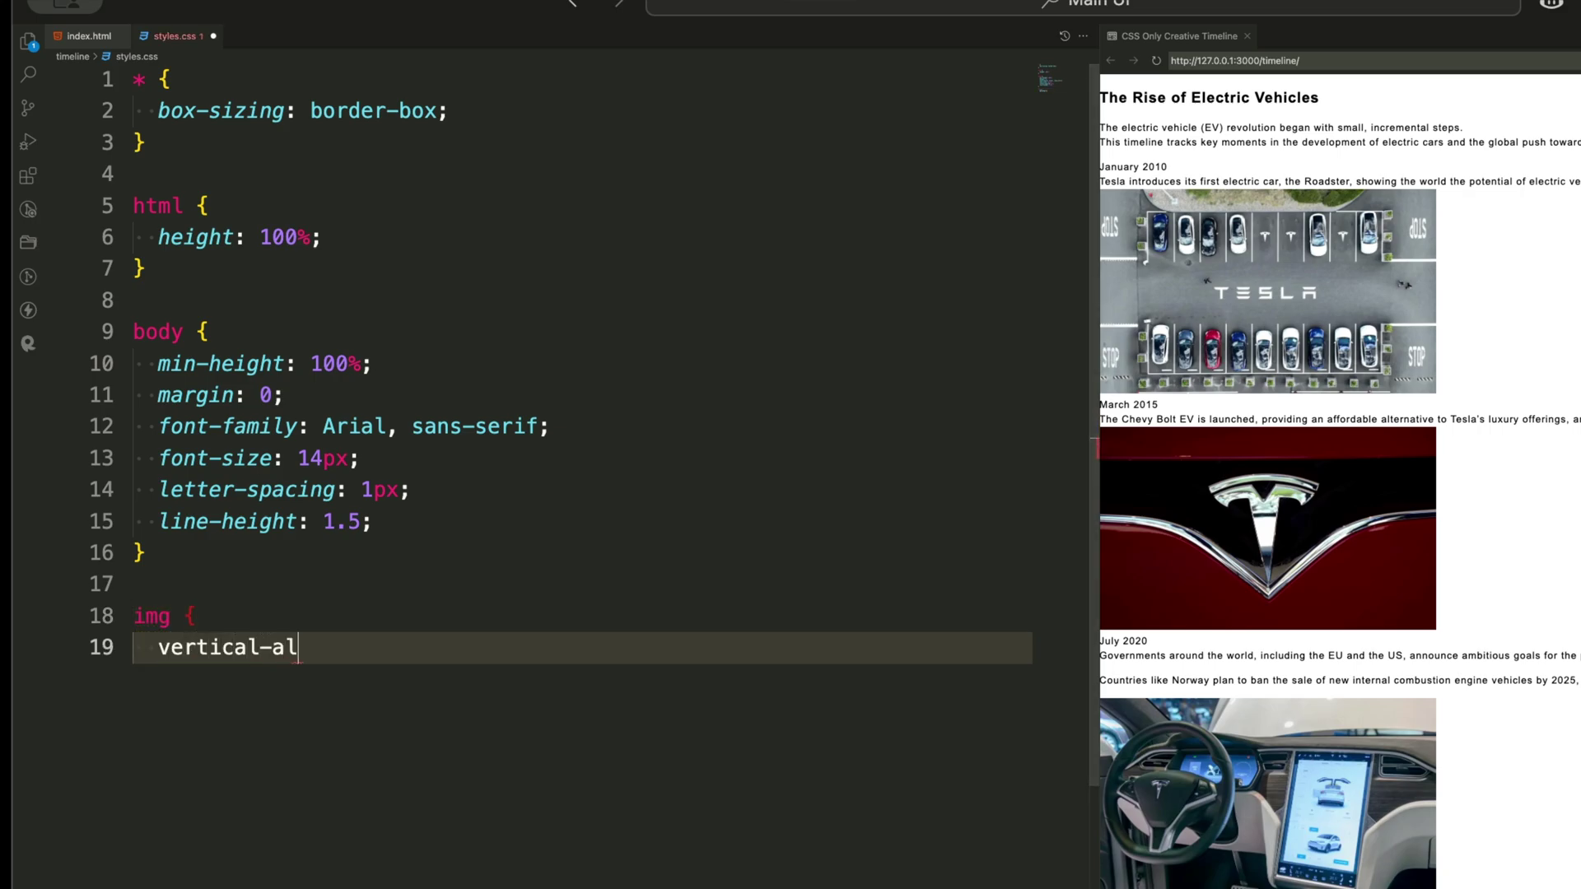
text(ign: middle)
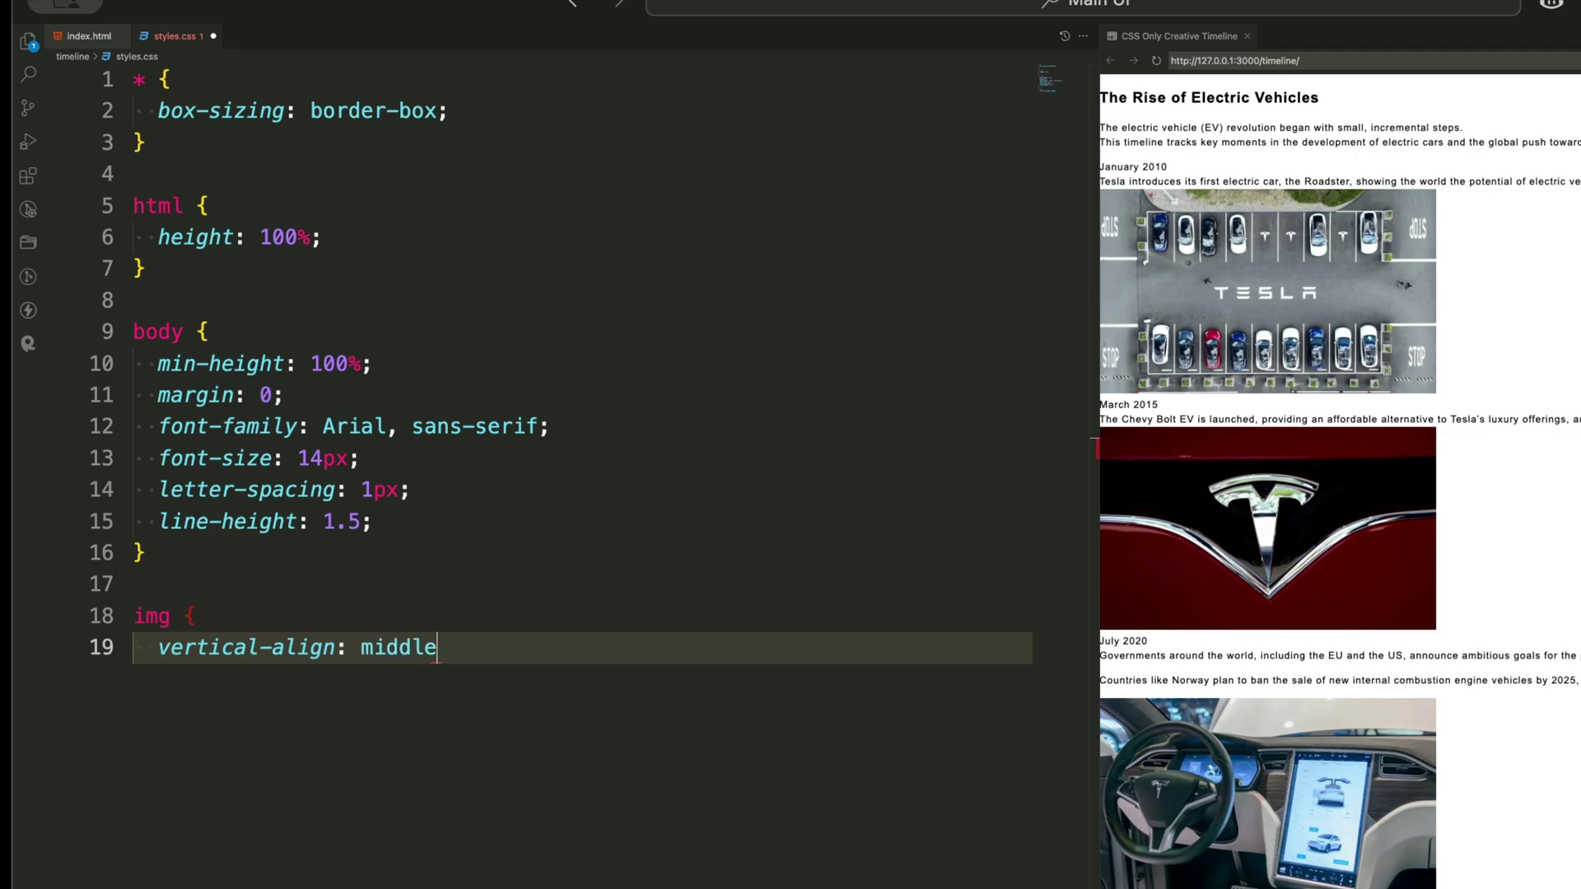
text(;)
Give img vertical-align middle, max-width 100% and display inline-block.
key(Return)
text(max-widt)
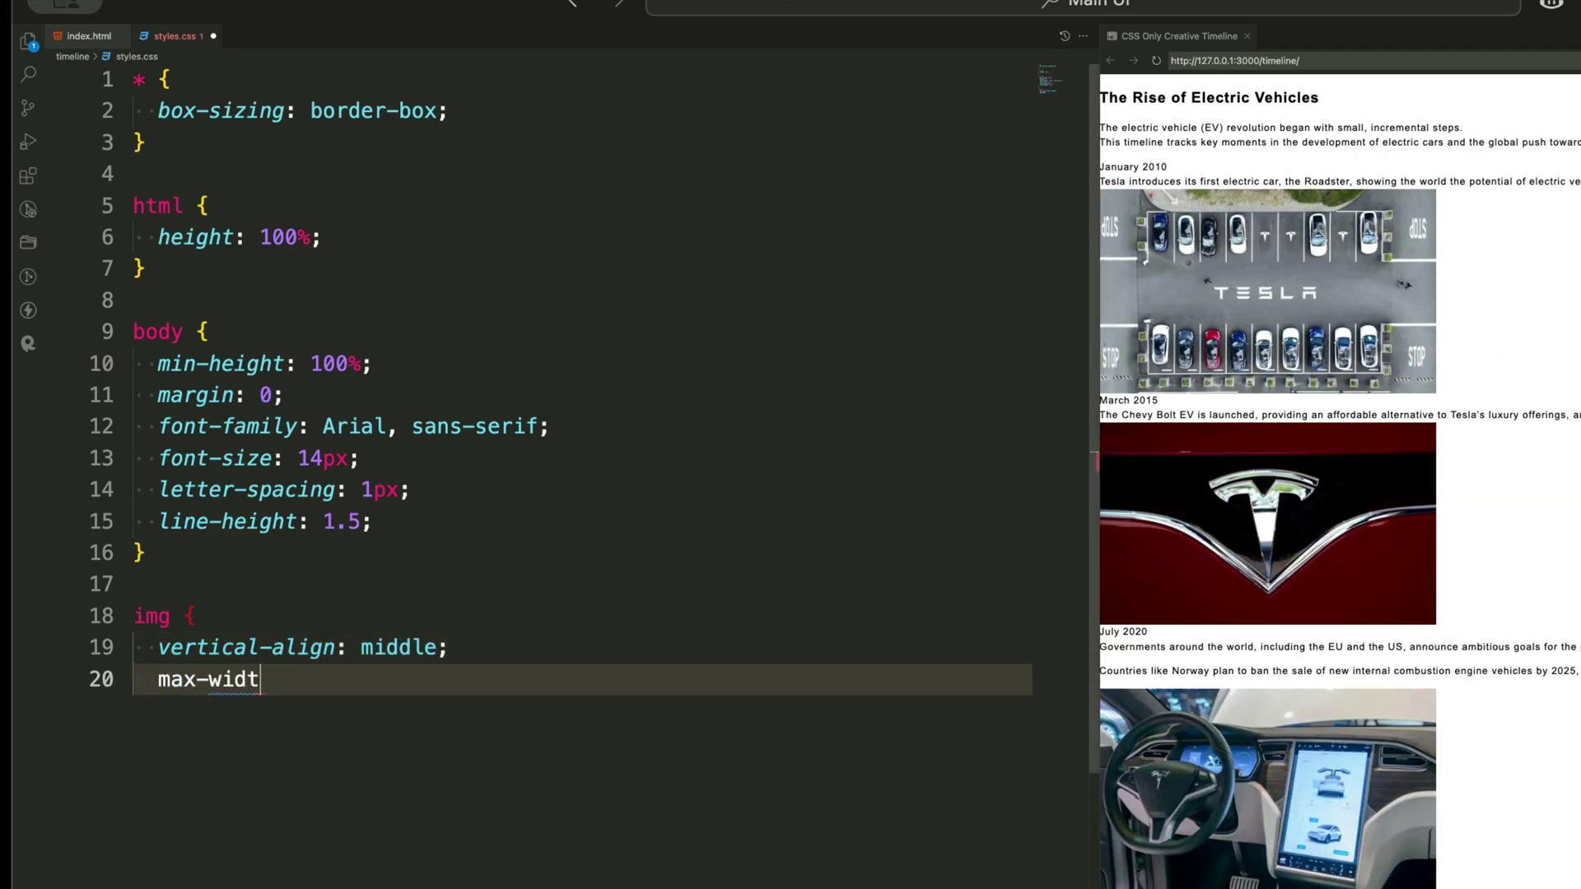
text(h: 100%;)
key(Return)
text(disp)
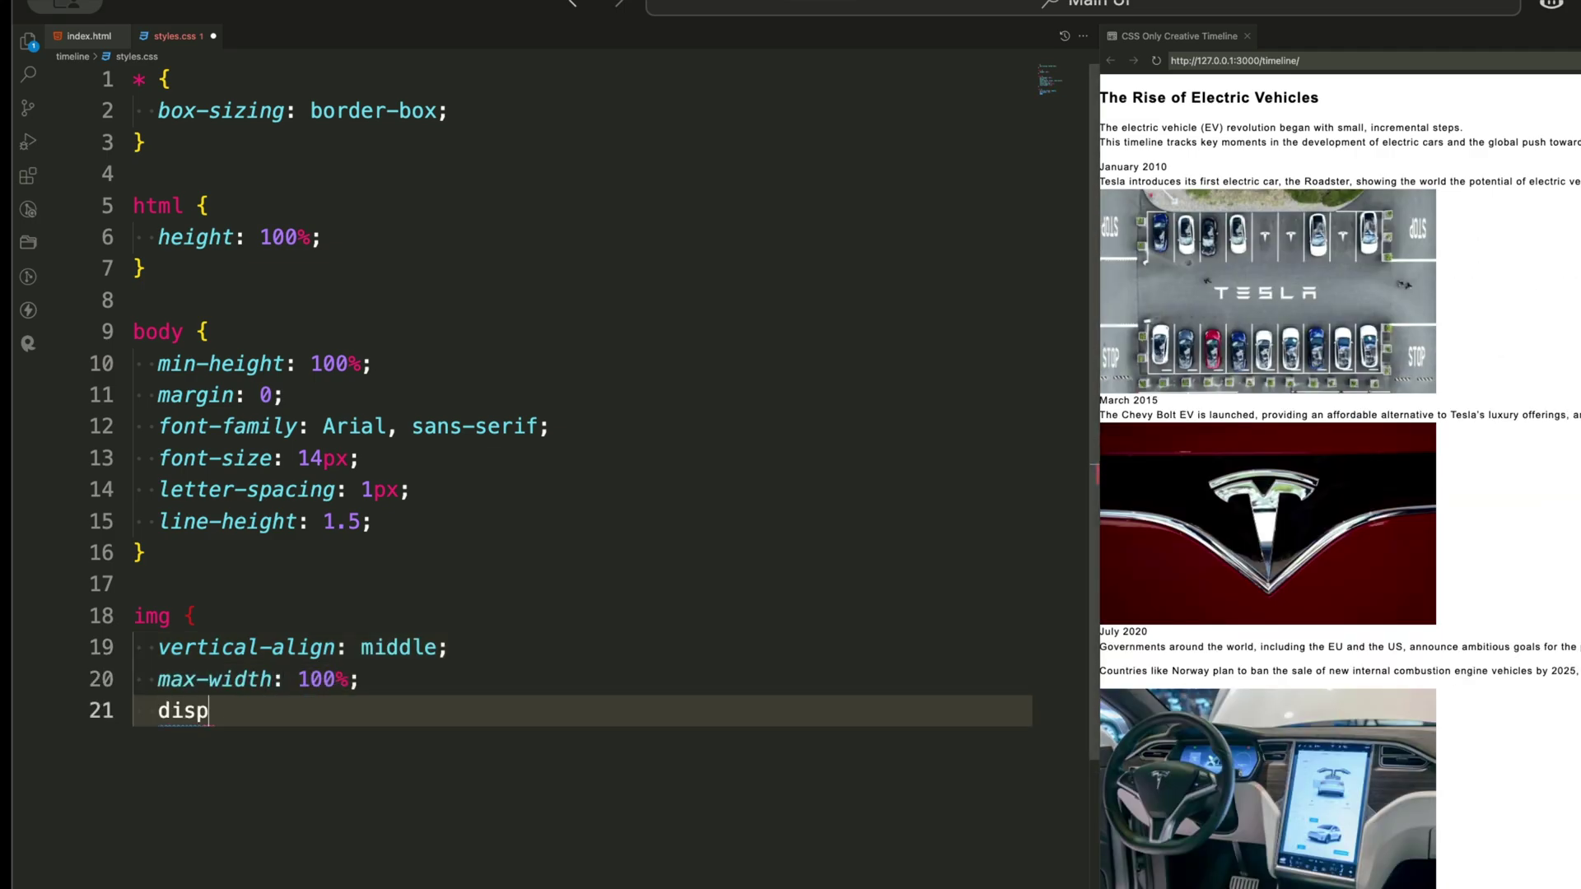
text(lay: inl)
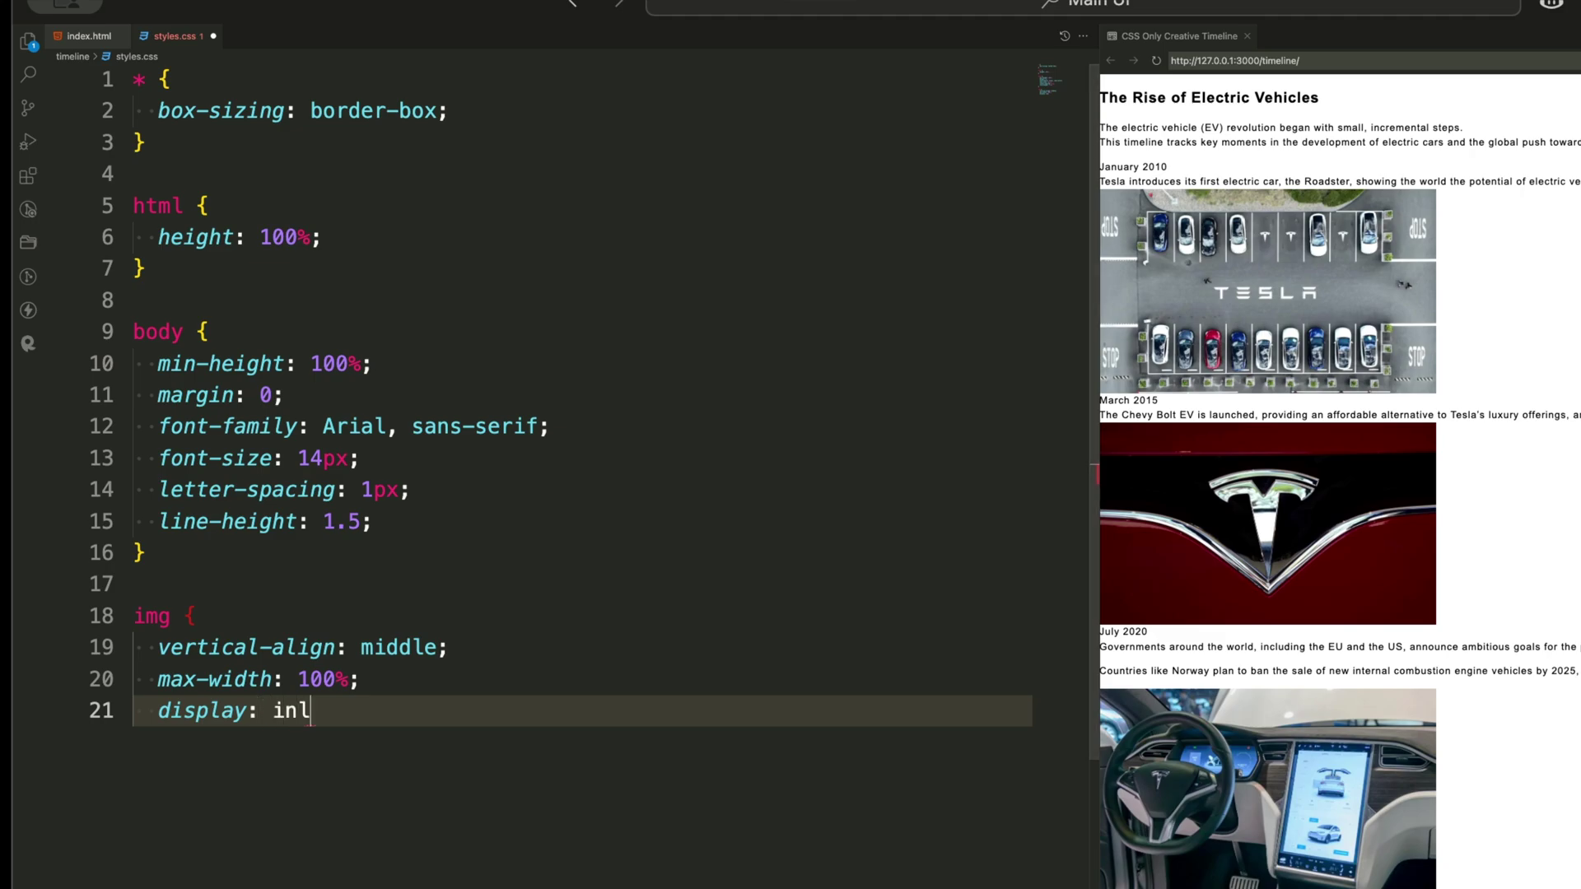
text(ine-block;)
key(Return)
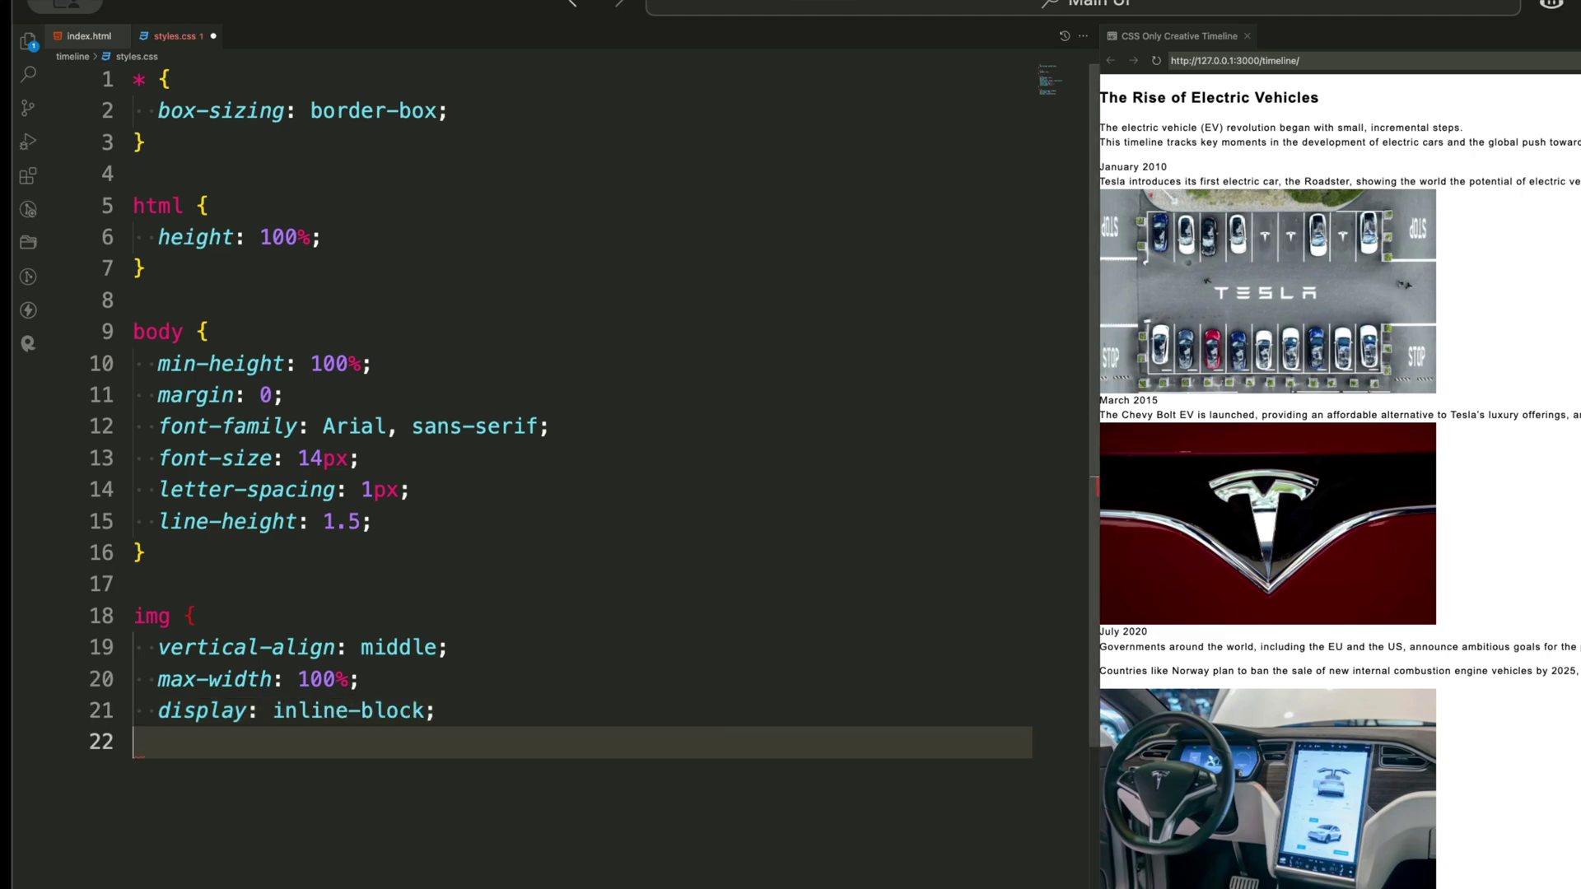
text(})
key(Return)
key(Return)
text(h2 {)
key(Return)
text(f)
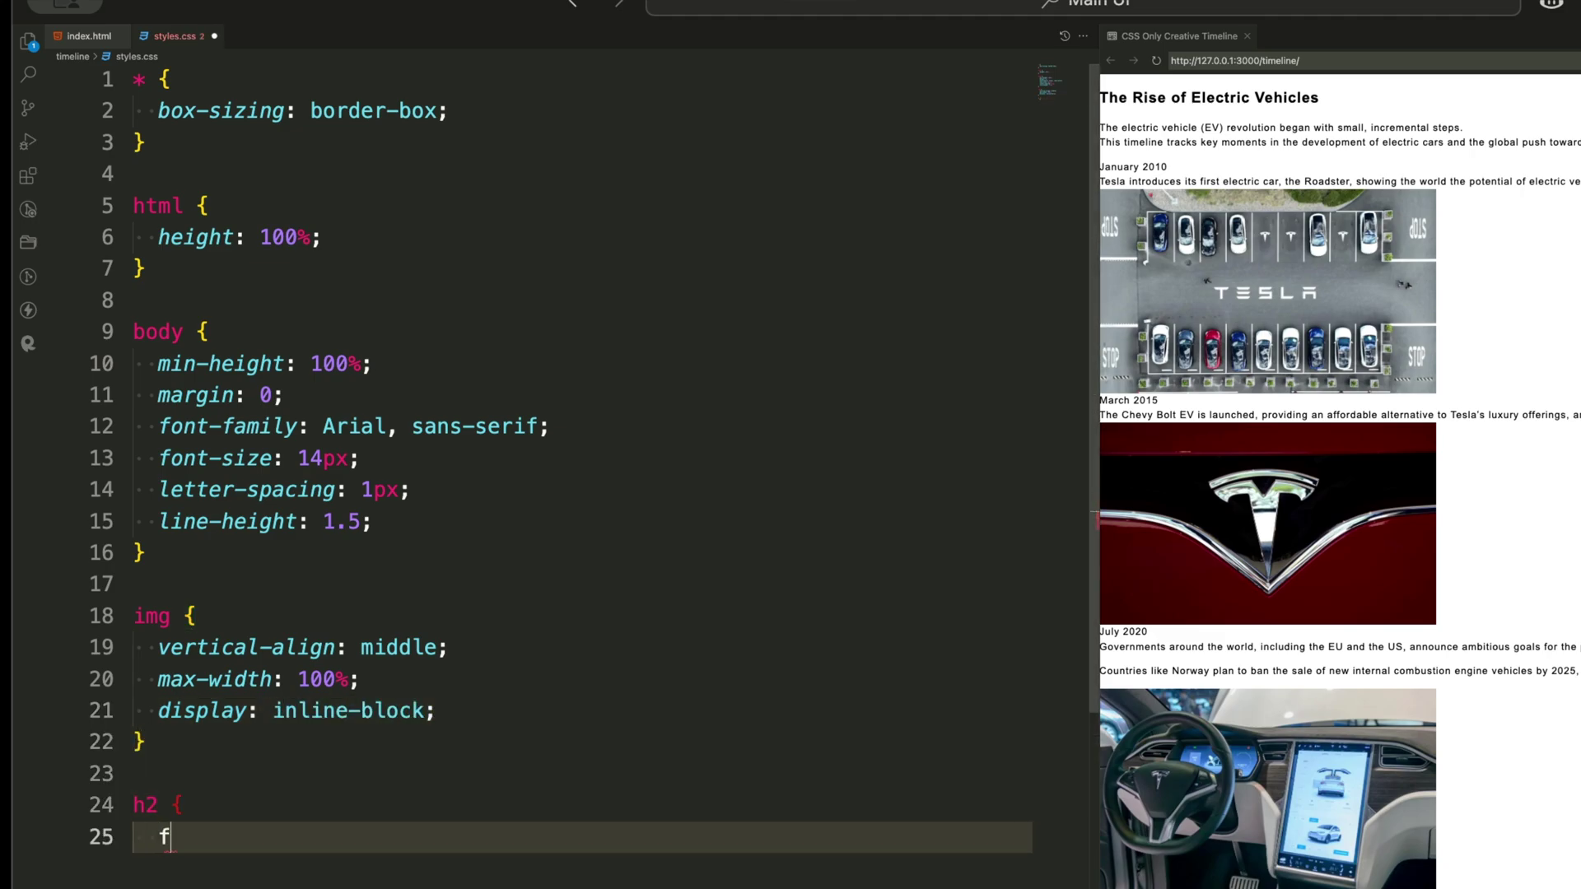
text(ont-size: 5)
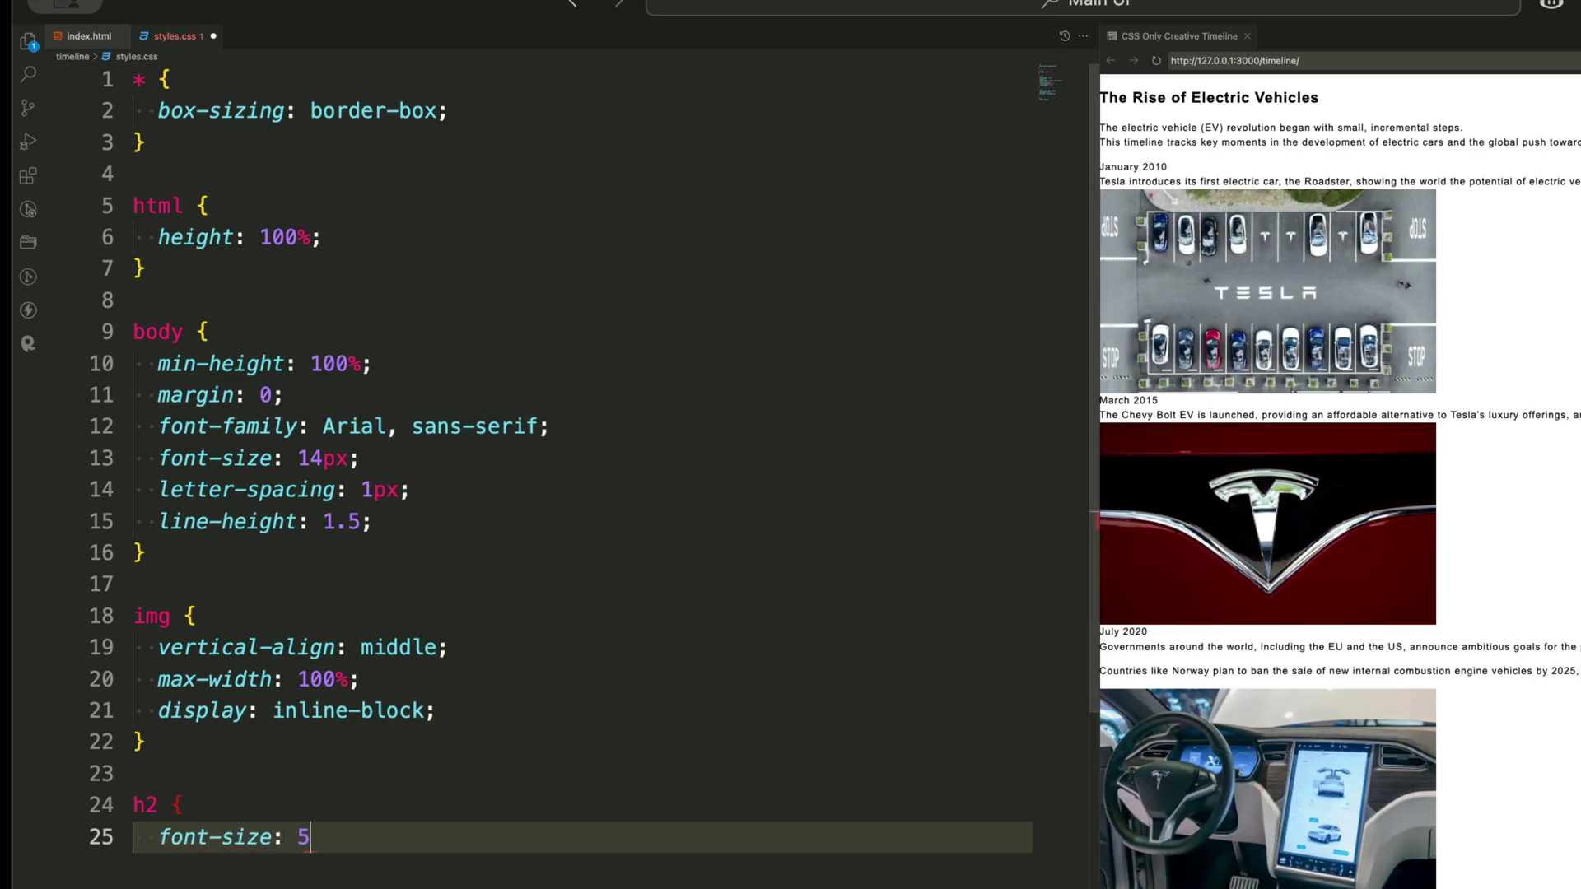
text(0px;)
Give h2 50px size and an orange-to-pink gradient clipped to transparent text.
key(Return)
text(backgro)
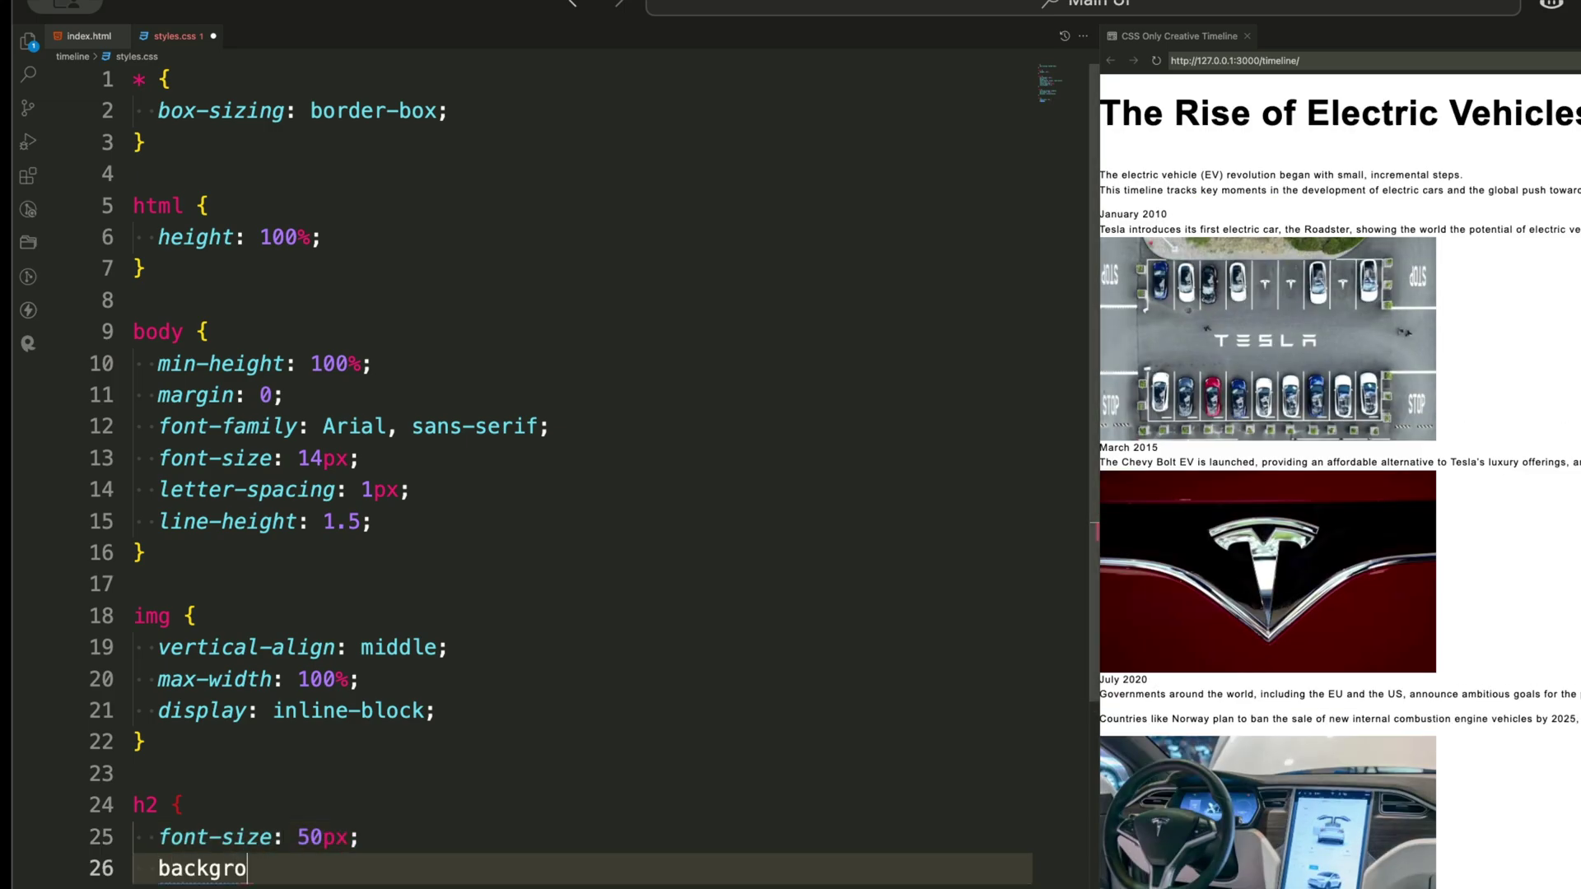
text(und: #ff6a00)
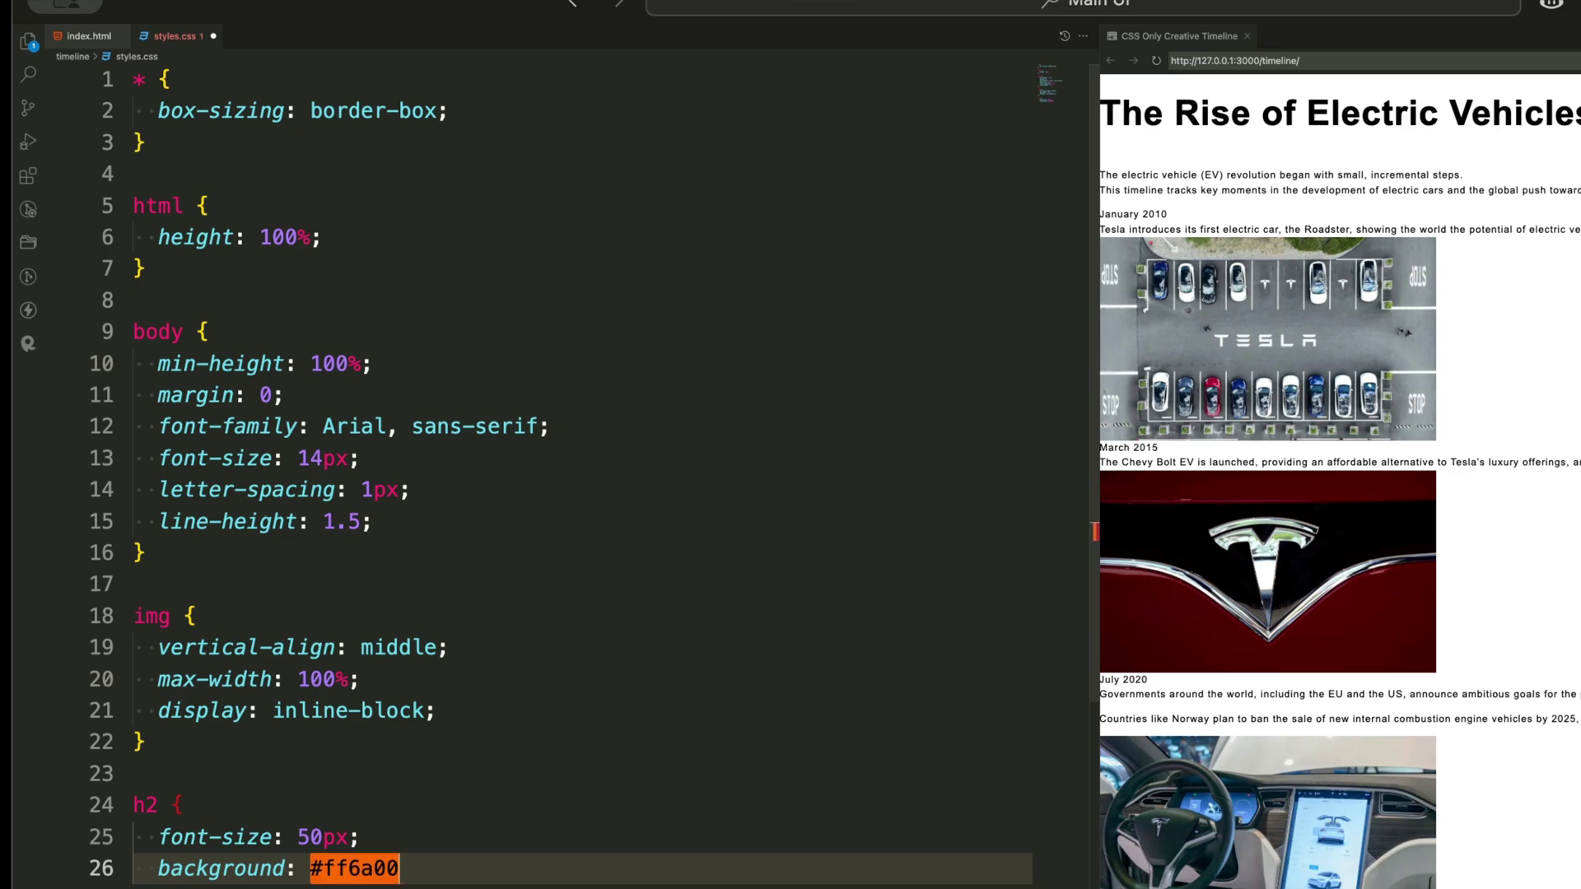
text(;)
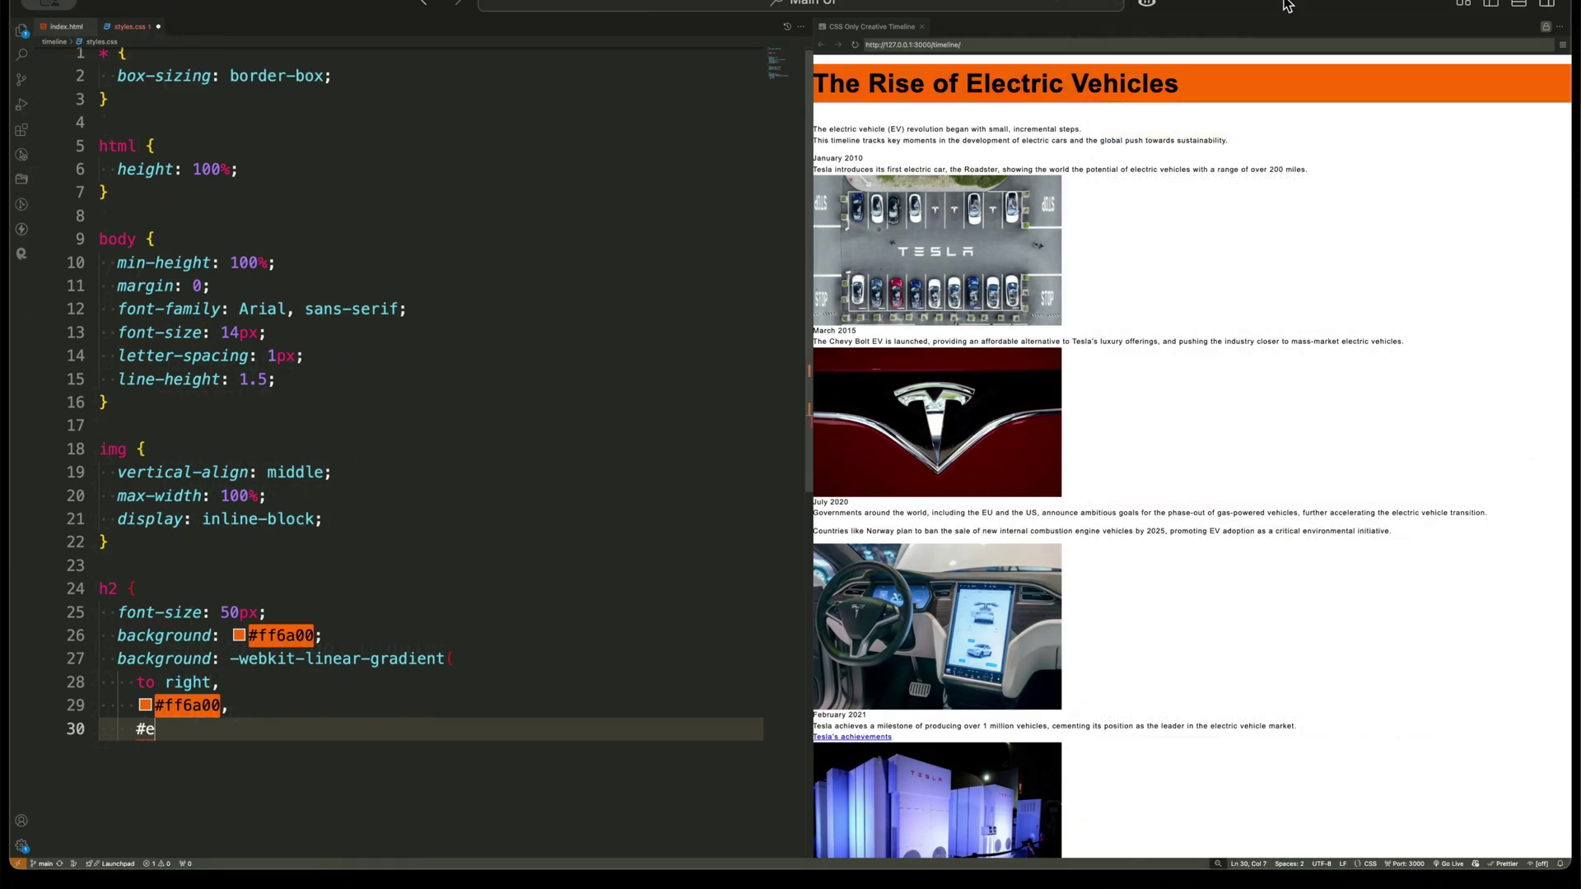
text(#ee0979)
key(Return)
text(bac)
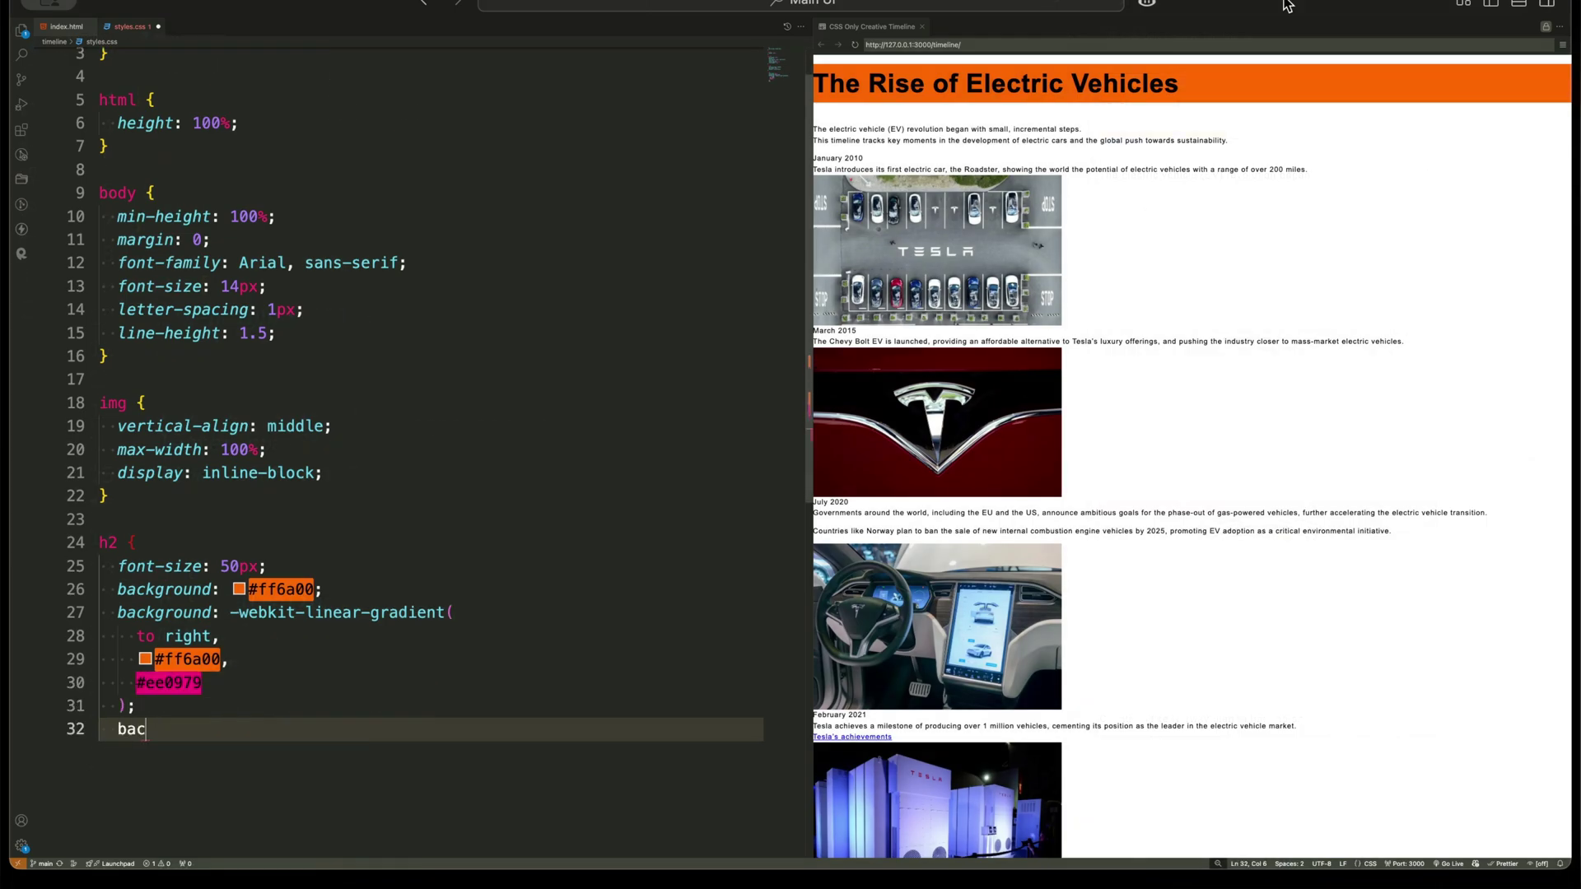
text(kground: linear-gradi)
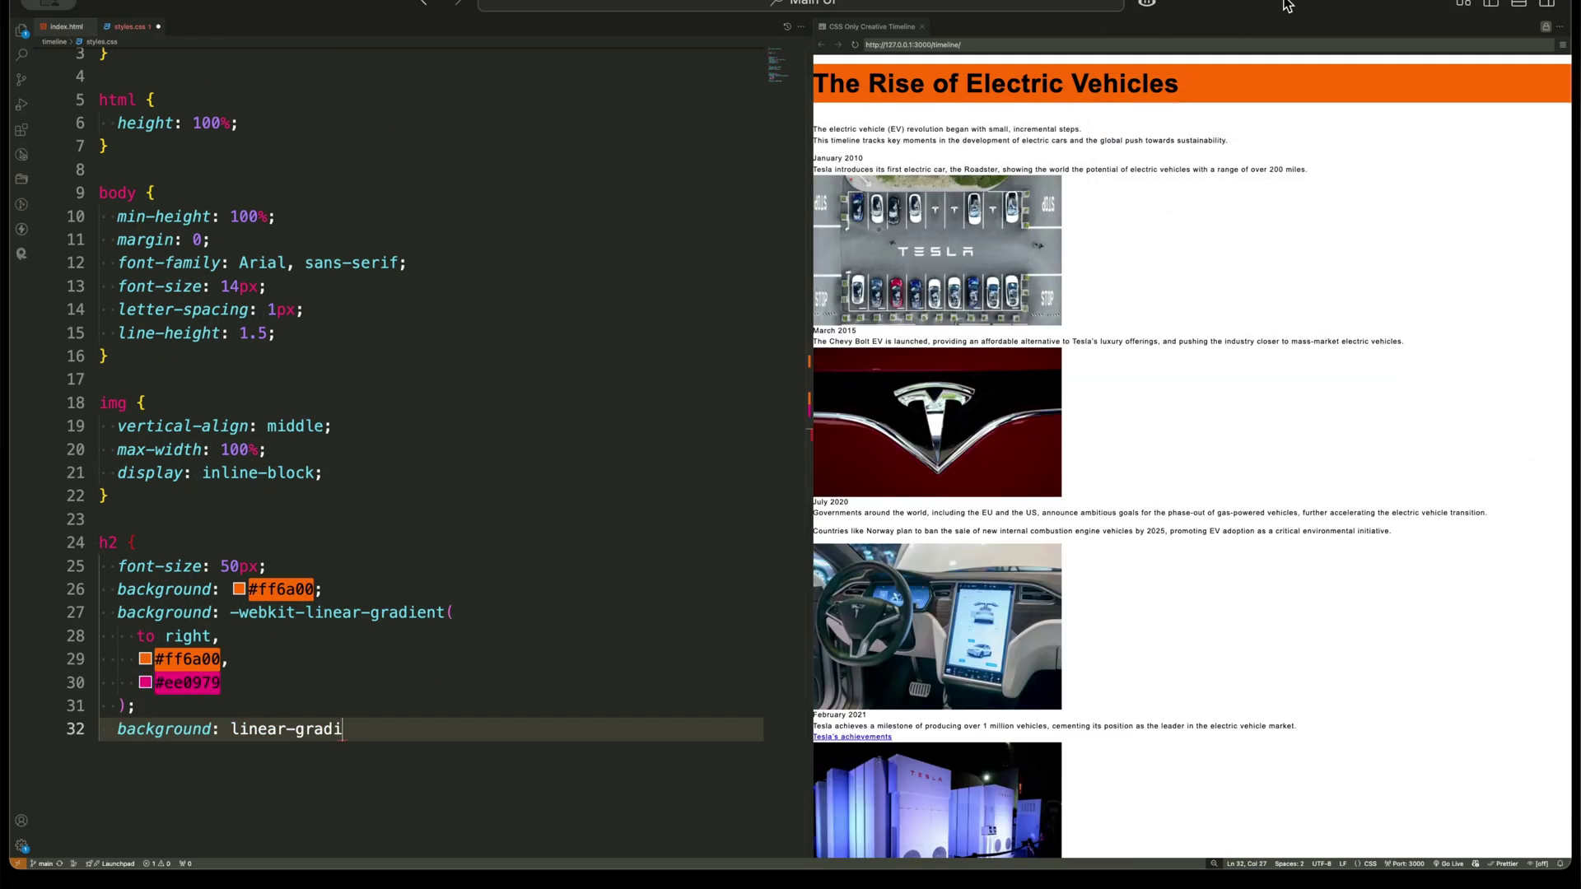
text(ent()
key(Return)
text(to right,)
key(Return)
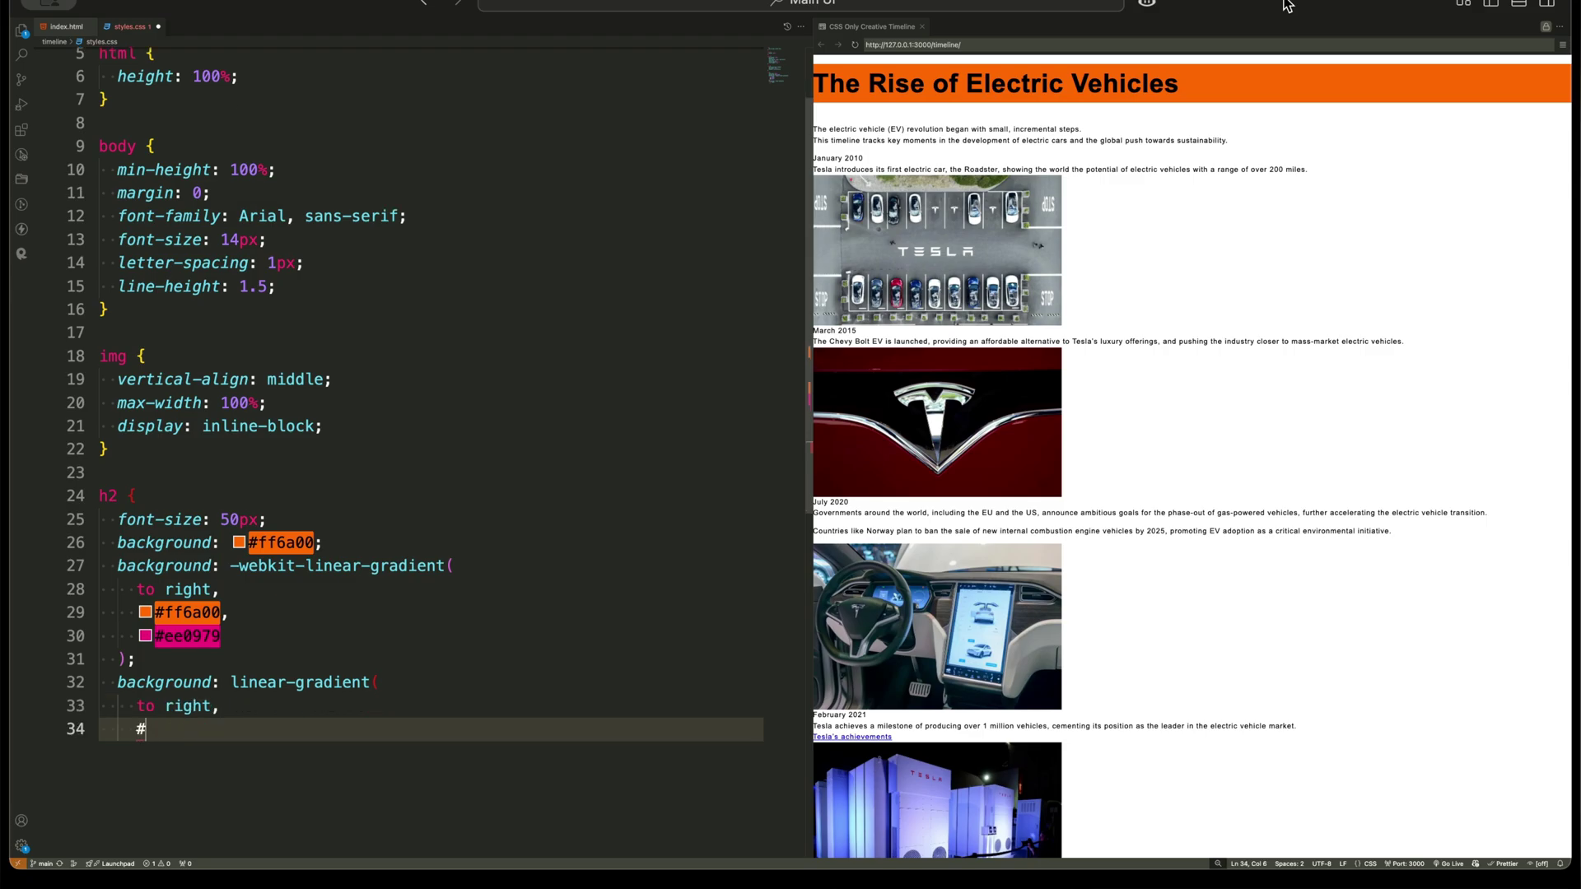
text(#ff6a00)
text(,)
key(Return)
text(#ee0979)
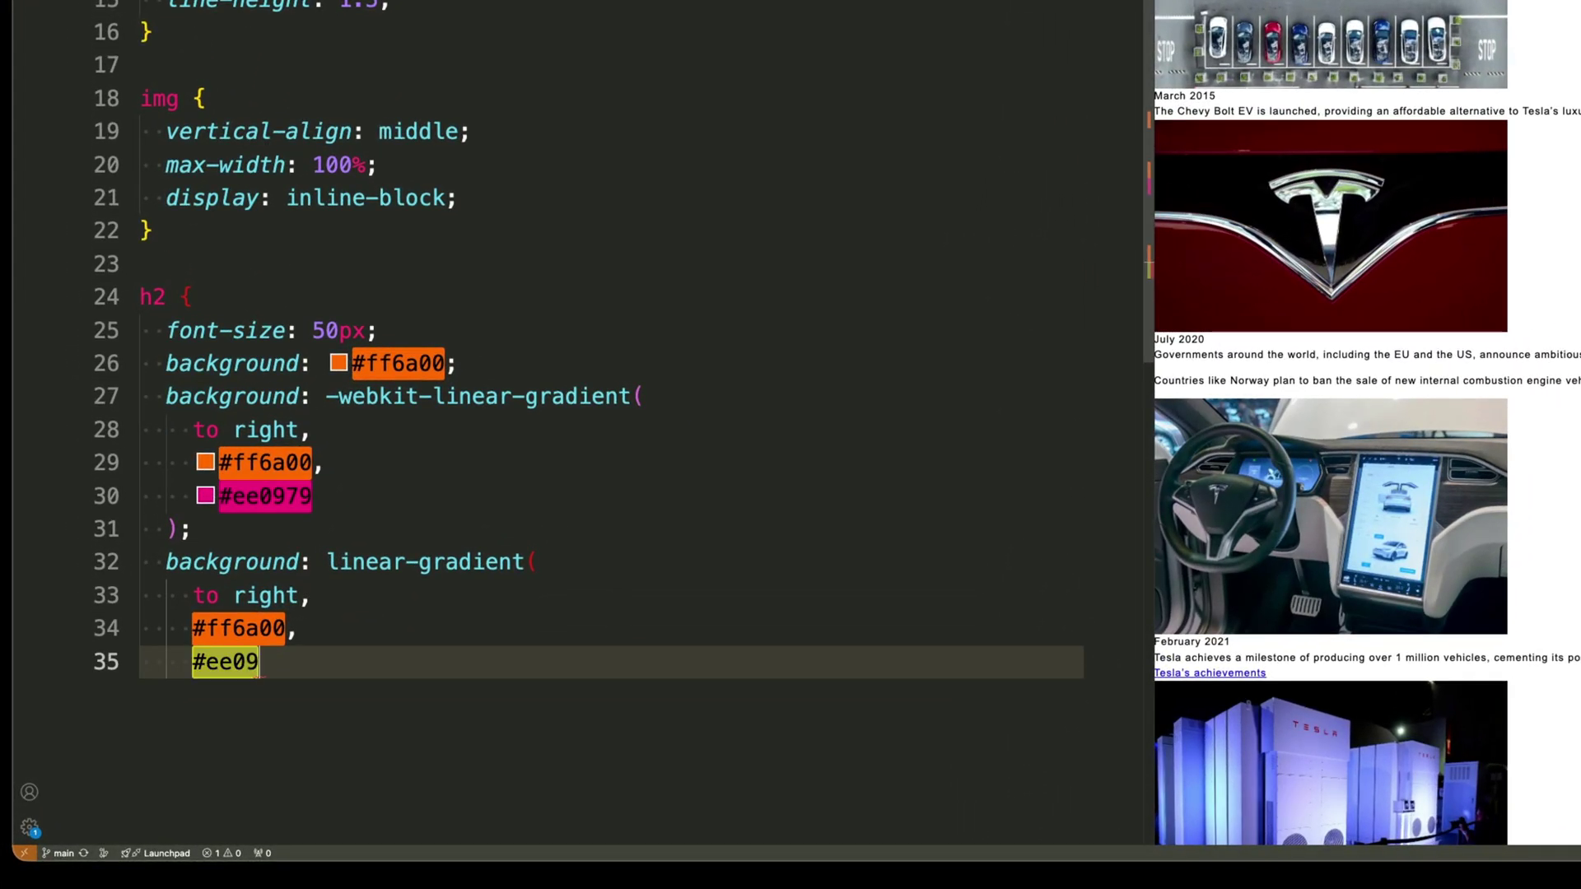
key(Return)
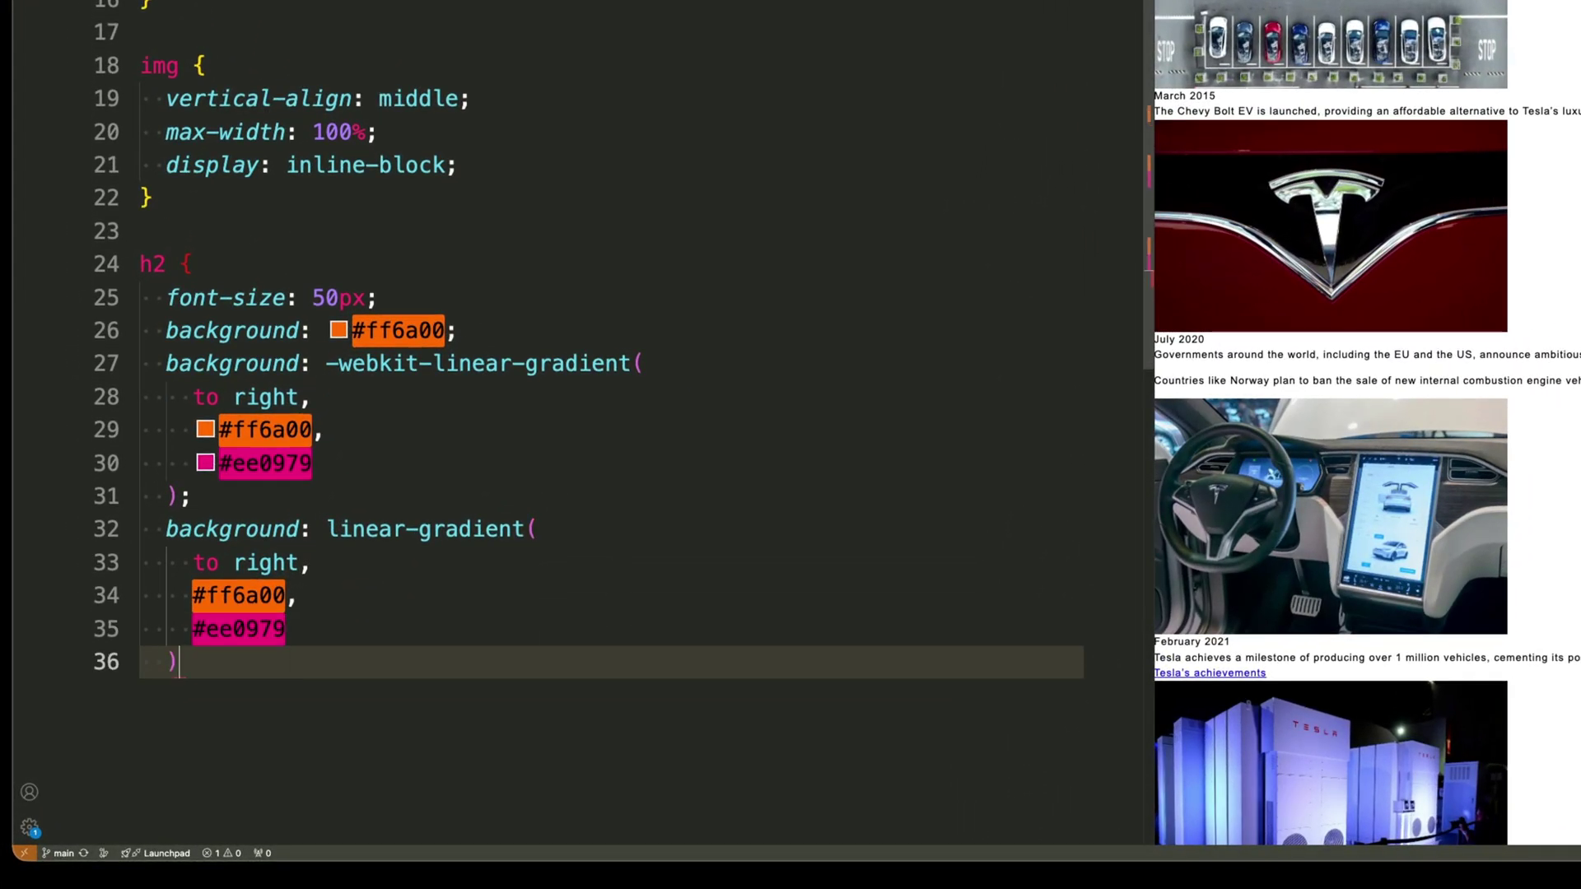
text();)
key(Return)
text(-webkit-backgroun)
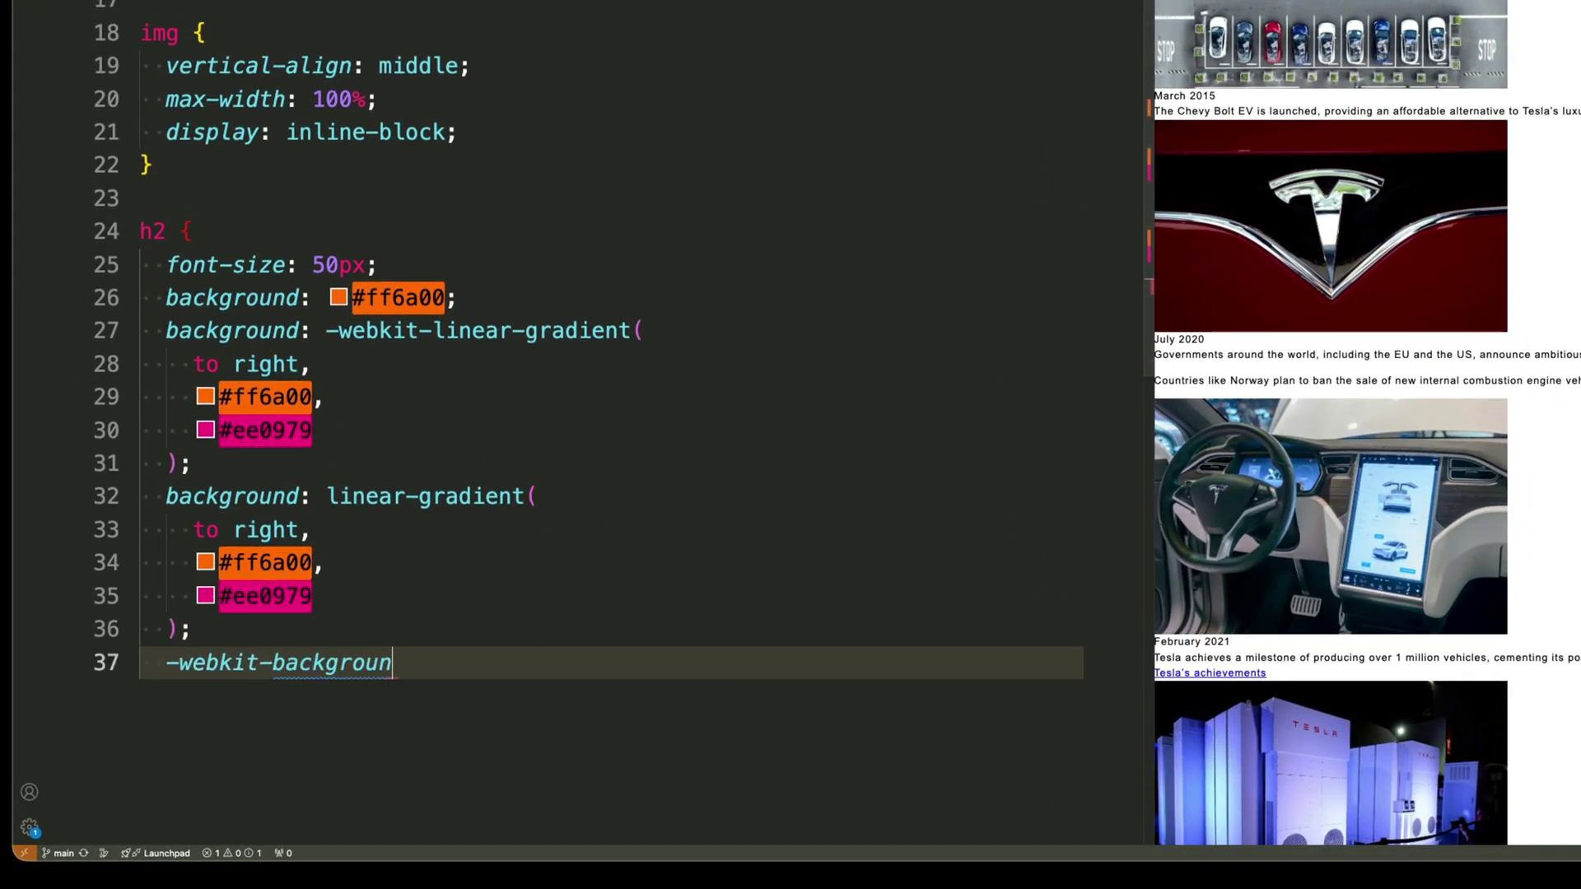
text(d-clip: text;)
key(Return)
text(-we)
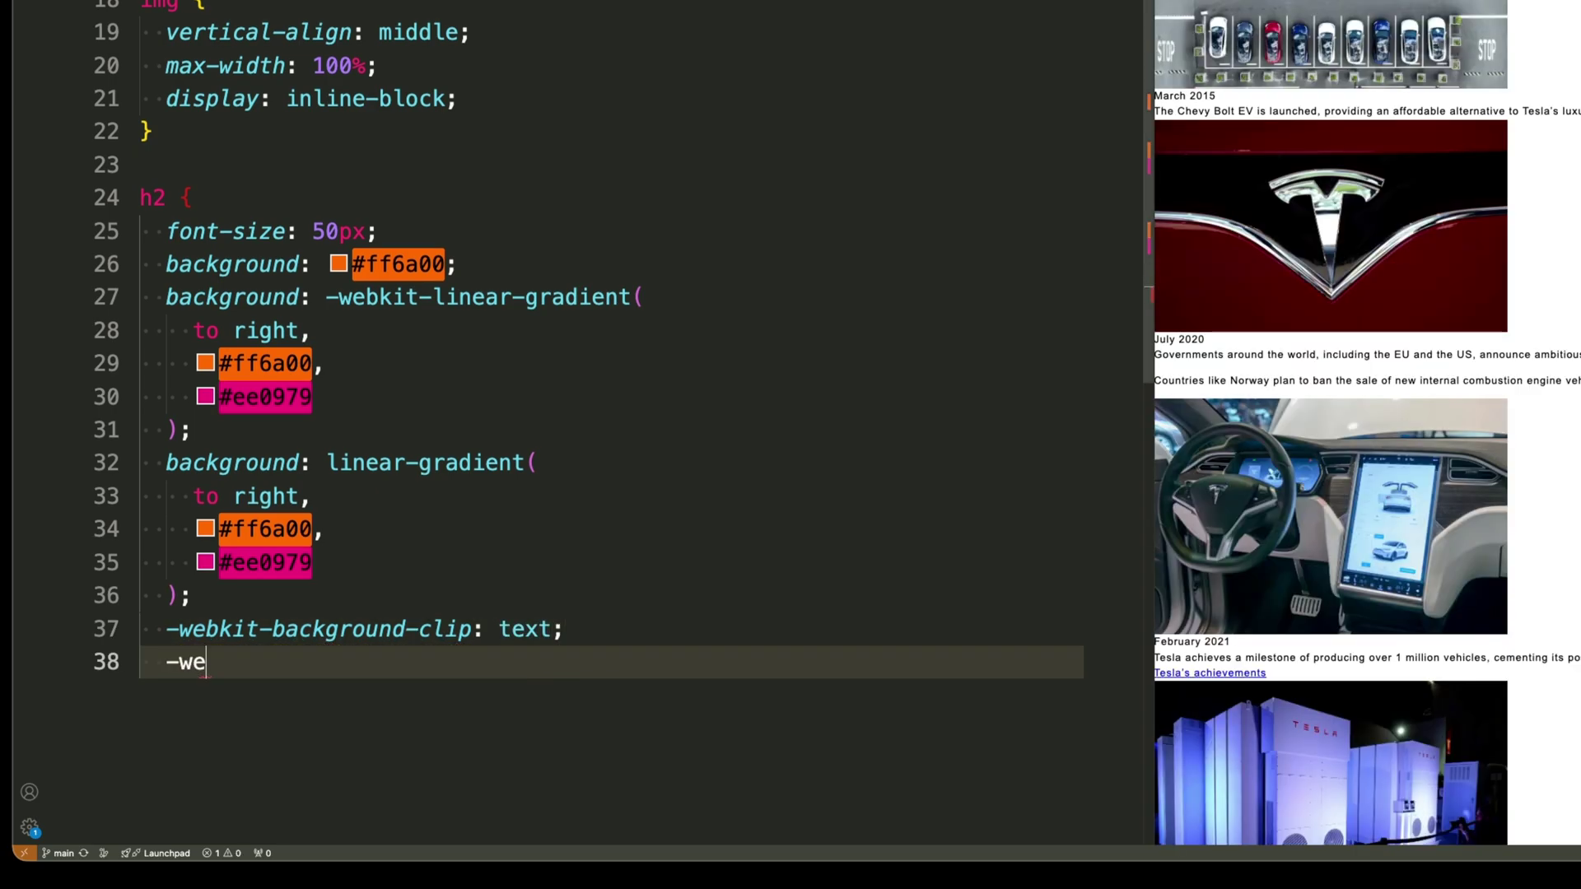
text(bkit-text-fill-colo)
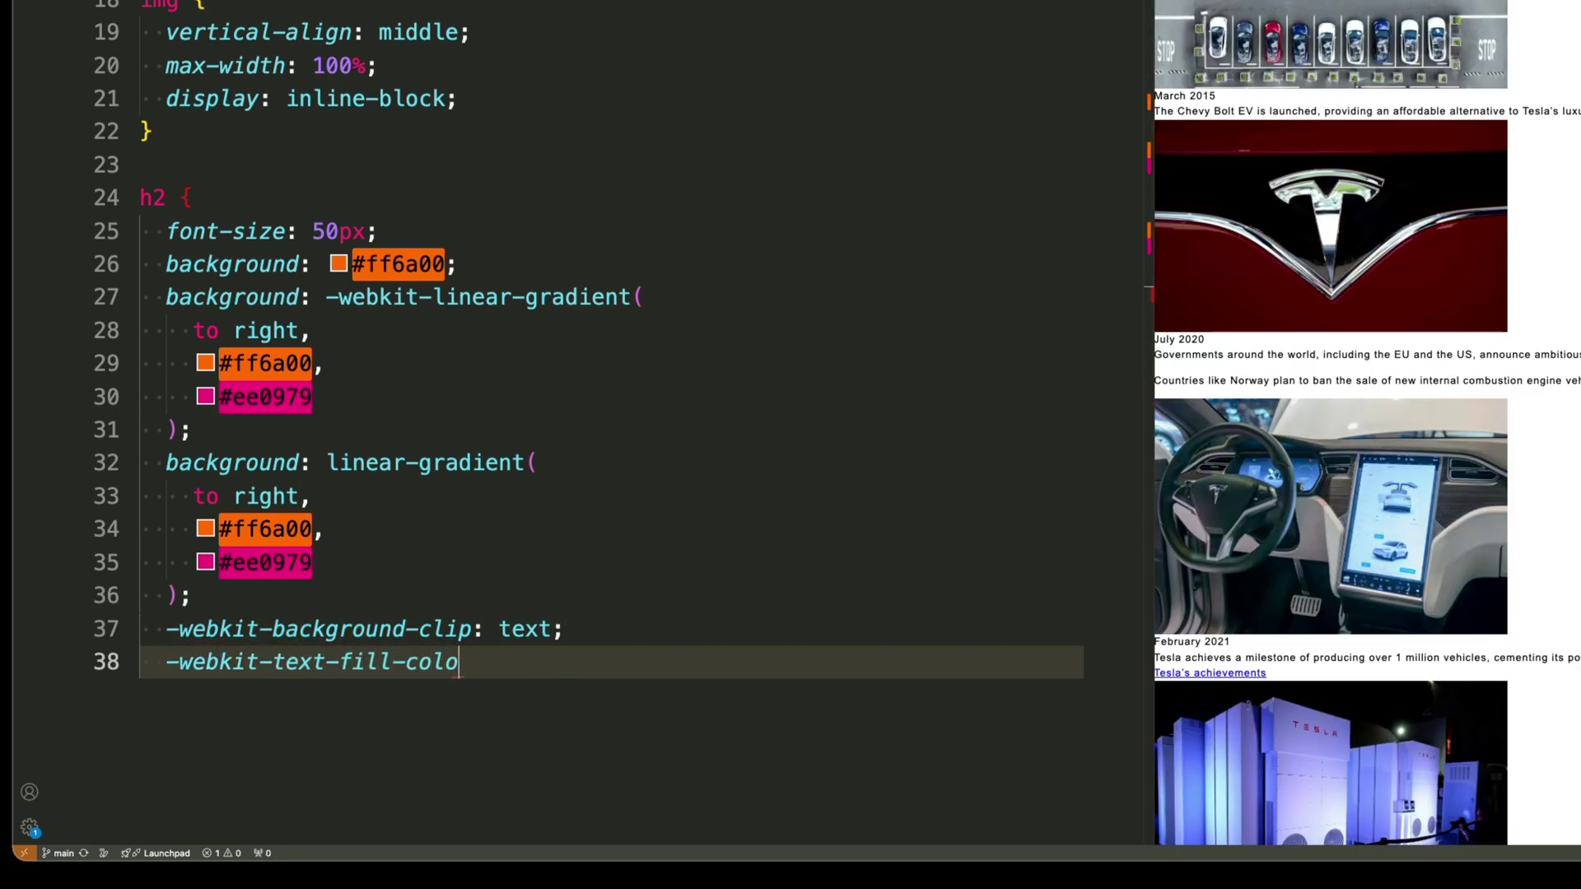
text(r: transparent;)
key(Return)
text(})
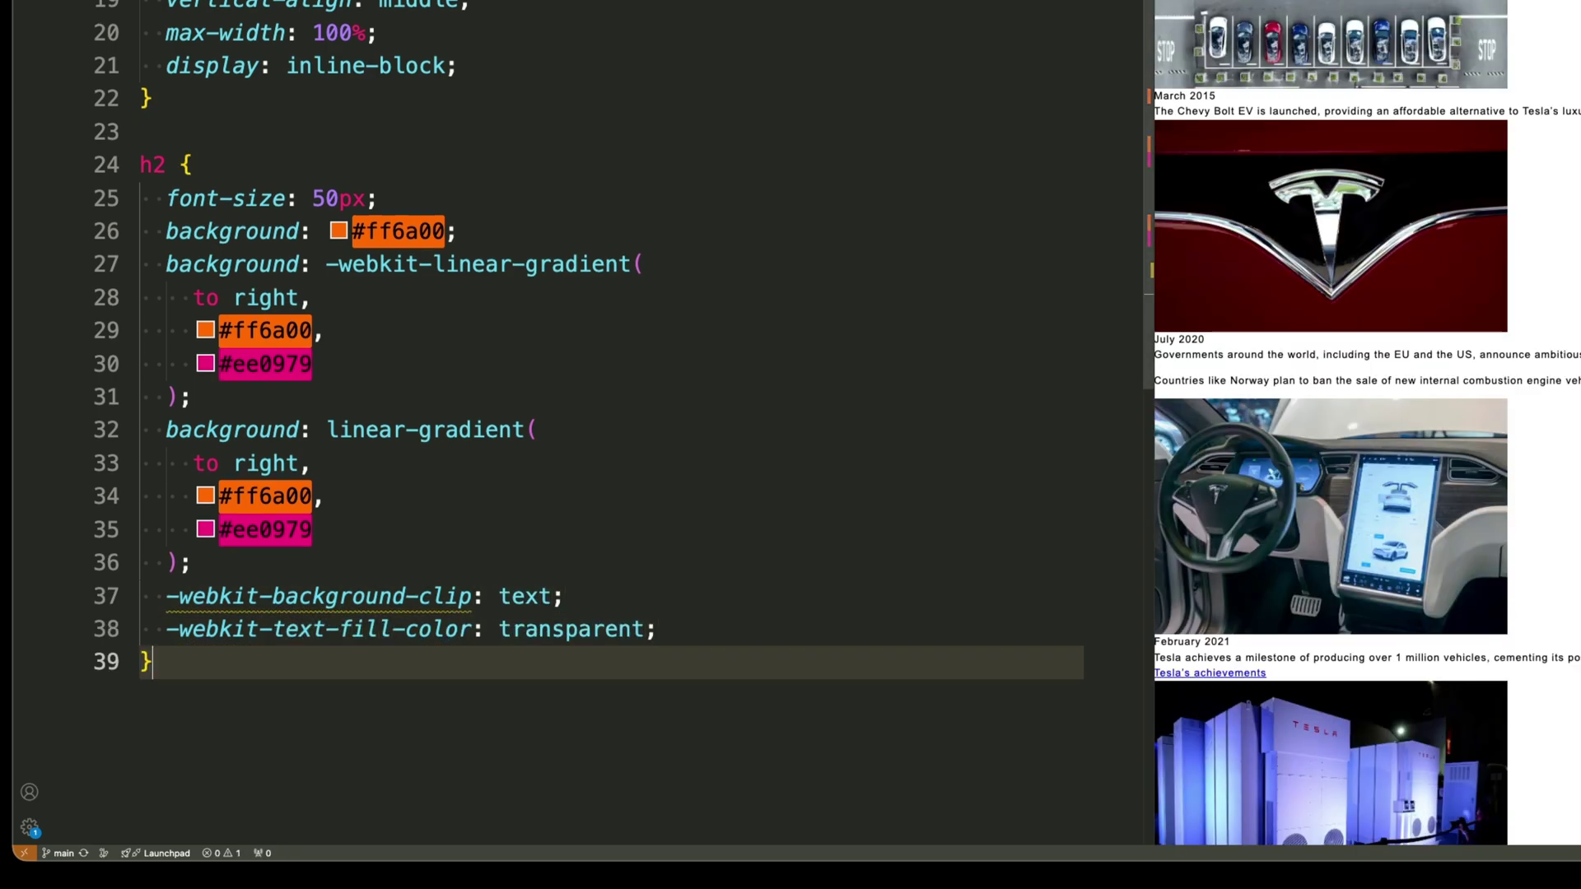
key(Return)
key(Return)
text(.inline-block {)
Add .inline-block with max-width 100% and display inline-block.
key(Return)
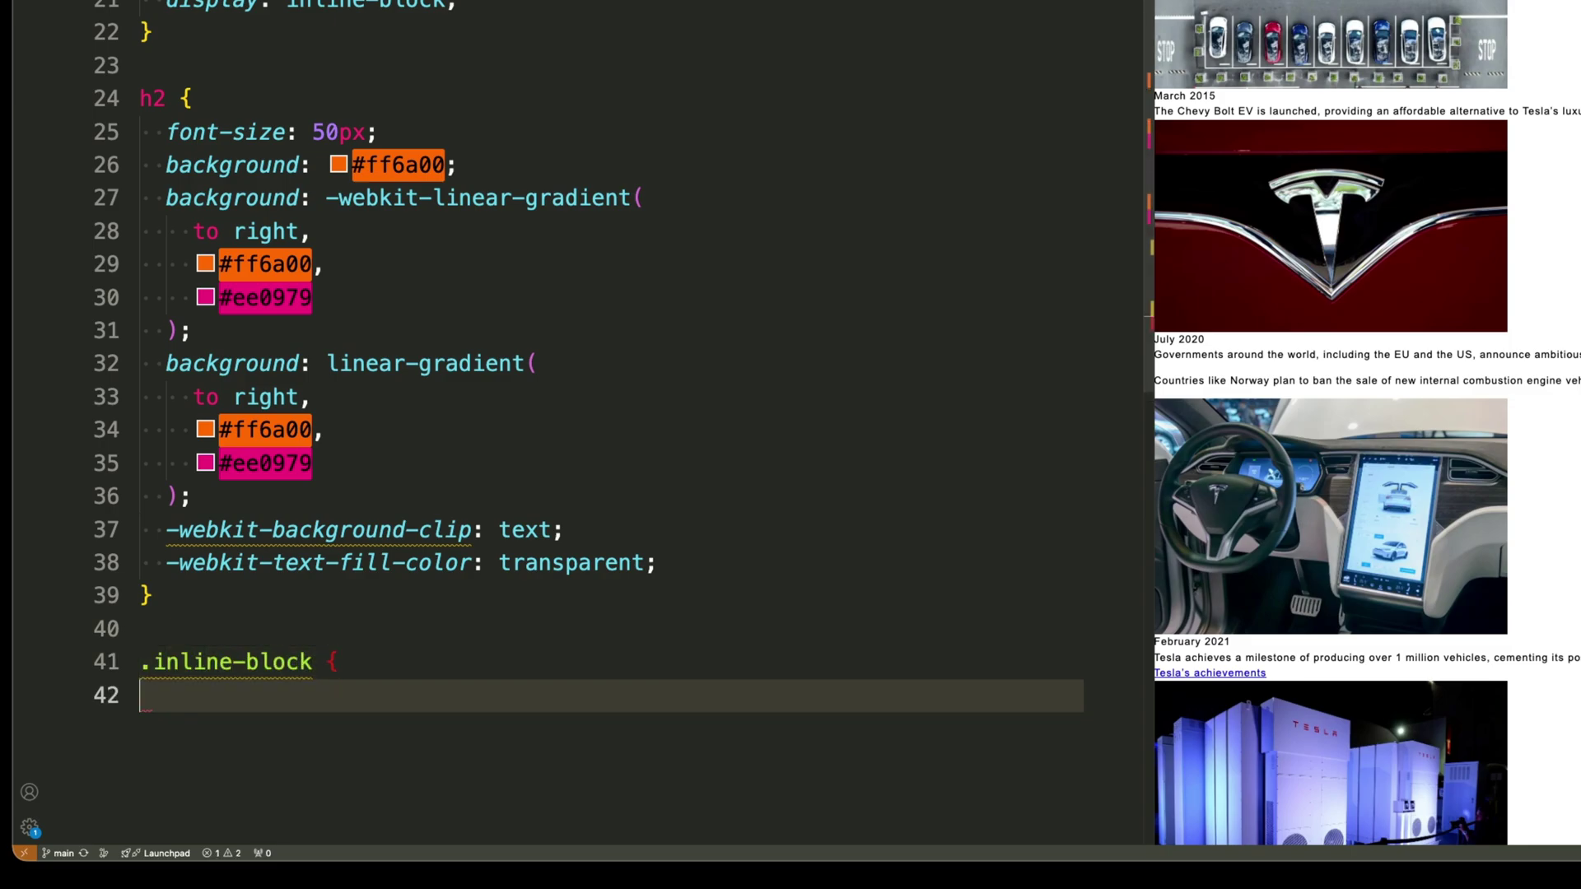
text(max-width: 100%;)
key(Return)
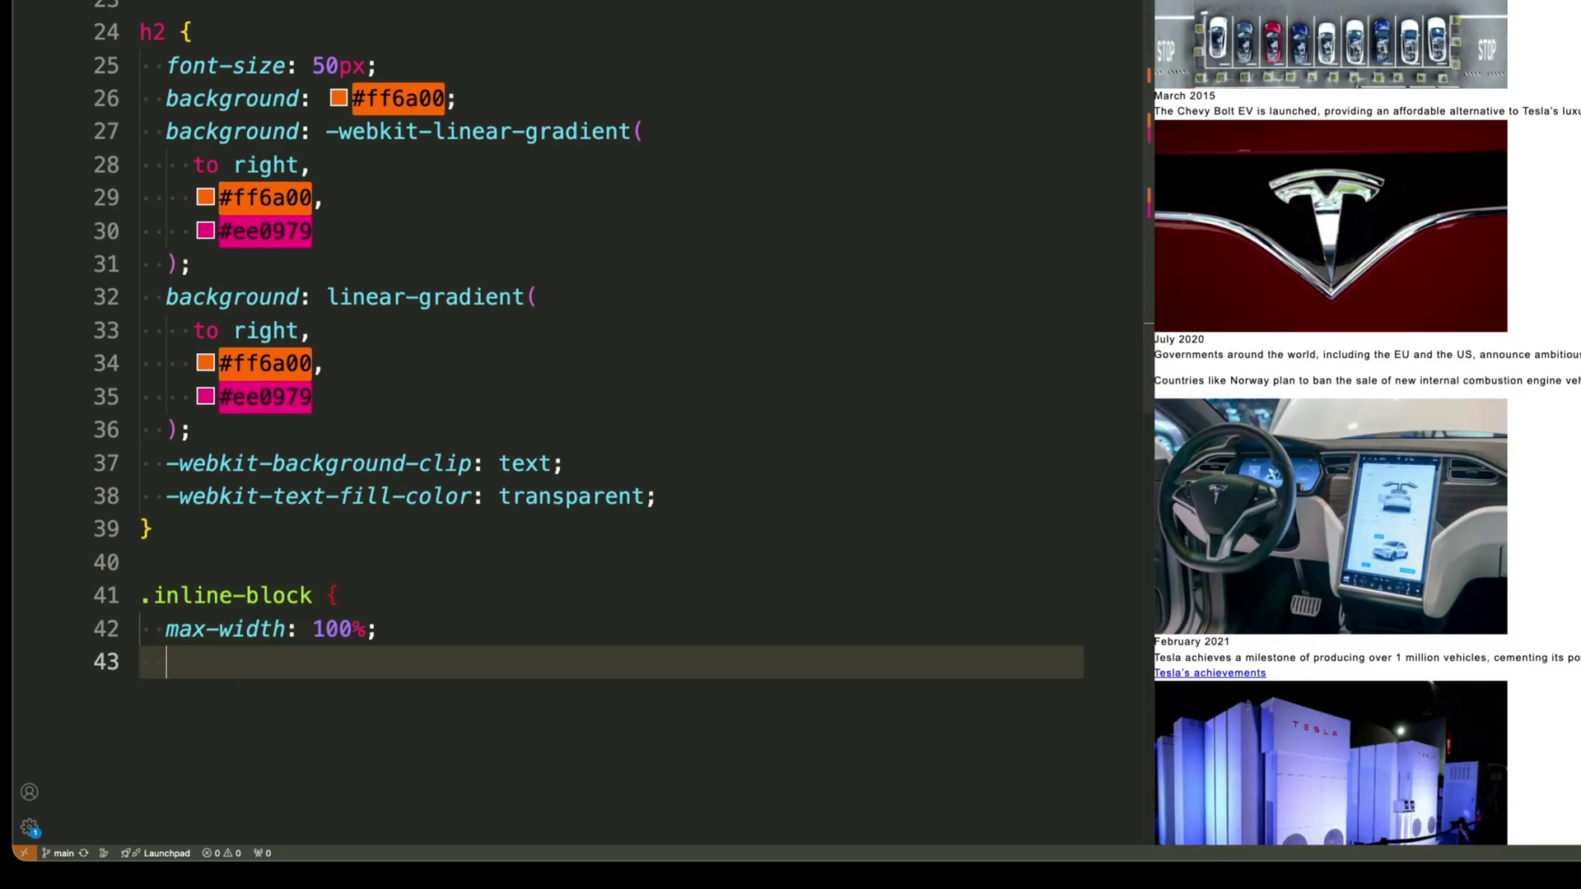
text(dis)
text(play: inline-)
text(blo)
text(ck;)
key(Return)
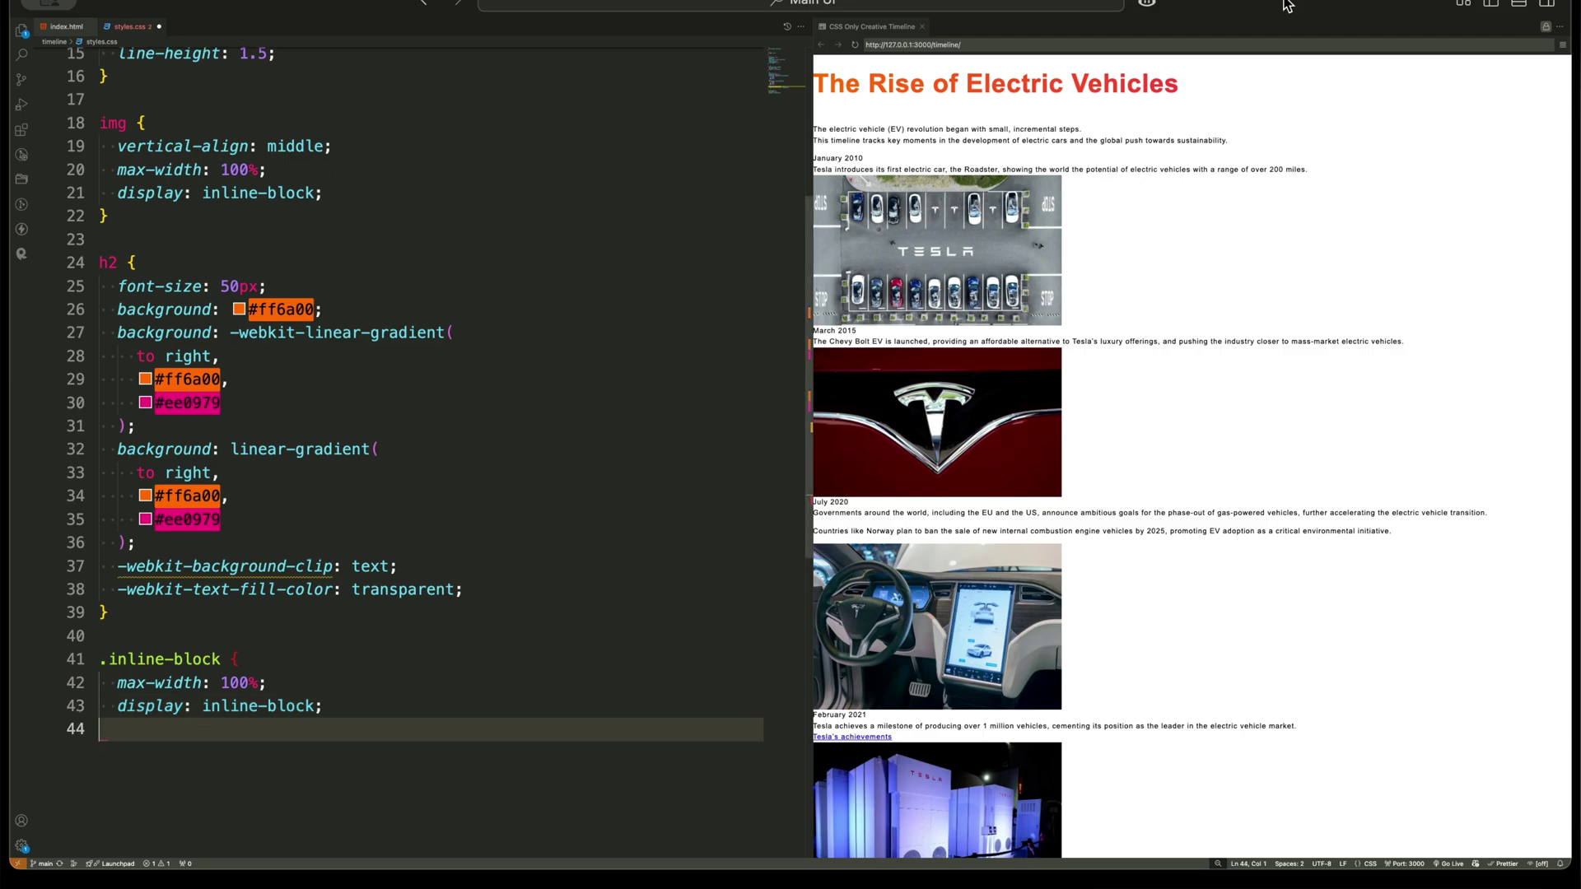
text(})
key(Return)
key(Return)
text(.page-wrapper {)
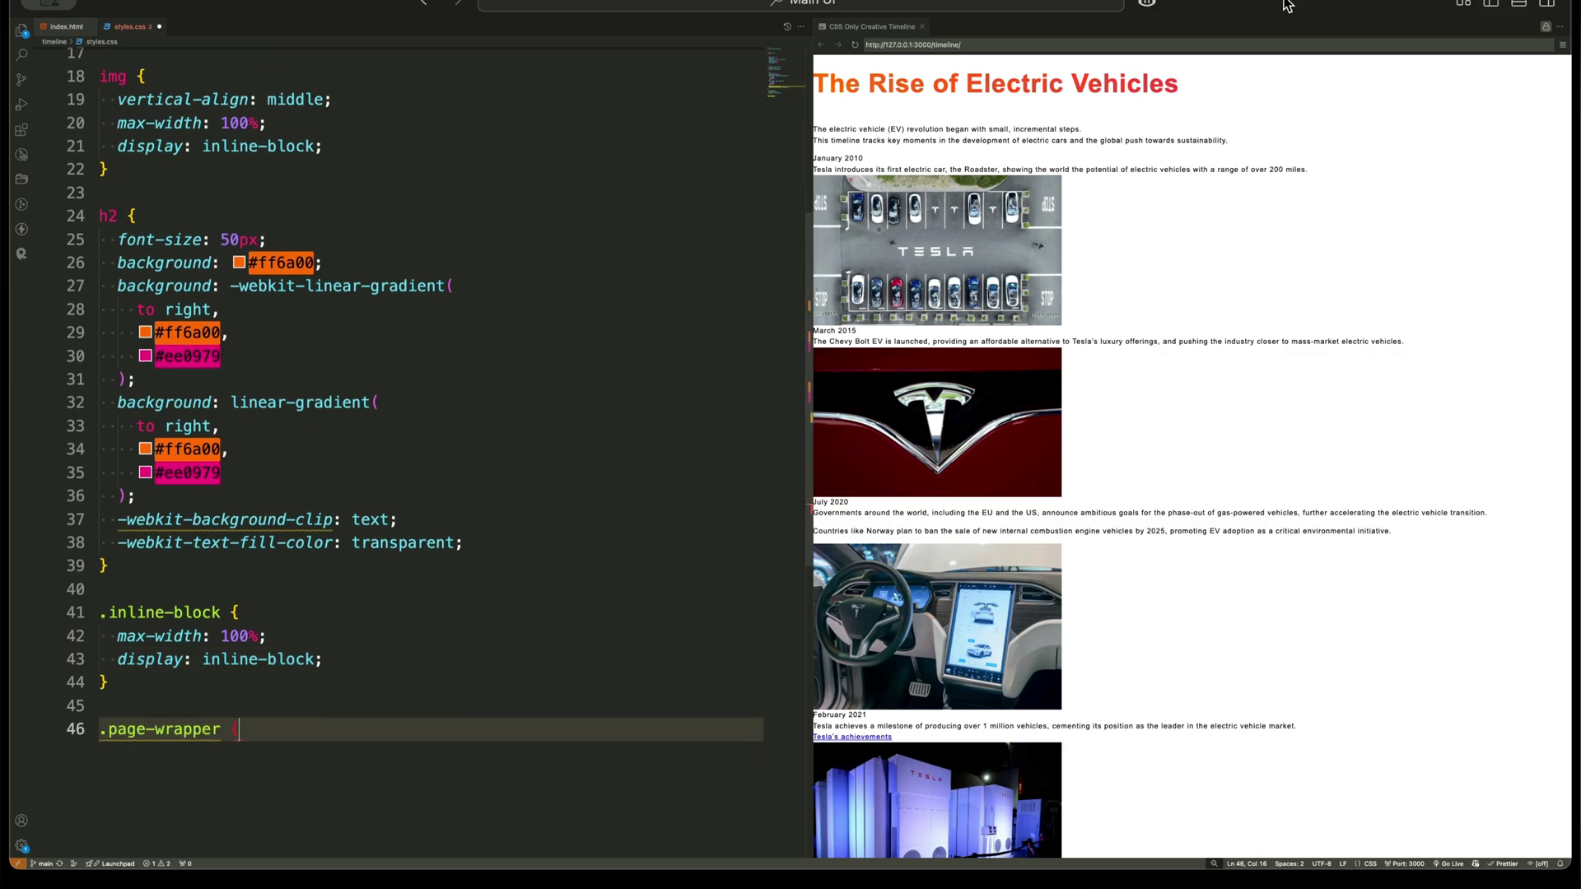
Add .page-wrapper with z-index 0 and position relative.
key(Return)
text(z-index: 0;)
key(Return)
text(positi)
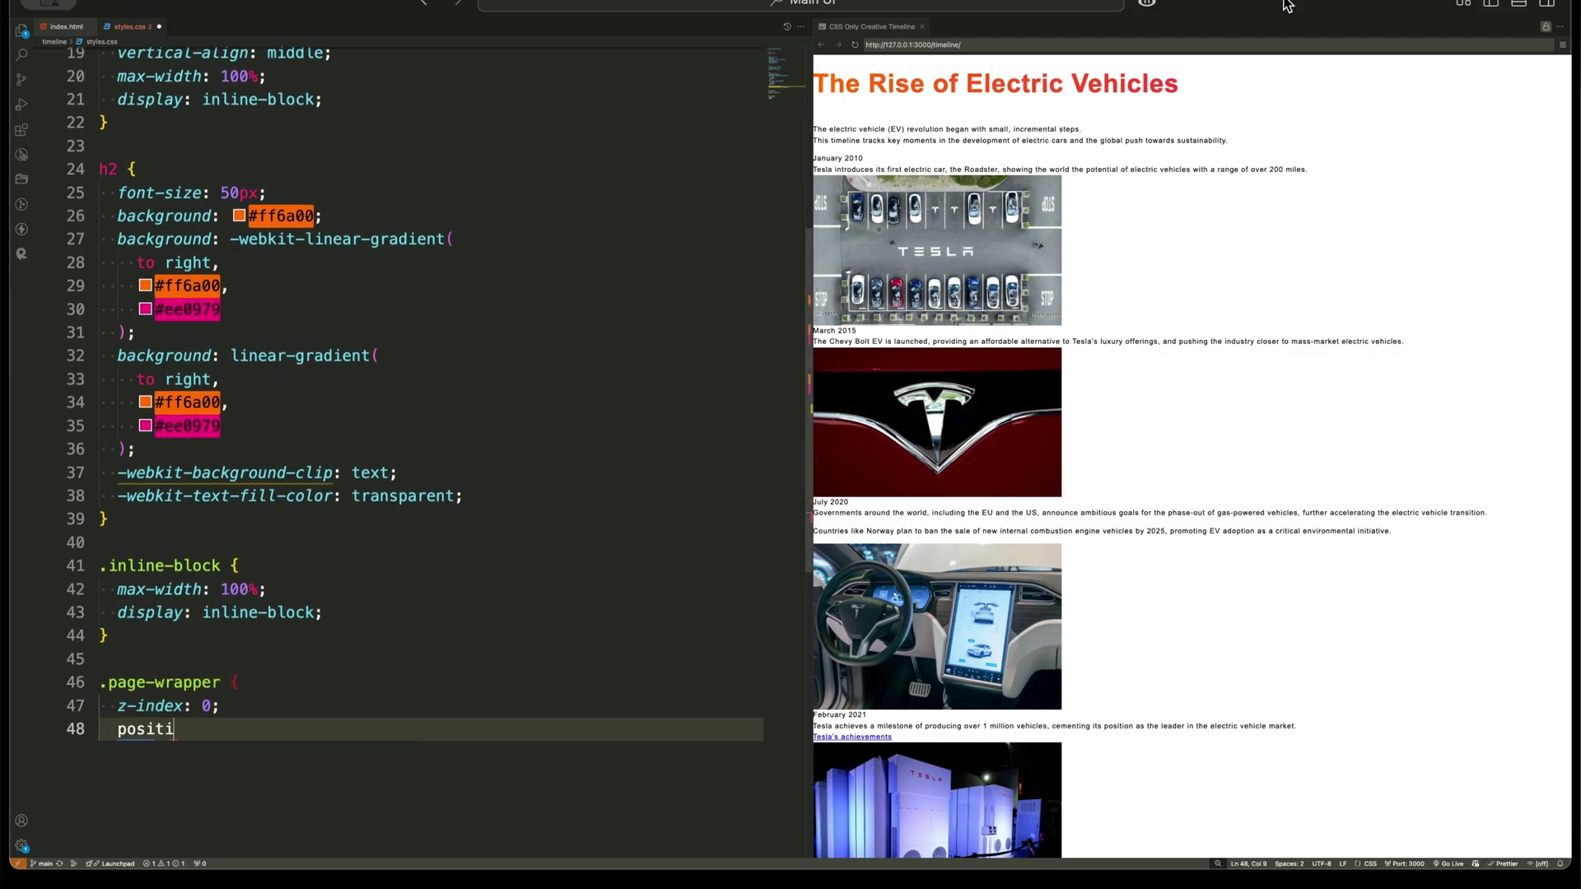
text(on: relative;)
key(Return)
text(})
key(Return)
key(Return)
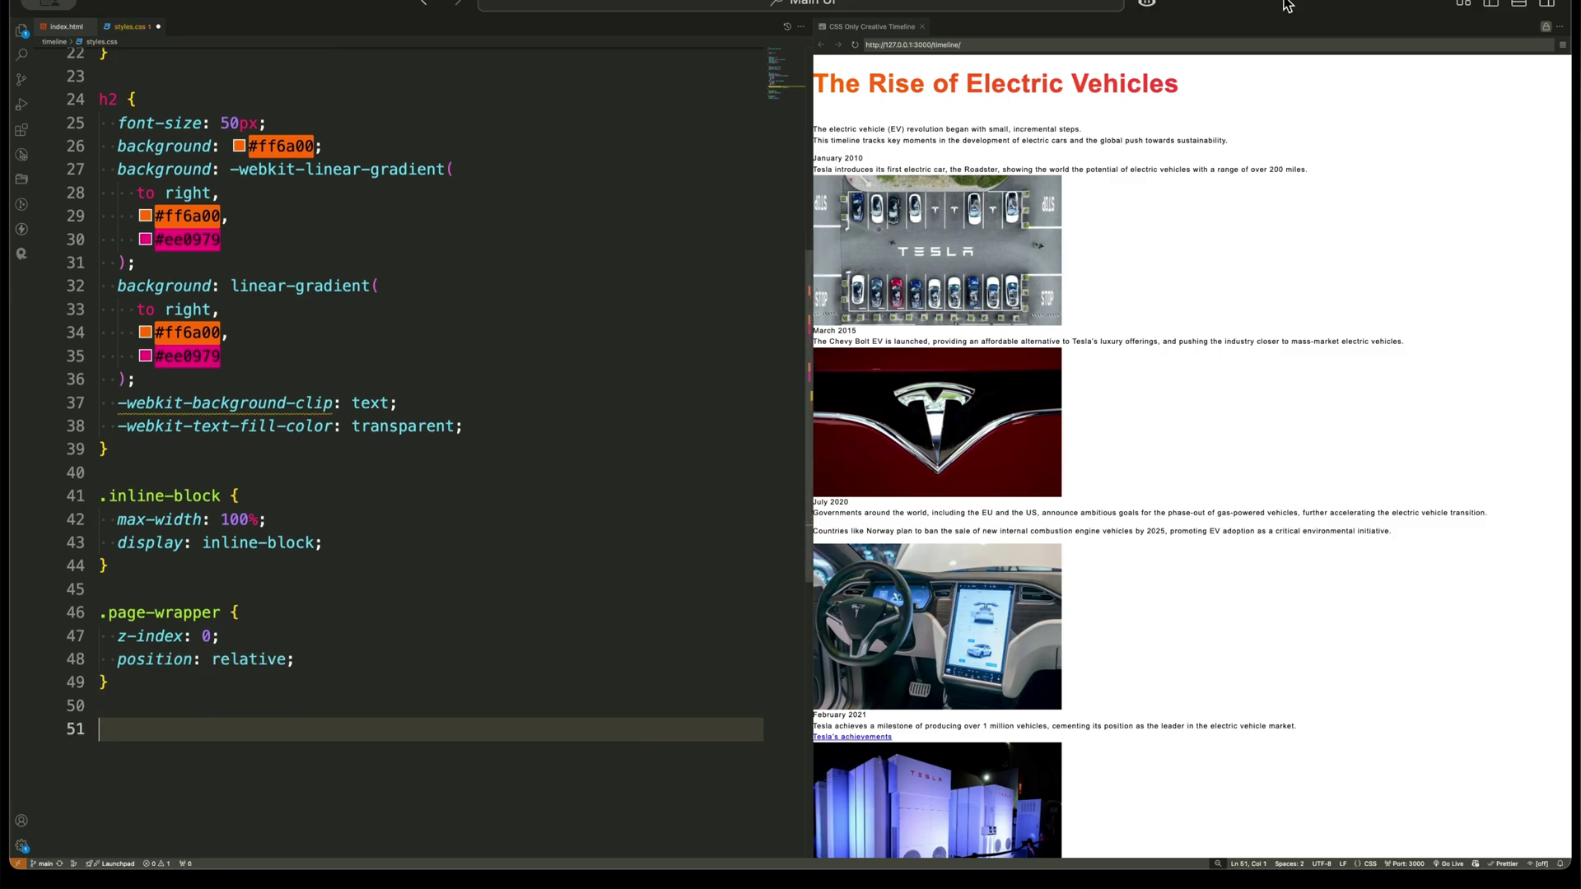
text(.container {)
Add .container with 90vw width, 1360px max-width and auto side margins.
key(Return)
text(width)
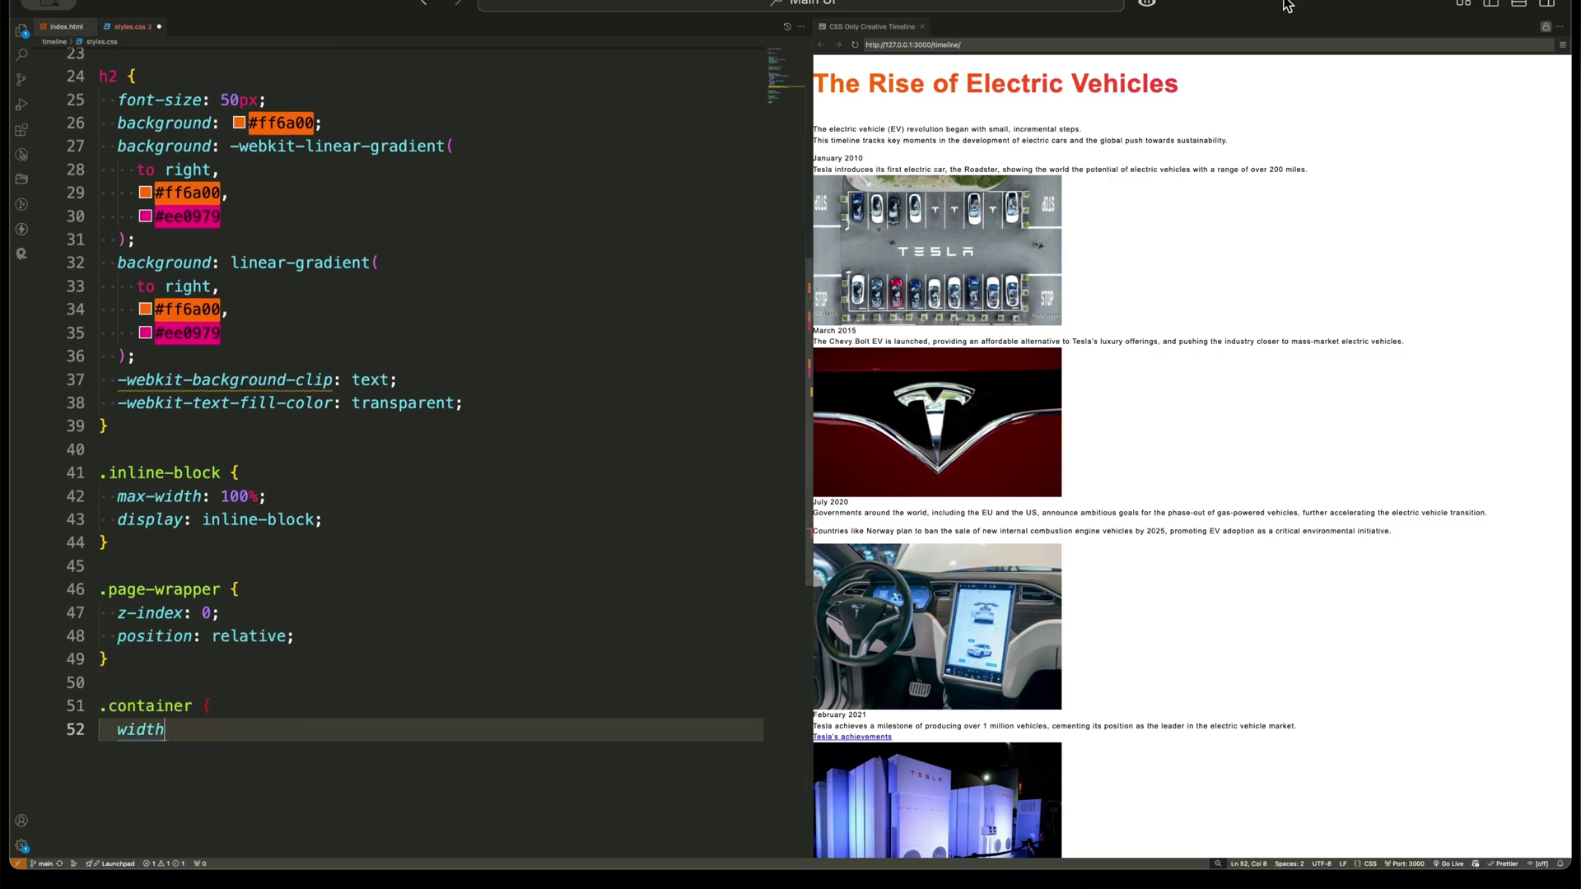
text(: 90vw;)
key(Return)
text(width: 1360px;)
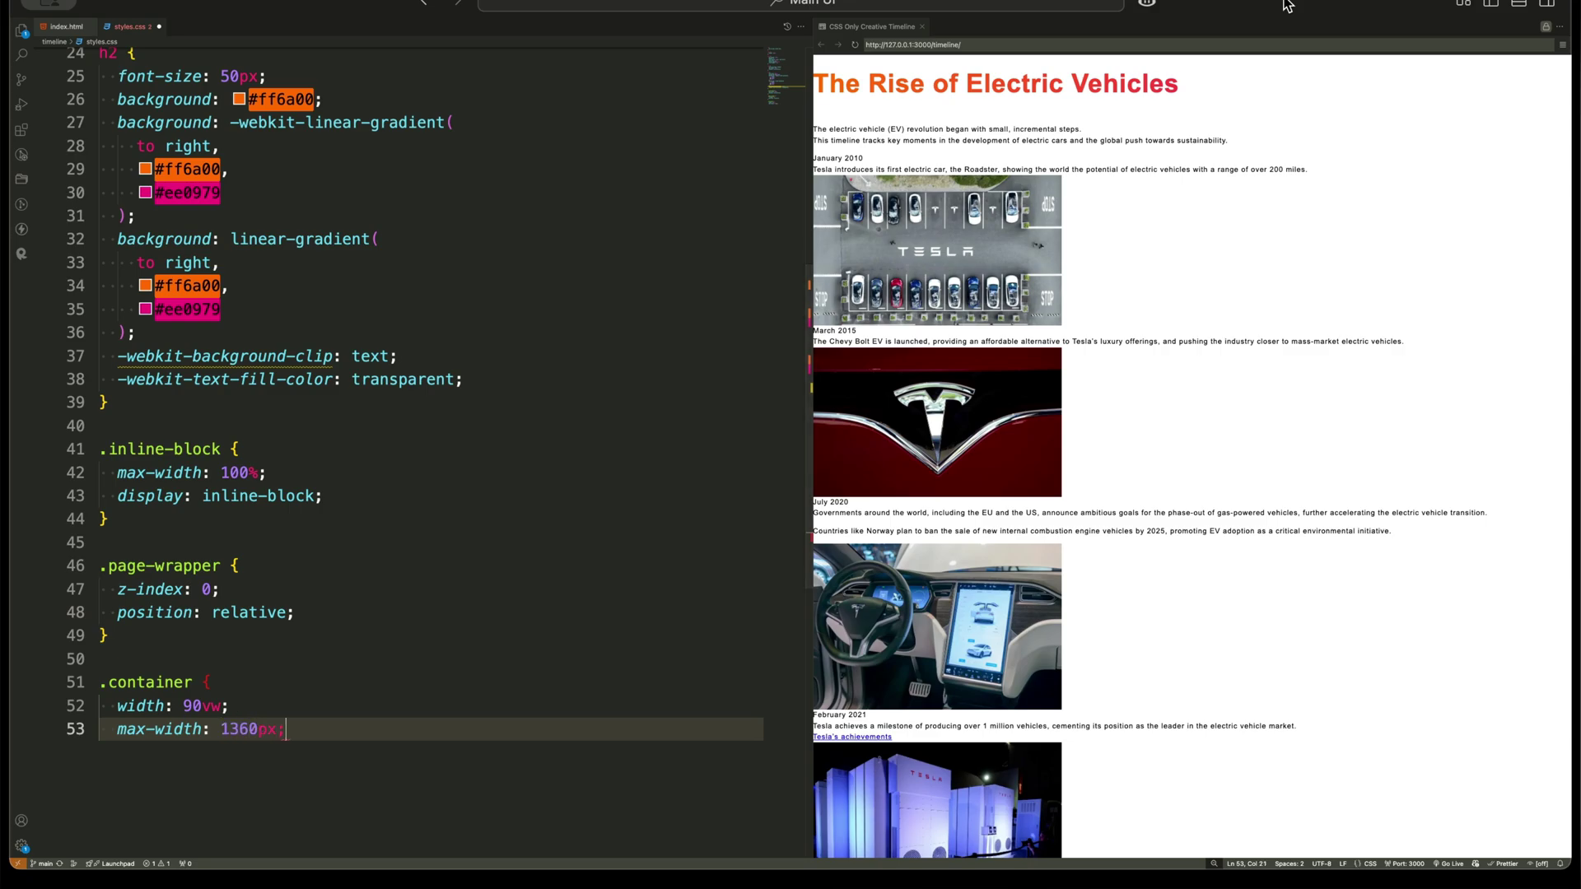
key(Return)
text(margin)
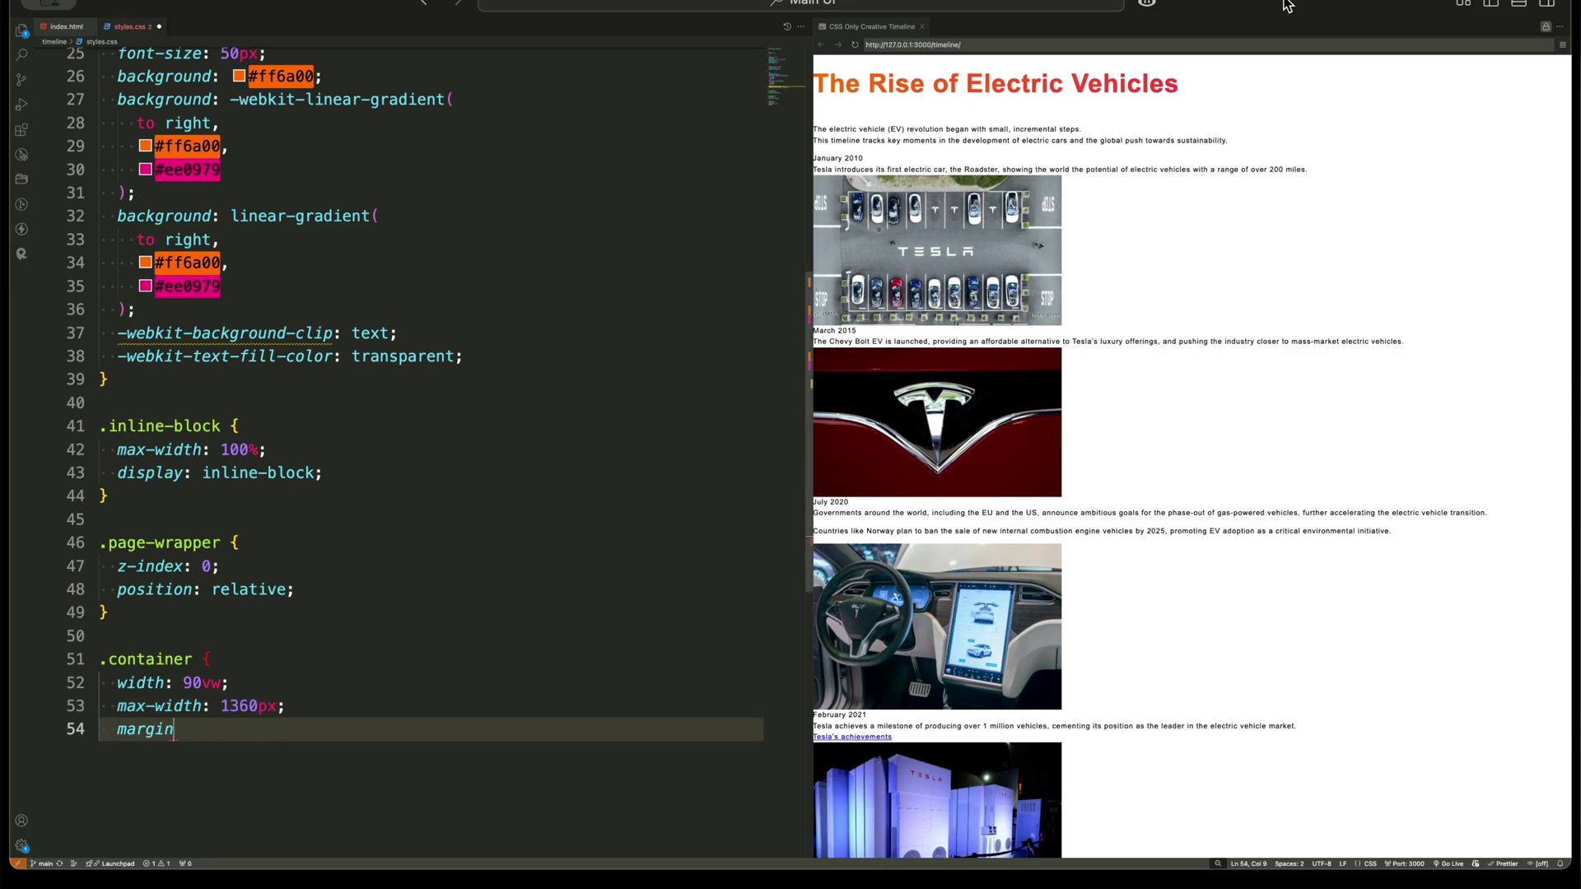
text(-left: auto;)
key(Return)
text(marg)
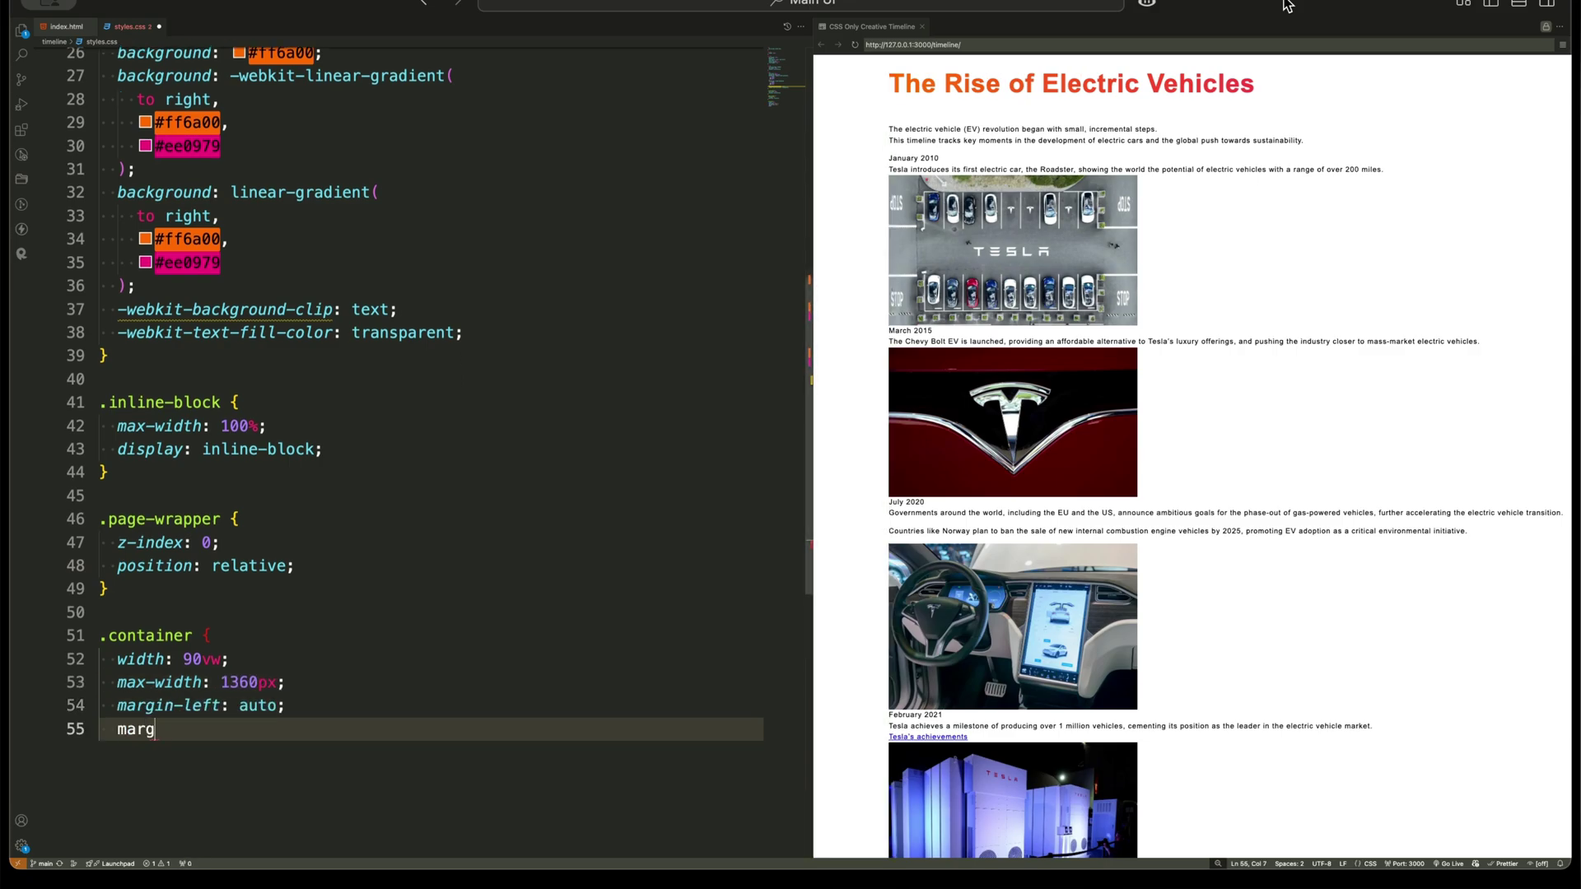
text(in-right: auto;)
key(Return)
text(})
key(Return)
key(Return)
text(.margin-bottom-mediu)
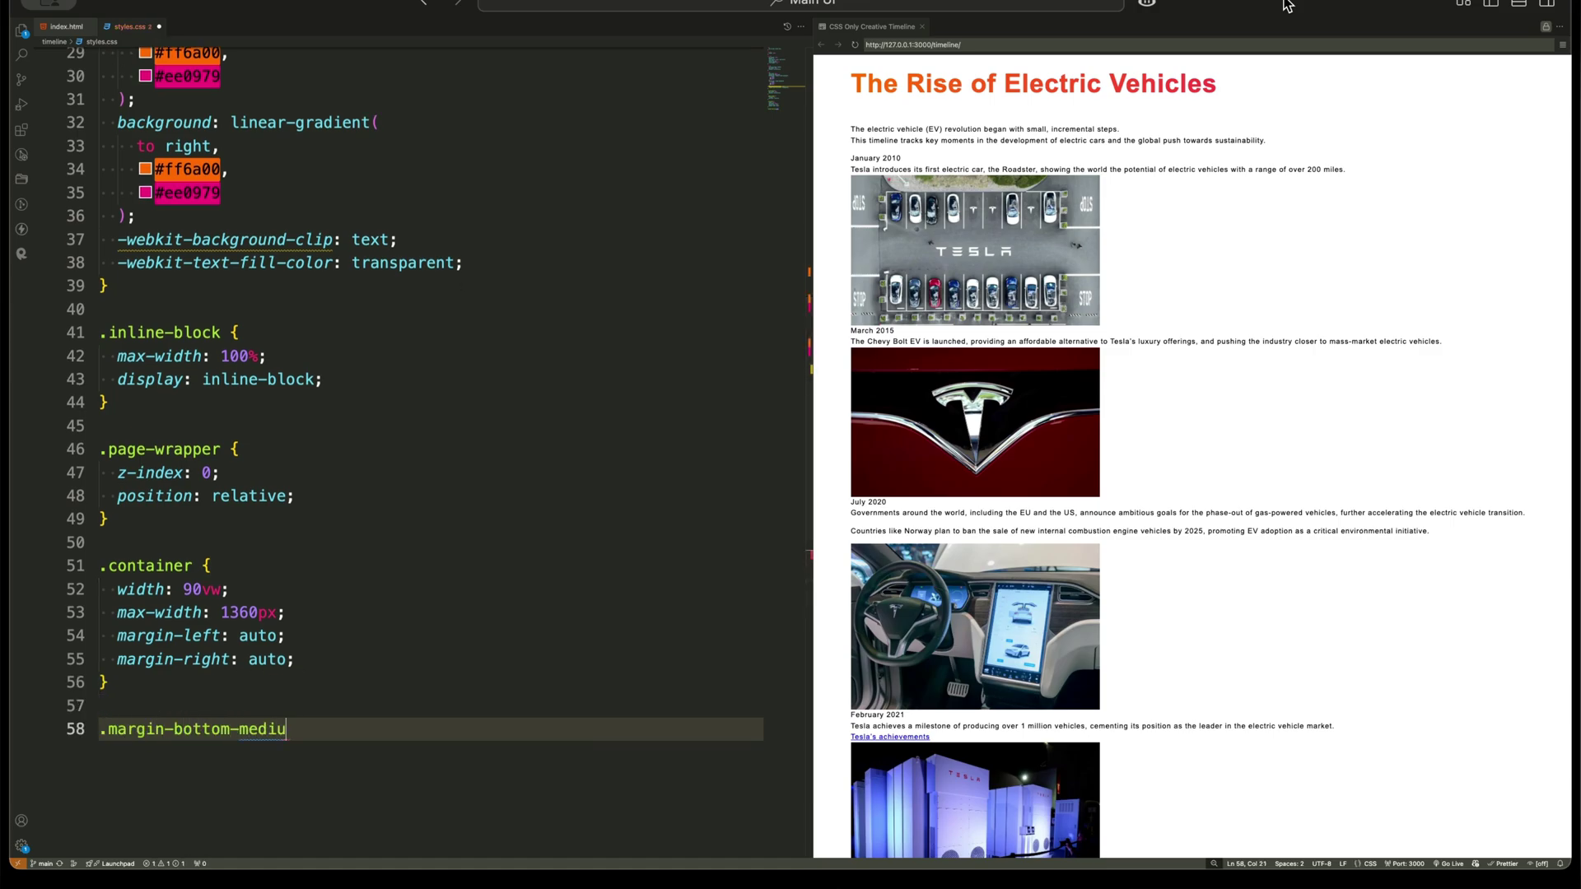
text(m {)
Add .margin-bottom-medium with 32px bottom margin and a .paragraph-large font-size rule.
key(Return)
text(margin-b)
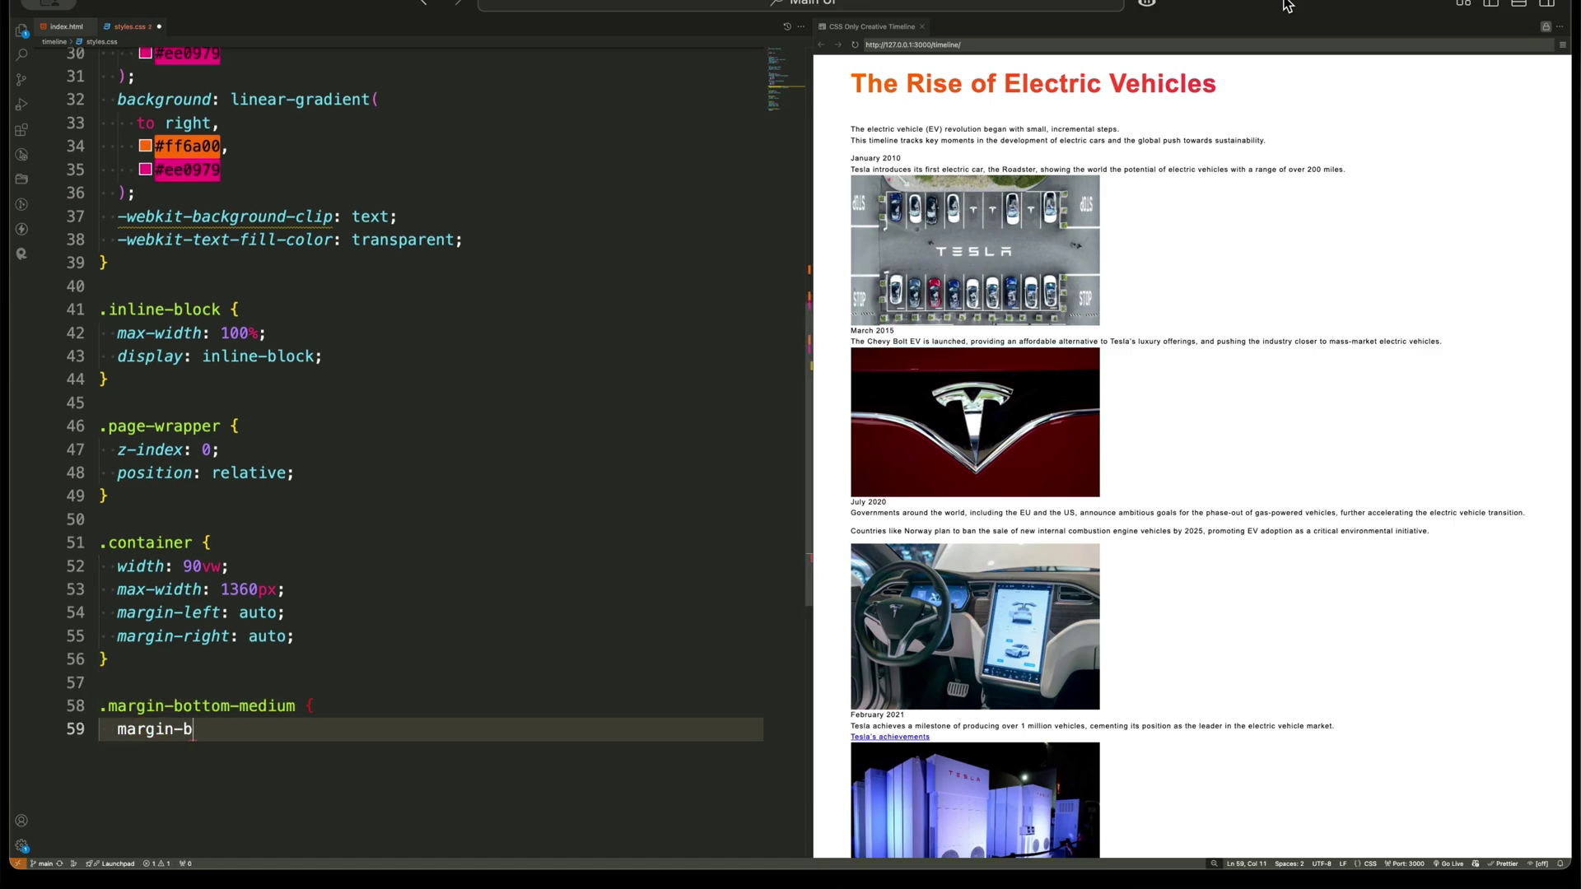
text(ottom)
text(: 32px;)
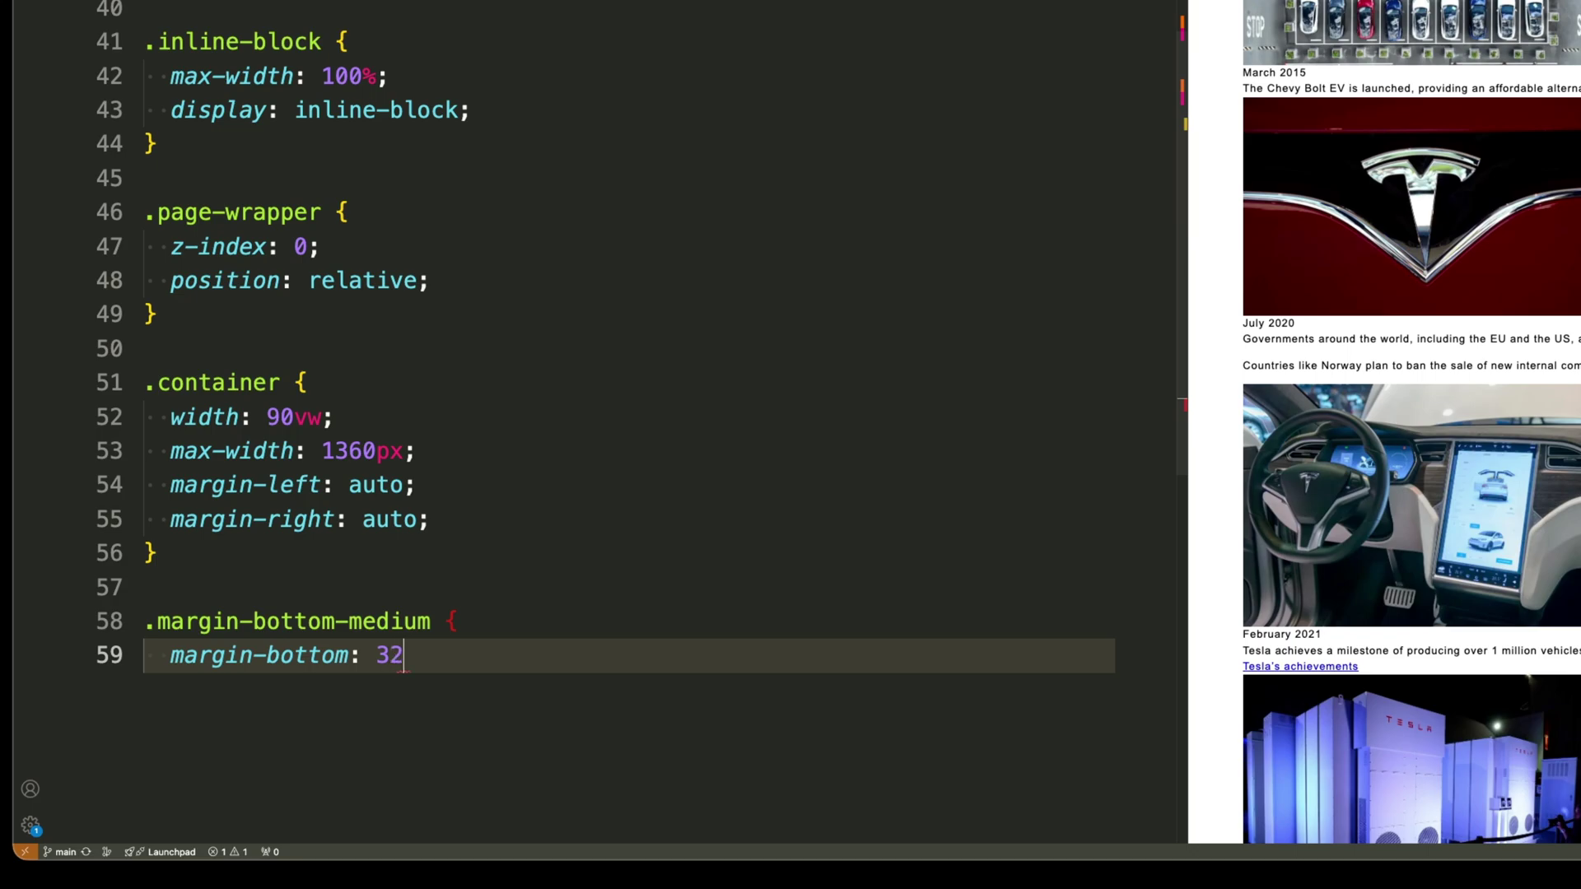
key(Return)
text(})
key(Return)
key(Return)
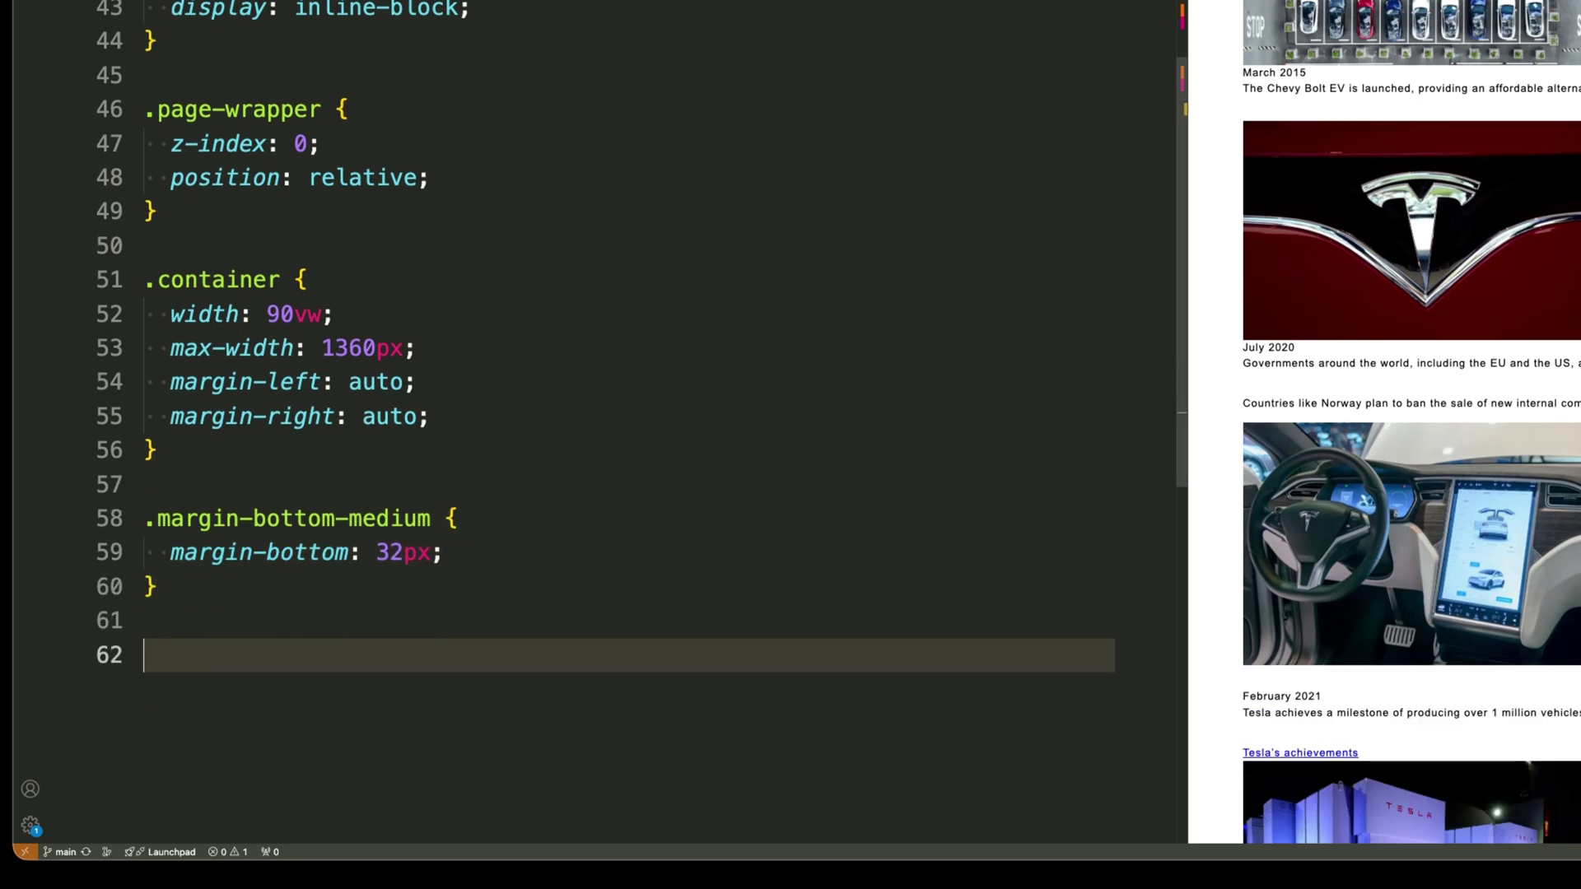
text(.paragraph-large)
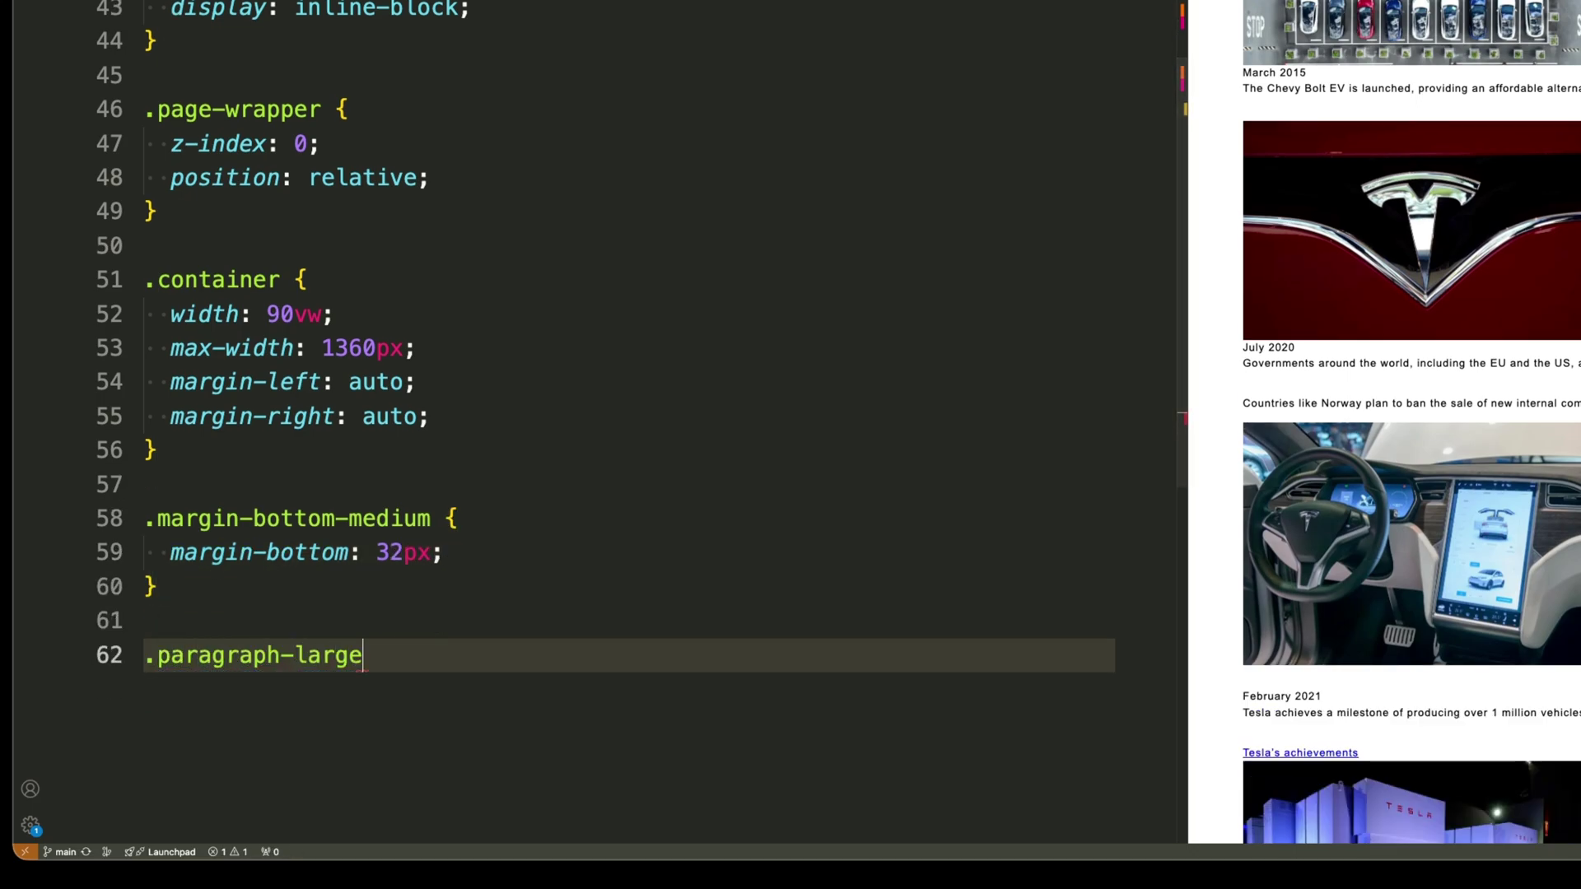
text( {)
key(Return)
text(letter-spacing:)
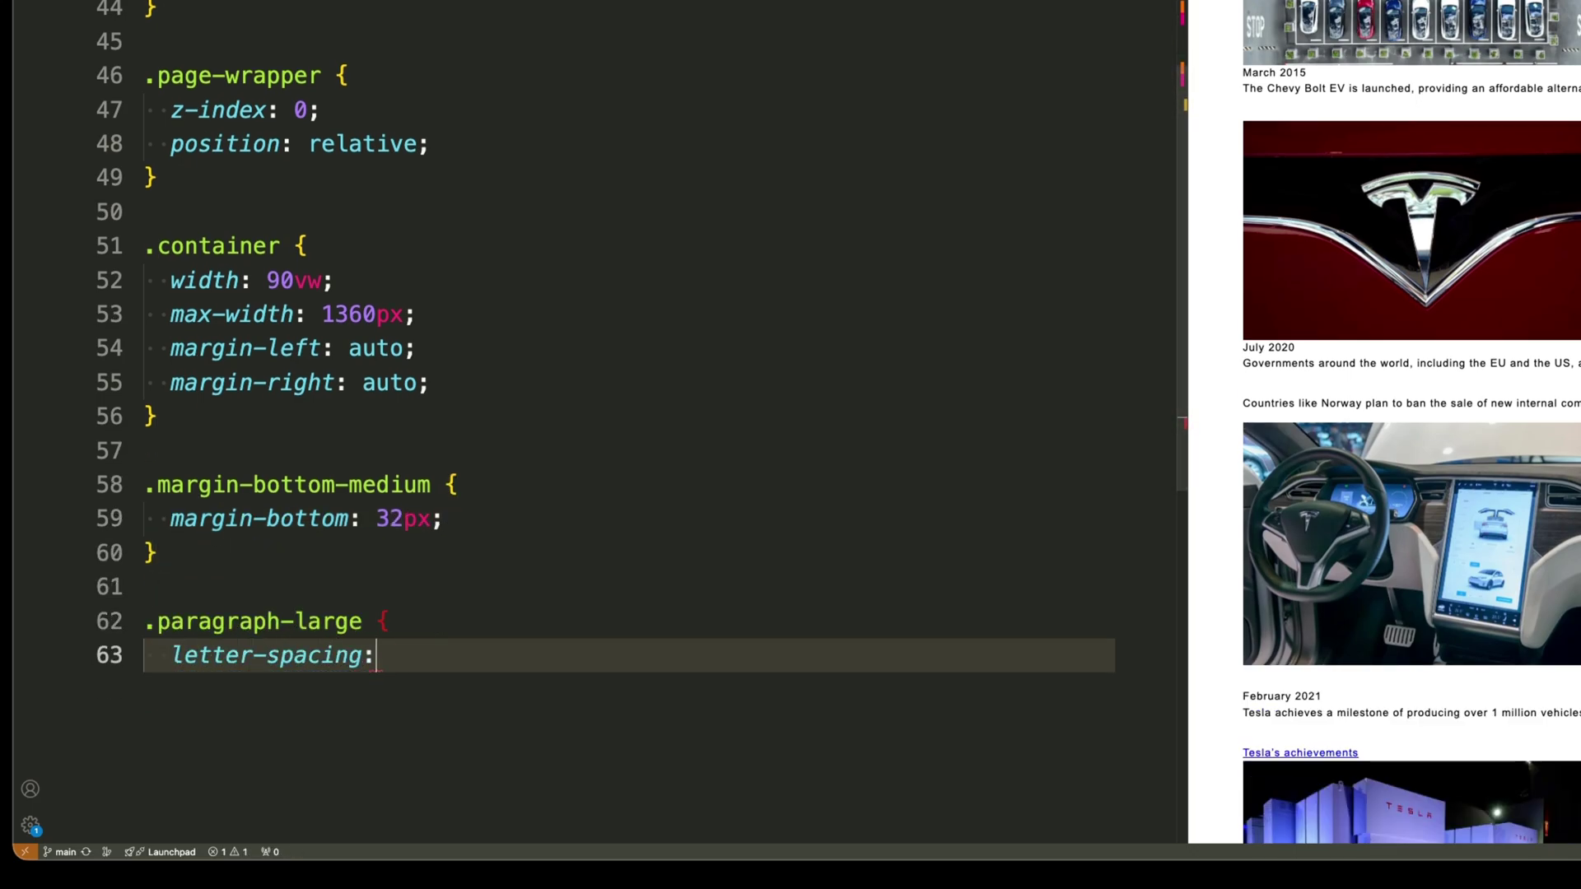
text( -0.02em;)
key(Return)
text(font-siz)
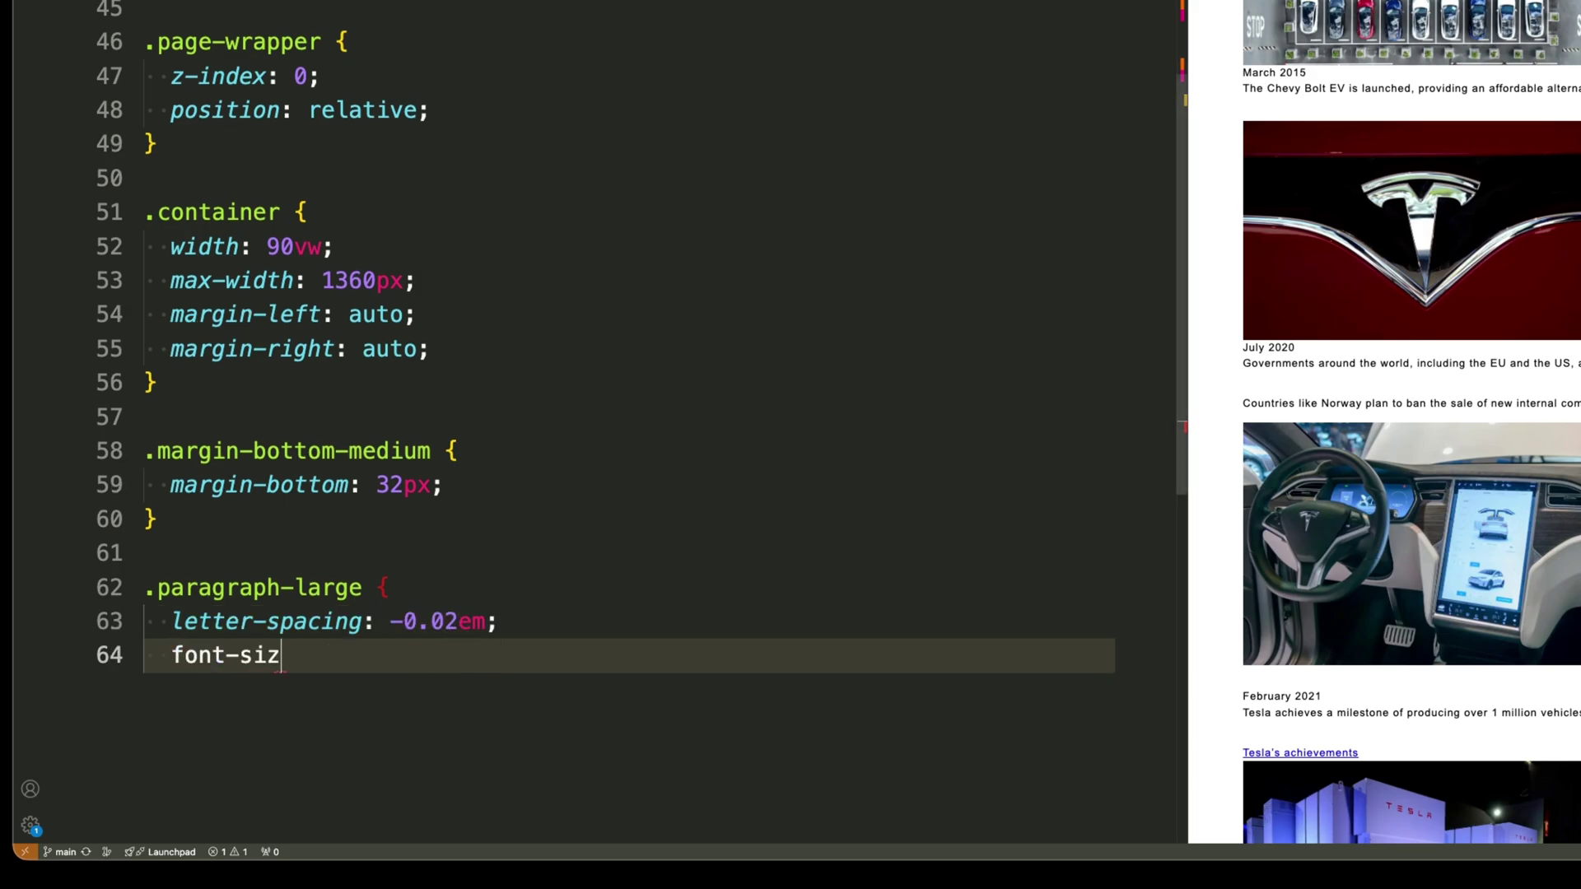
text(e: 20px;)
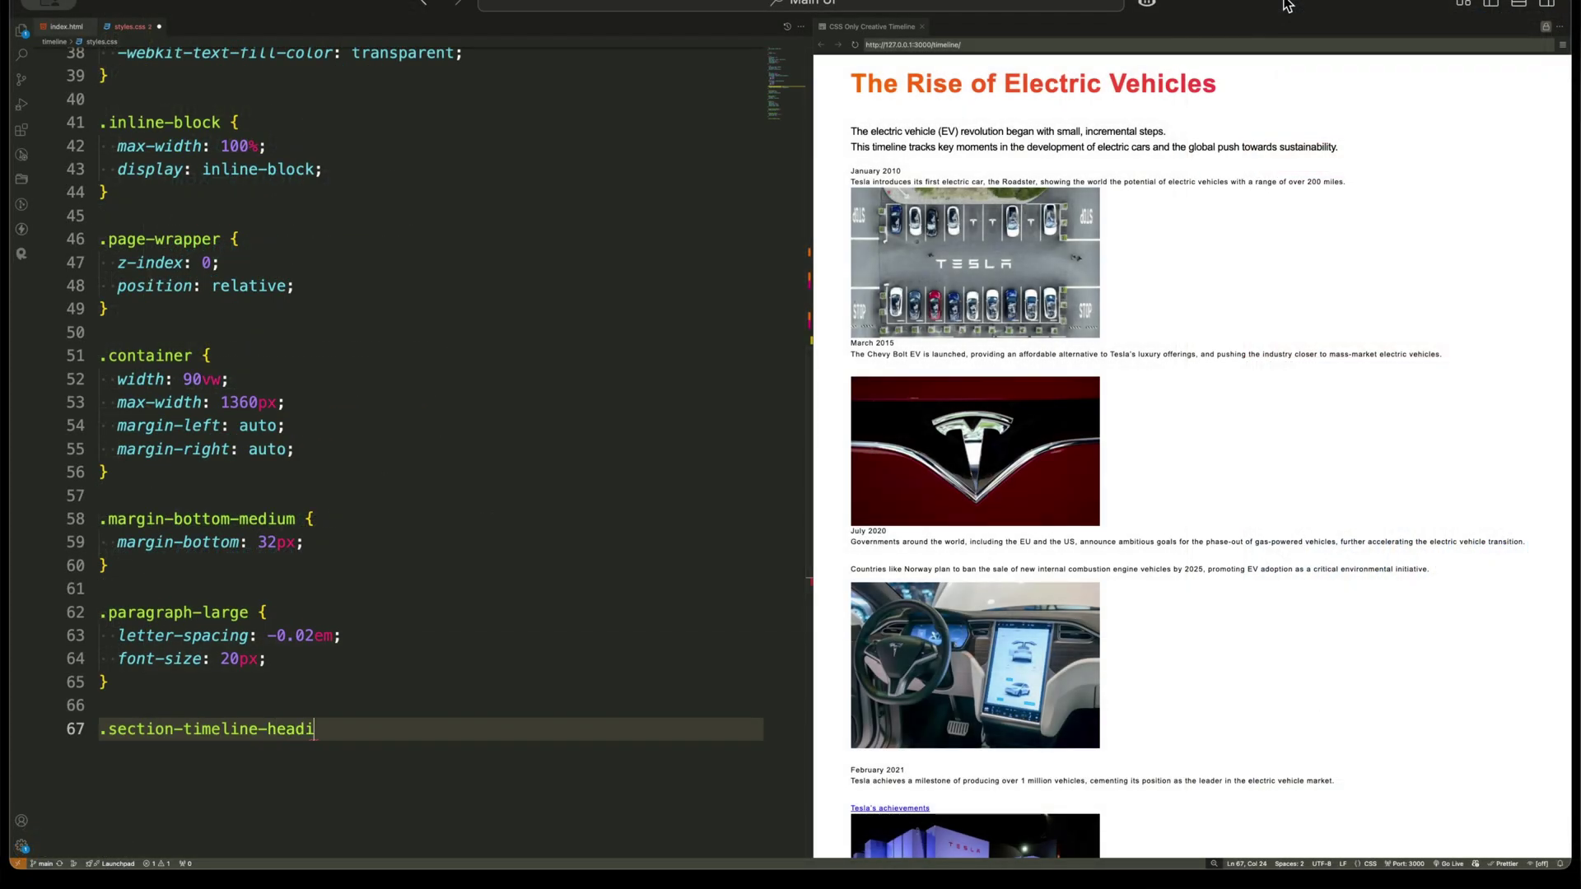
text(ng {)
Give .section-timeline-heading background #0a0a0a and .padding-vertical-xlarge 120px top and bottom padding.
key(Return)
text(background-color: #0a0a0a;)
key(Down)
key(Return)
key(Return)
text(.paddi)
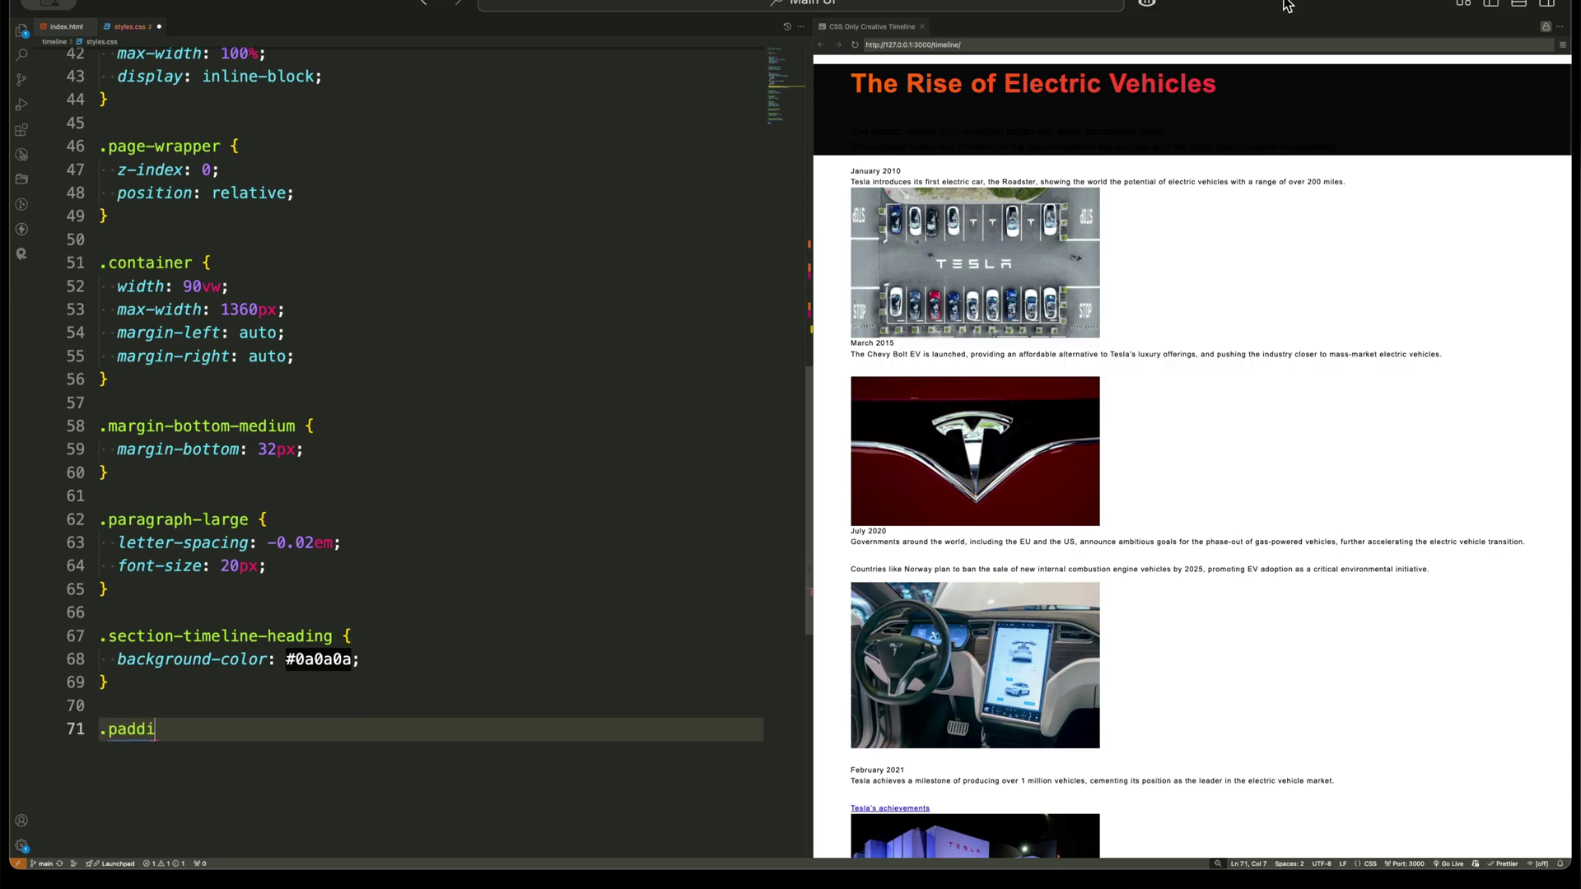
text(ng-vertical-xlarge {)
key(Return)
text(pa)
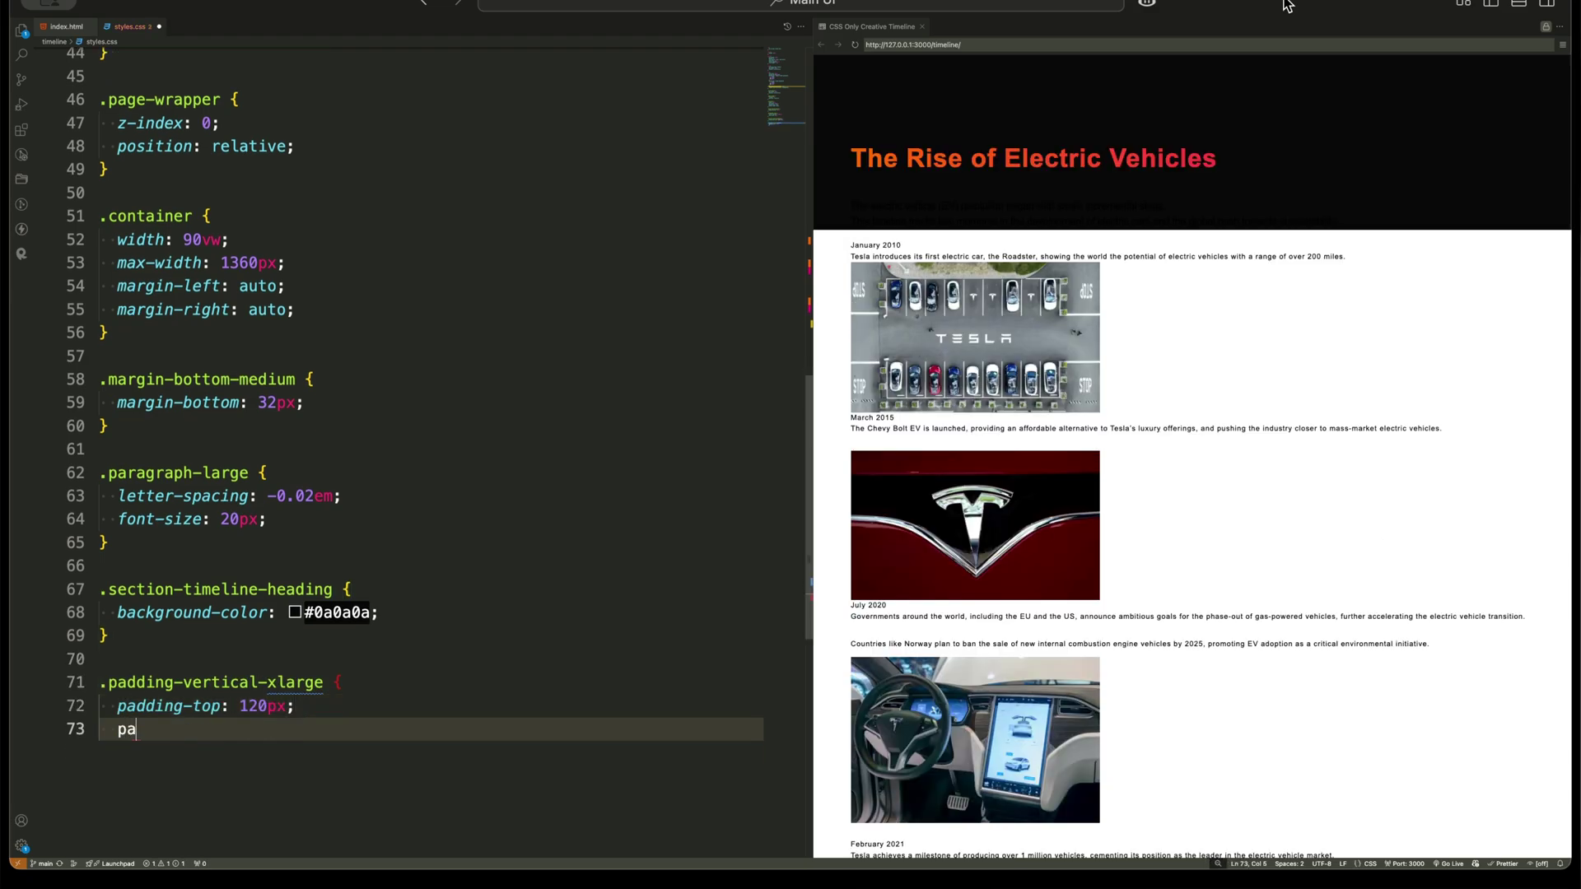
text(dding-top: 120px;   padding-bottom: 120px; }  .timeline-main)
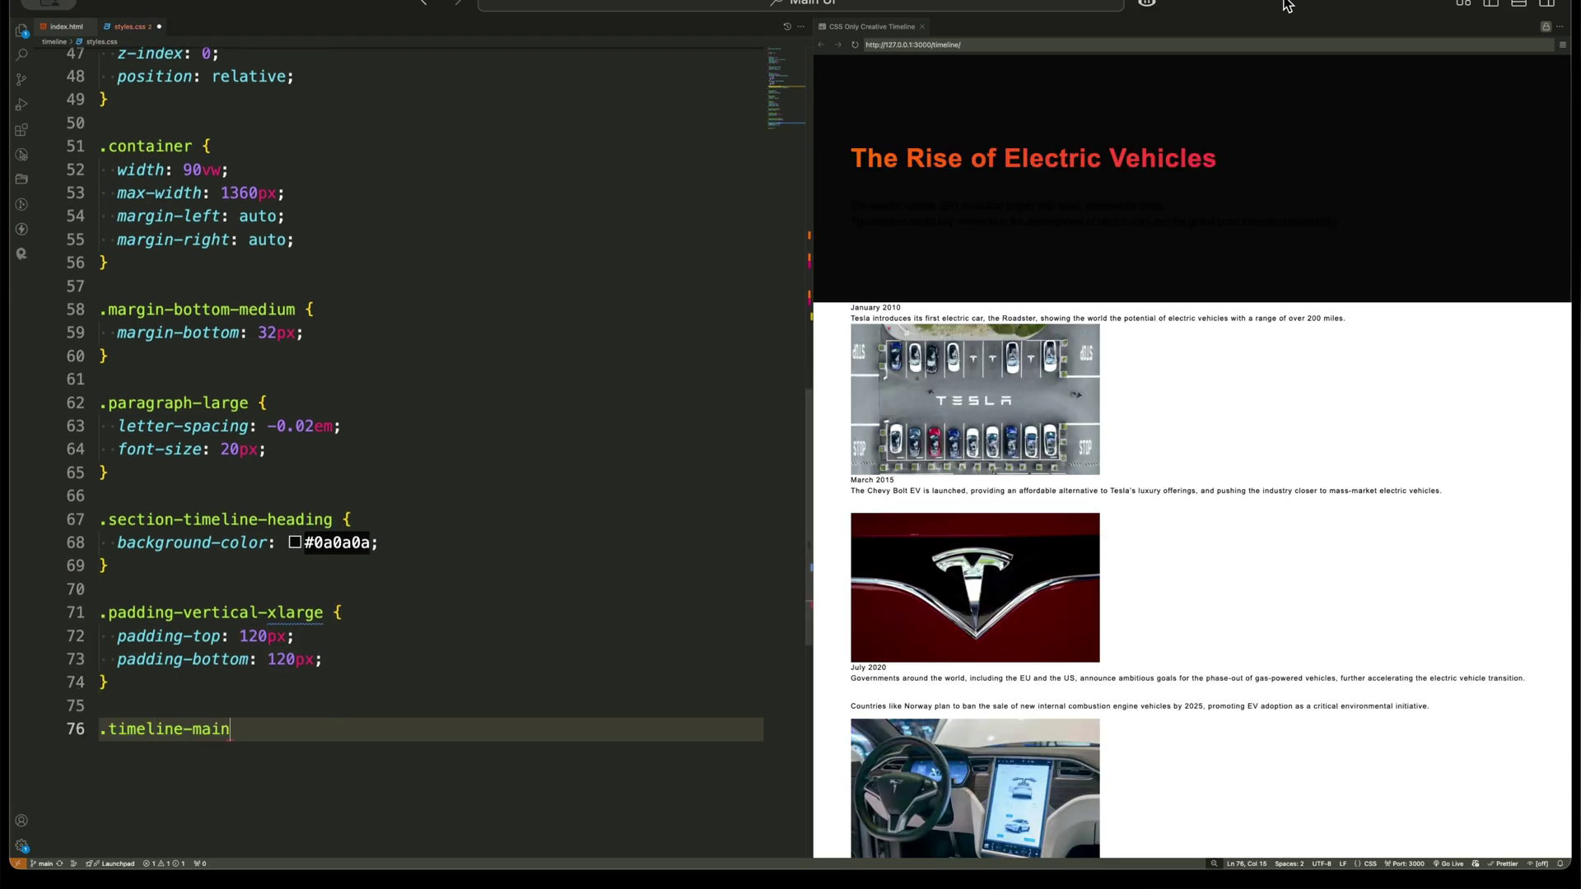
text(_heading-wrapper {)
Make the heading wrapper white, centred and 640px wide, and the timeline component a centred flex column.
key(Return)
text(color: #fff;)
key(Return)
text(text-align)
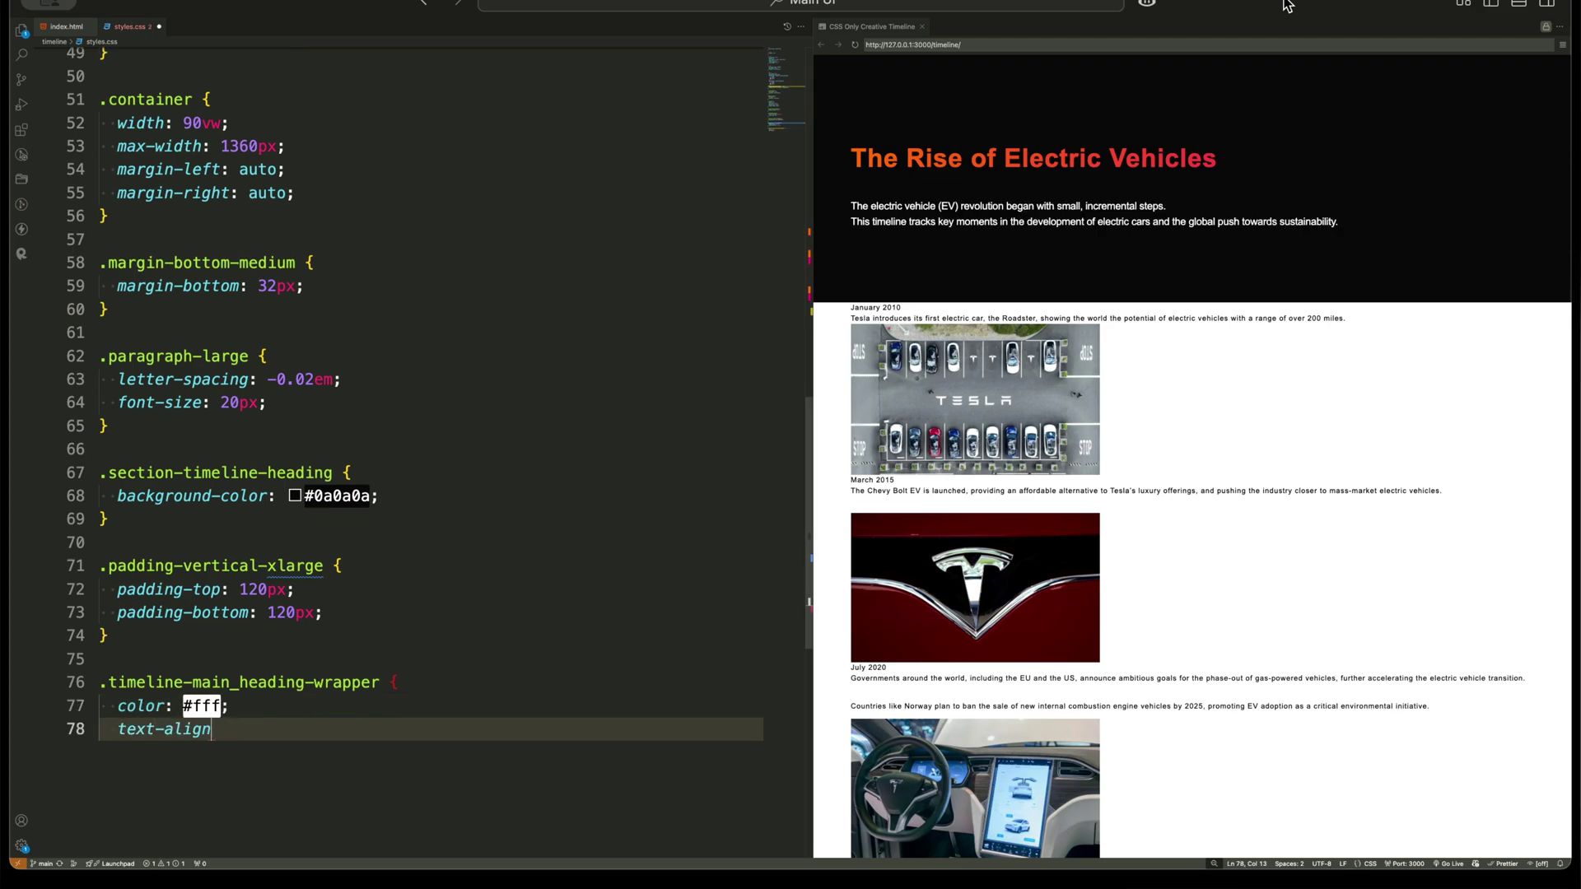
text(: center;)
key(Return)
text(max-width: 640px;)
key(Return)
text(margin-left: a)
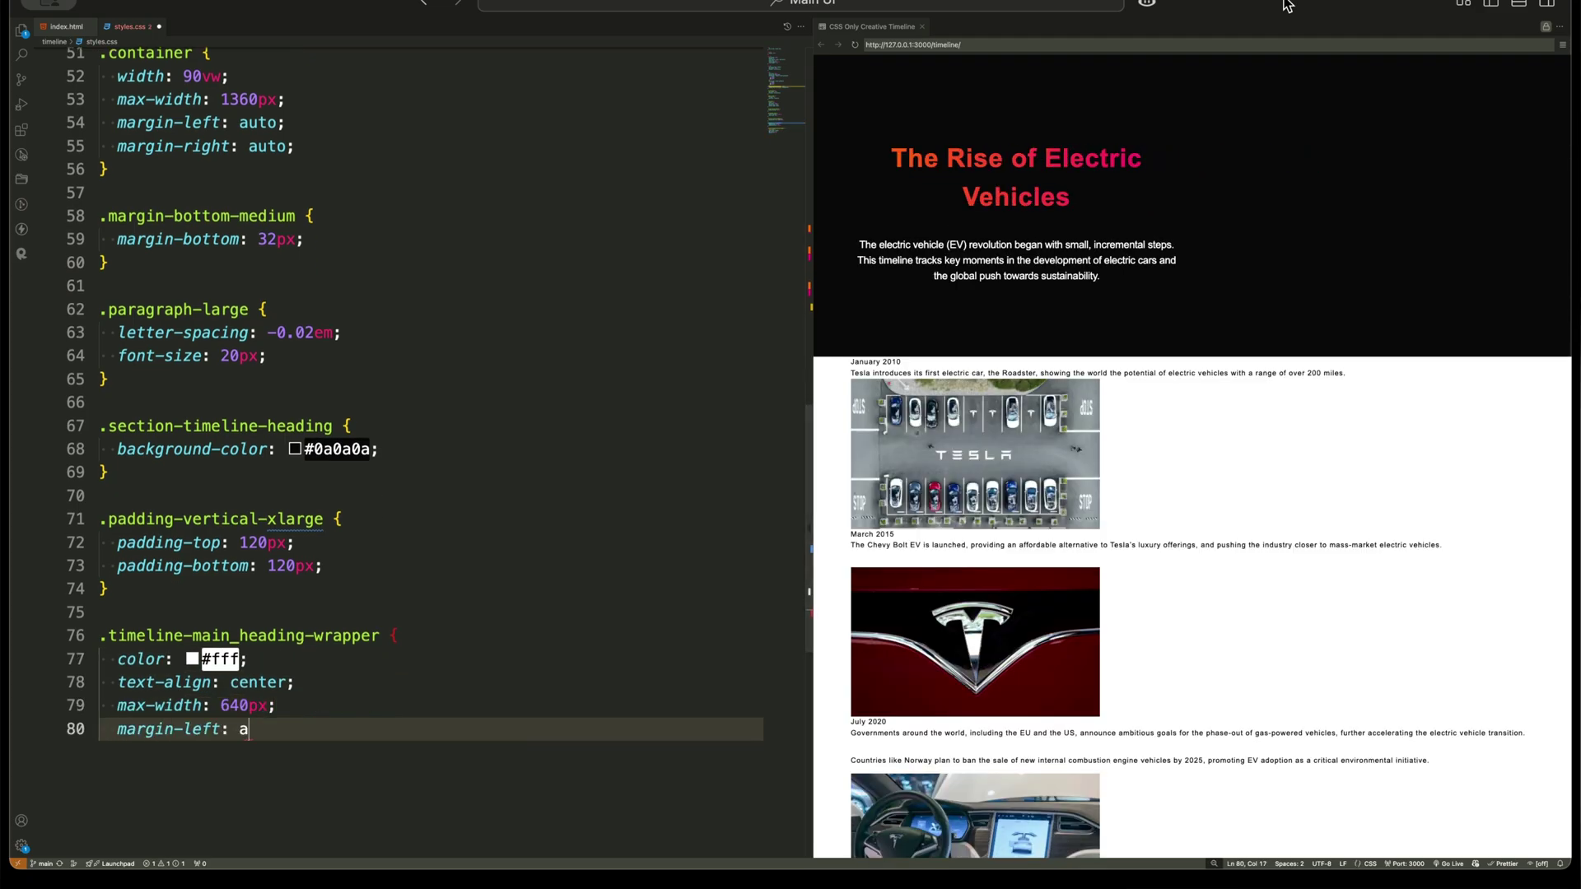
text(uto;)
key(Return)
text(margin-right: auto; }  .timeline_co)
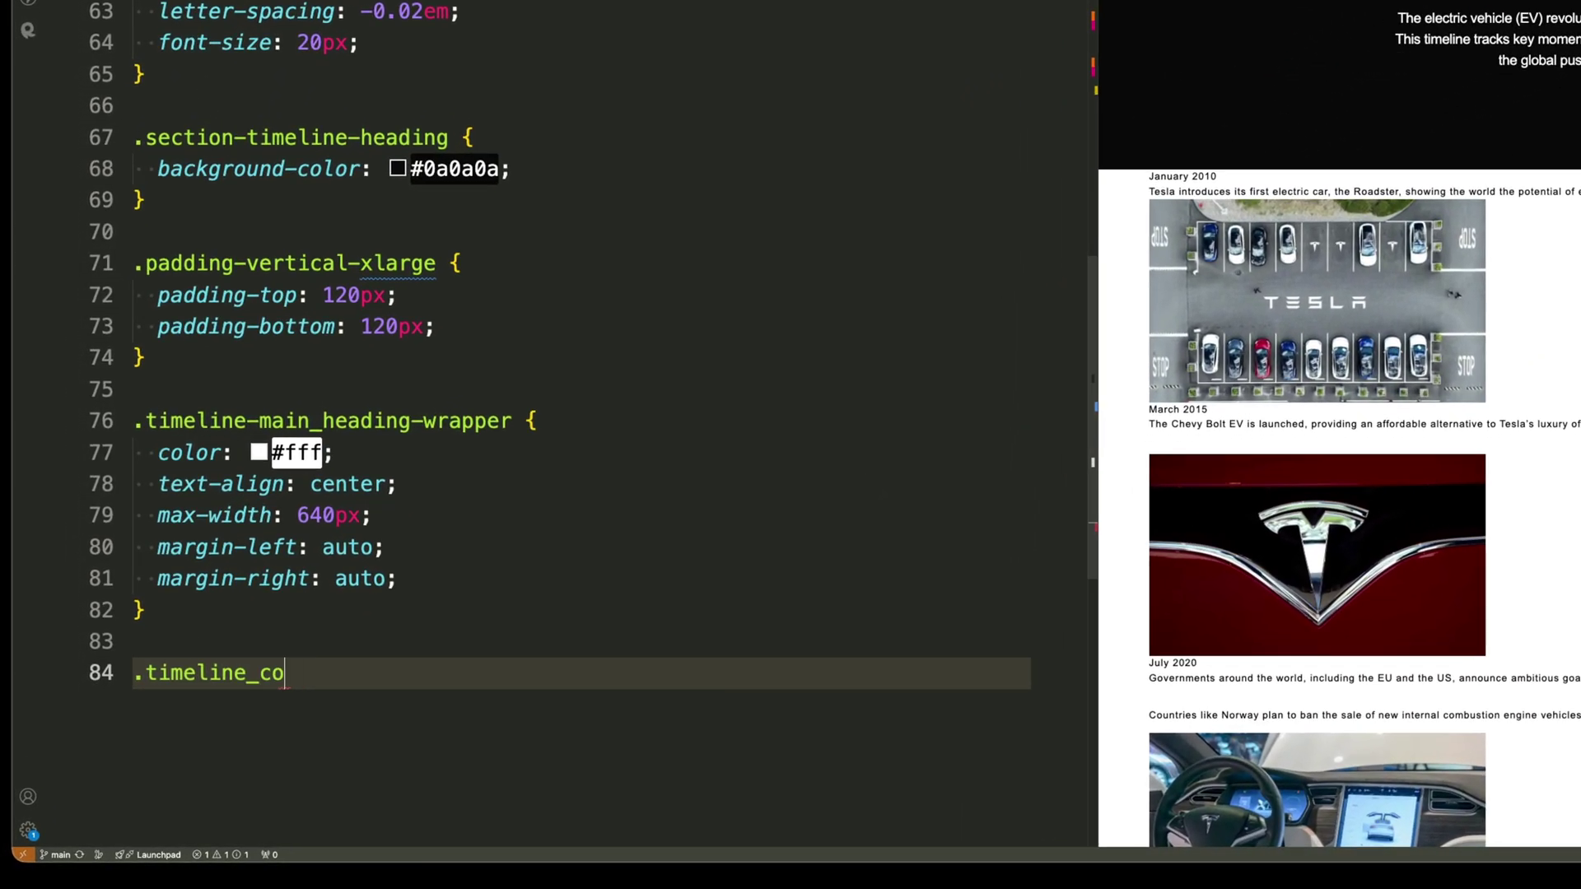
text(mponent {)
key(Return)
text(flex-direction: column;)
key(Return)
text(justify)
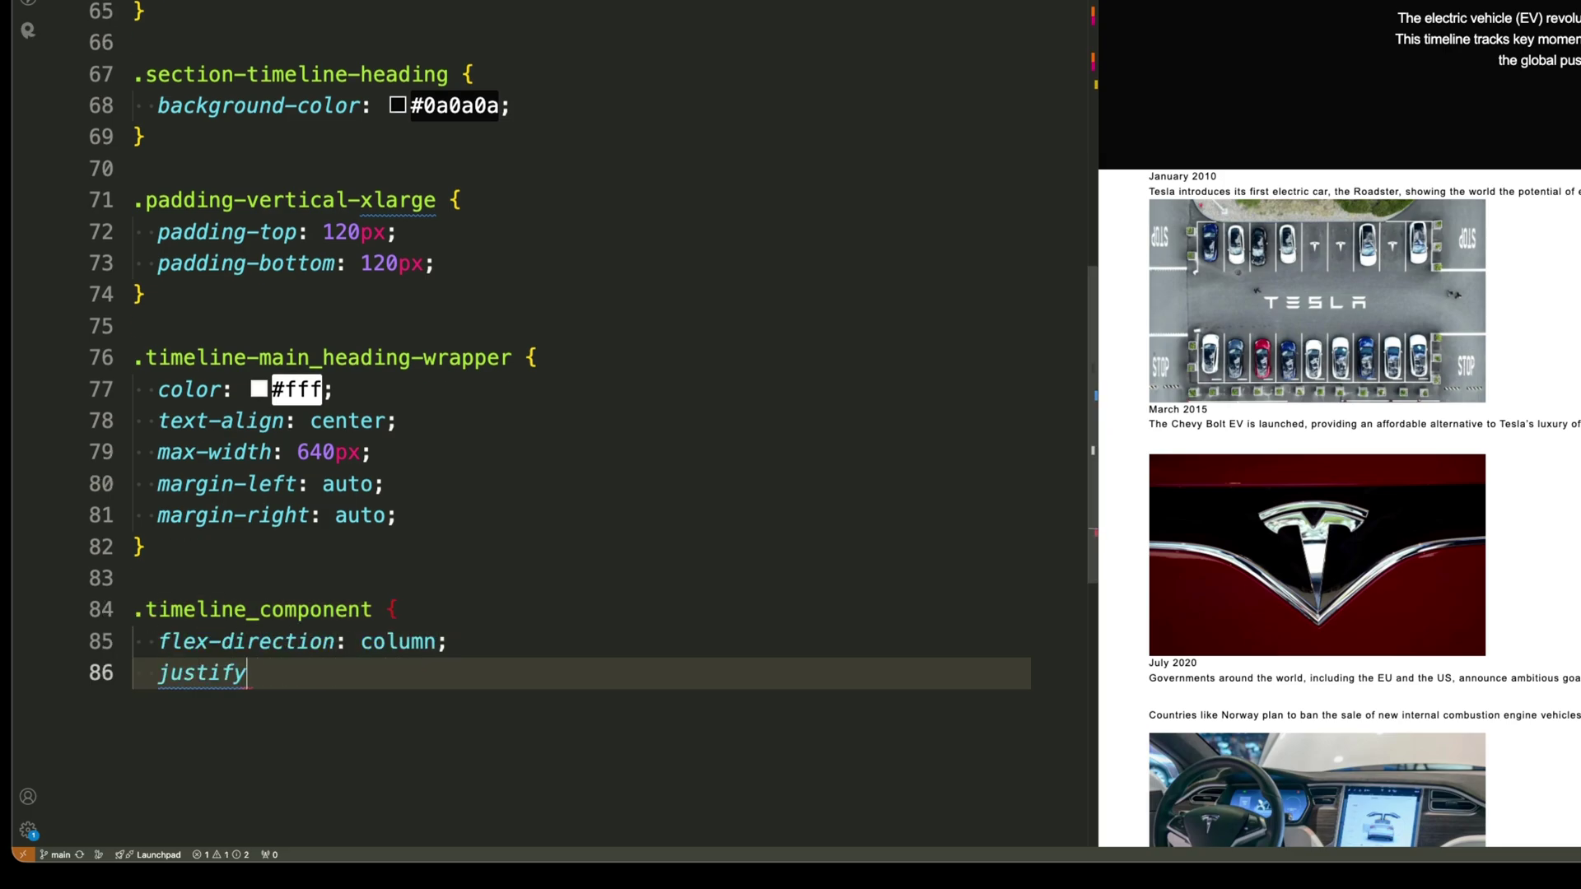
text(-content: center;   align-items: center;   ma)
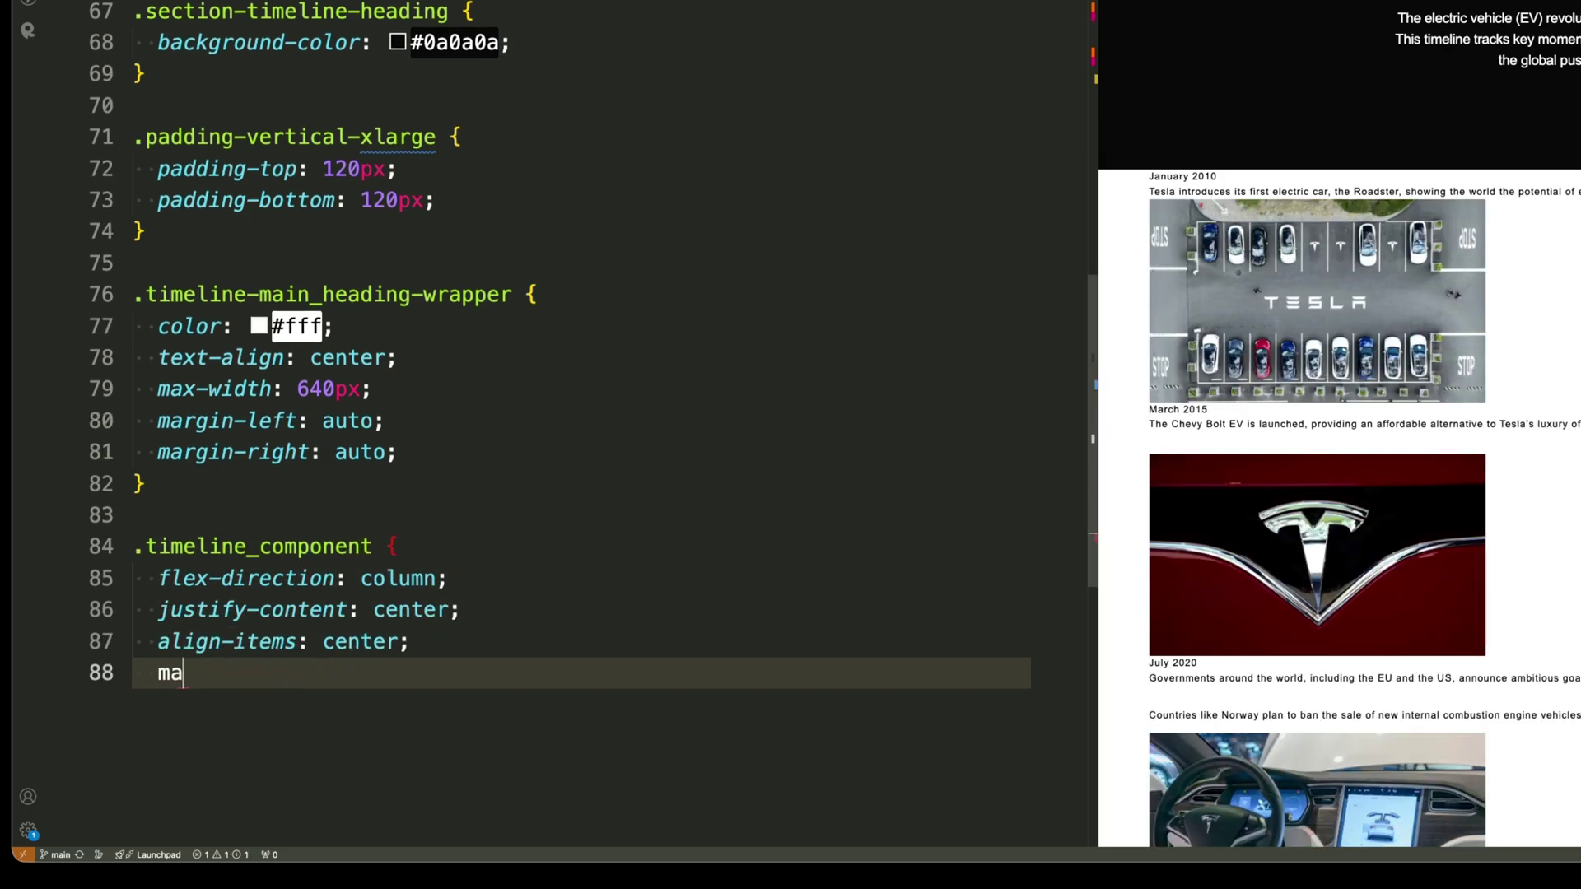
text(x-width: 1120px;   margin-left: auto;   marg)
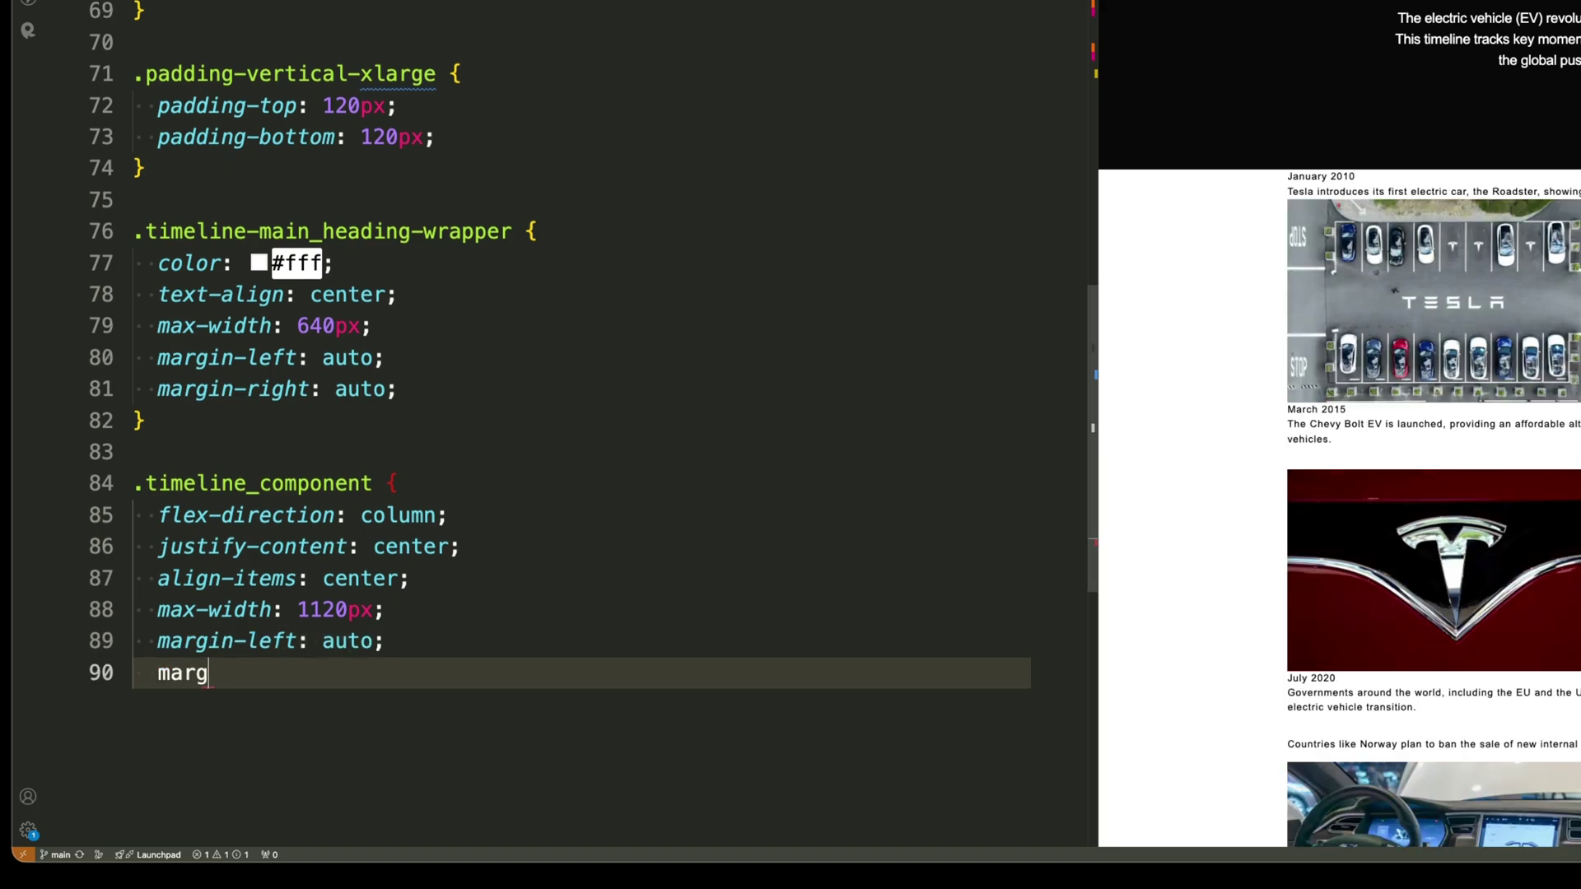
text(in-right: auto;   display: flex;   position: )
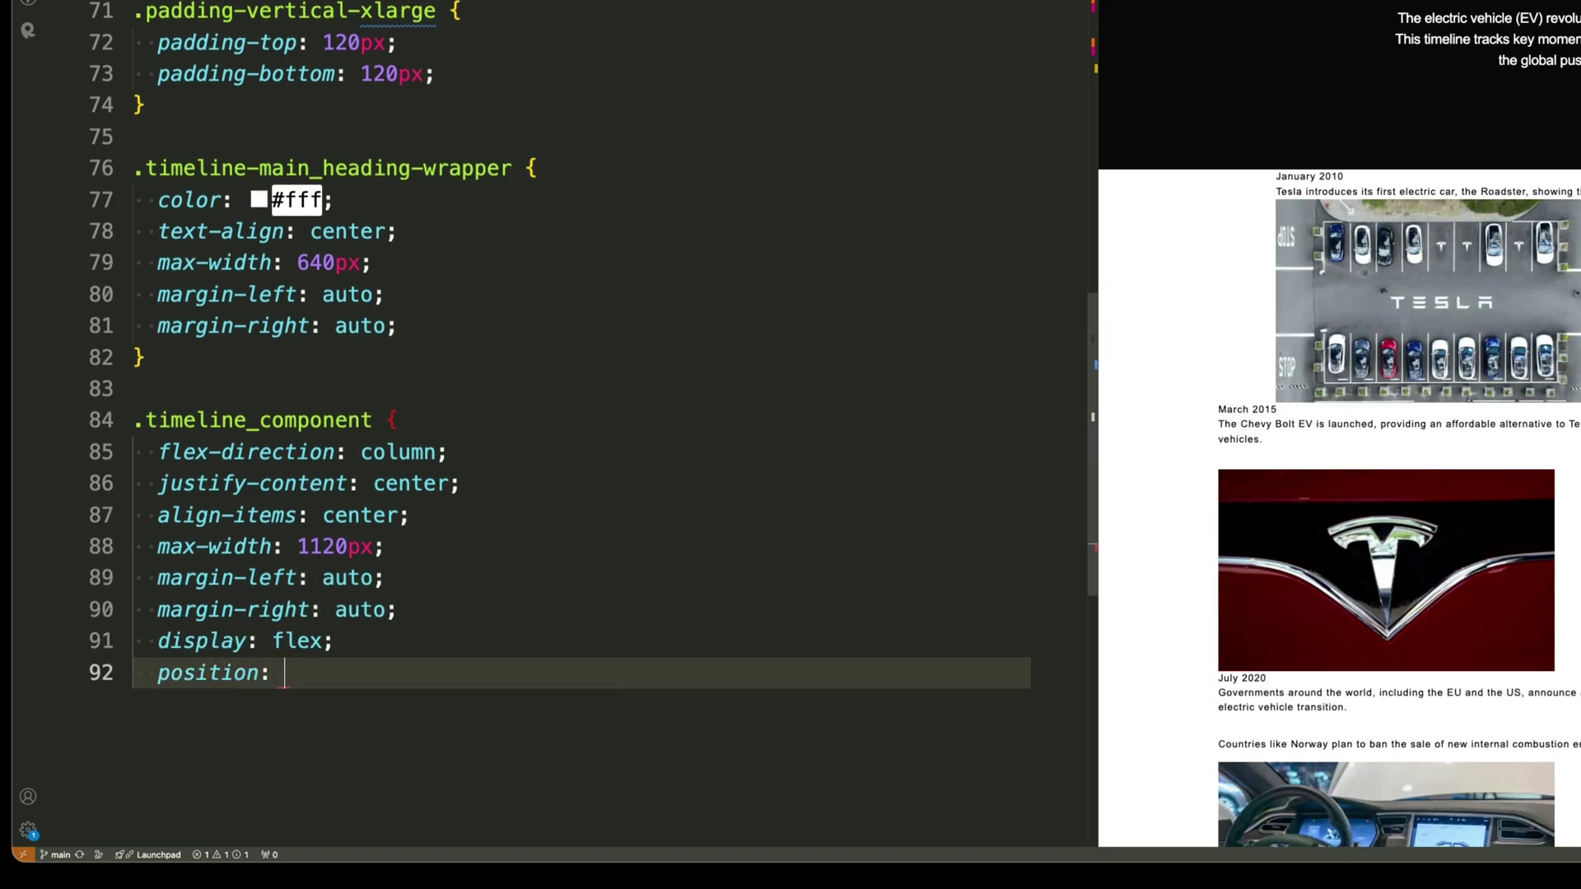
text(relative; }  .timeline_item {   z-index:)
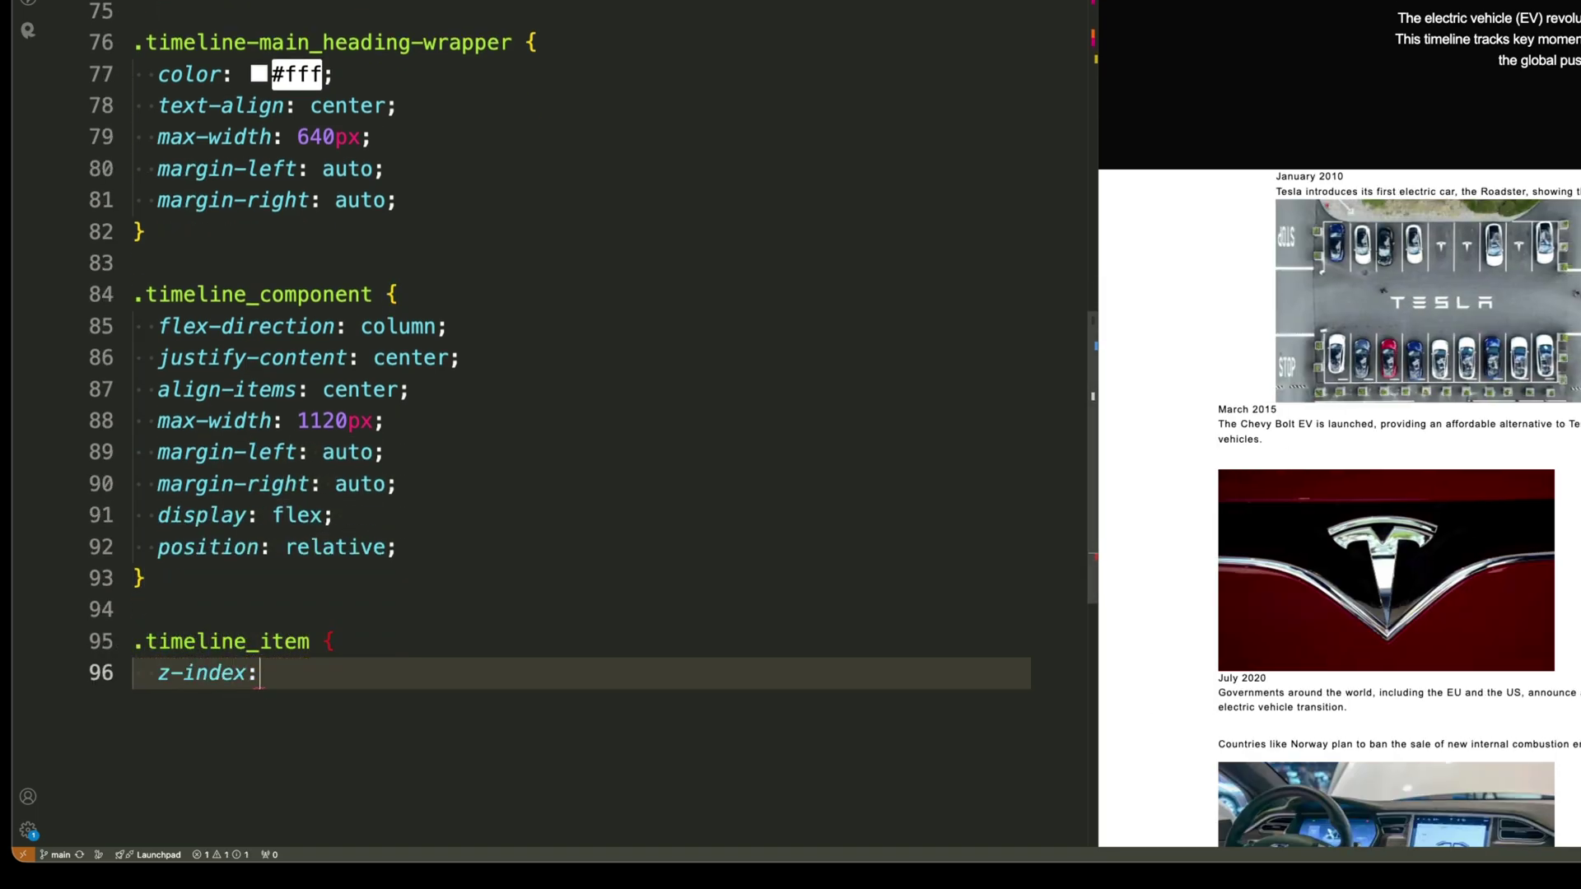
text( 2;   grid-column-gap: 0px;   grid-row-gap: 0)
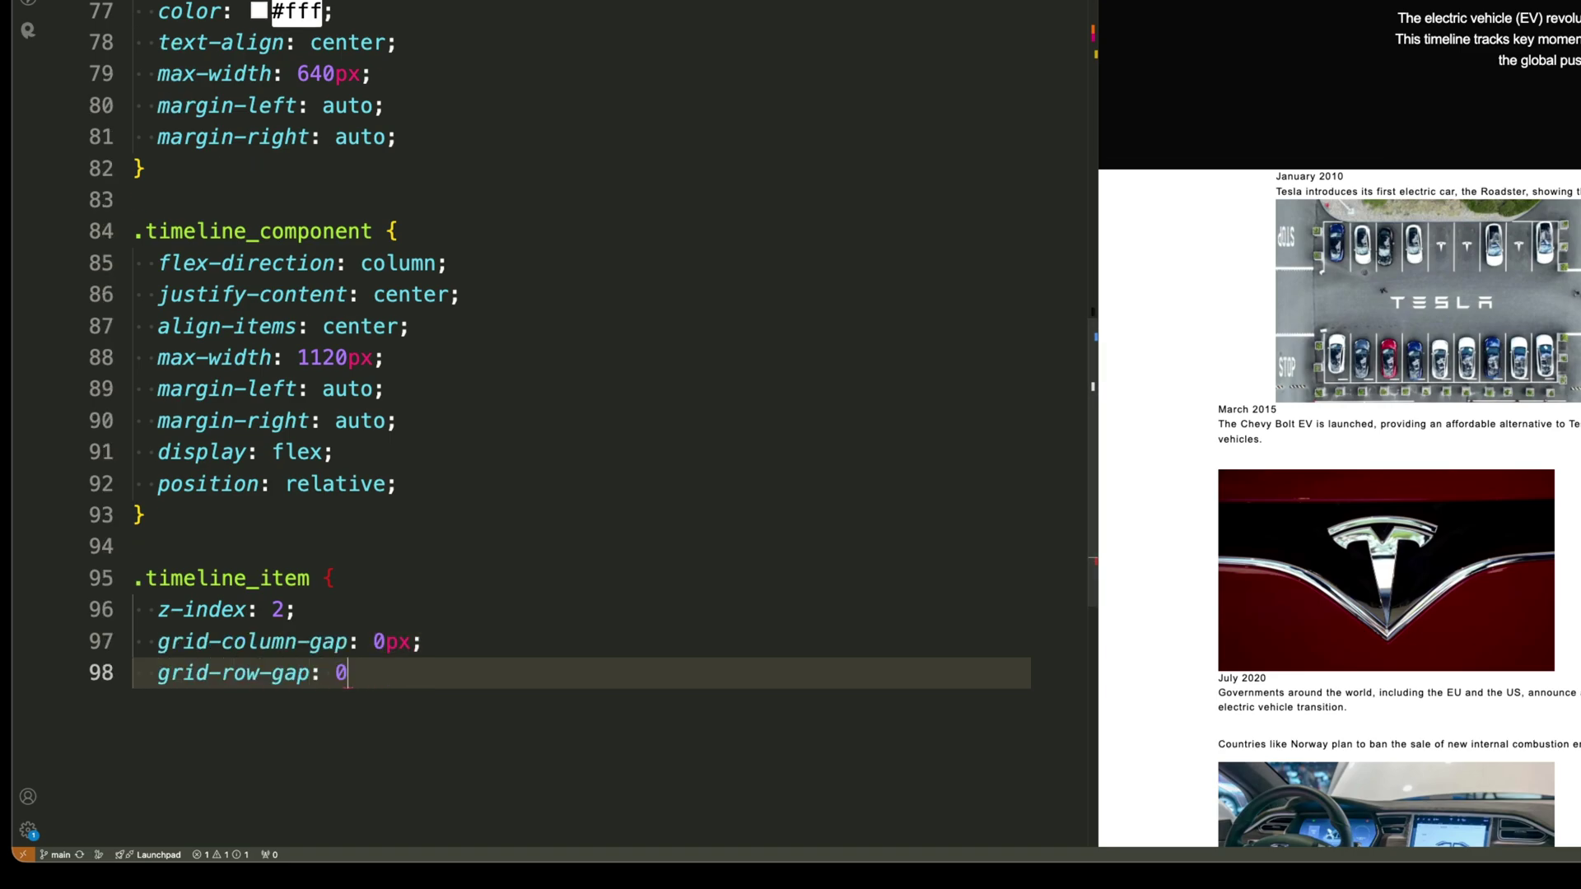
text(px;   grid-template-rows: auto;   grid-)
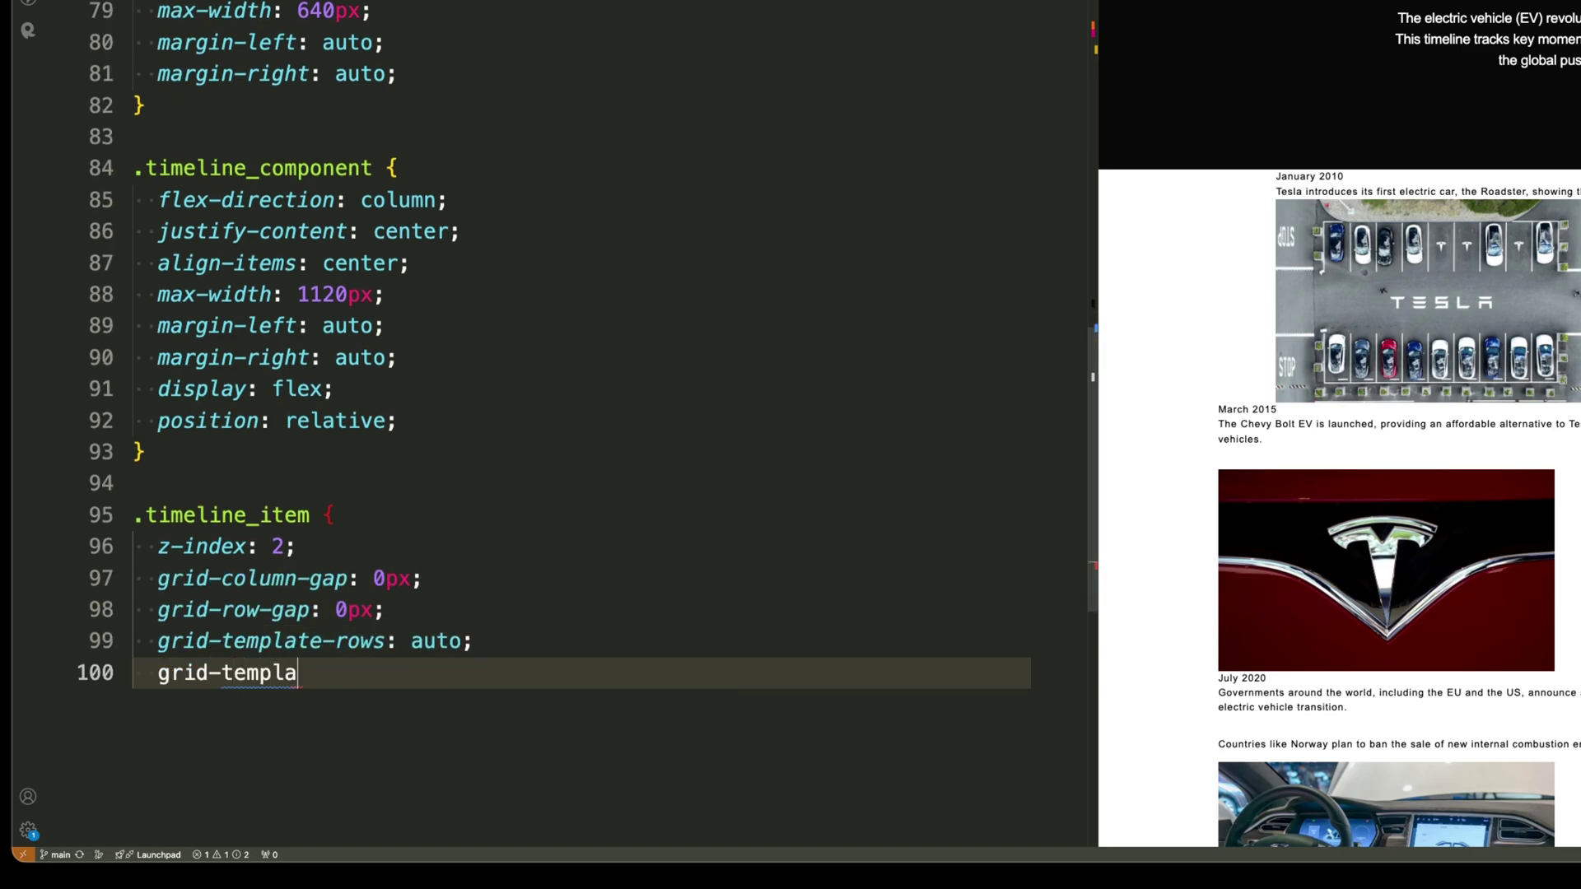
text(template-columns: 1fr 180px 1fr;)
Give .timeline_item a three-column grid template, with .timeline_left and .timeline_centre rules and white date text.
key(Return)
text(grid-auto-col)
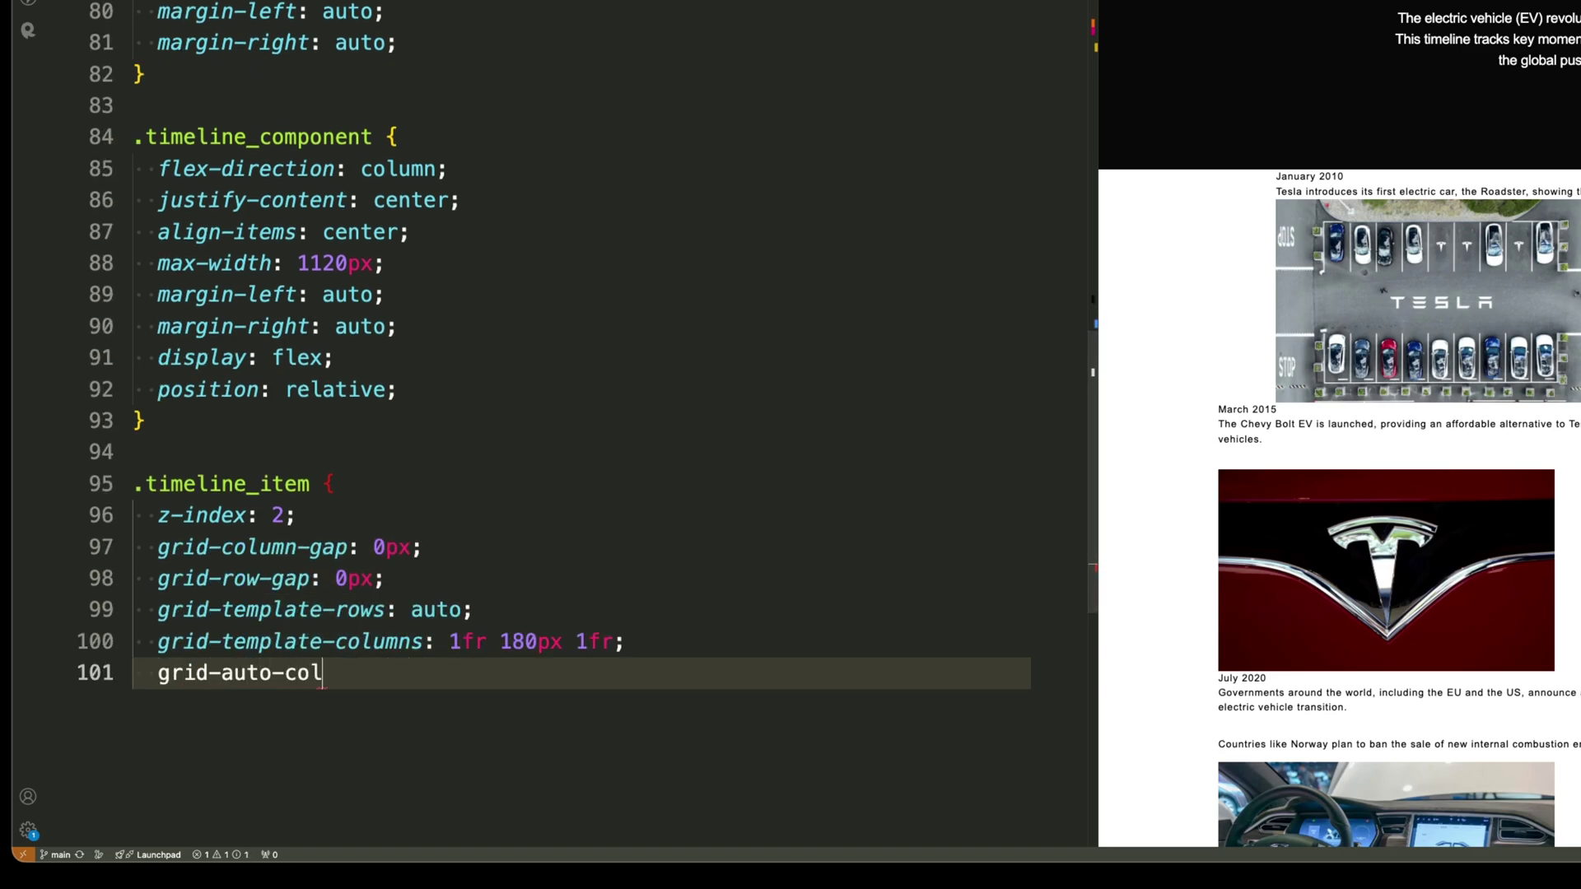
text(umns: 1fr;)
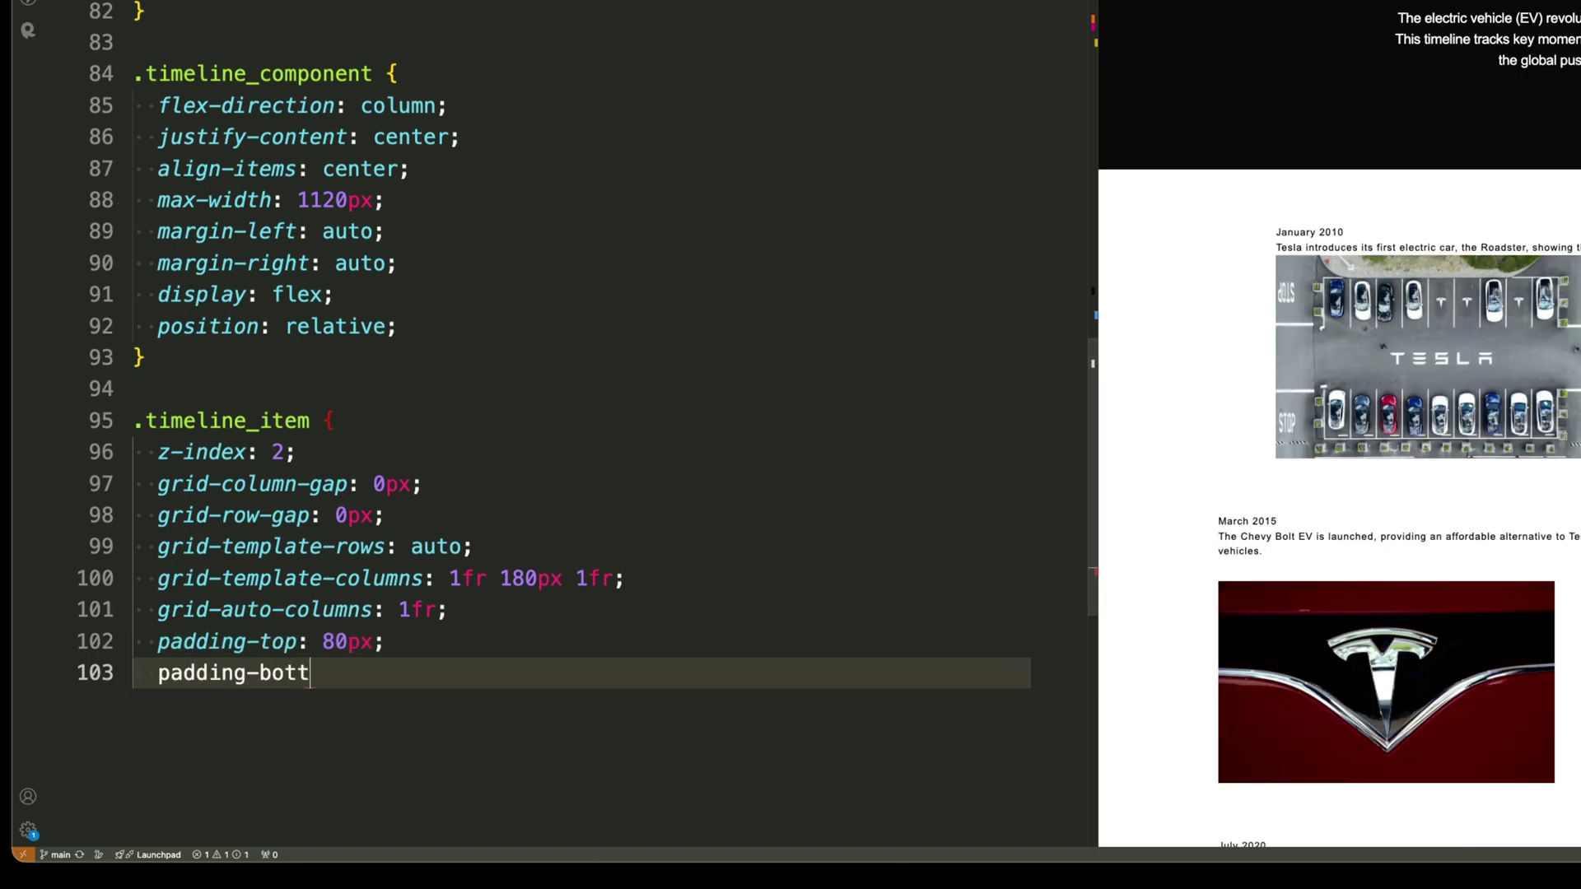
text( padding-top: 80px; padding-bottom: 80px; display: grid; posit)
text(ion: relat)
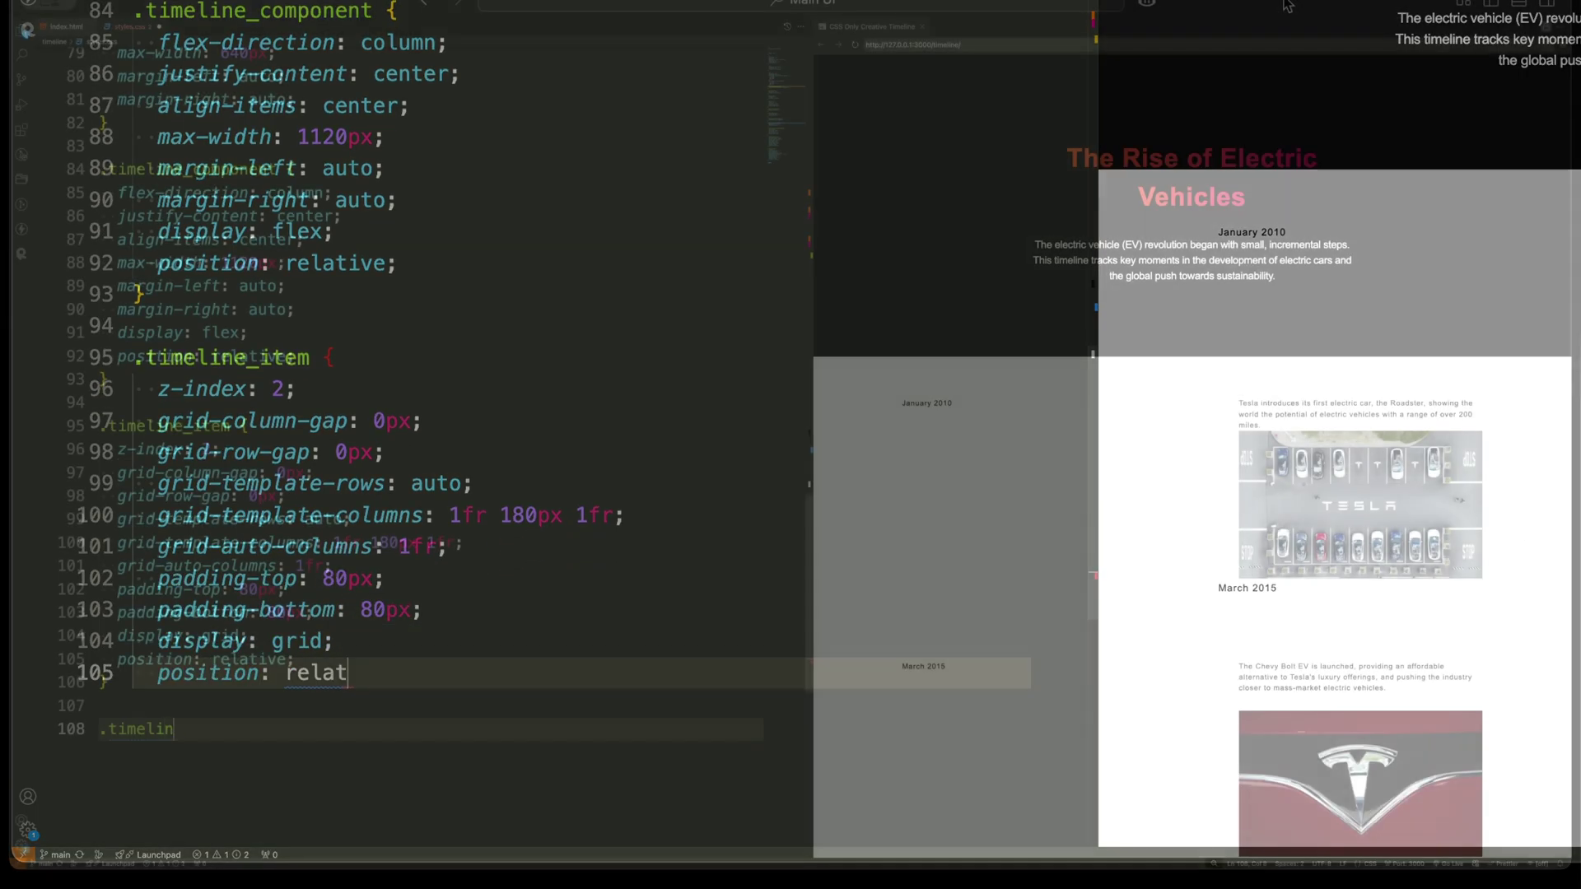
text(e_left { te)
text(xt-align: right; justify-content)
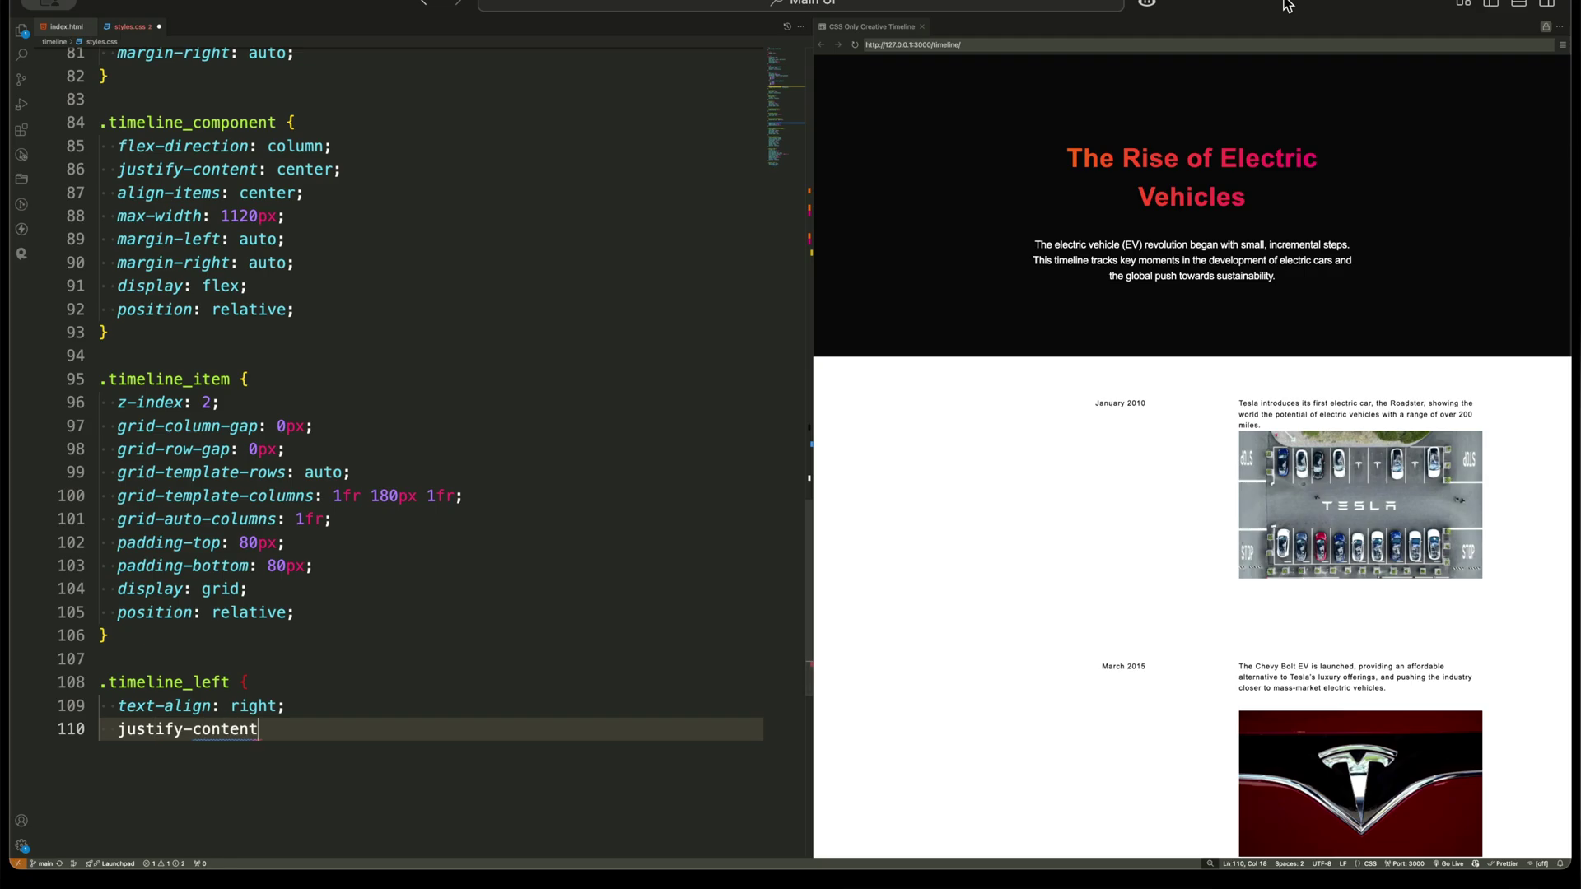
text(: flex-end; align-items: stretch; }  .t)
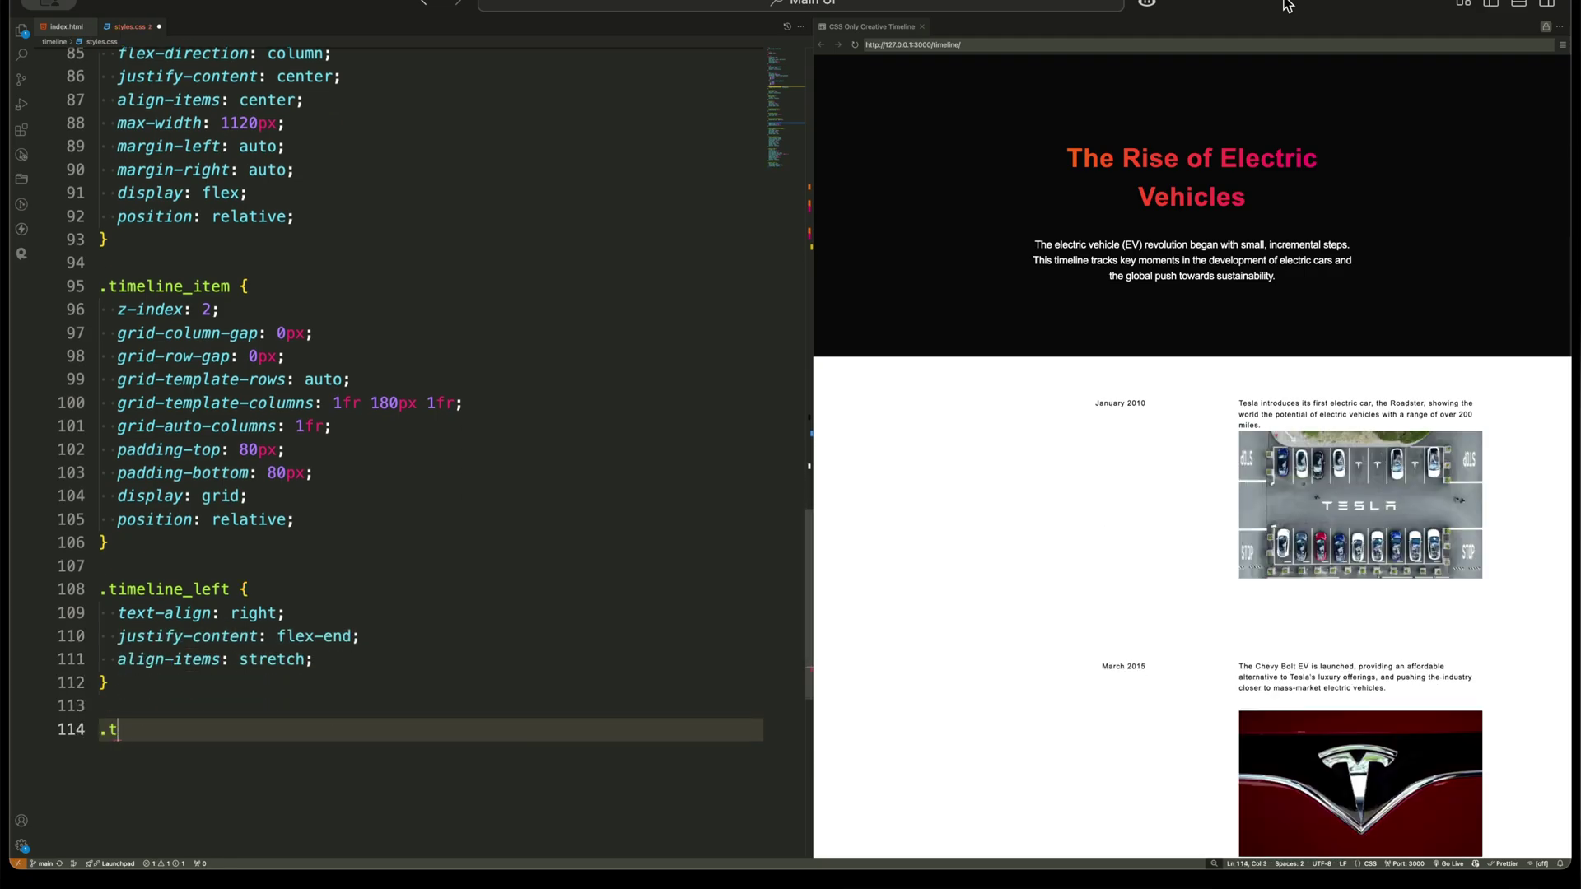
text(imeline_centre {)
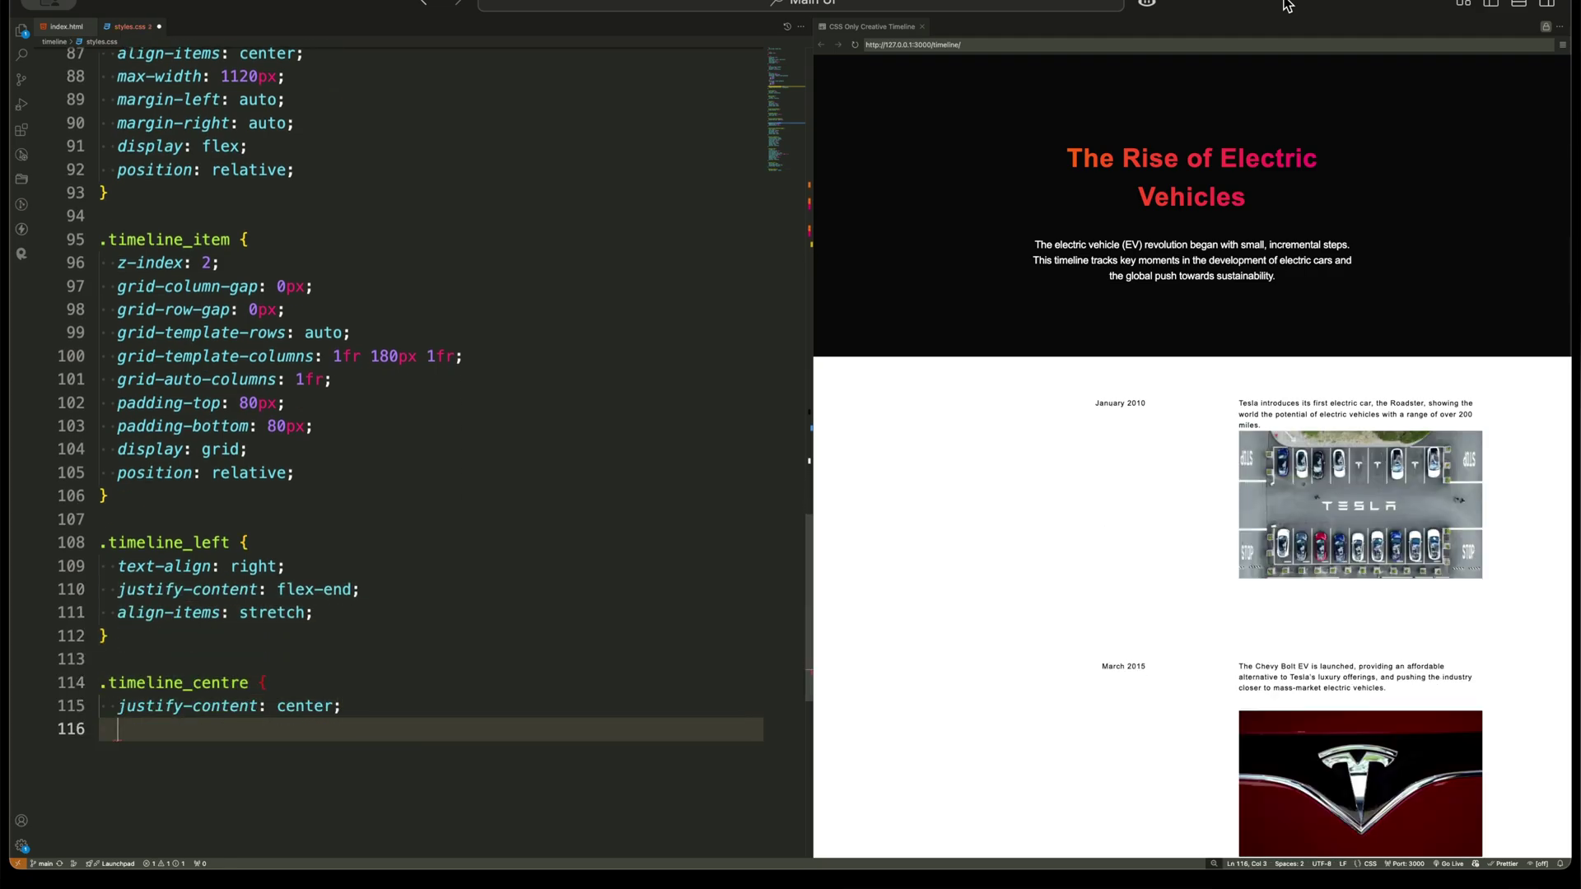
text( justify-content: center; ex; }  )
text(_date-text {)
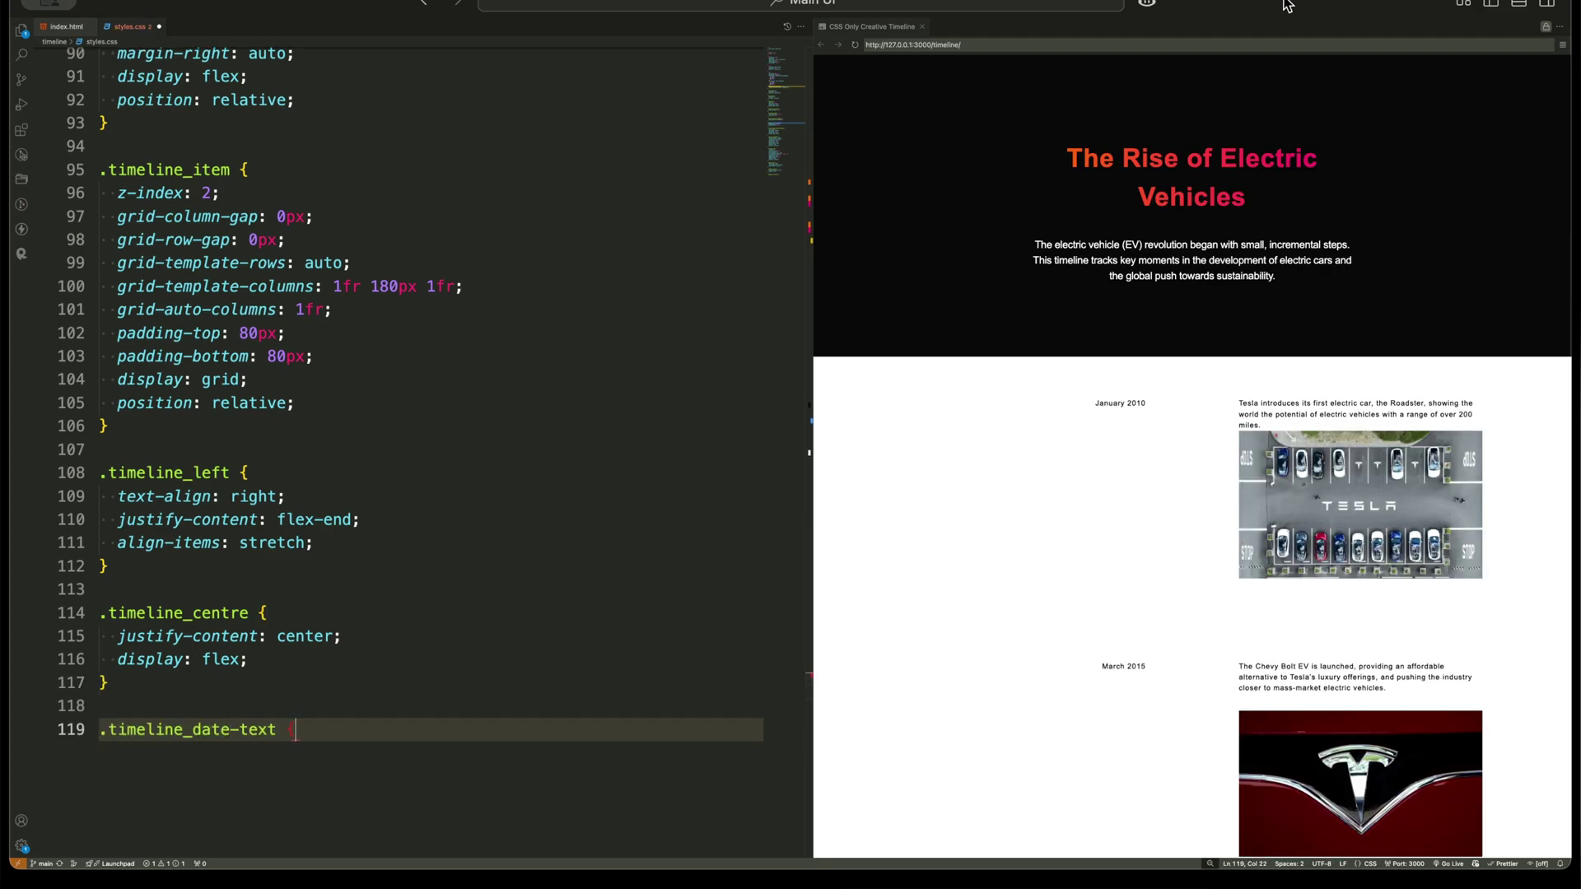
text( color: #fff;)
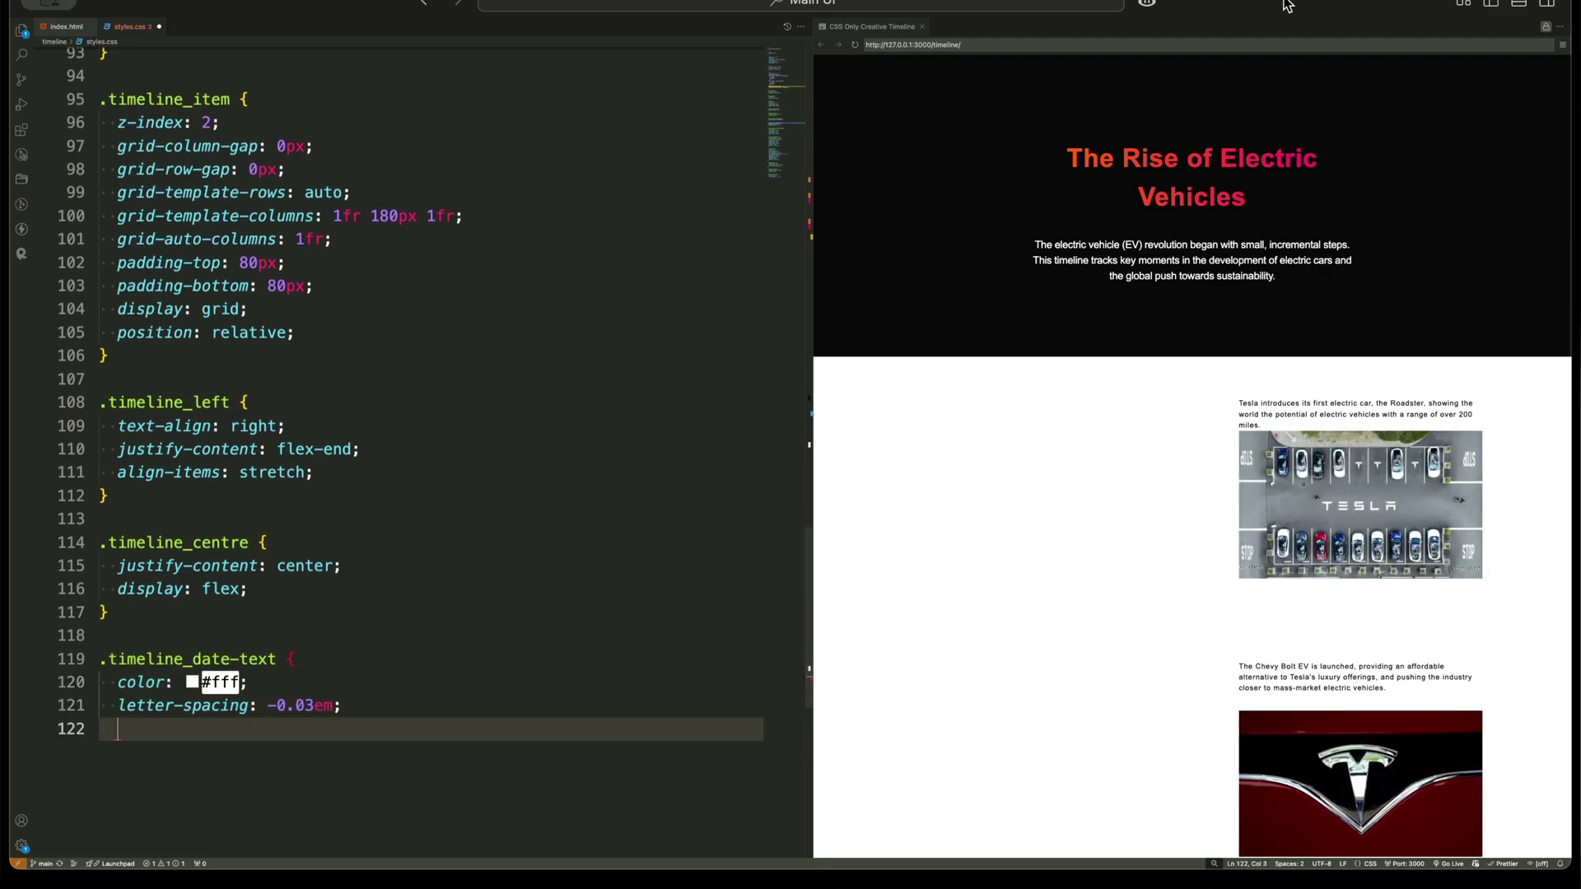
text( letter-spacing: -0.03em; font-size: 48px; font-weight: 500; line-hei)
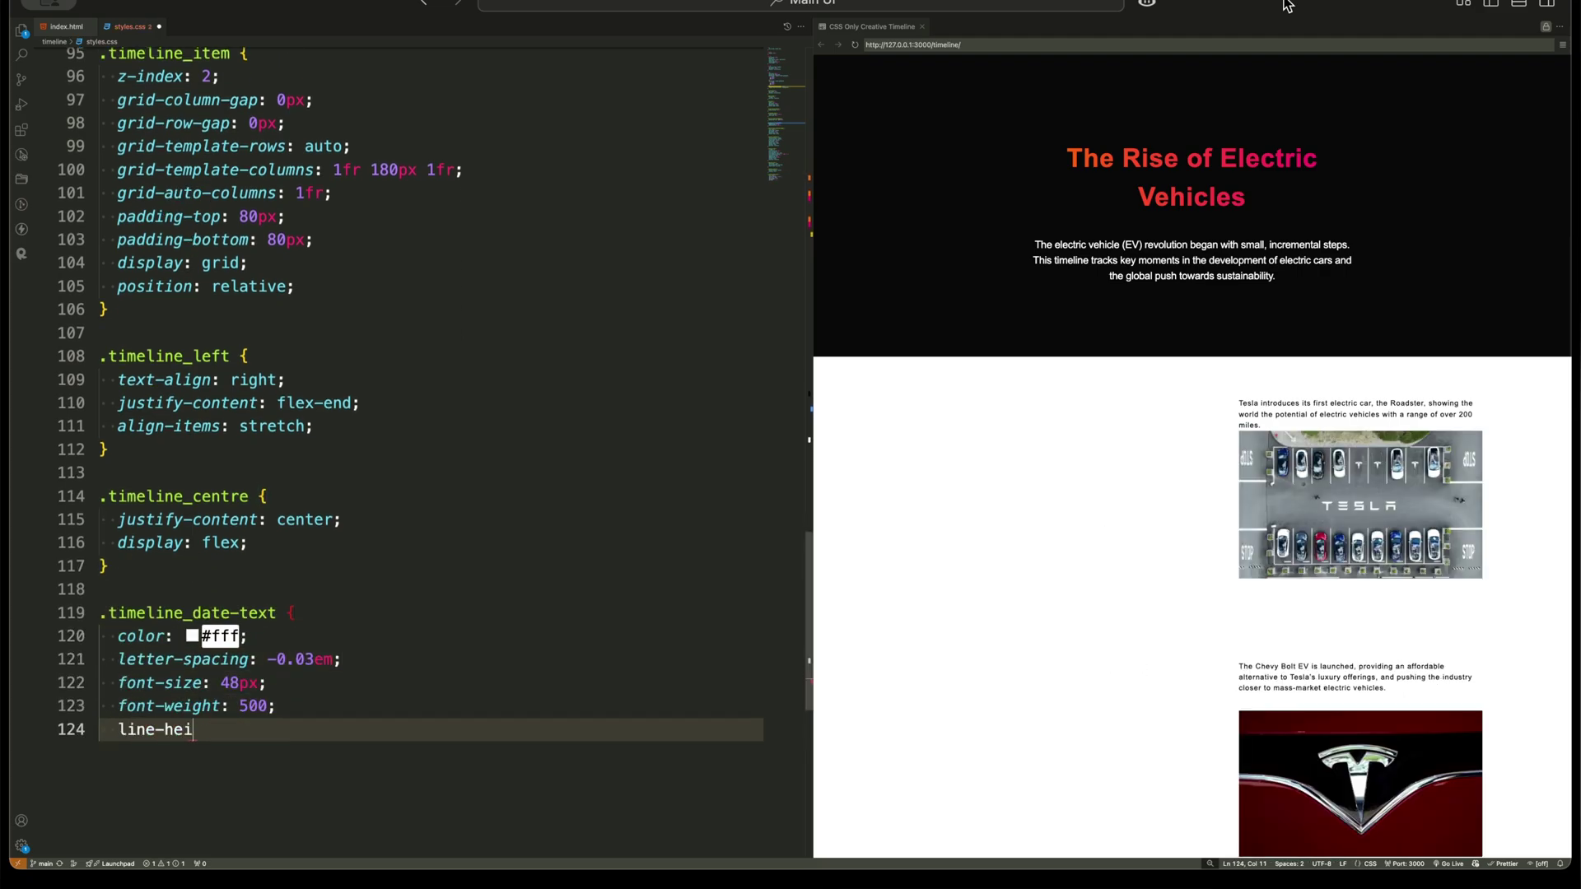
text(ght: 1.2; icky; top: 50vh; }  )
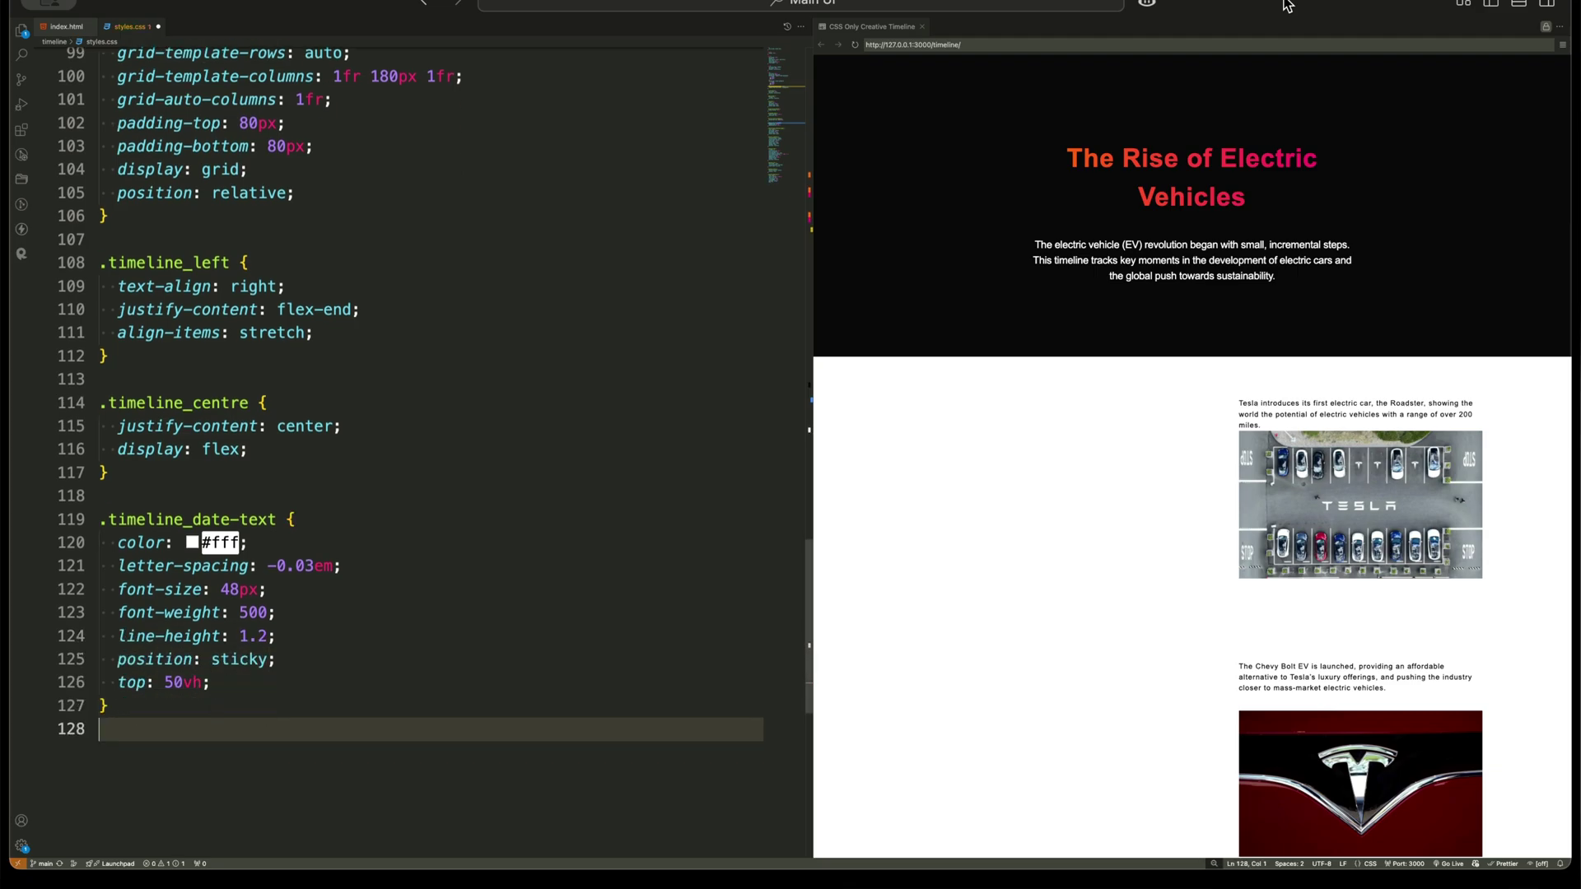
text(.timeline_text { color: #fff;)
Make event text white at 24px and add a 15px round sticky white marker with shadow.
key(Return)
text(font-size:)
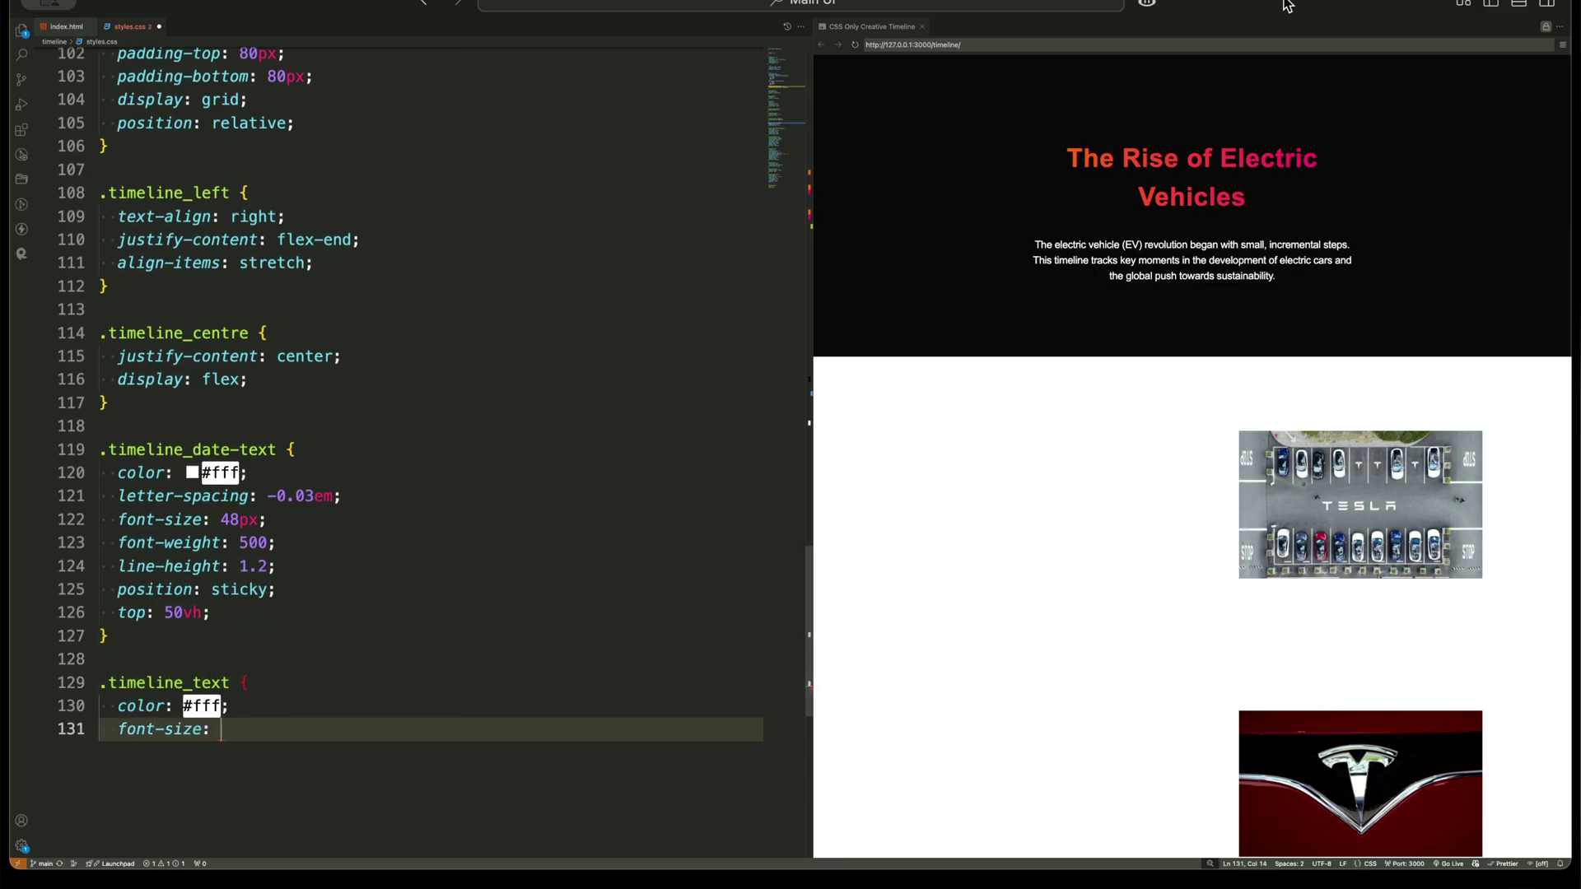
text(24px;)
key(Return)
text(font-weight: 500;   line-height: 1.3; )
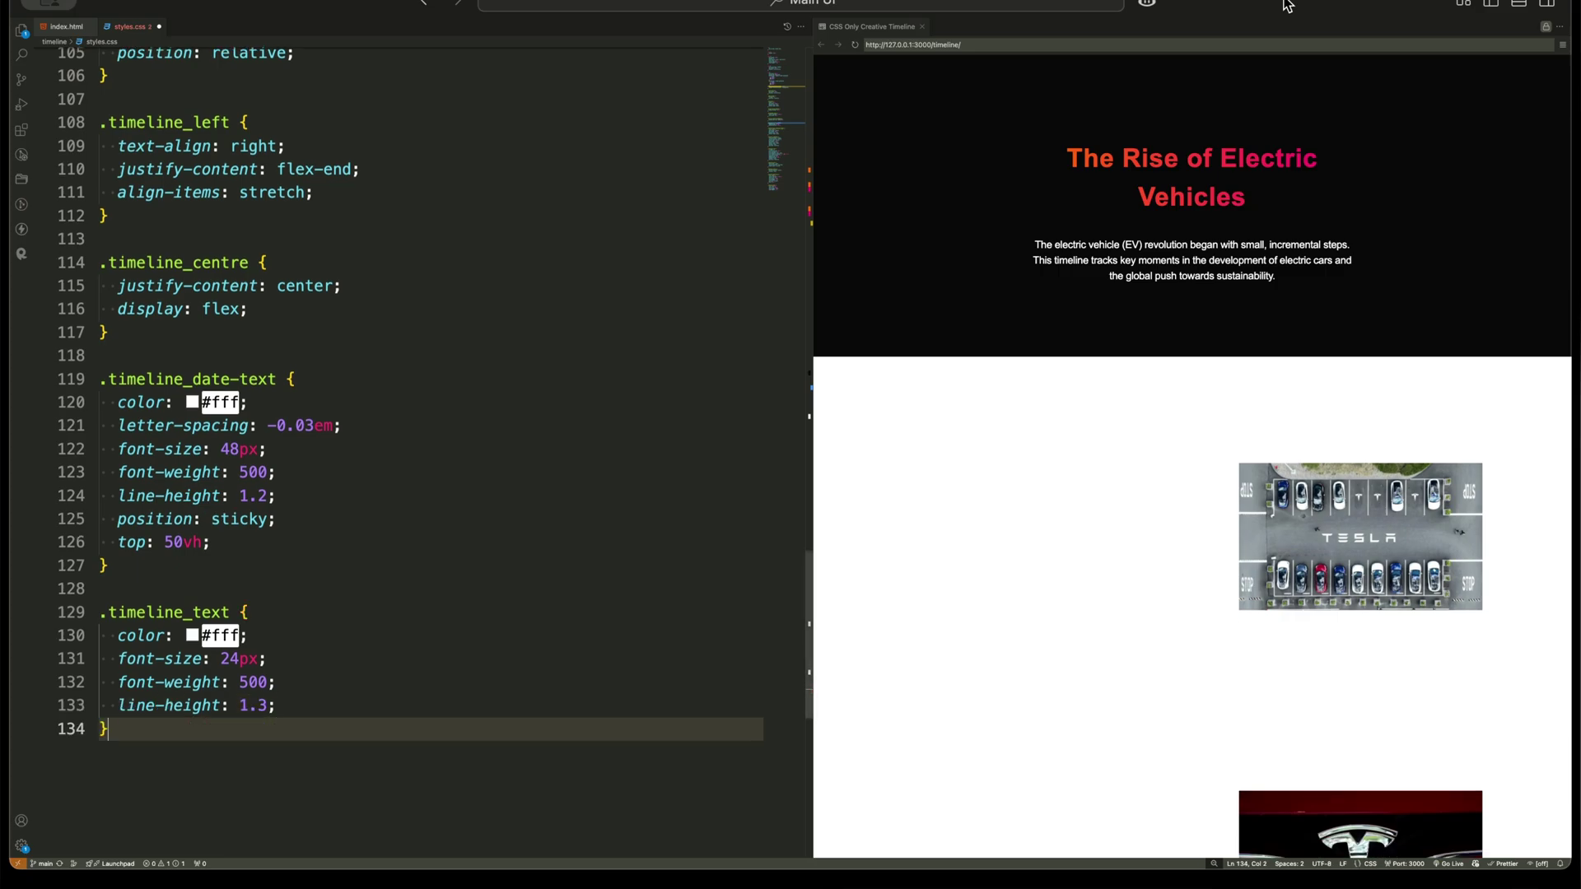
text(}  .timeline_circle)
key(Return)
text(backgrou)
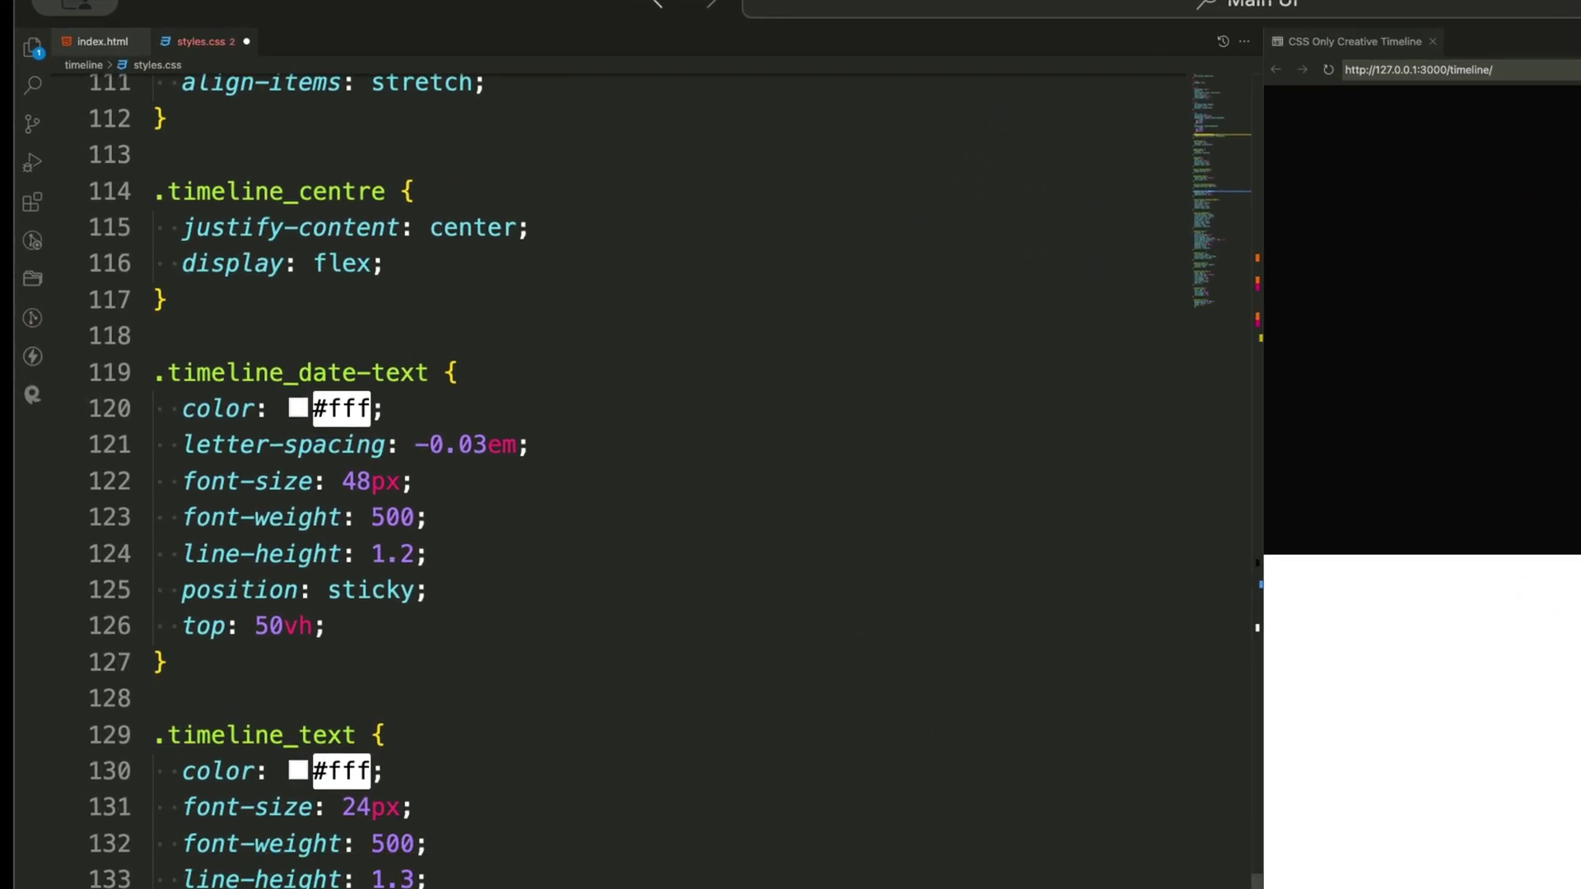
scroll(681, 482, down, 1)
scroll(680, 482, down, 1)
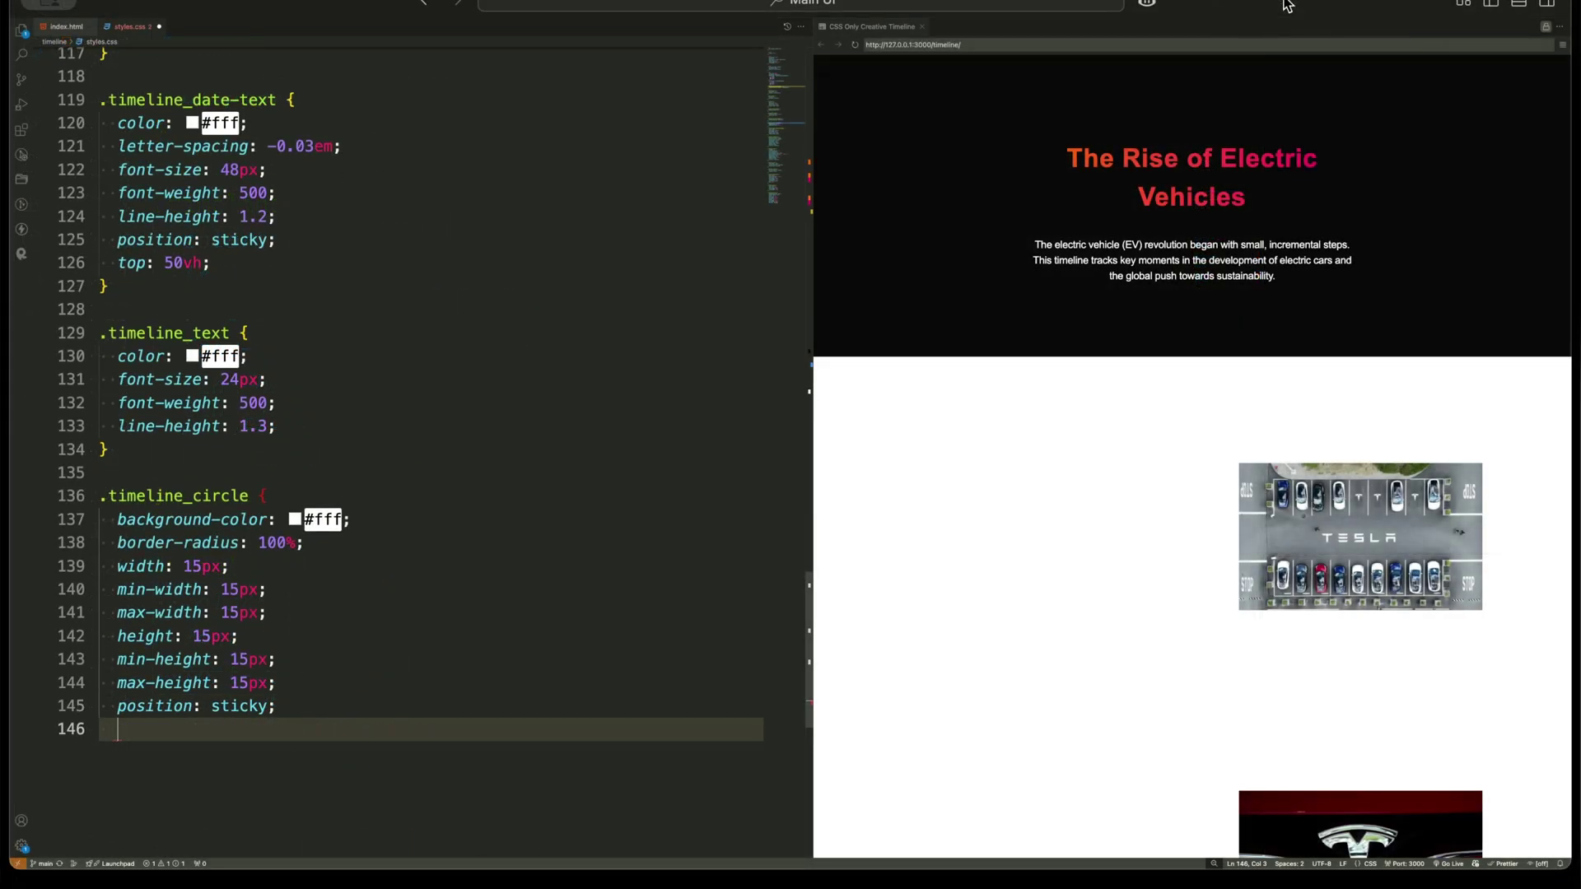
key(Return)
text(box-shadow: 0 0 0 8px #0a0a0a;)
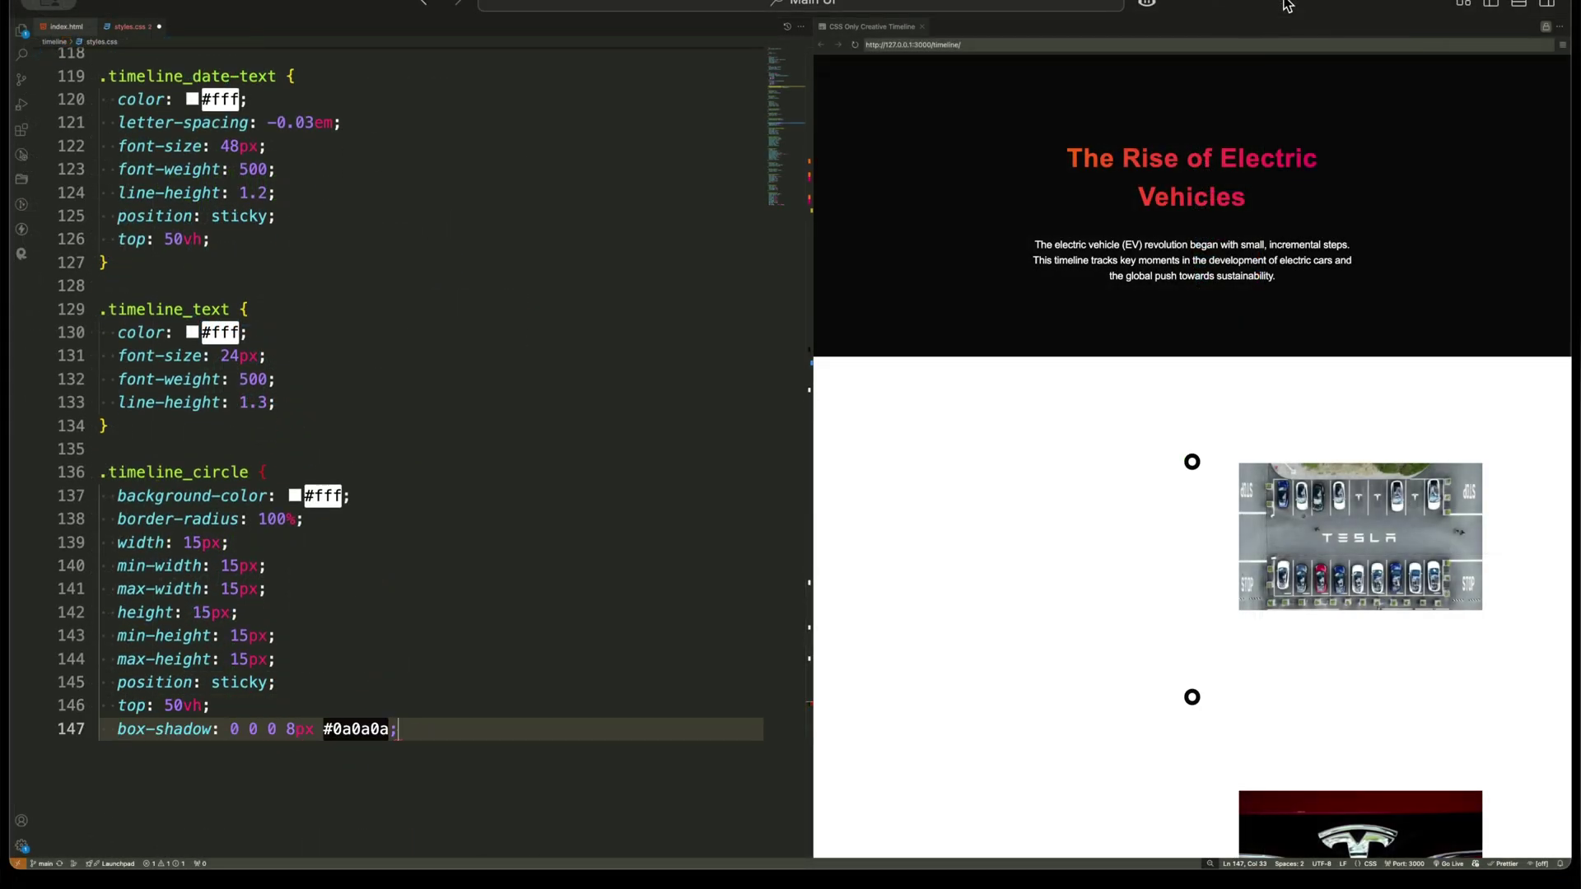
Add a grey #414141 timeline track, 3px wide, 100% high and absolutely positioned.
key(Return)
text(}  .timeline_progress {)
key(Return)
text(z-index: -2;)
key(Return)
text(background-col)
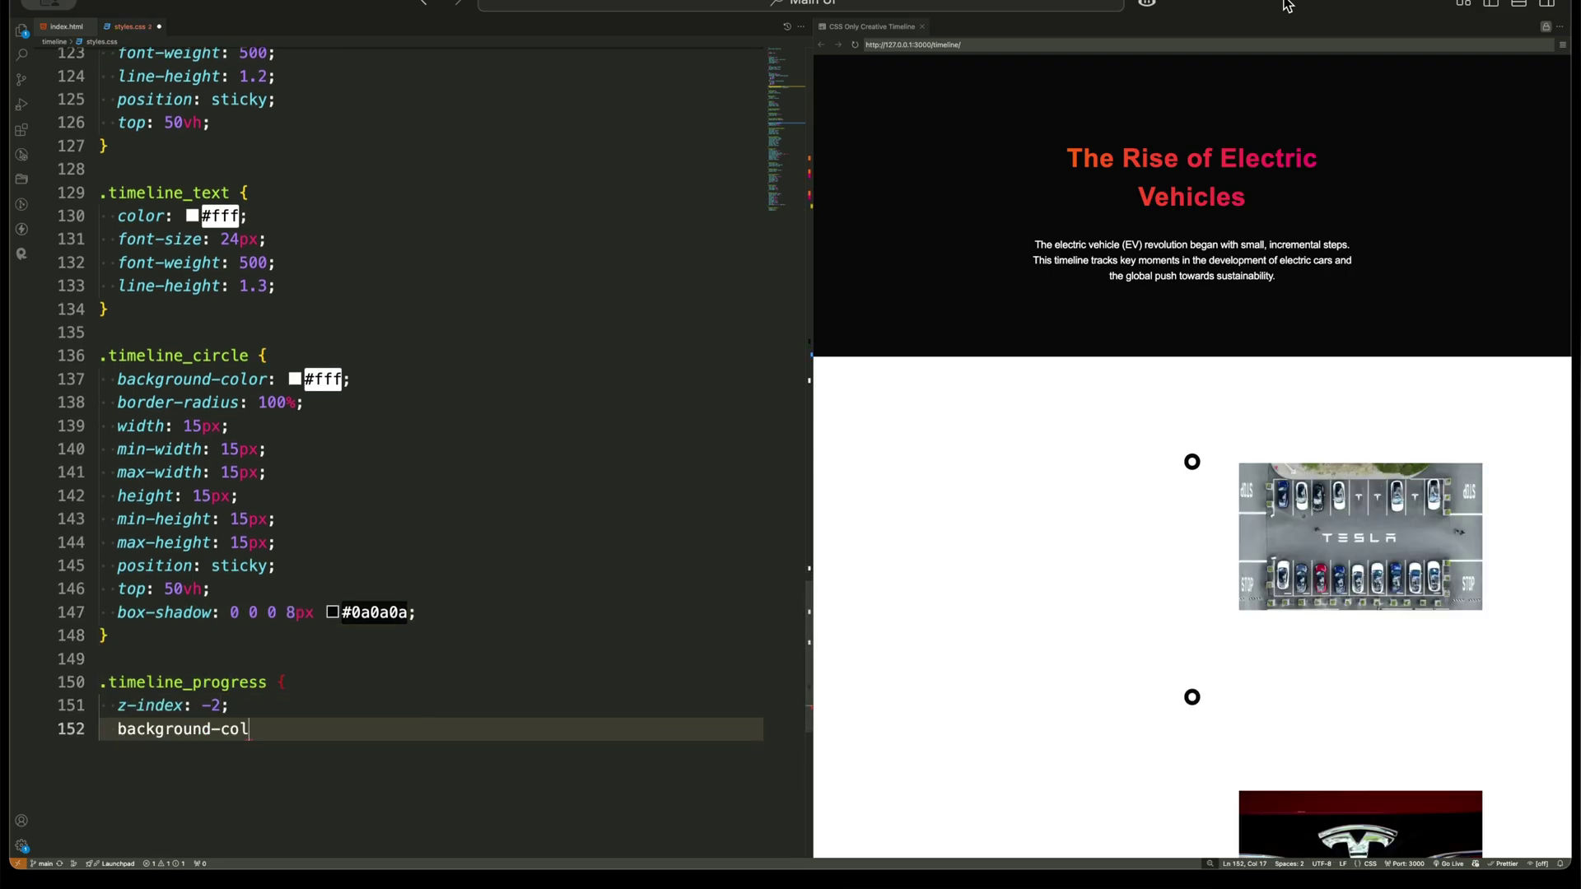
text(or: #414141;   width: 3px;   height: 10)
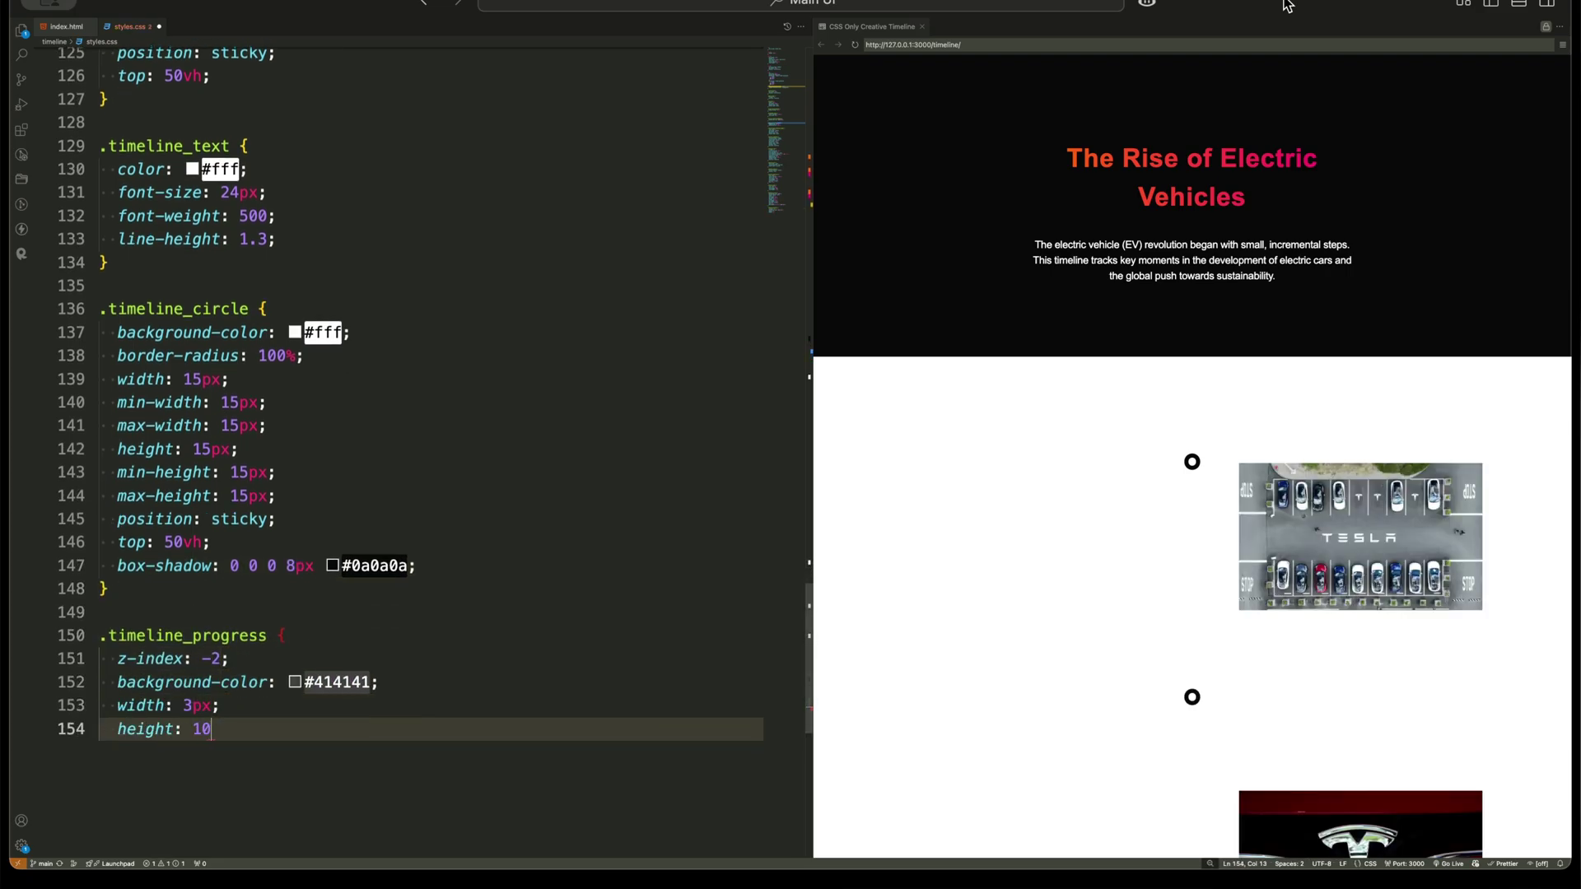
text(0%;   position: absolute; }  .timeline_prog)
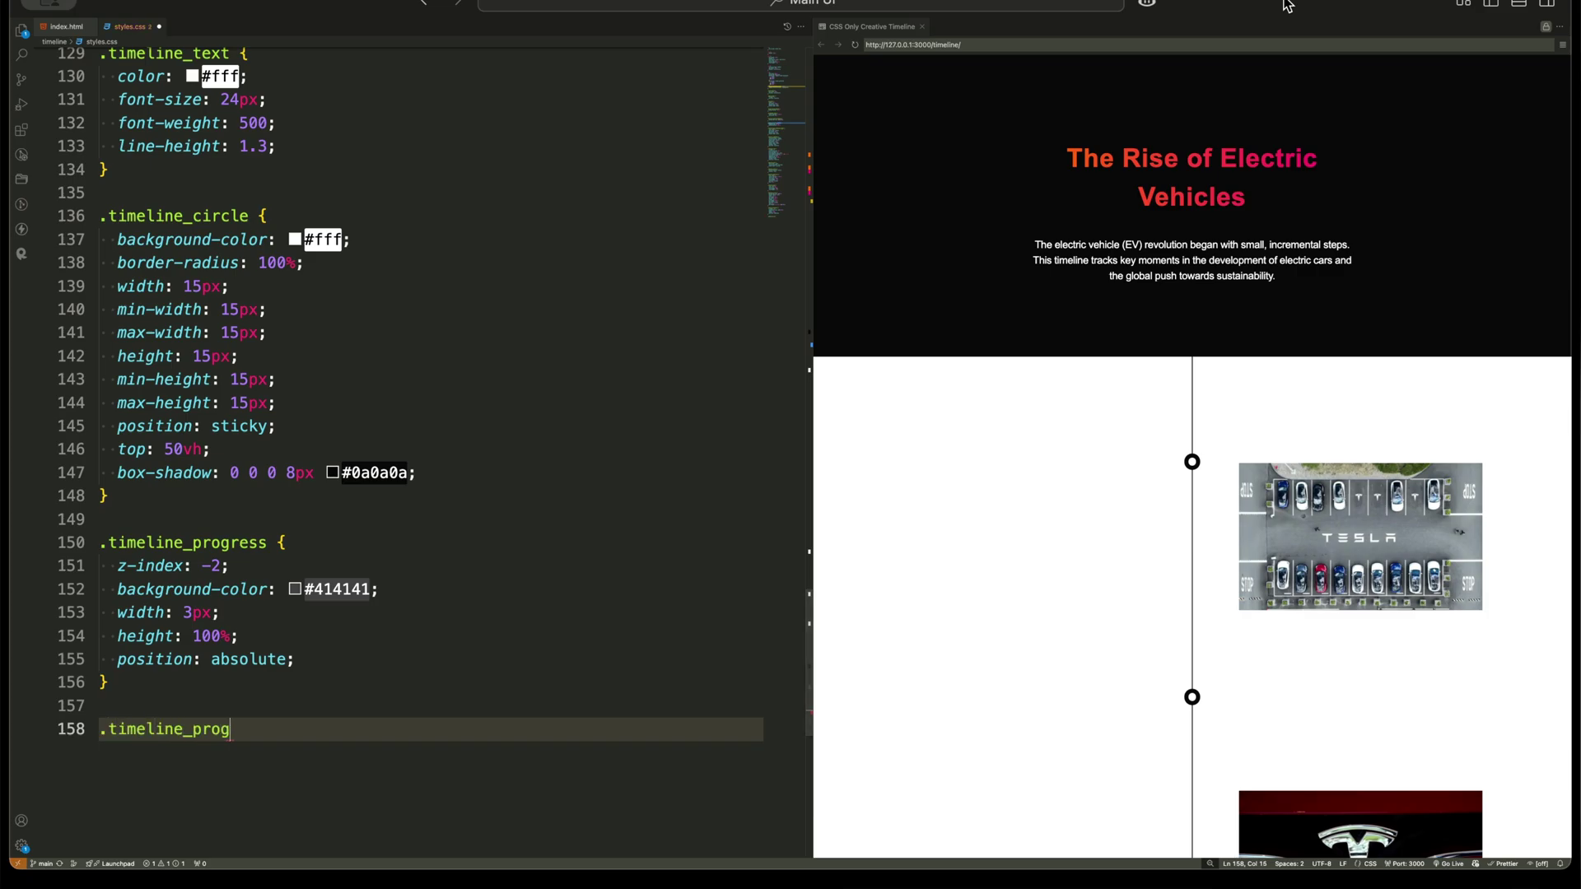
text(ress-bar {)
Add a fixed 3px, 50vh orange-to-pink gradient progress bar at z-index -2 with an orange fallback.
key(Return)
text(z-index: -1;)
key(Return)
text(background: #ff6a00;)
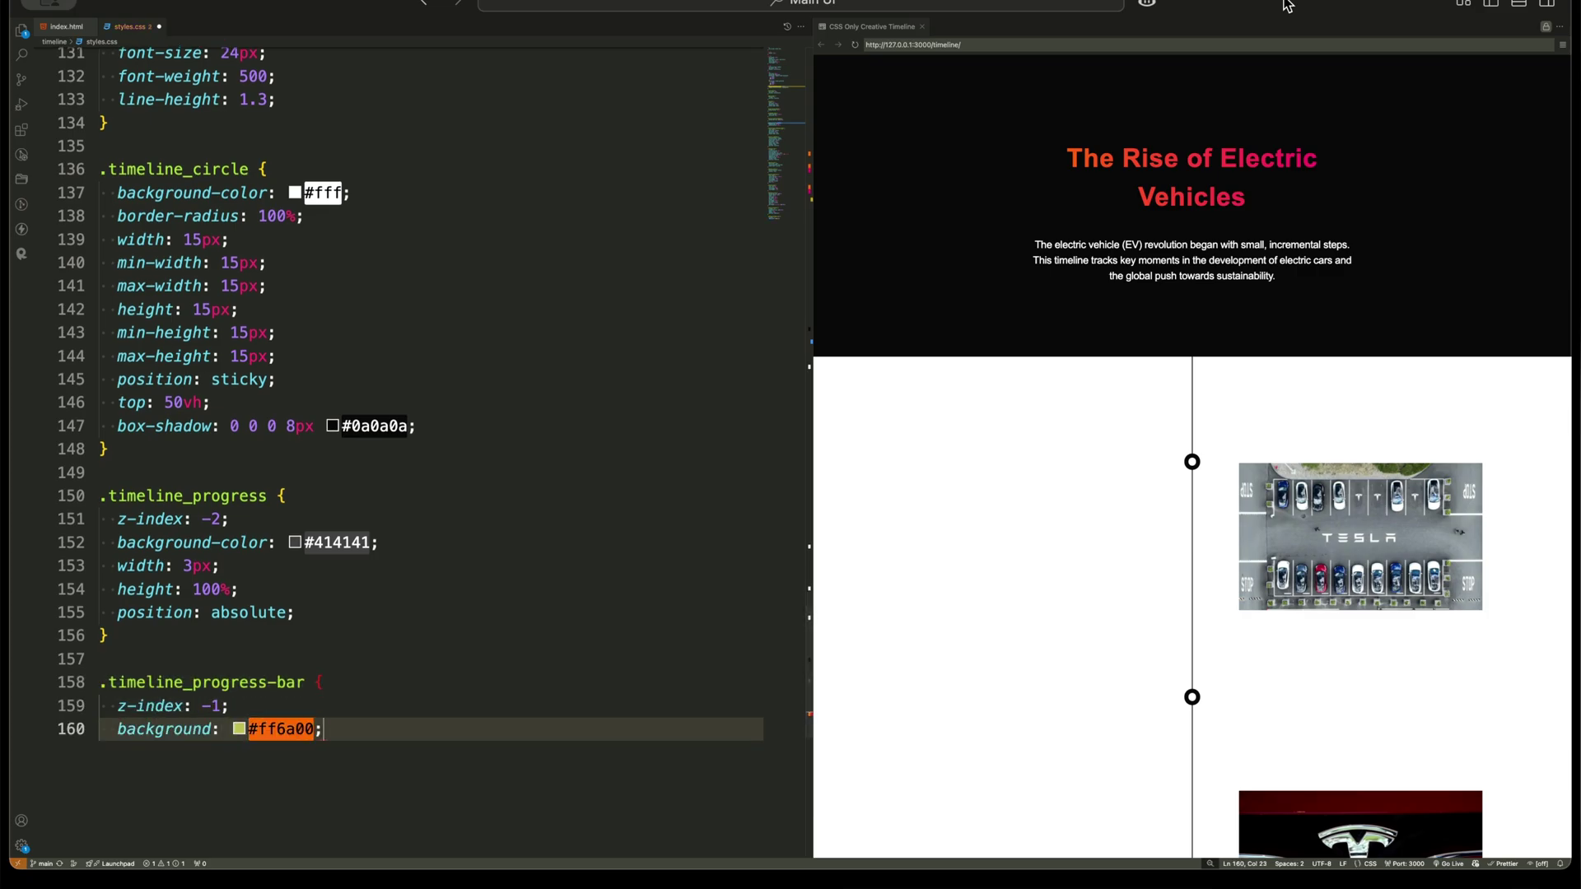
key(Return)
text(background: -webkit-linear-gradient()
key(Return)
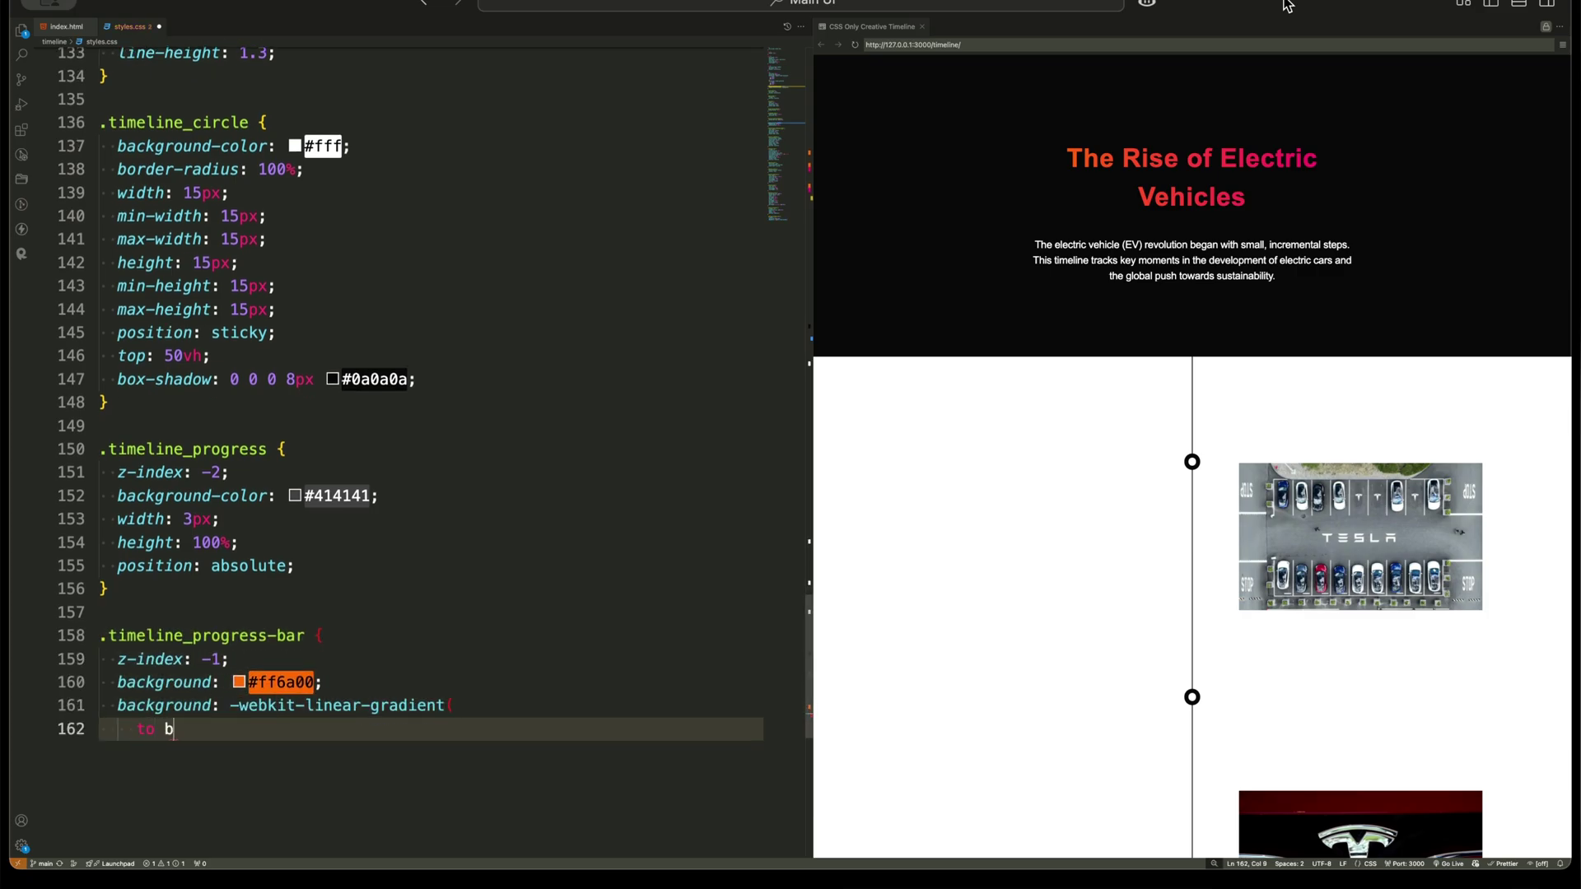
text(to bottom,     #ff6a00,     #ee0979   );)
text(background: linear-gra)
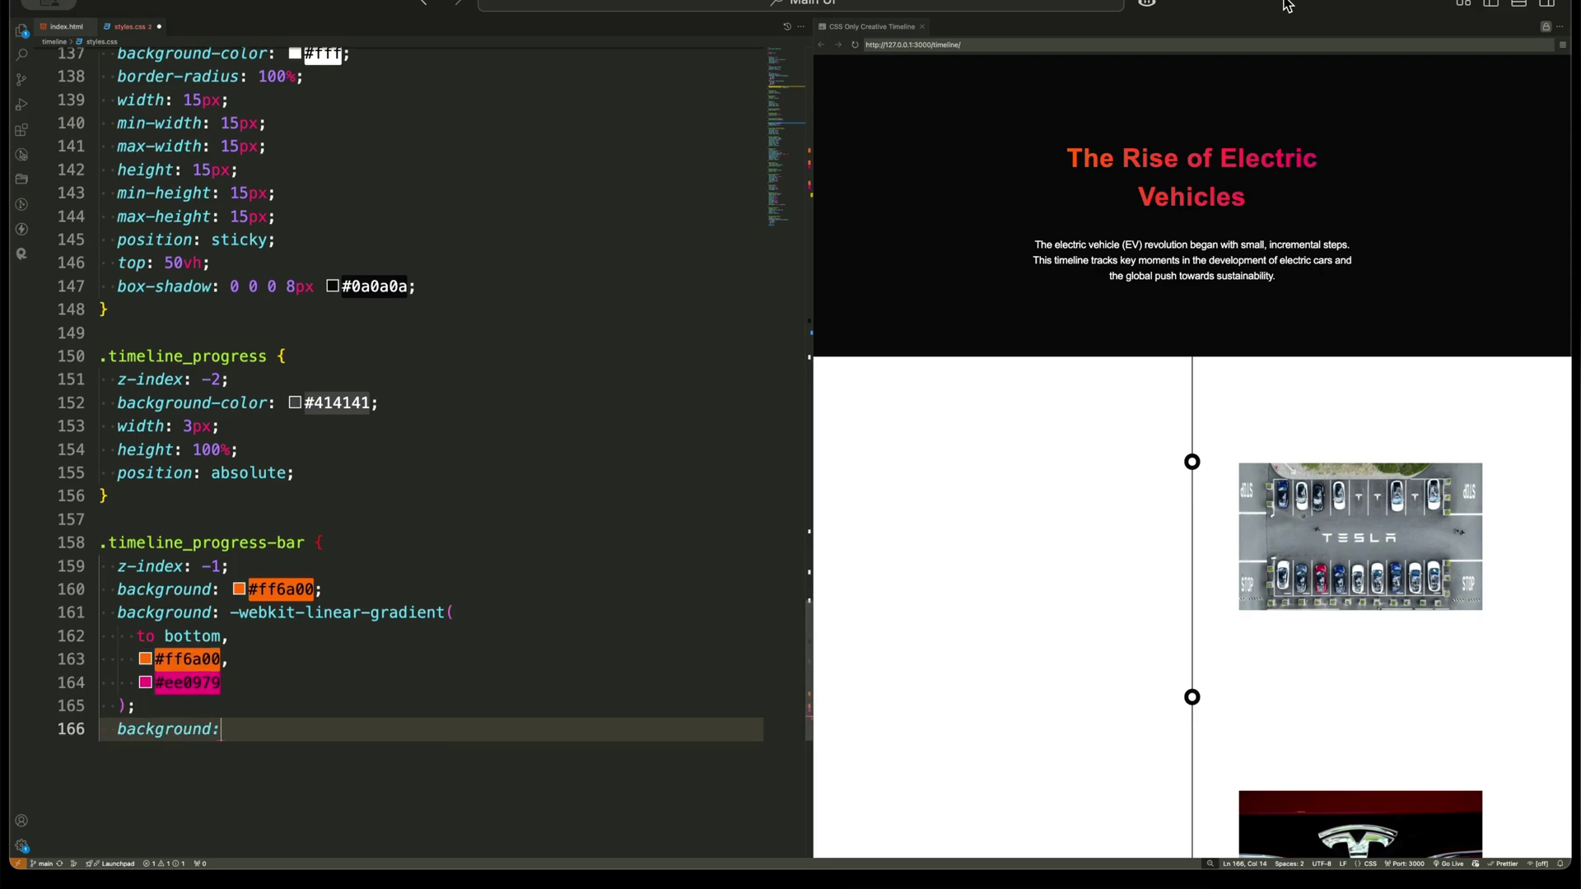
text(dient()
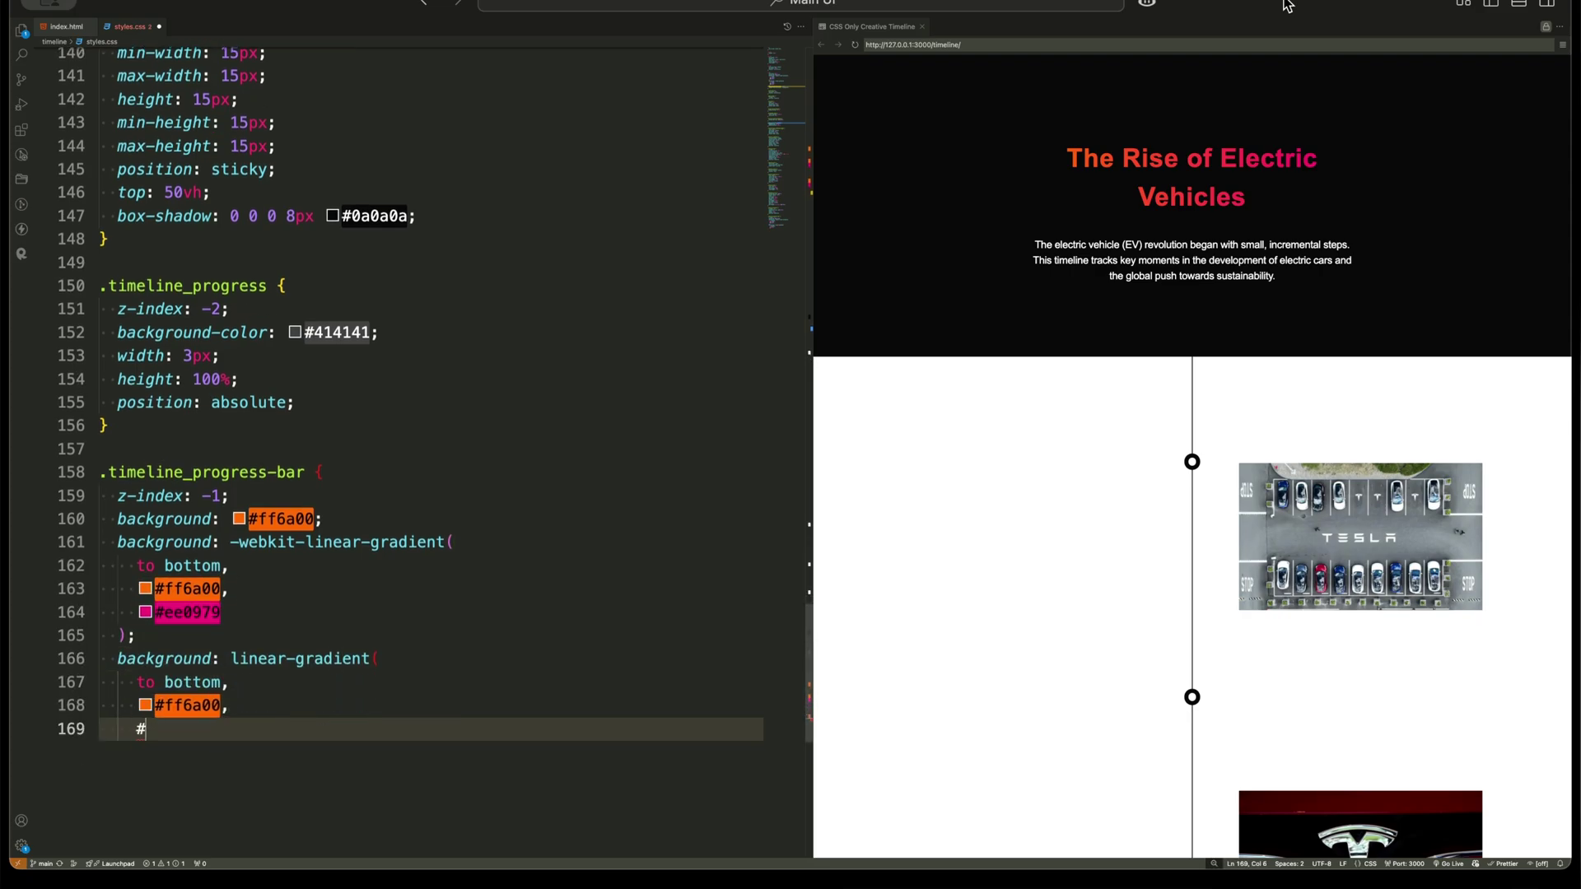
text(     to bottom,     #ff6a00,     #ee0979   );)
key(Return)
text(width: 3px; height: 50vh; pos)
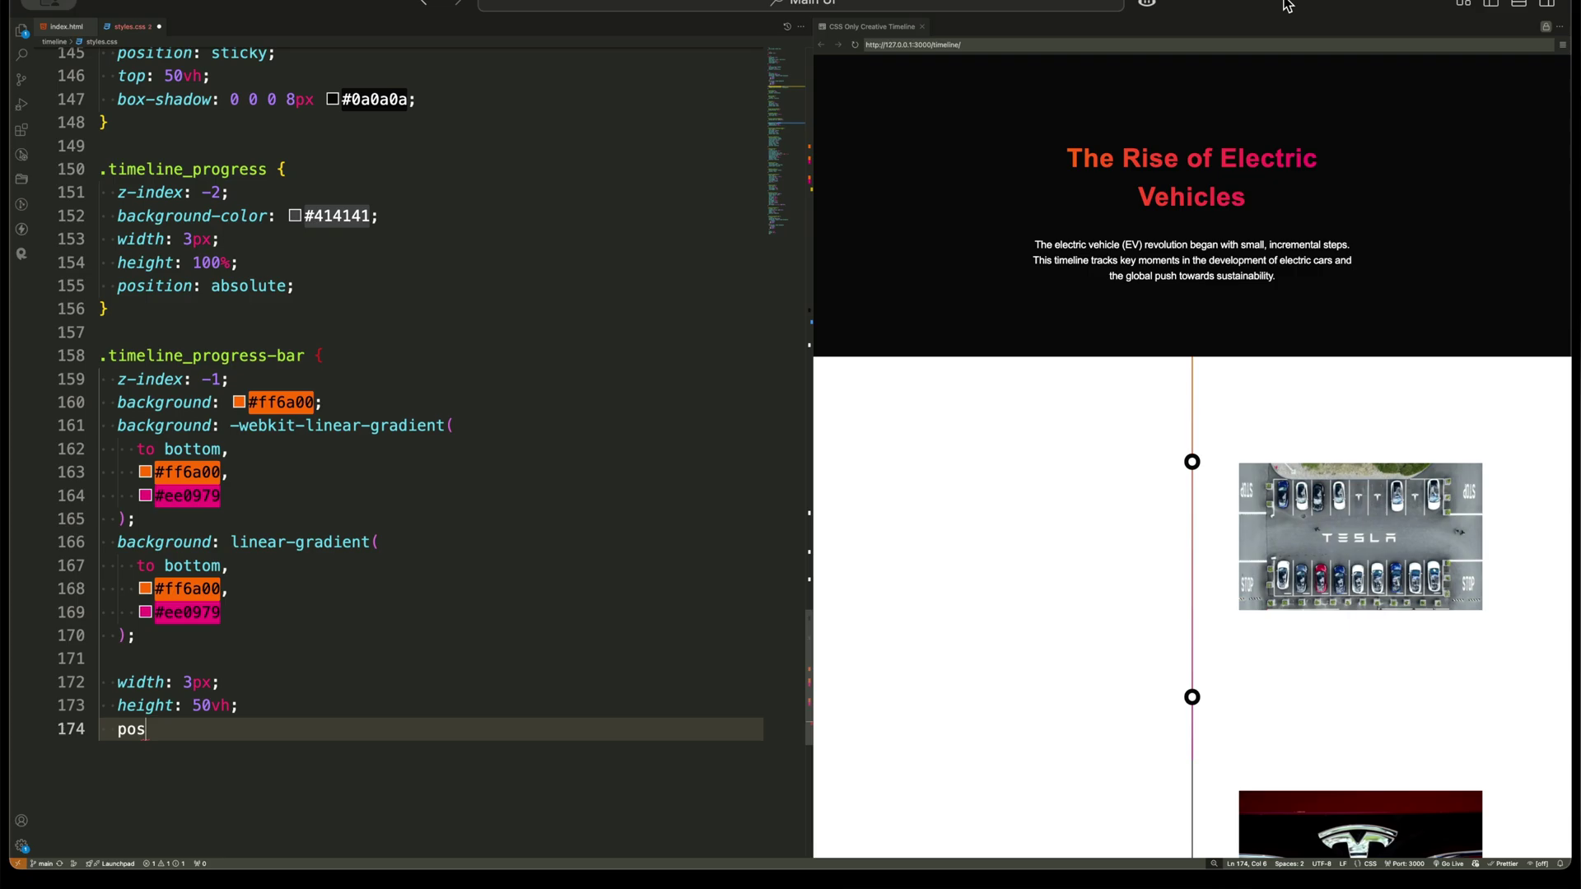
text(ition: fixed; inset: 0 }  .section-timeline { z-i)
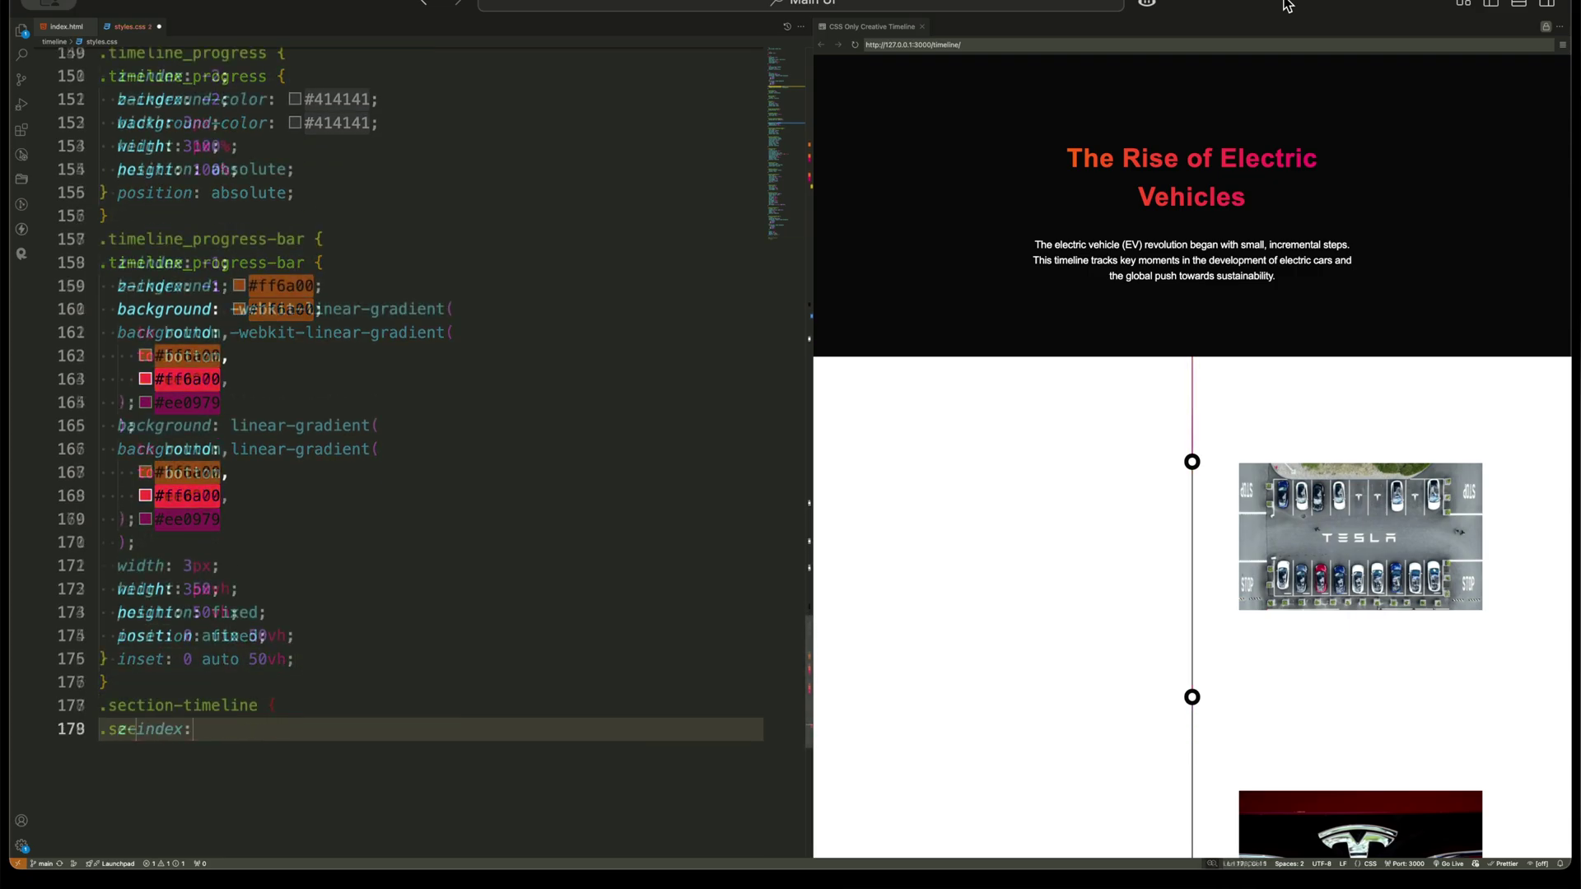
text(ndex: -3; background-color: #0a0a0a; position: relative; }  .m)
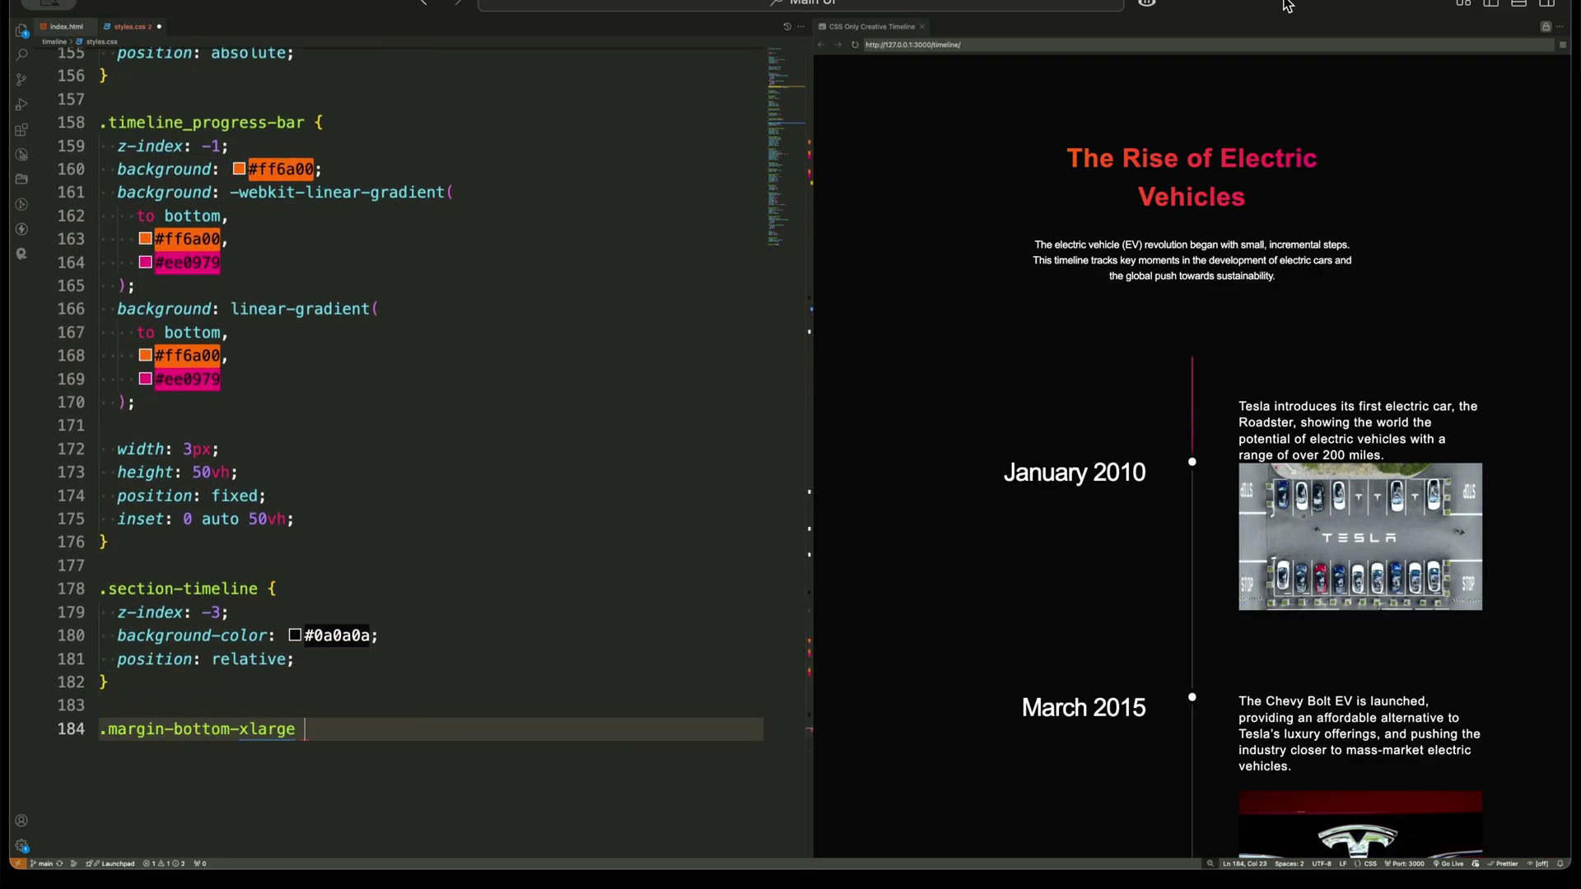
text({ margin-bottom: 56px; }  .timeline_link { opacity: 0.6; color: #fff; letter)
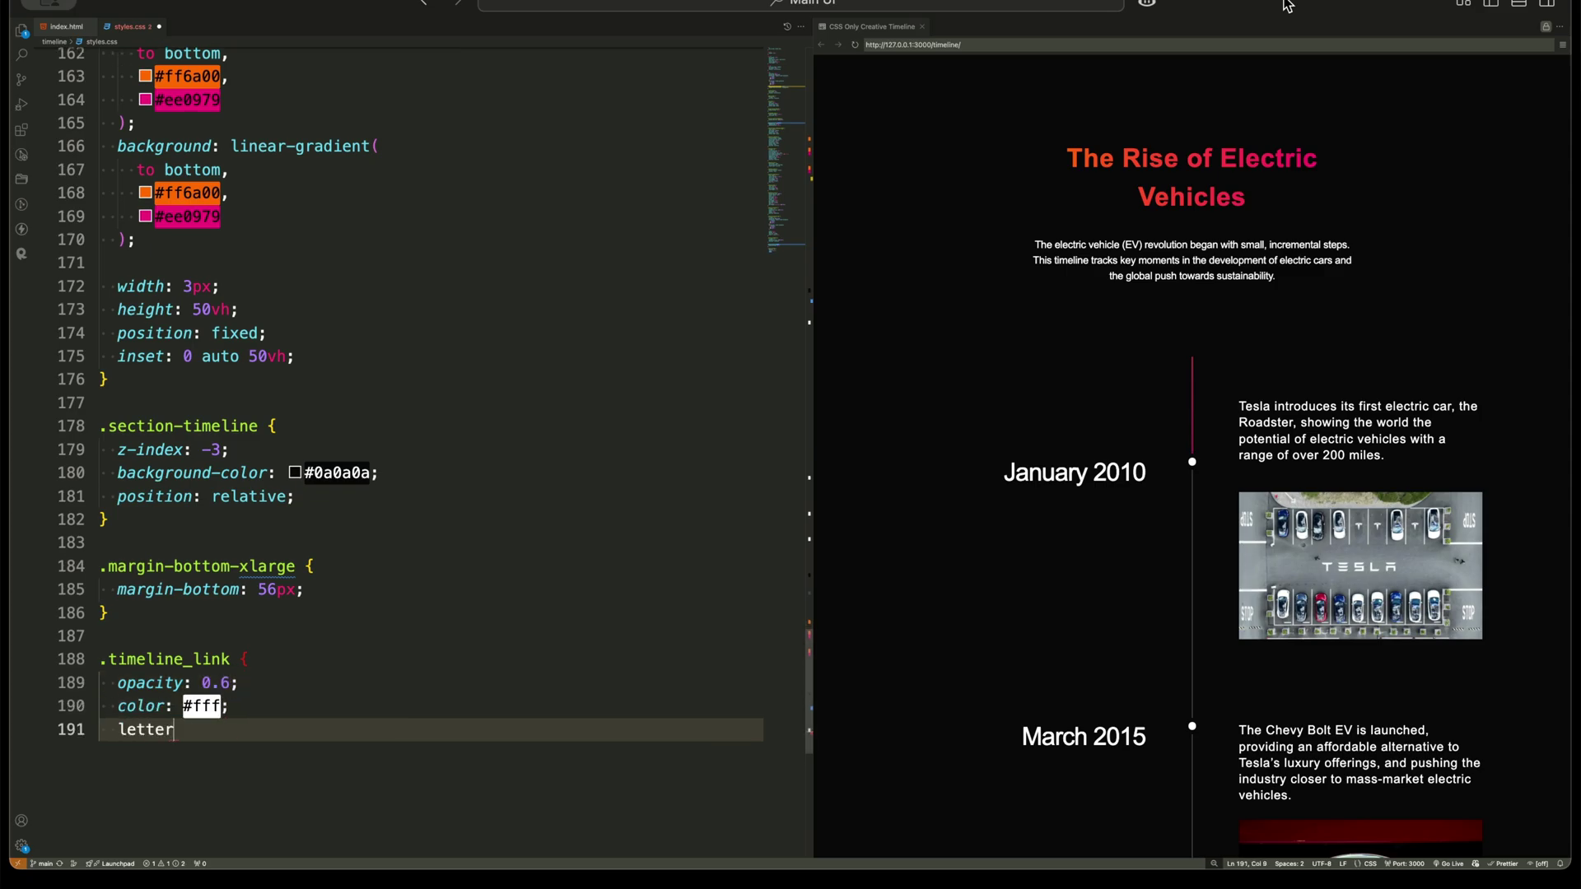
text(-spacing: 0.8px; text-transform: uppercase; border-radius: 8px; align-items)
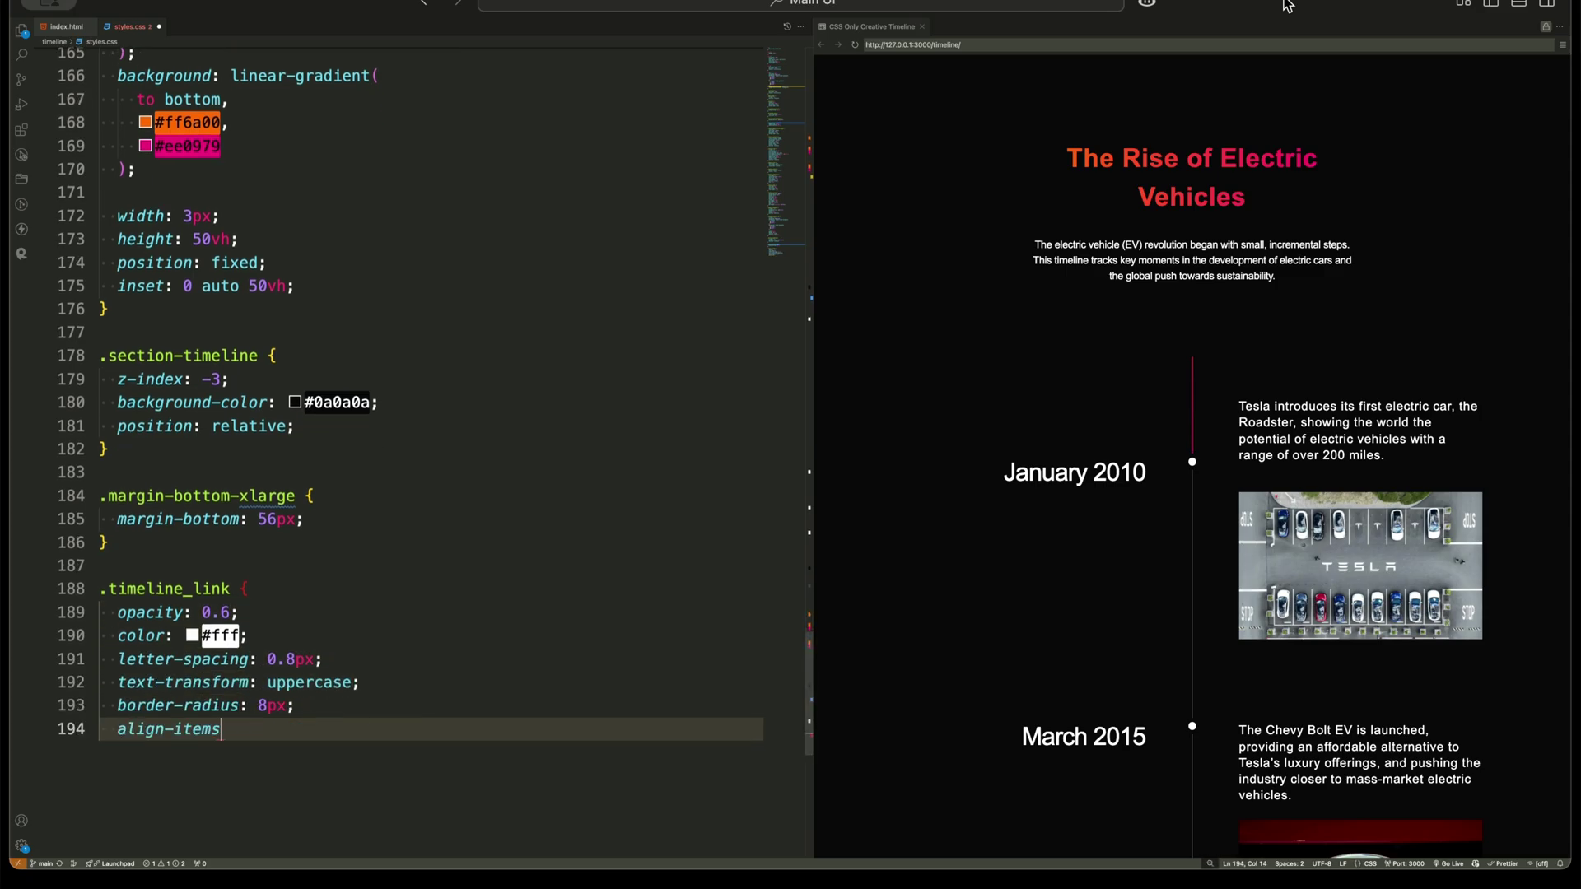
text(: center; font-size: 14px; font-weight: 700; line-height: 1.3; text-decora)
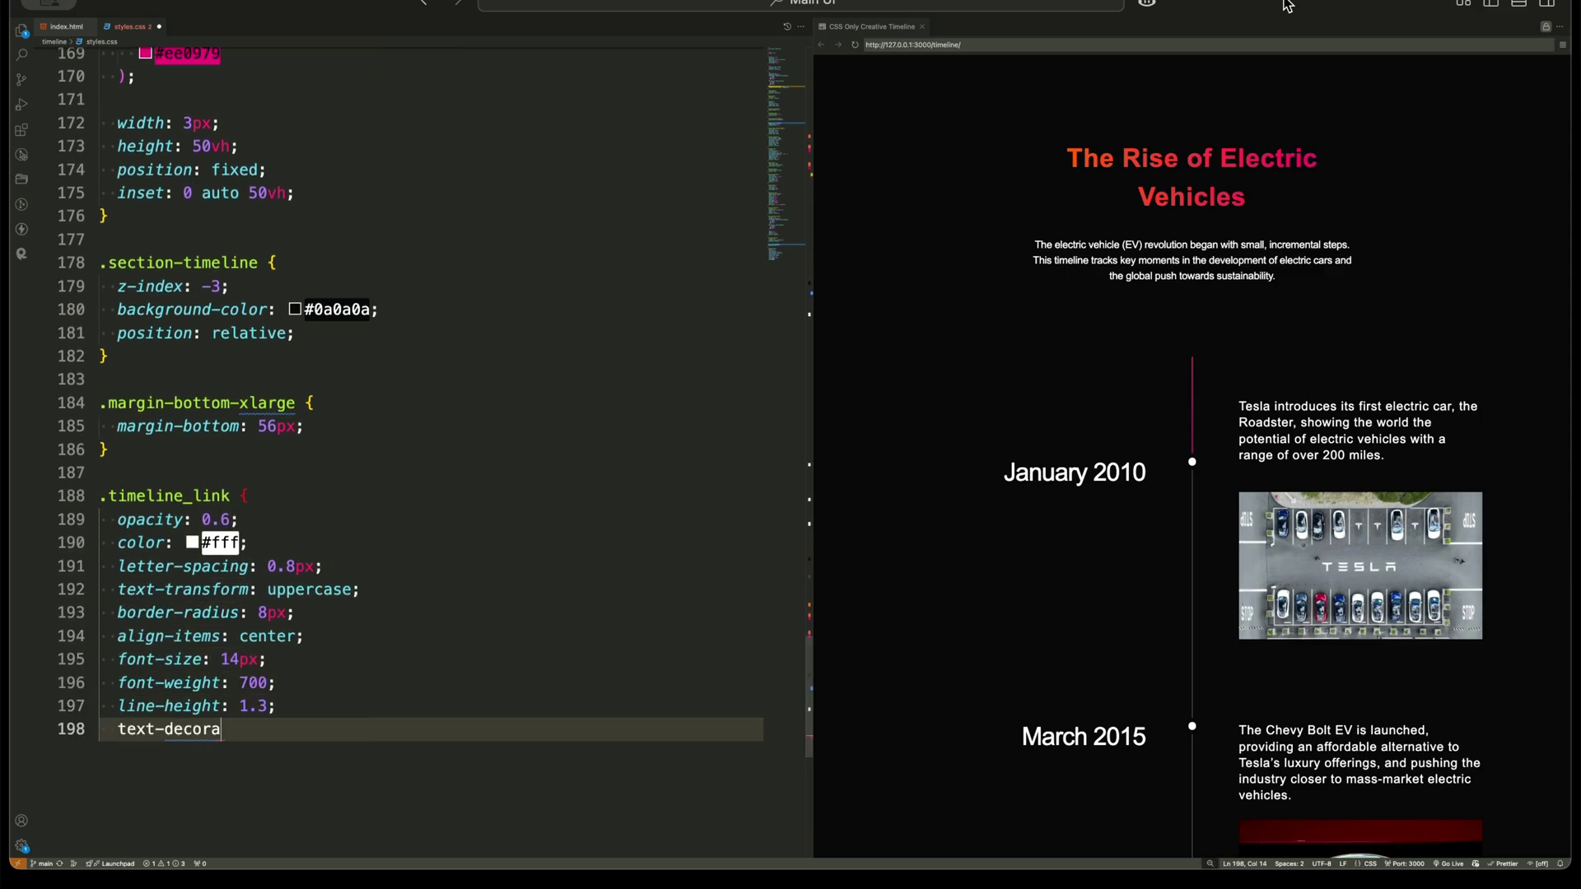
text(tion: none; transition: opacity 0.3s; display: flex; }  .timeline_link:hover)
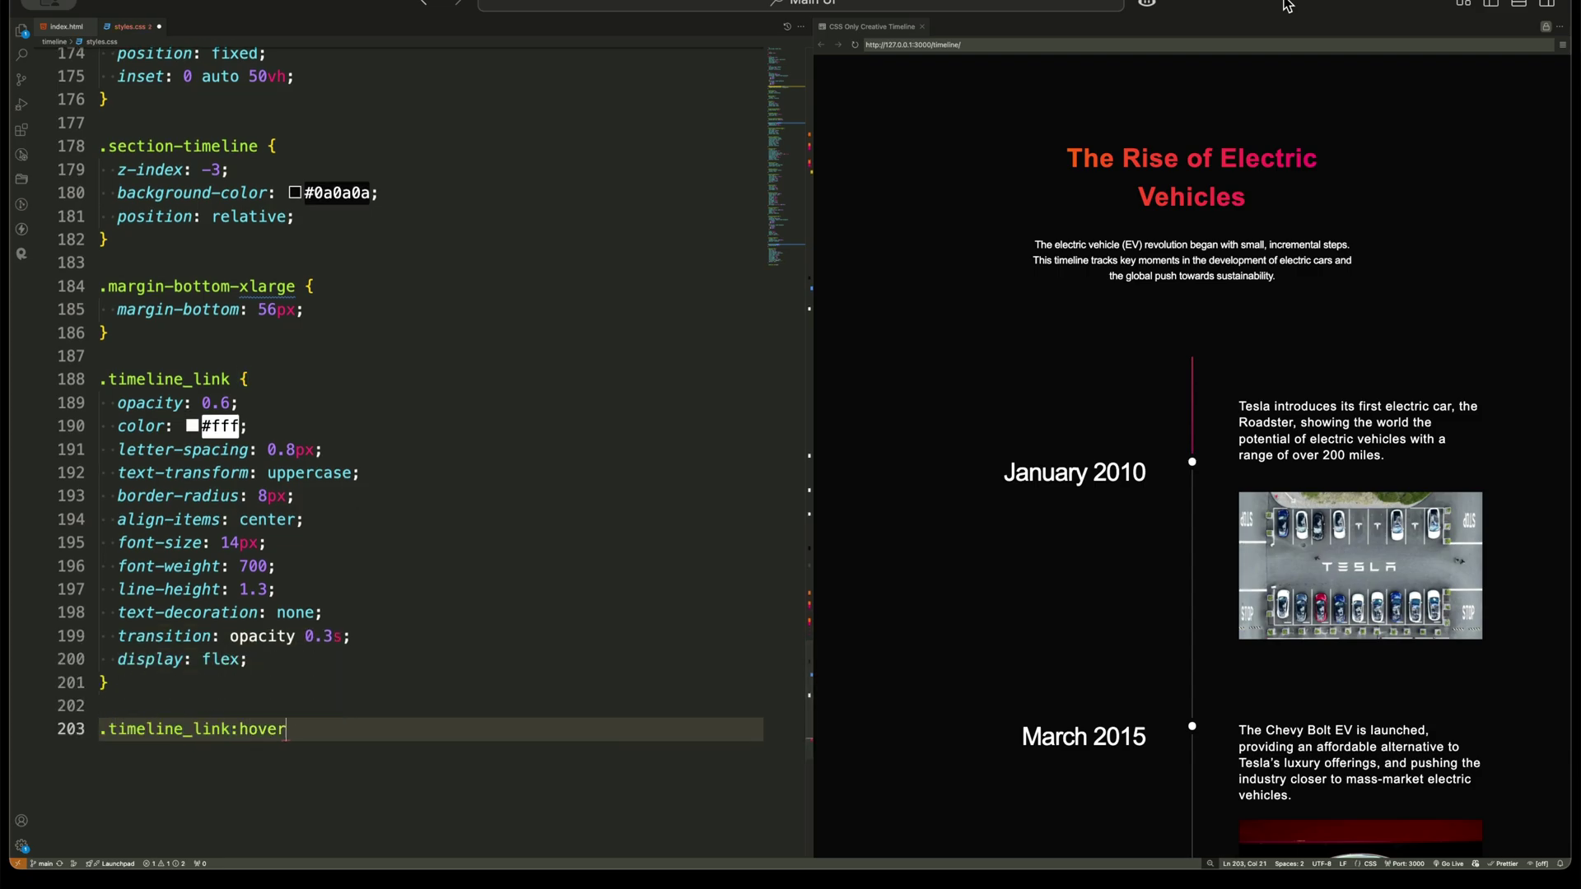
text( { opacity: 1; }  .link-icon { width: 20px; height: 20px; margin-left: 8px; )
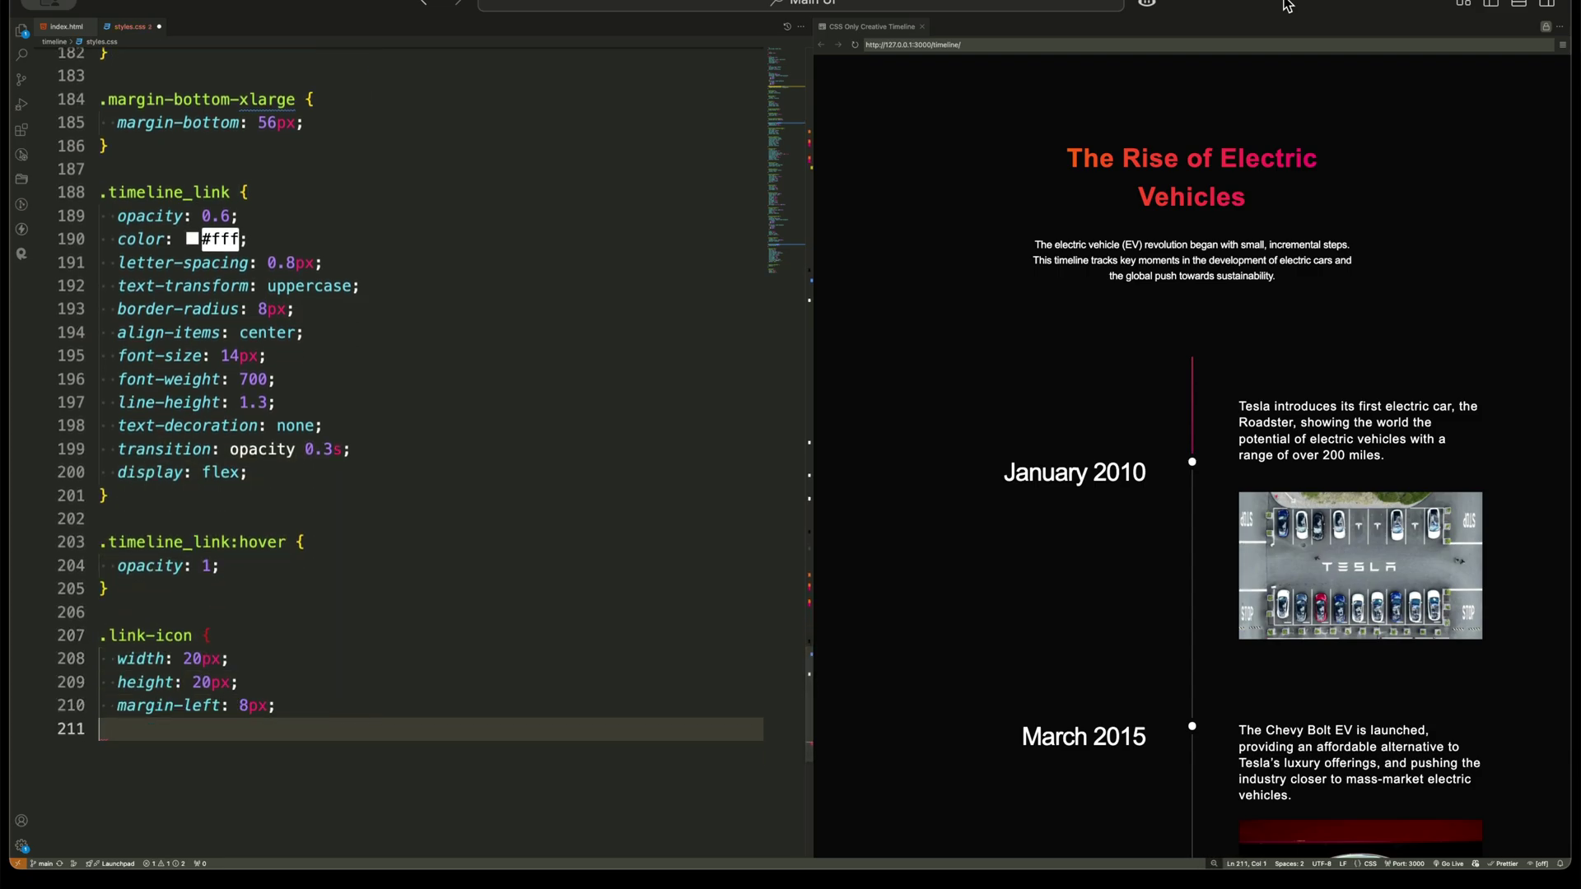
text(}  .inline-block { display: inline-block; }  .text-colour-lightgrey { co)
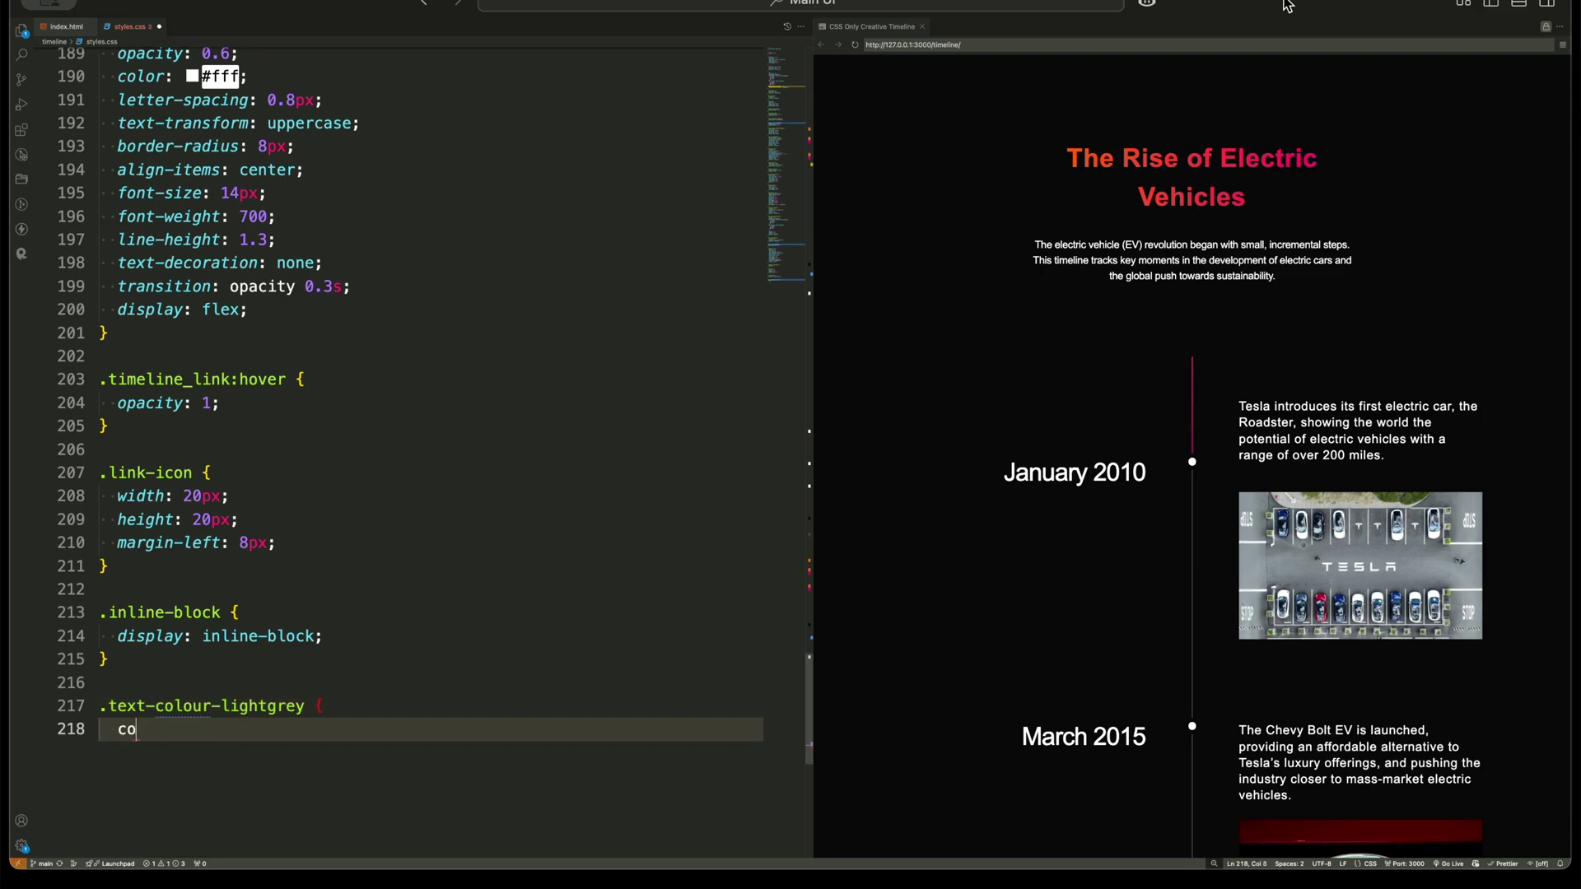
text(lor: #ffffffa6; }  .overlay-fade-top { background-image: l)
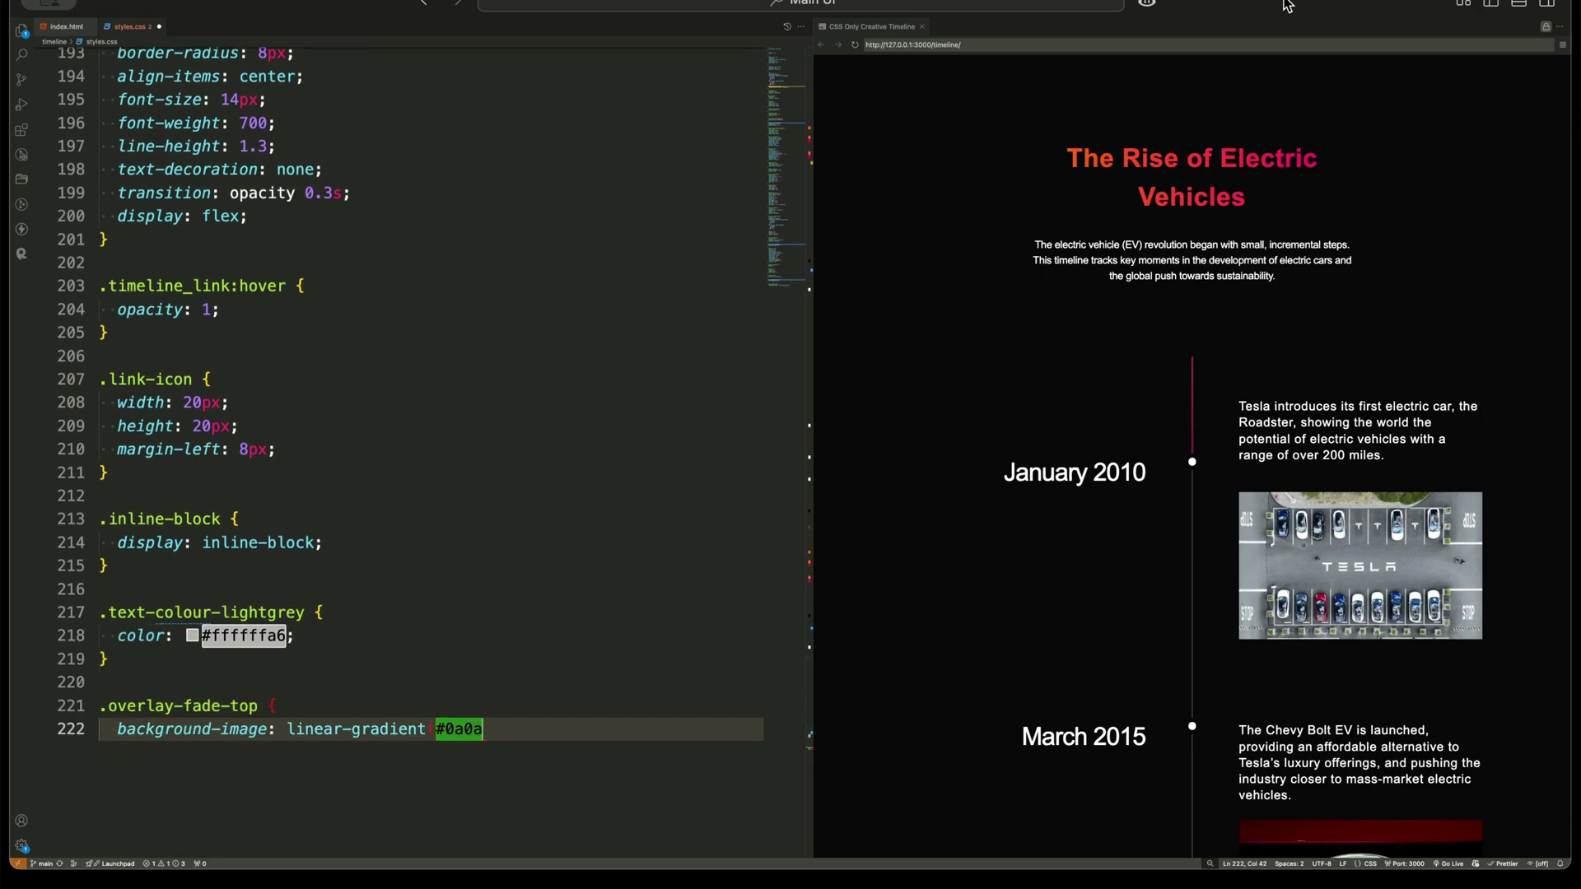
text(0a, #0a0a0a00); height: 80px; position: absolute; inset: 0% 0% auto; }  .o)
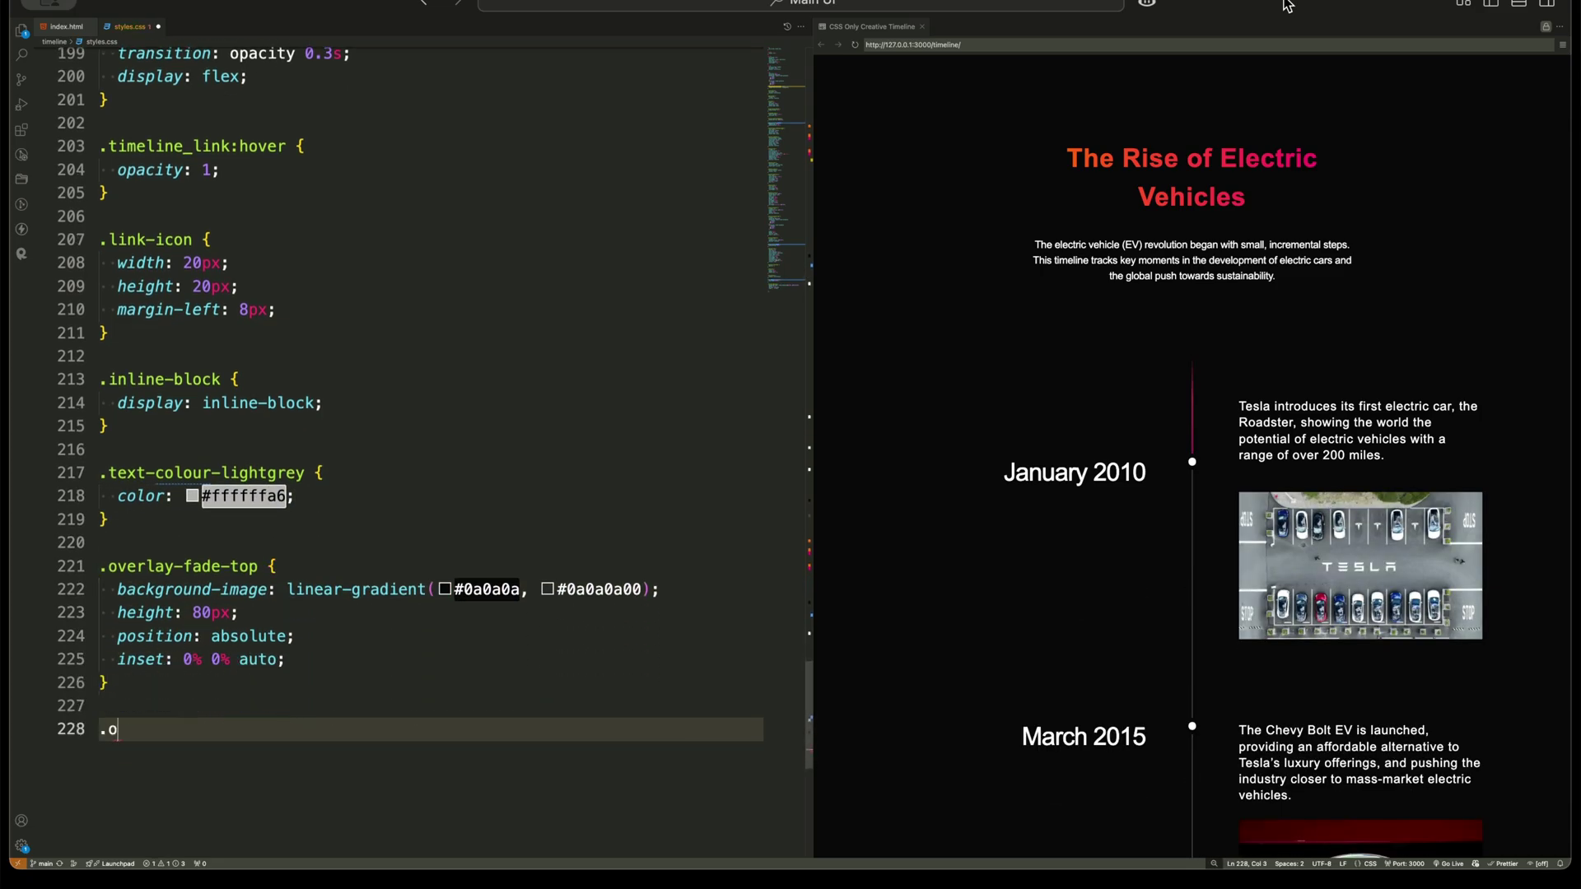
text( background-image: linear-gradient(to top, #0a0a0a, #0a0a)
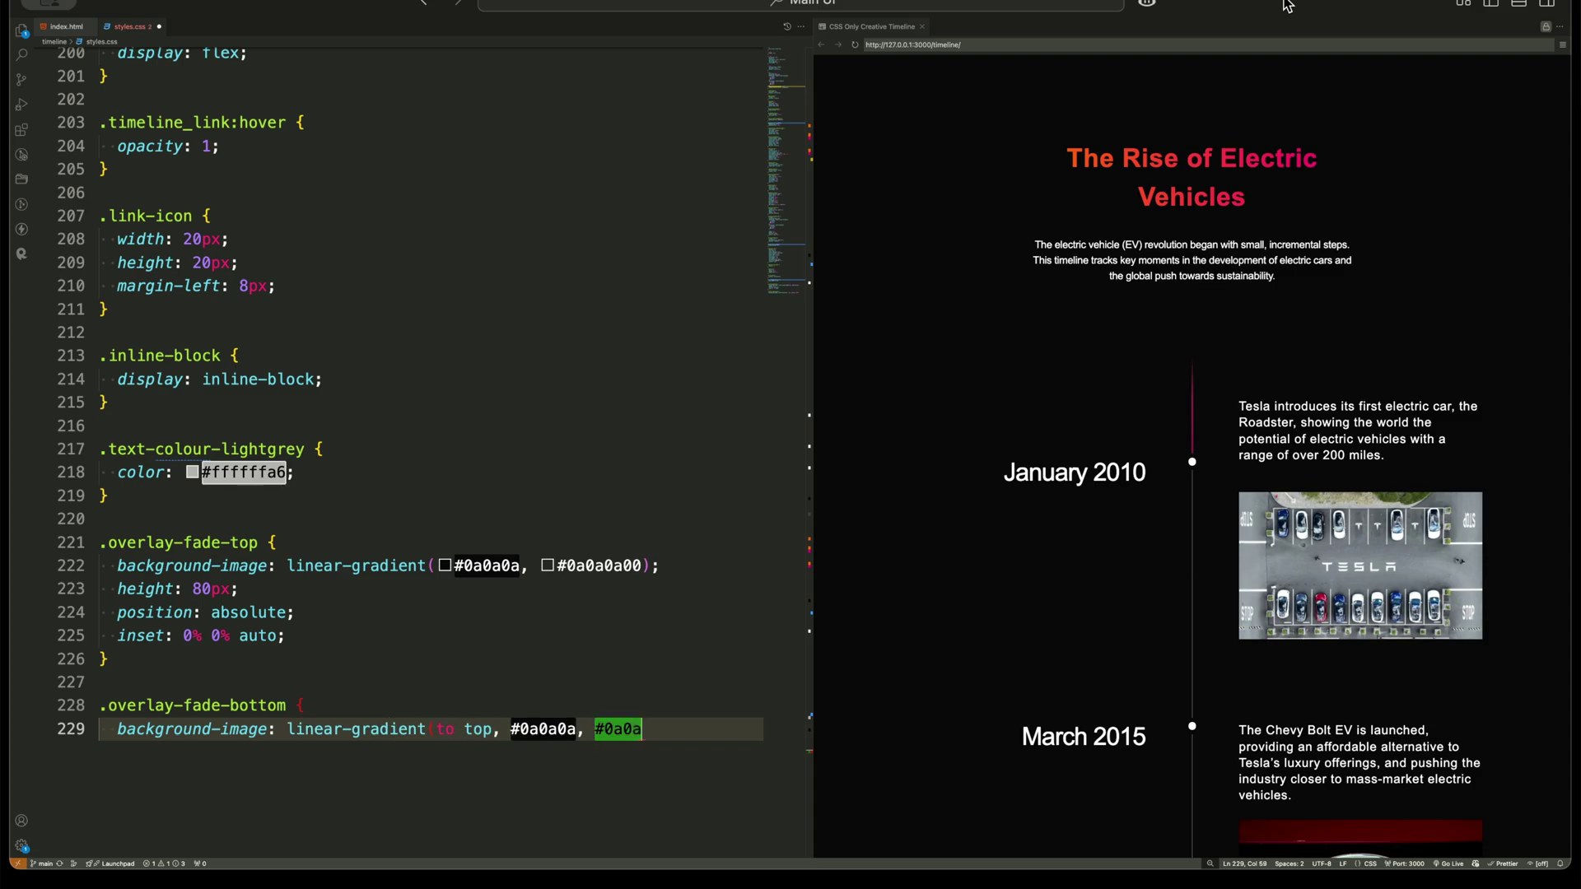
text(00); height: 80px; position: absolute; inset: auto 0% 0%; }  @media screen and (max)
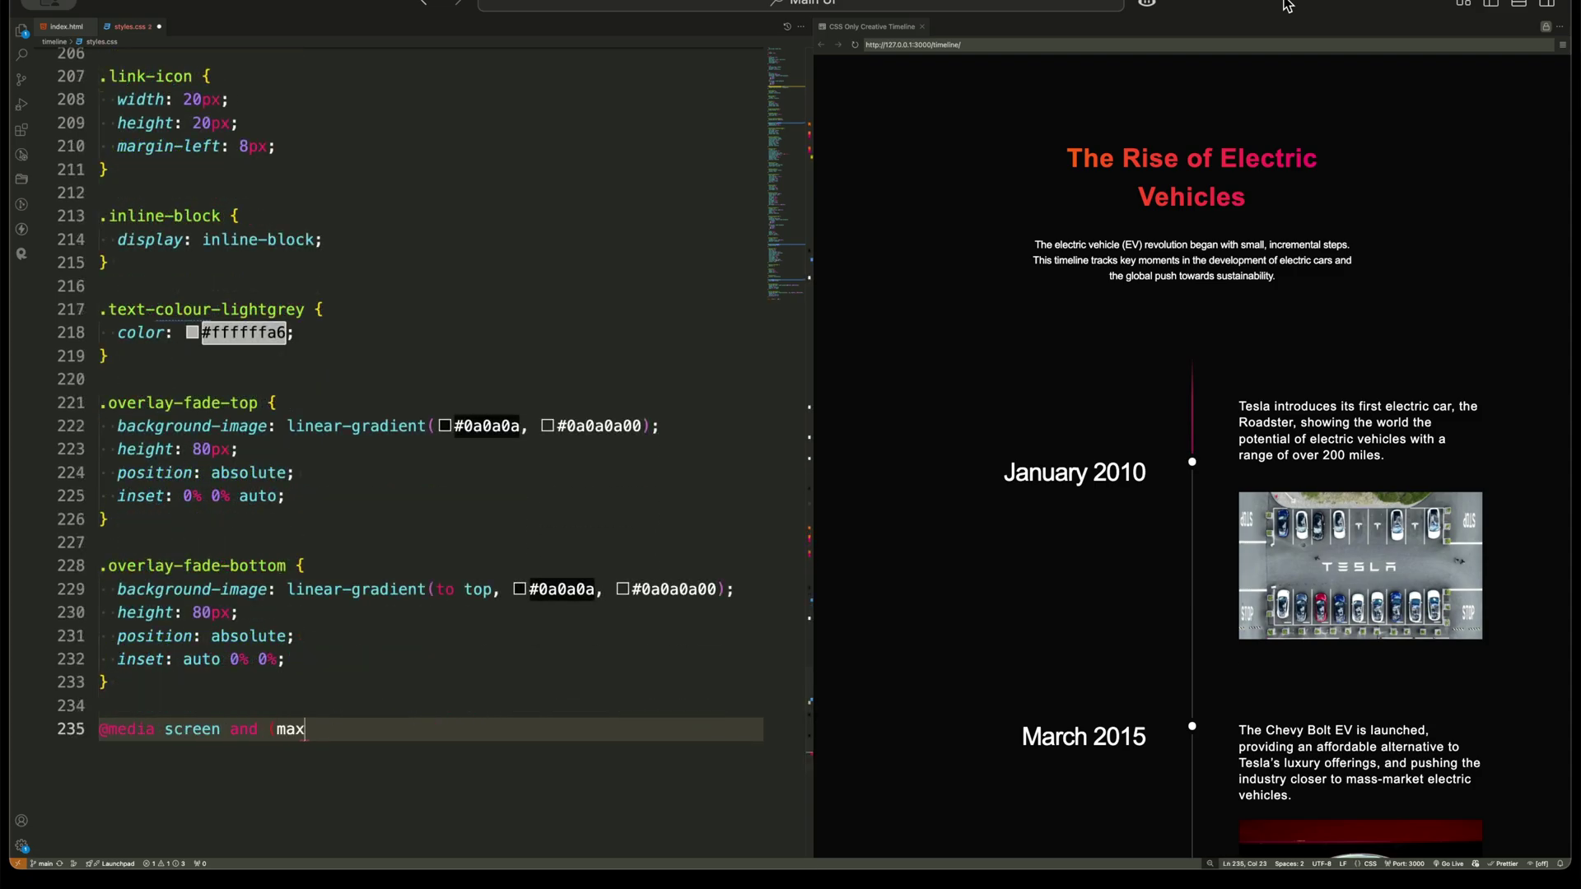
text(x) {)
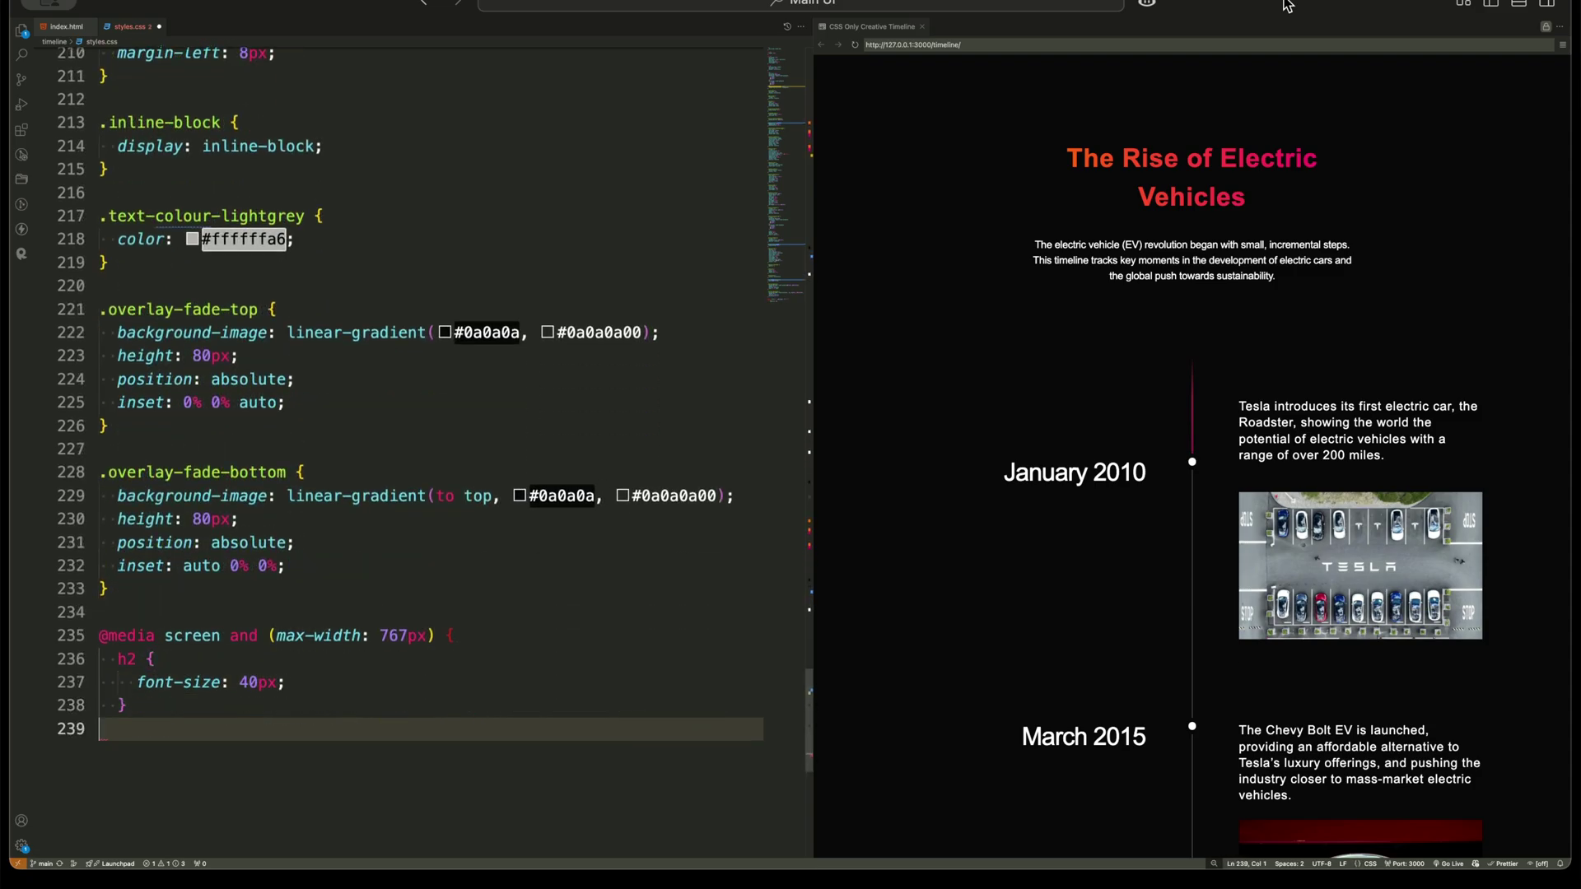
text( h2 { font-size: 40px; }  .paragraph-large{ font-size: 18px; } )
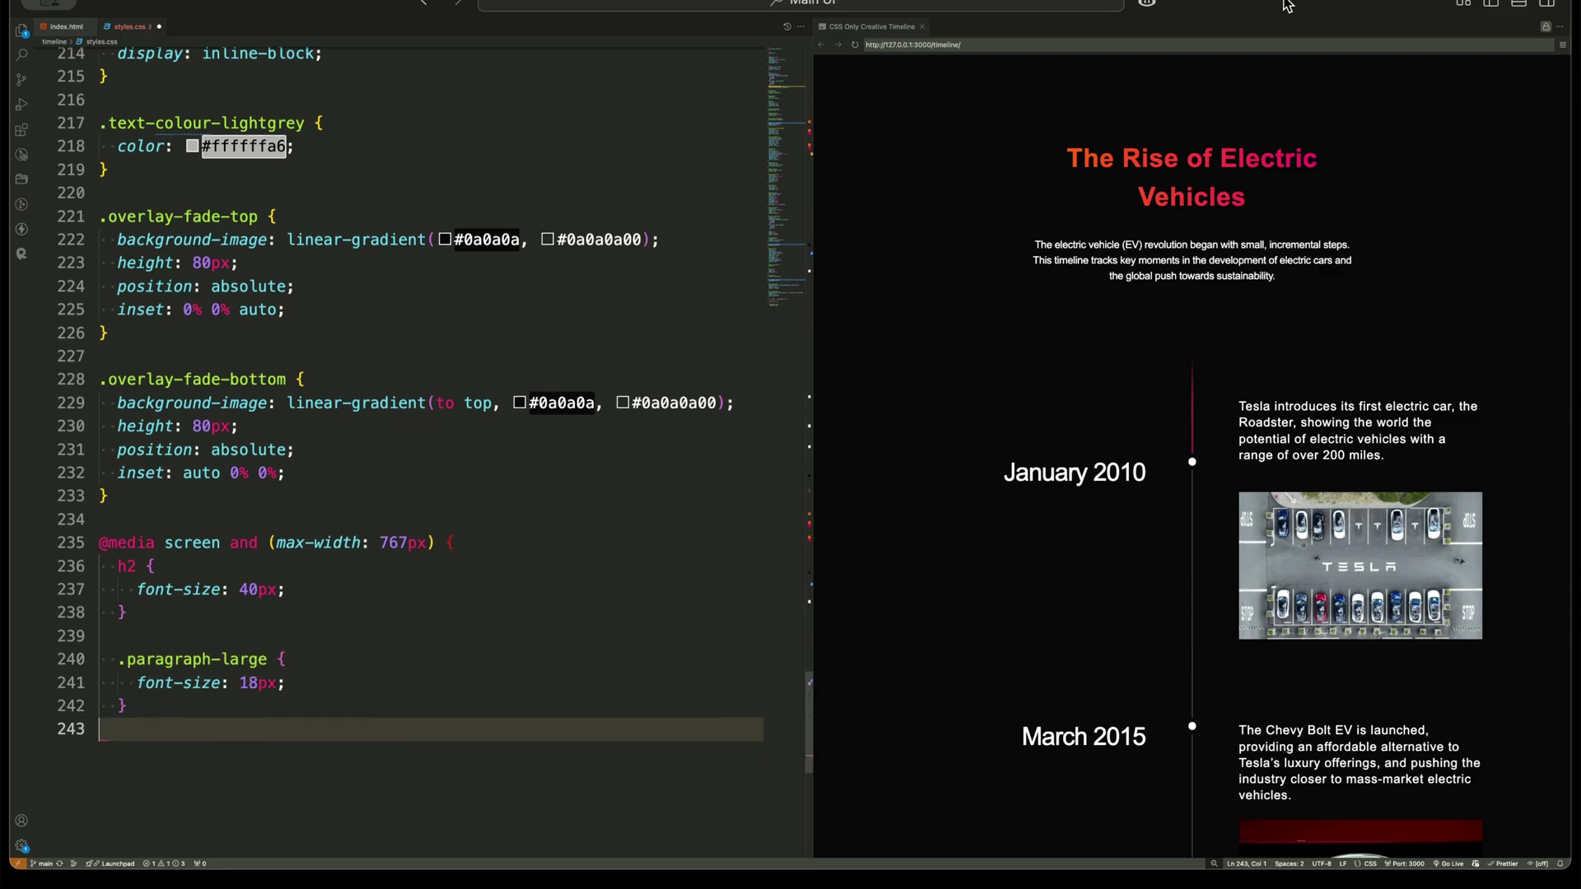
text( .padding-vertical-xlarge { pad)
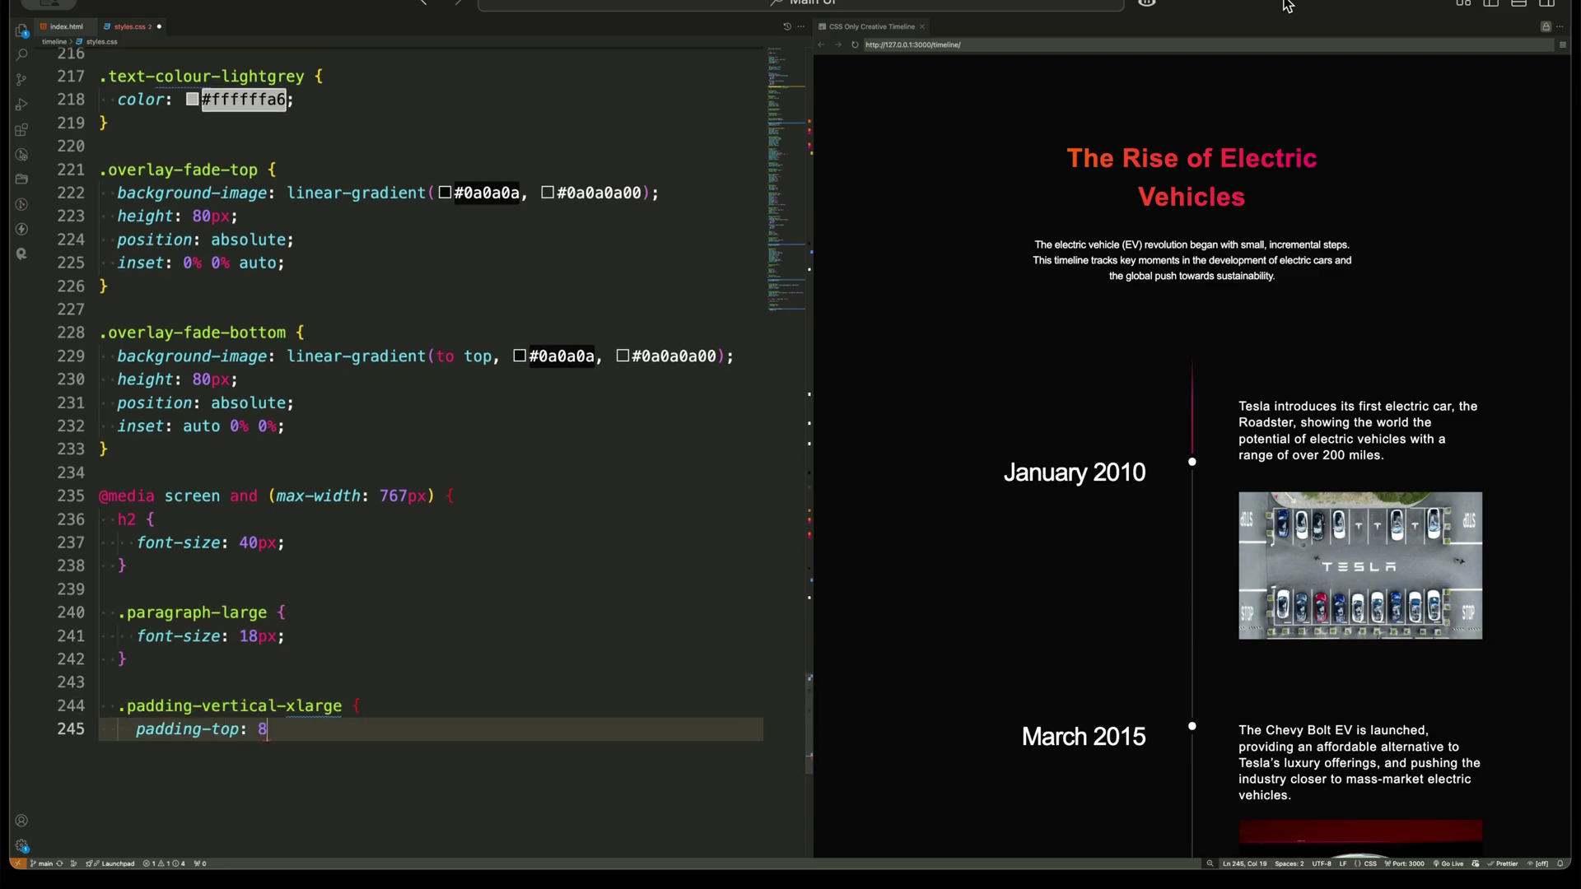
text(0px; pad 80px; }  .timeline_)
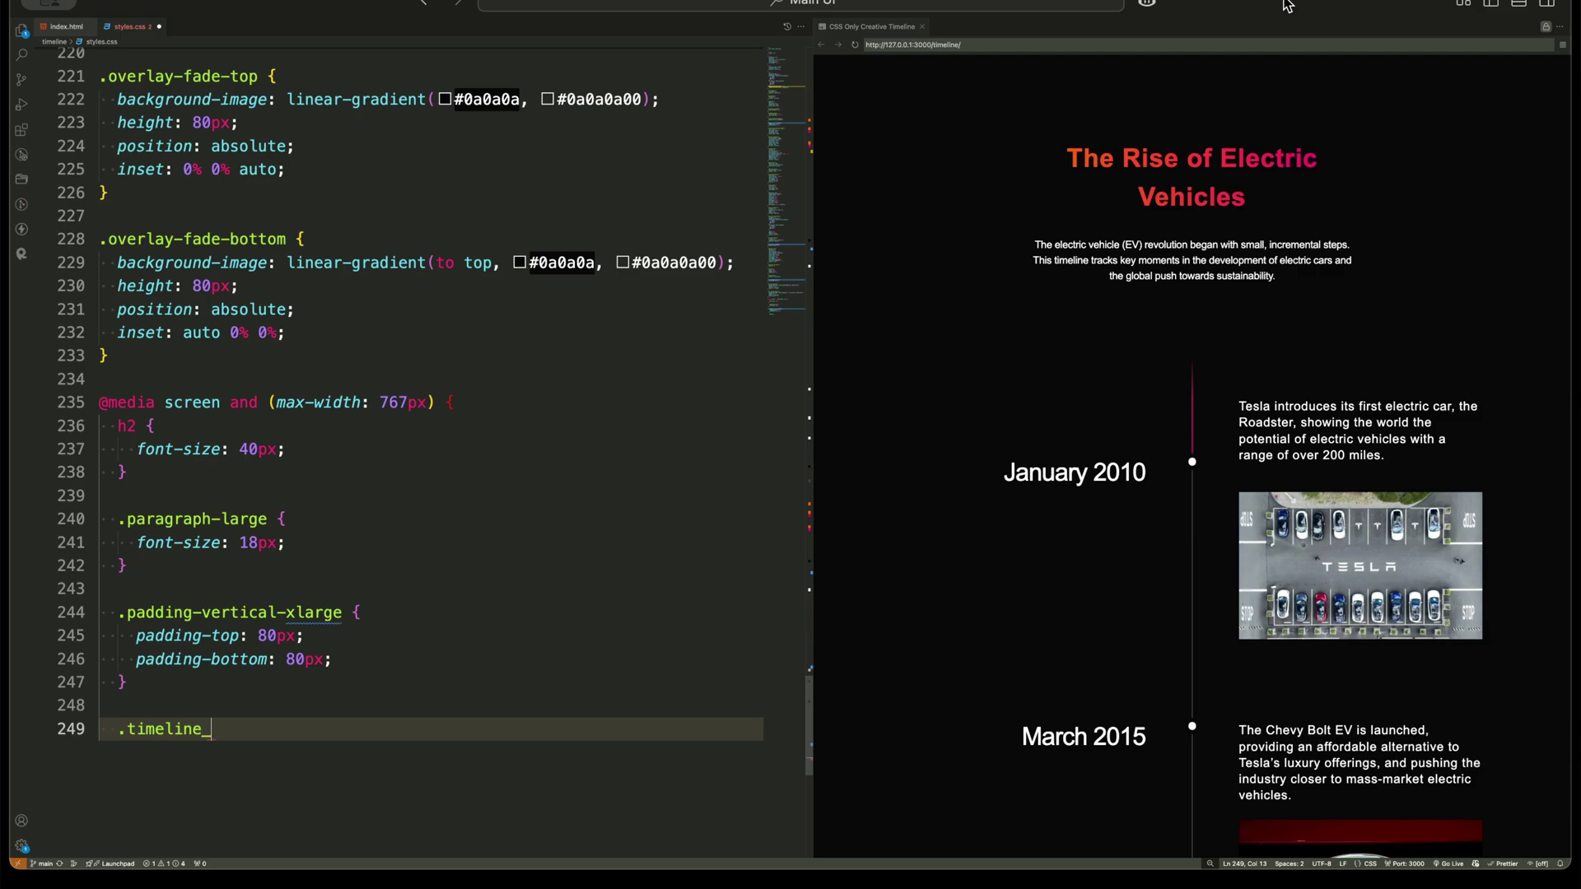
text(item { g 1fr; wid)
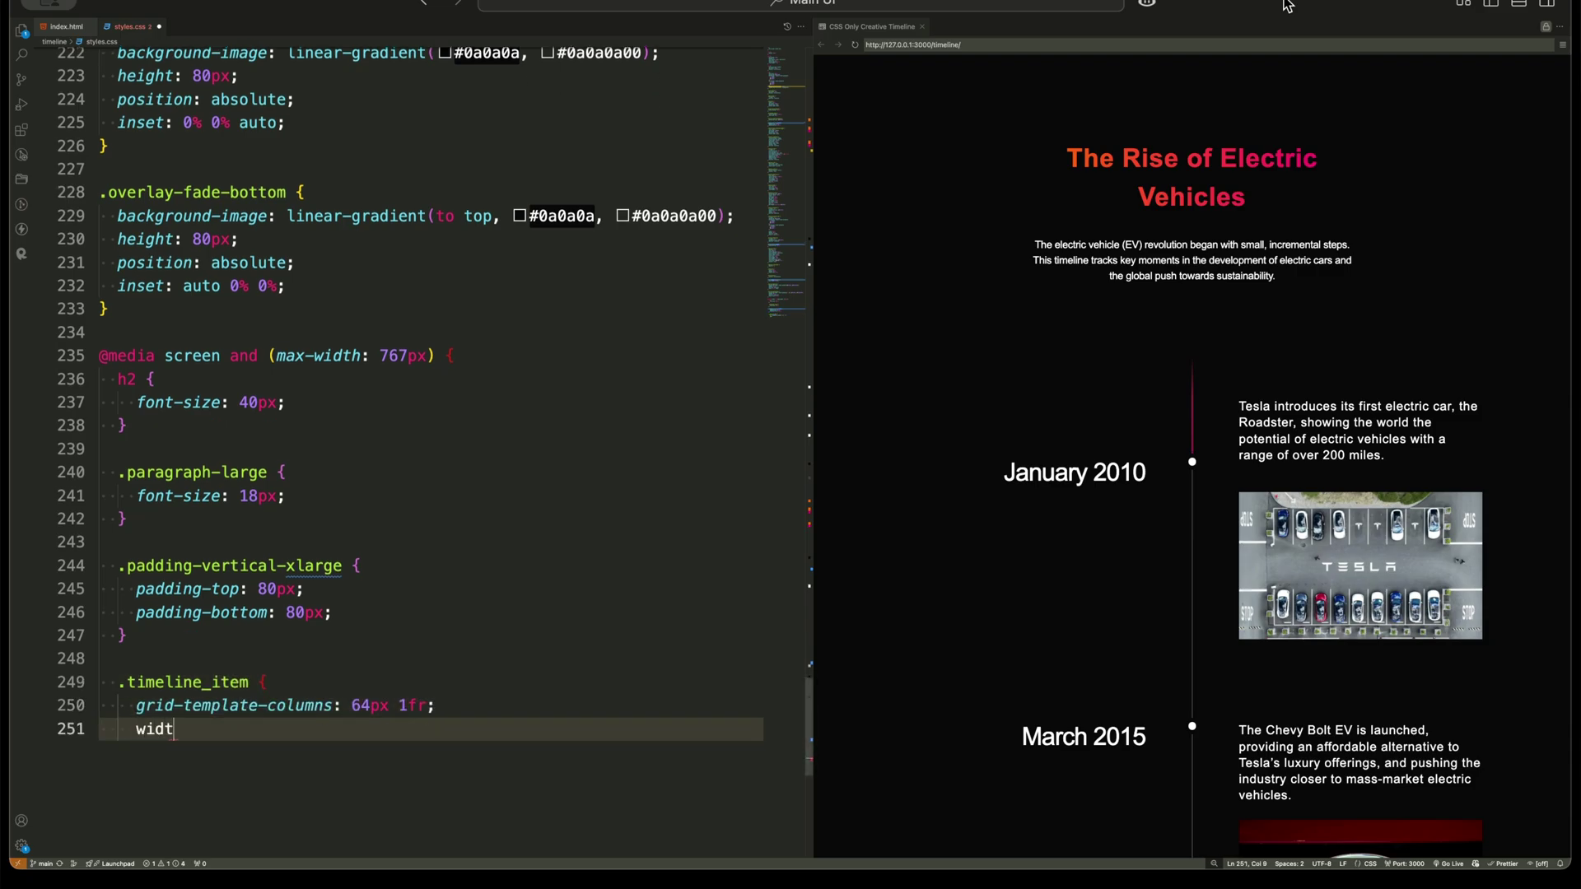
text(th: 100%;)
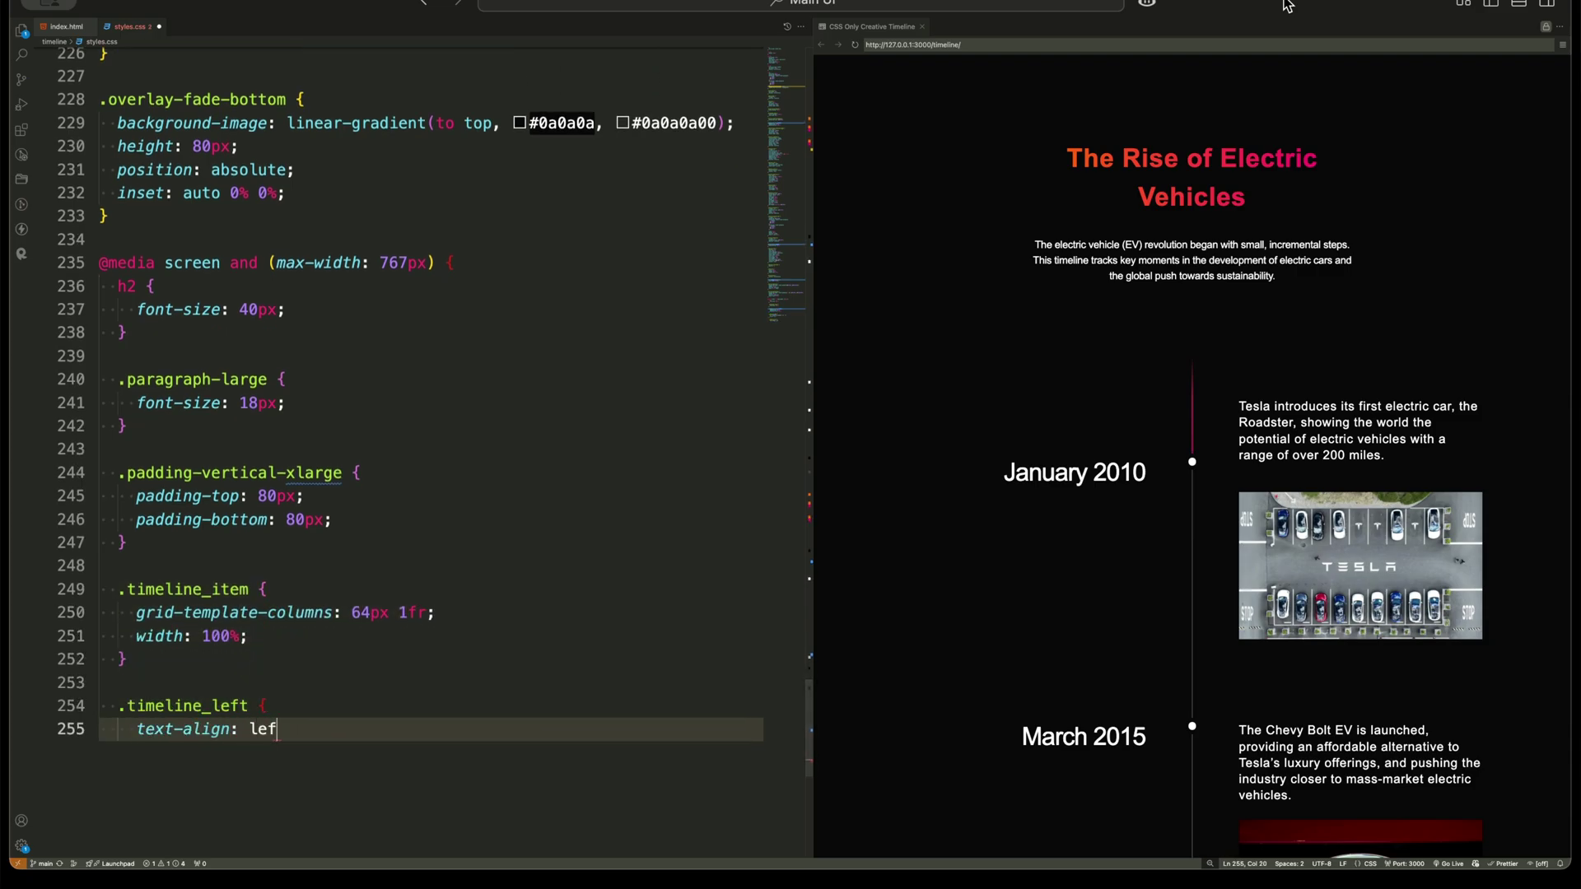
text( }  .timeline_left { textt; grid-are 2 / 3; }  .timel)
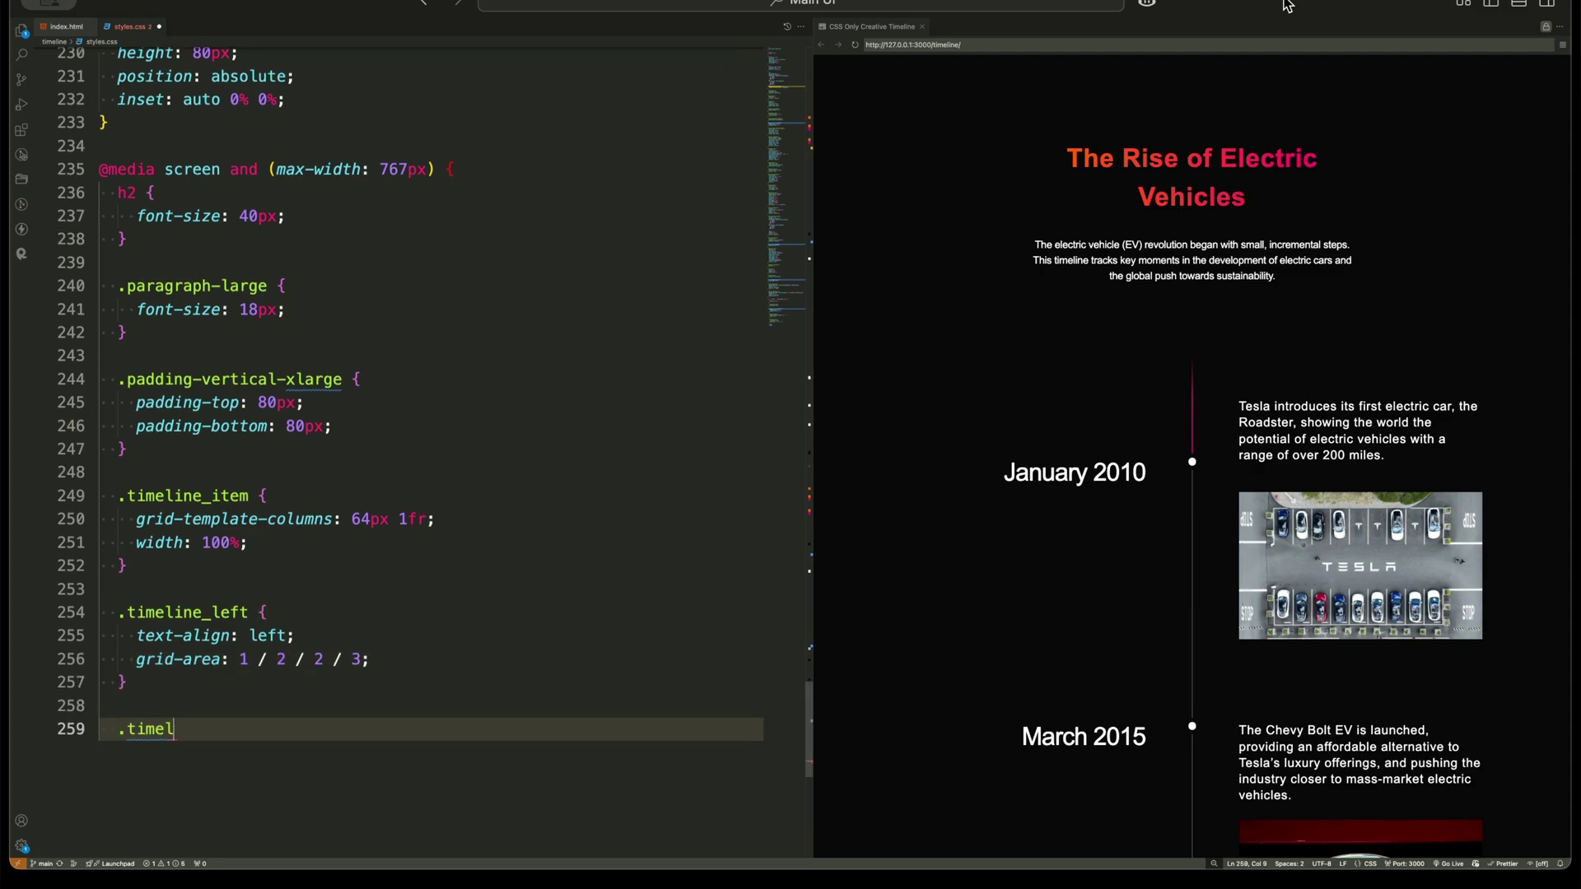
text( { justify)
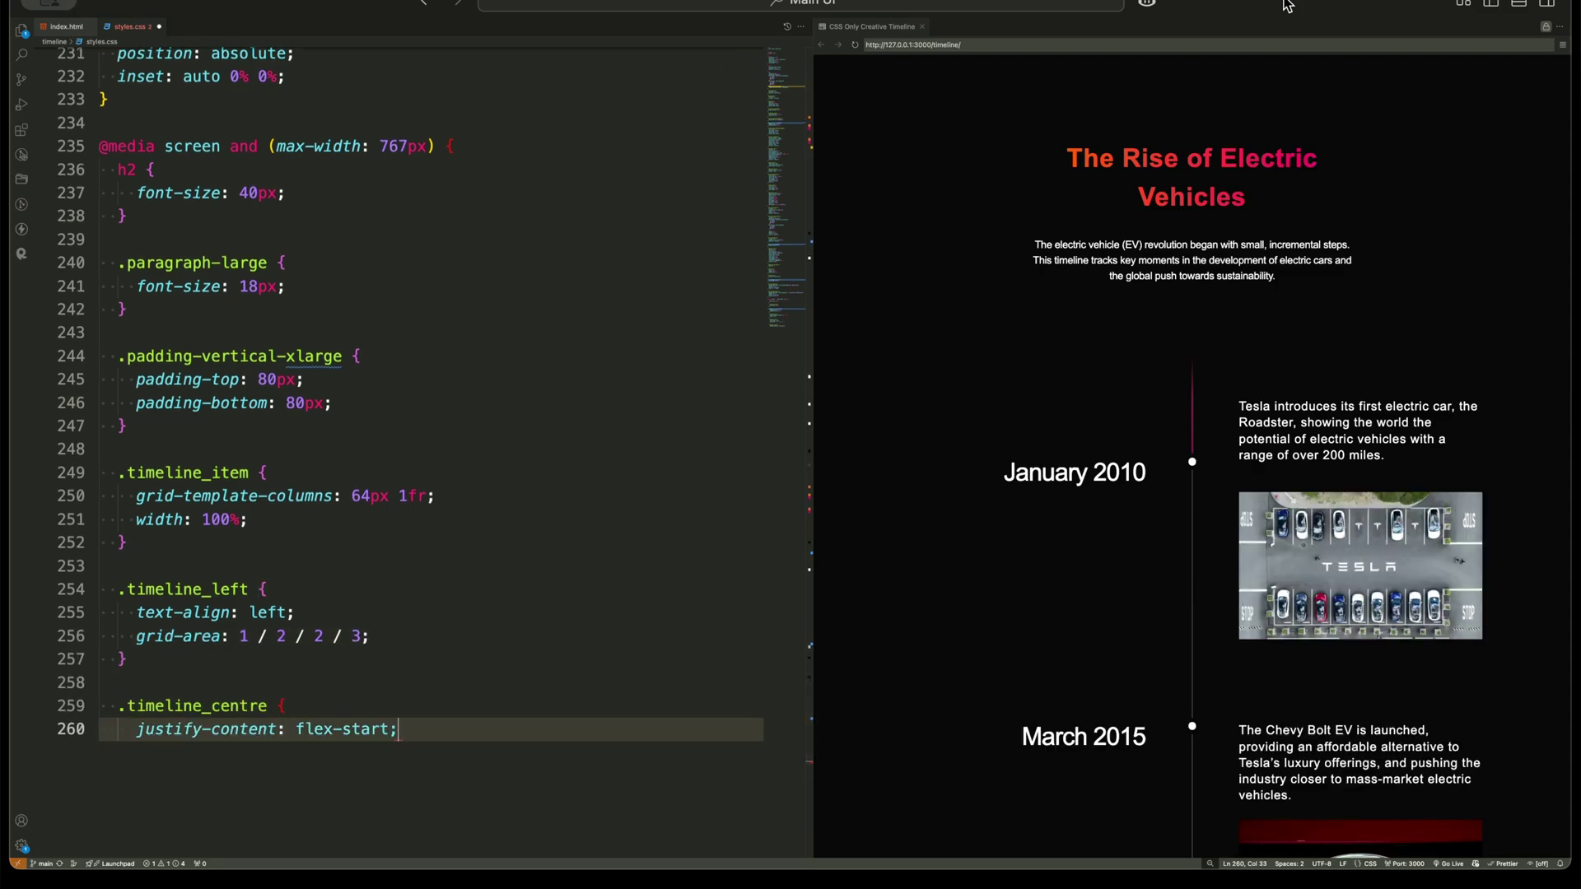
Add 767px media-query rules for centre-column placement, date text and margins.
key(Return)
text(grid-area: 1 / 1 / 3 / 2; }  .timelin)
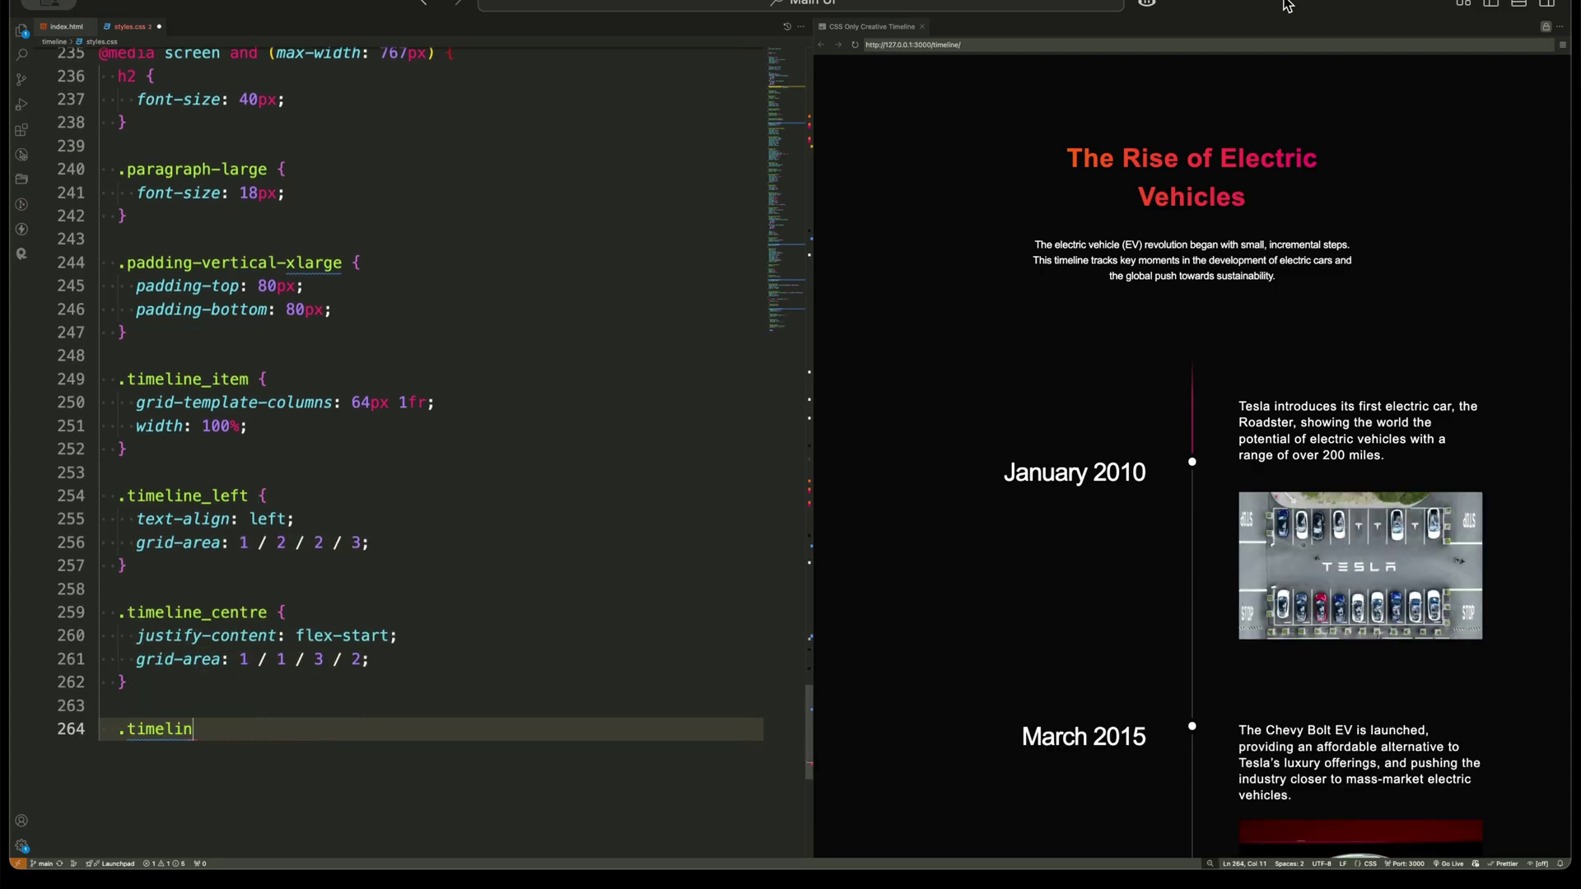
text(e_right { )
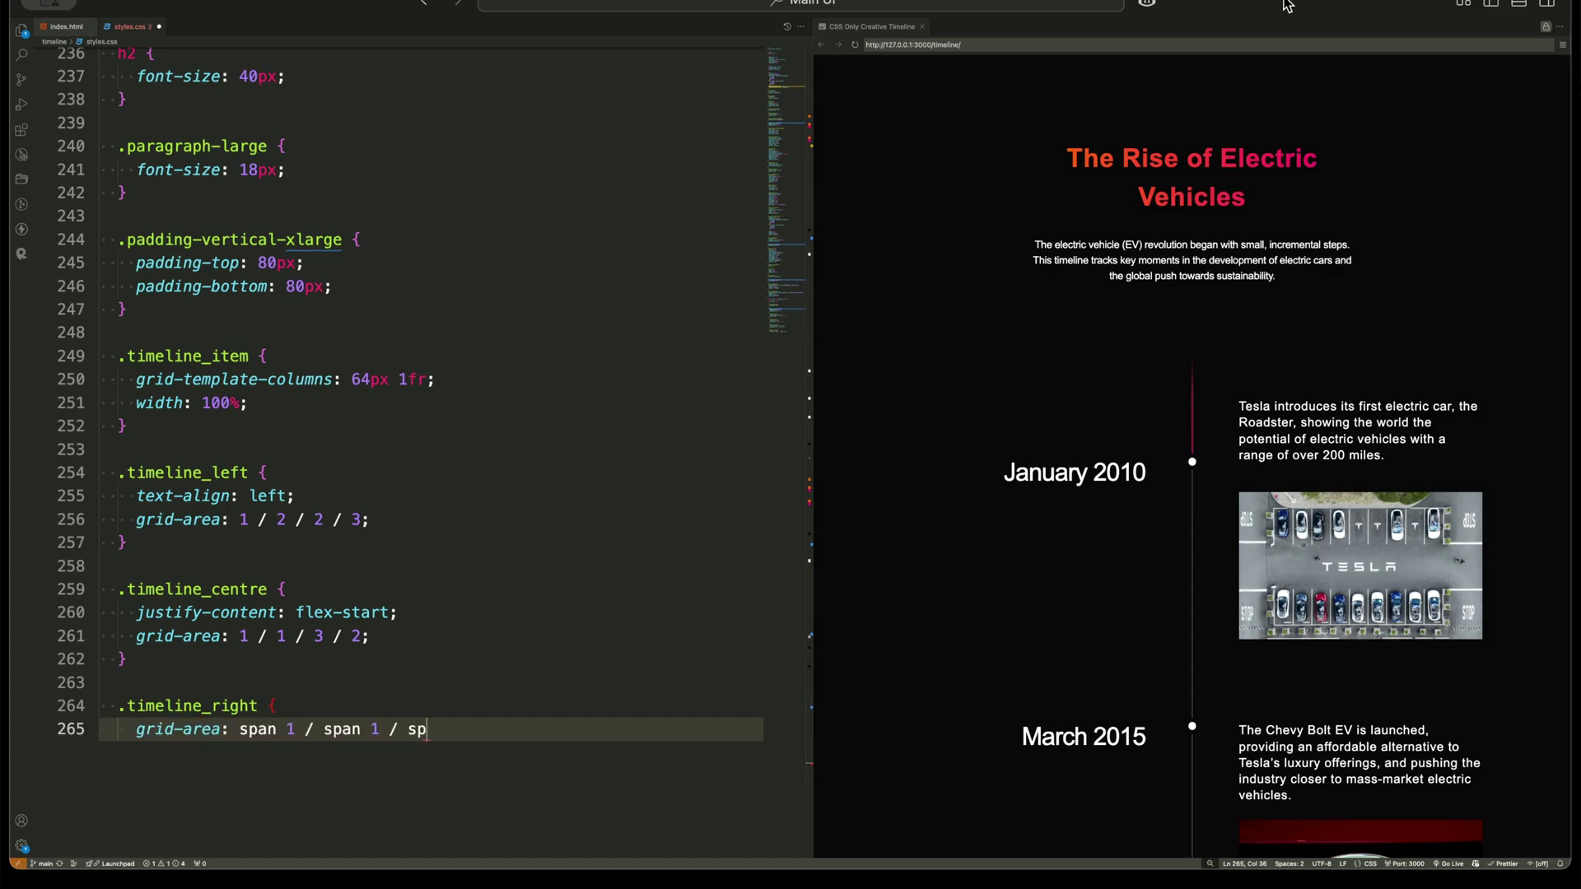
text( 1; })
text(.timeline_date-text {)
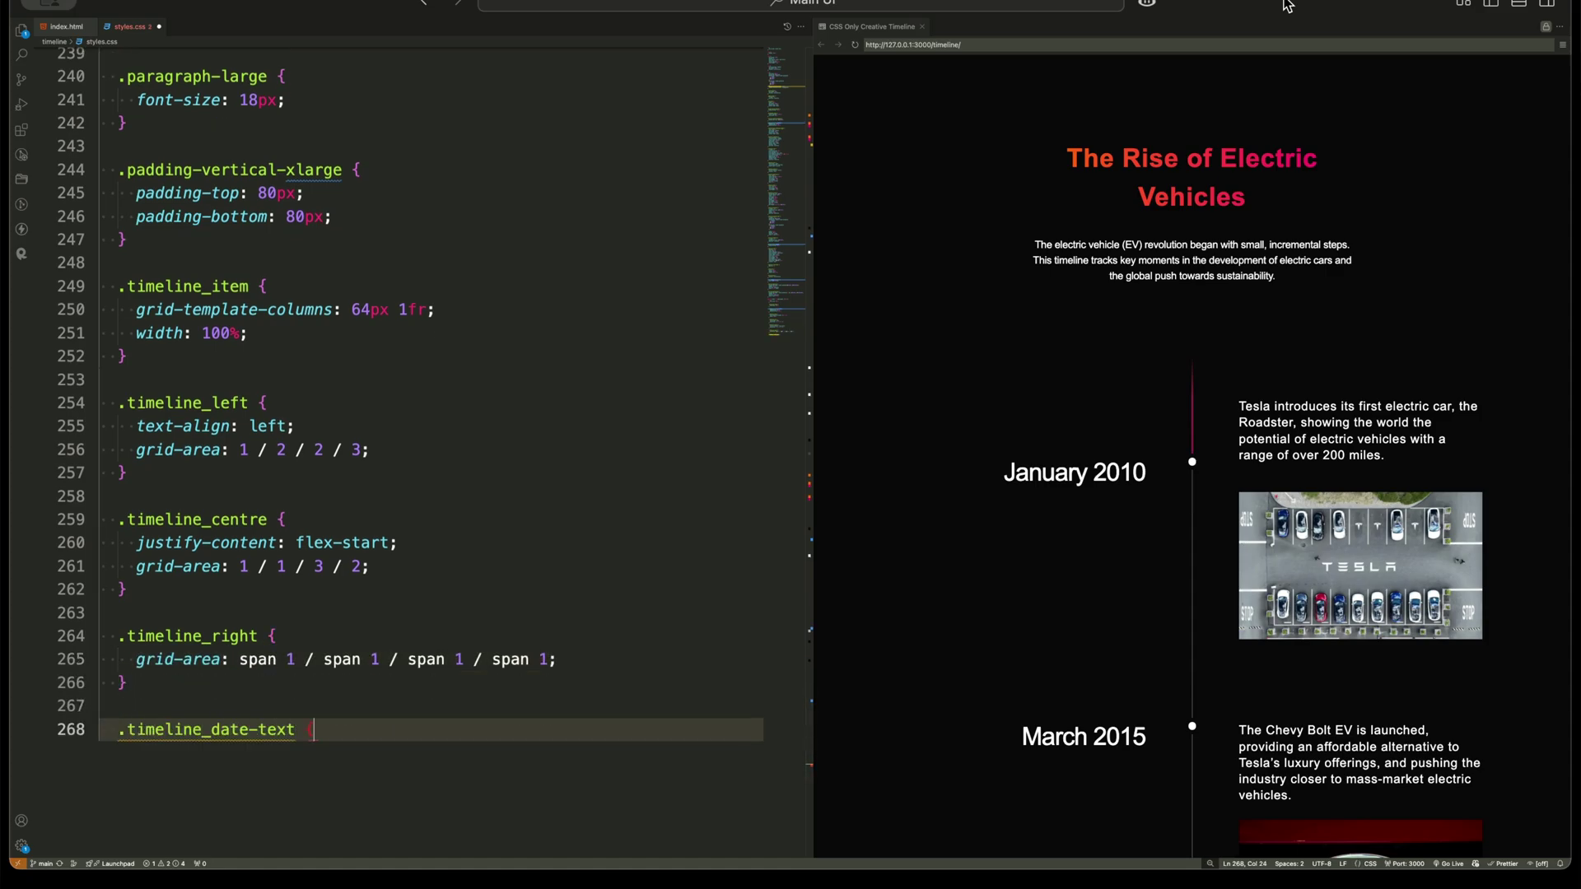
key(Return)
text(margin-bottom: 24px;)
key(Return)
text(36px;)
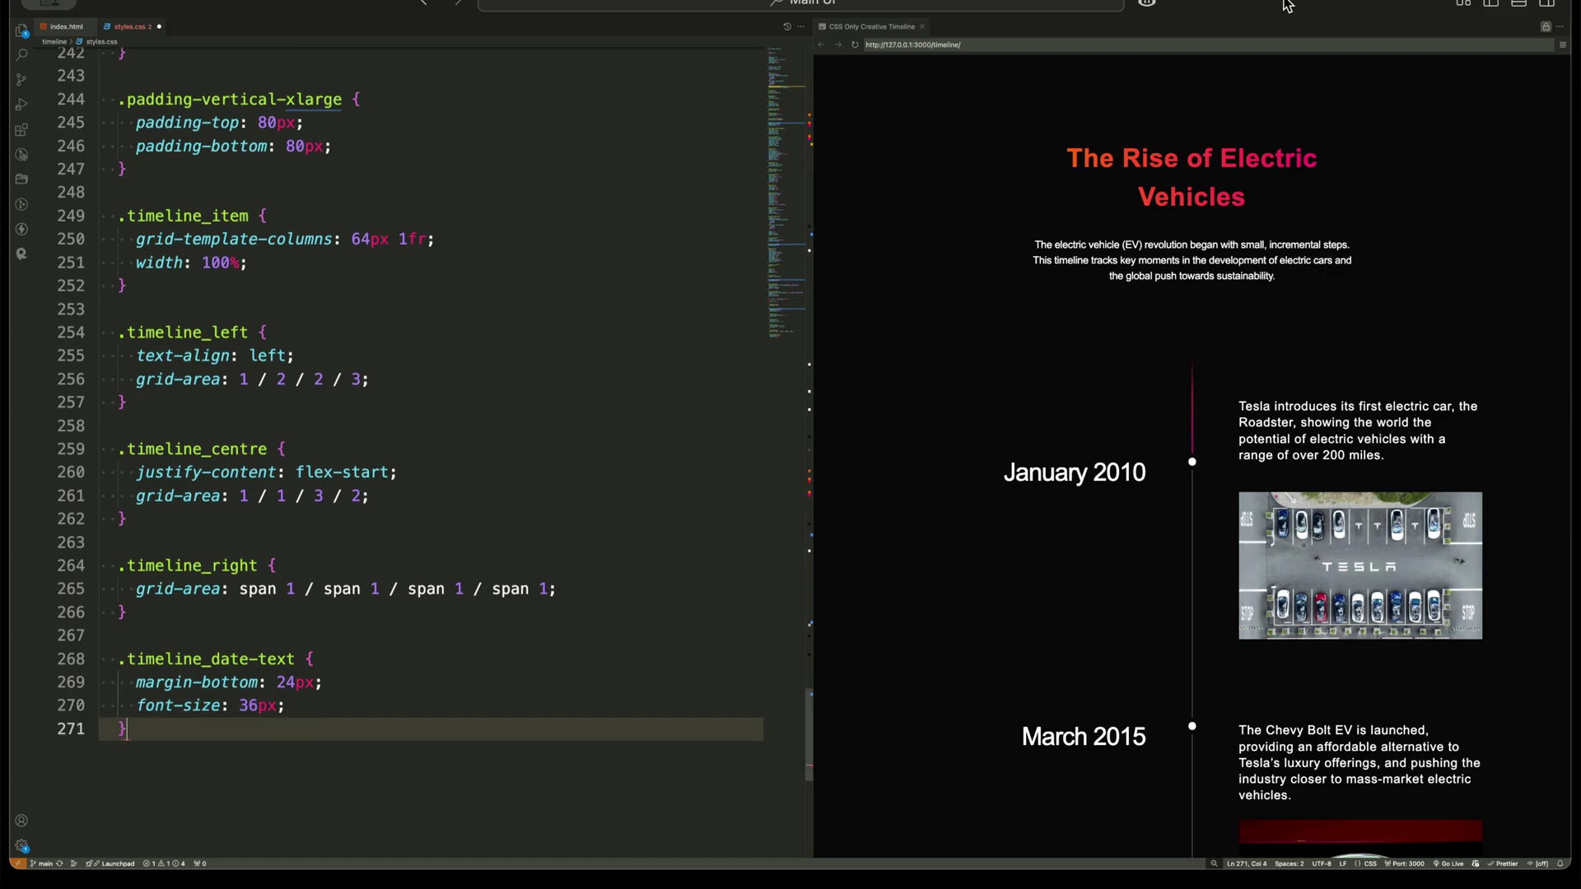
text(   }    .timeline_text {     font-size: 20px;   } )
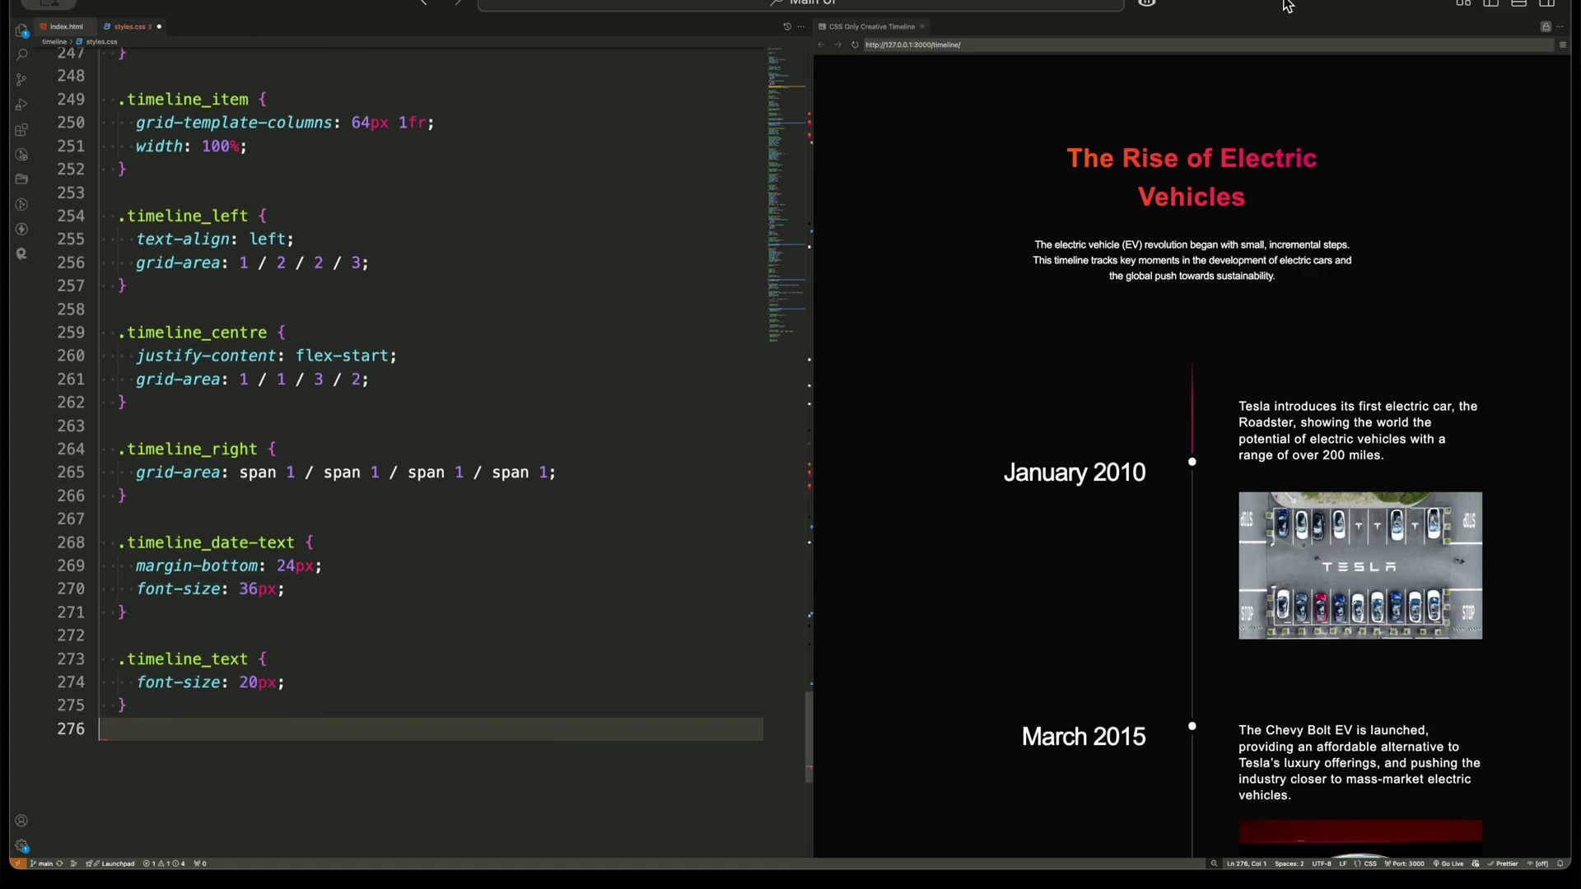
text(   .timeline_progress {     left: 6px;   }    .margin-bottom-)
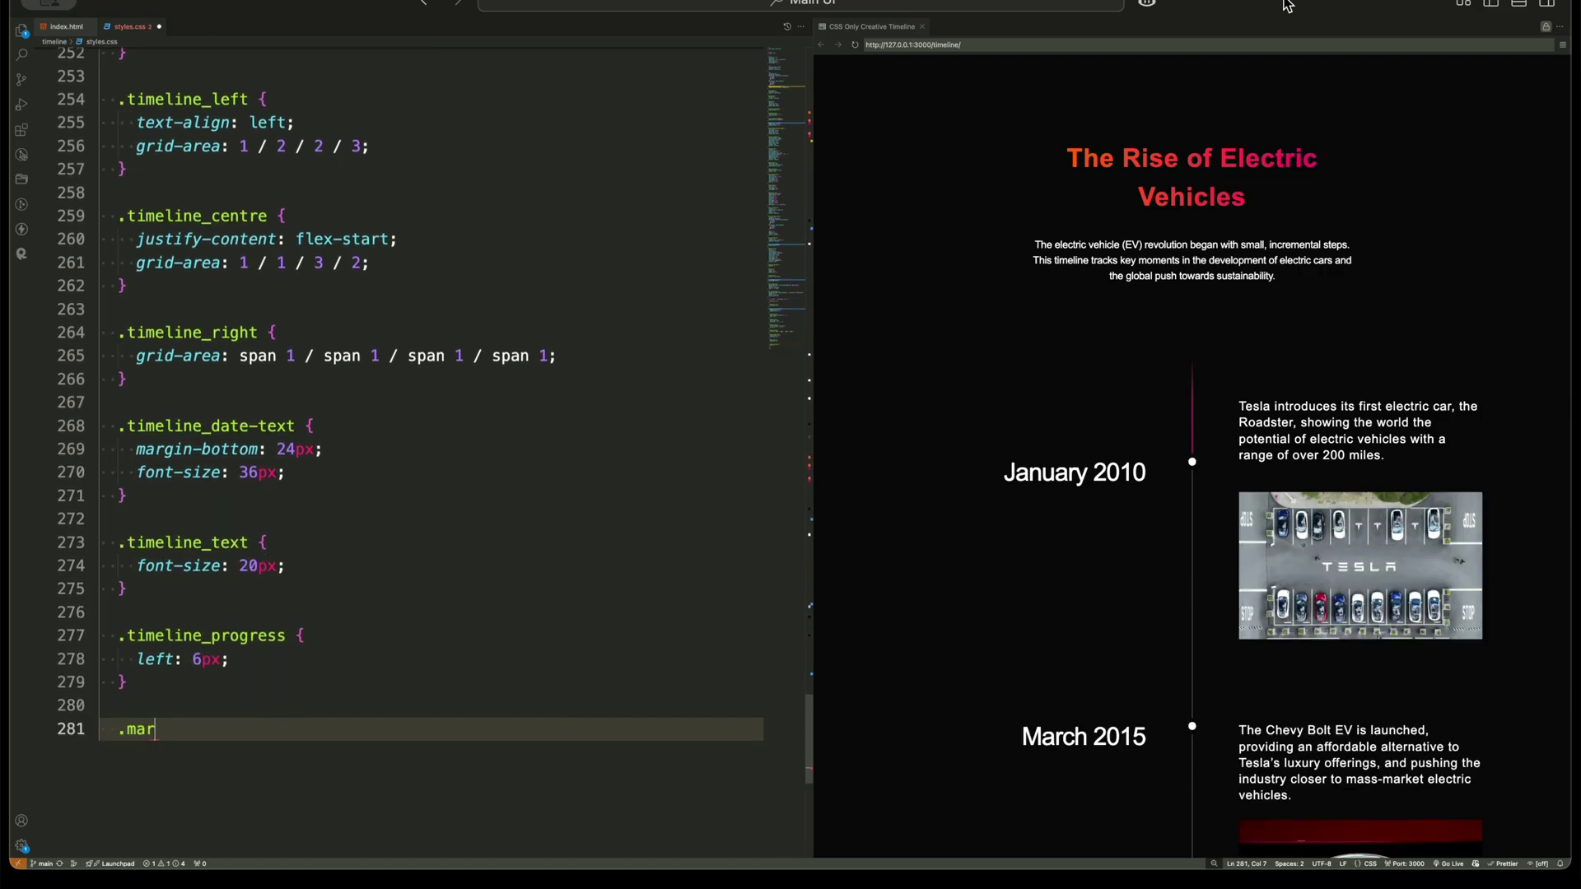
text(xlarge {)
key(Return)
text(om: 48px; } })
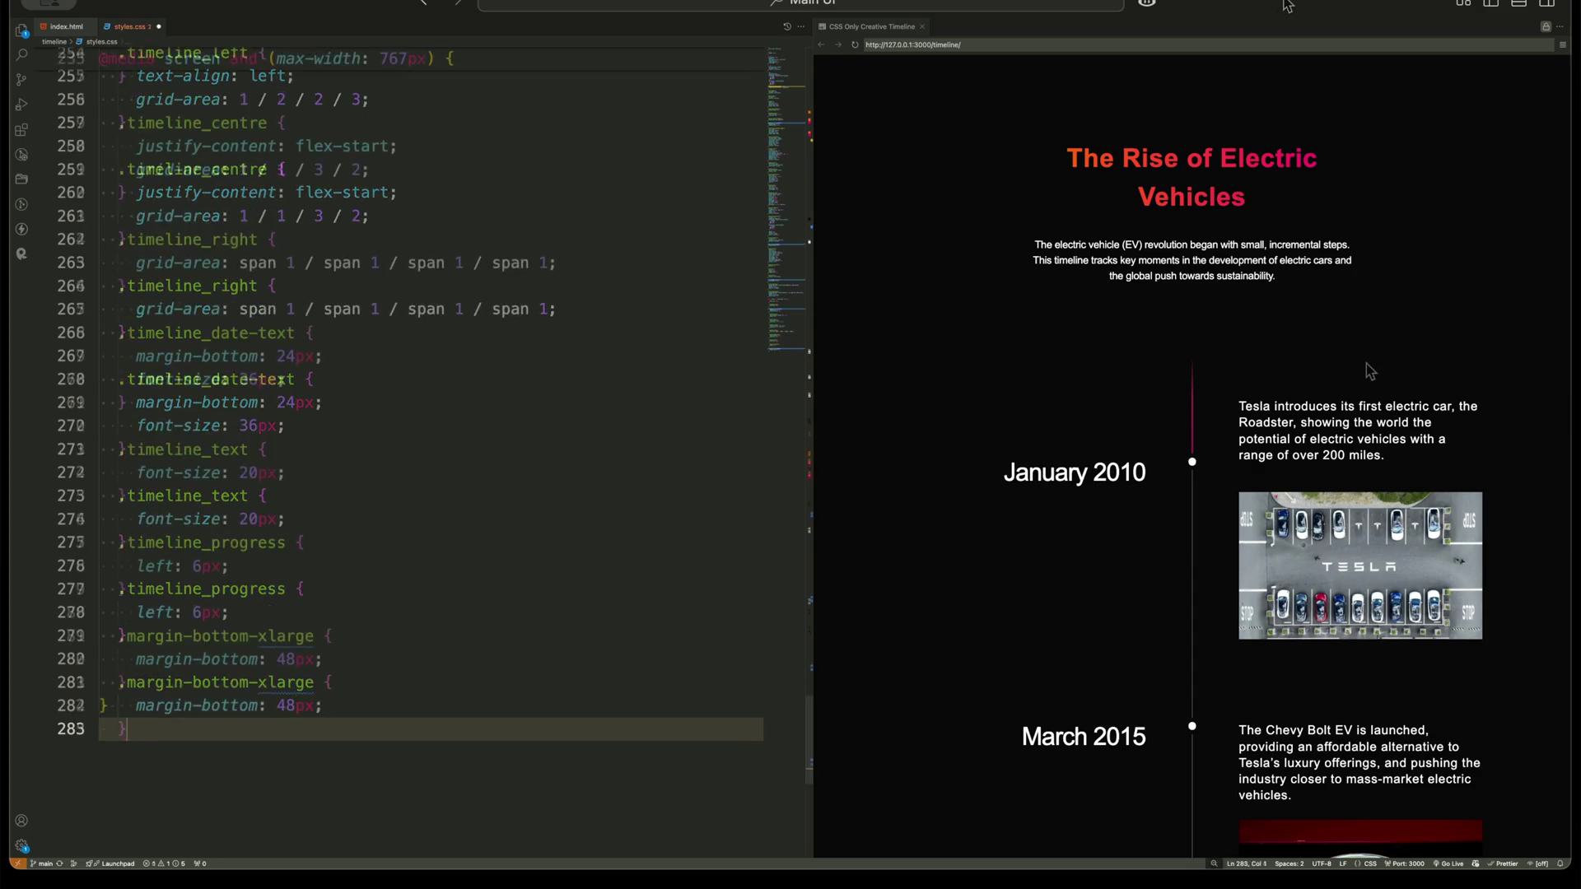
scroll(1368, 367, down, 2)
scroll(1367, 366, down, 1)
scroll(1368, 367, down, 1)
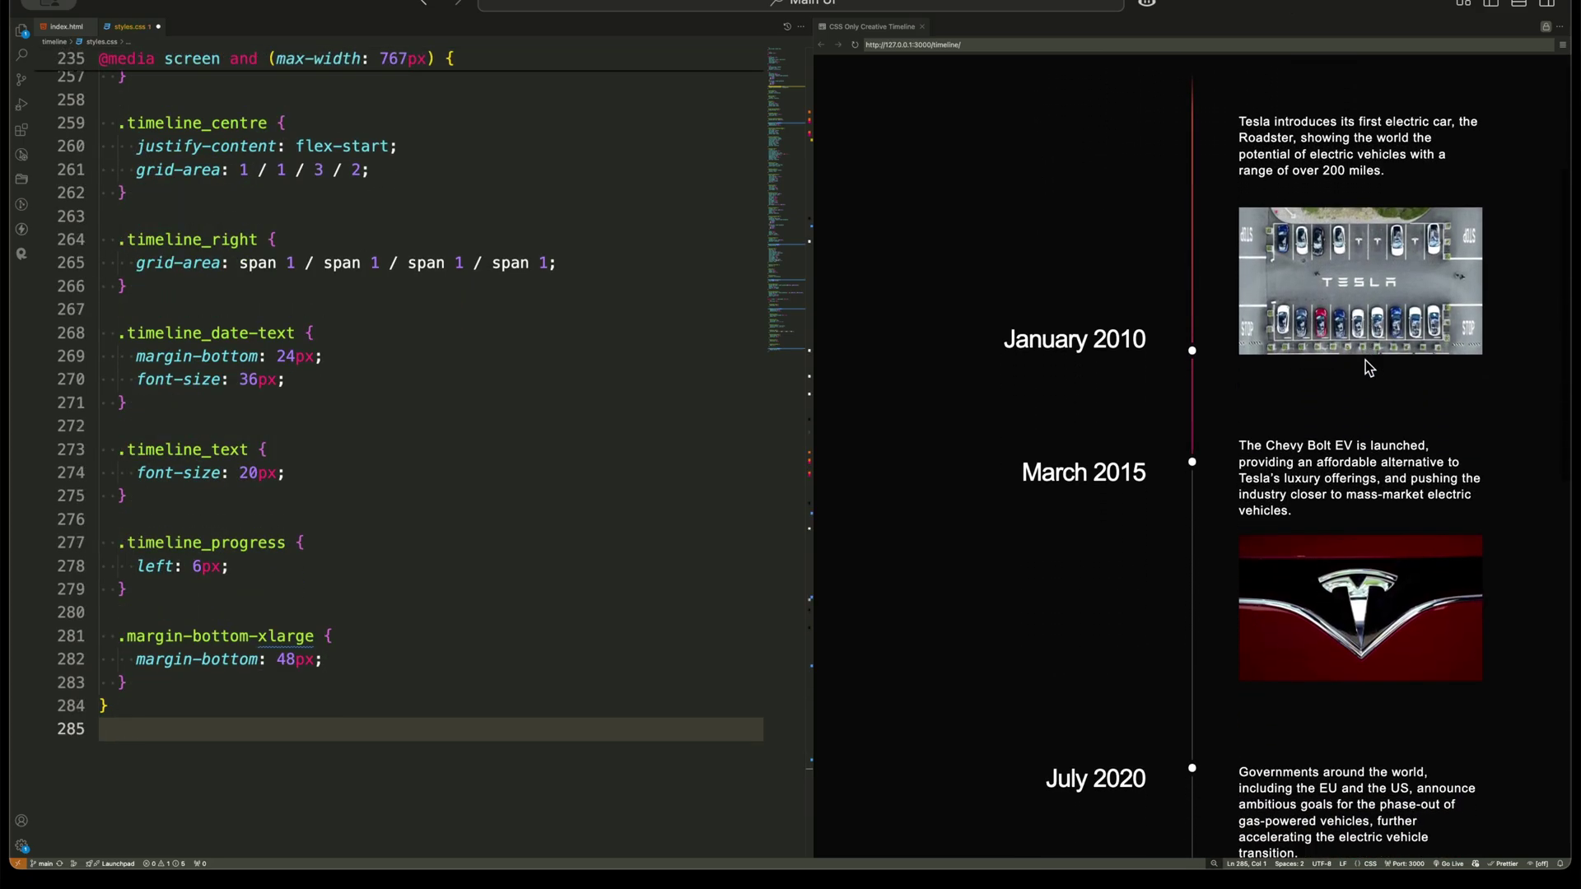
scroll(1367, 365, down, 1)
scroll(1367, 364, down, 1)
scroll(1366, 358, down, 1)
scroll(1365, 358, down, 1)
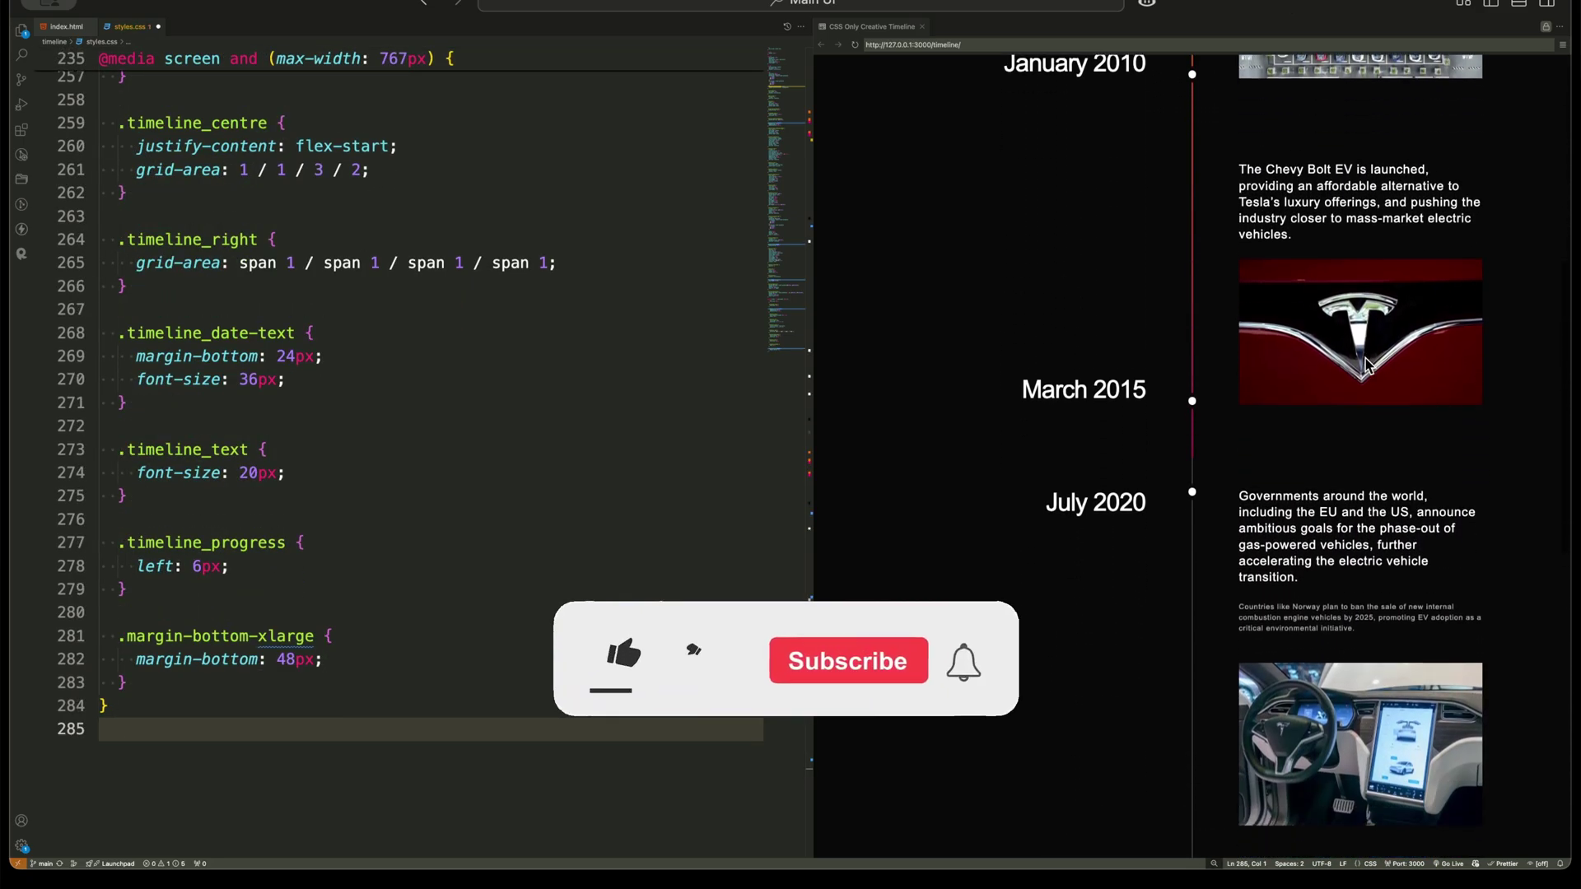
scroll(1365, 358, down, 1)
scroll(1365, 358, down, 1)
scroll(1365, 359, down, 2)
scroll(1366, 358, down, 1)
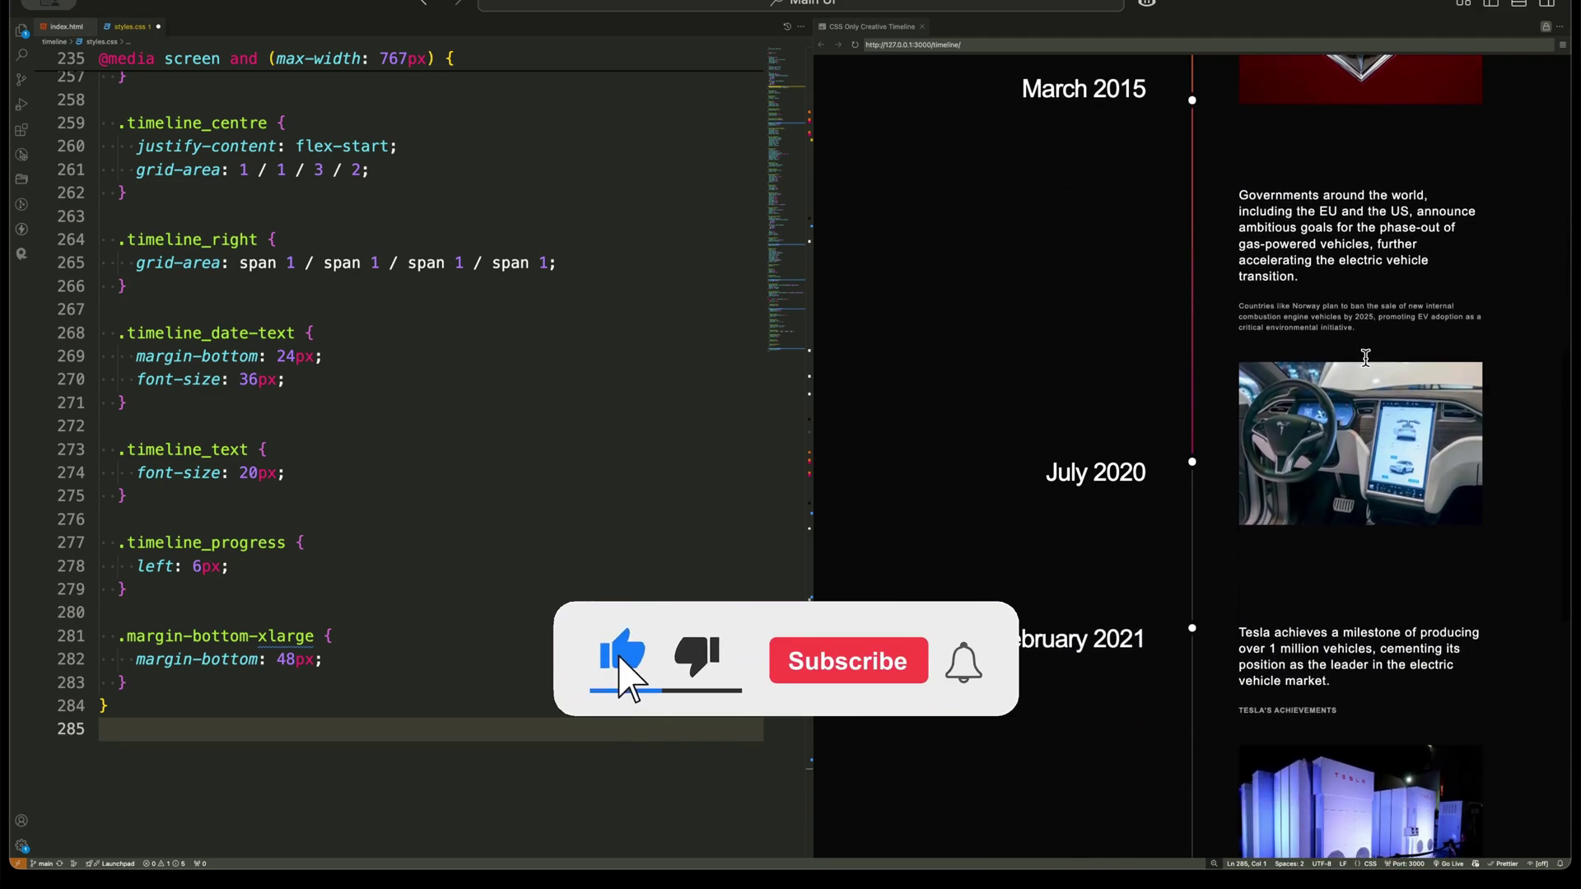
scroll(1365, 358, down, 1)
scroll(1367, 360, down, 1)
scroll(1368, 366, down, 2)
scroll(1367, 366, down, 1)
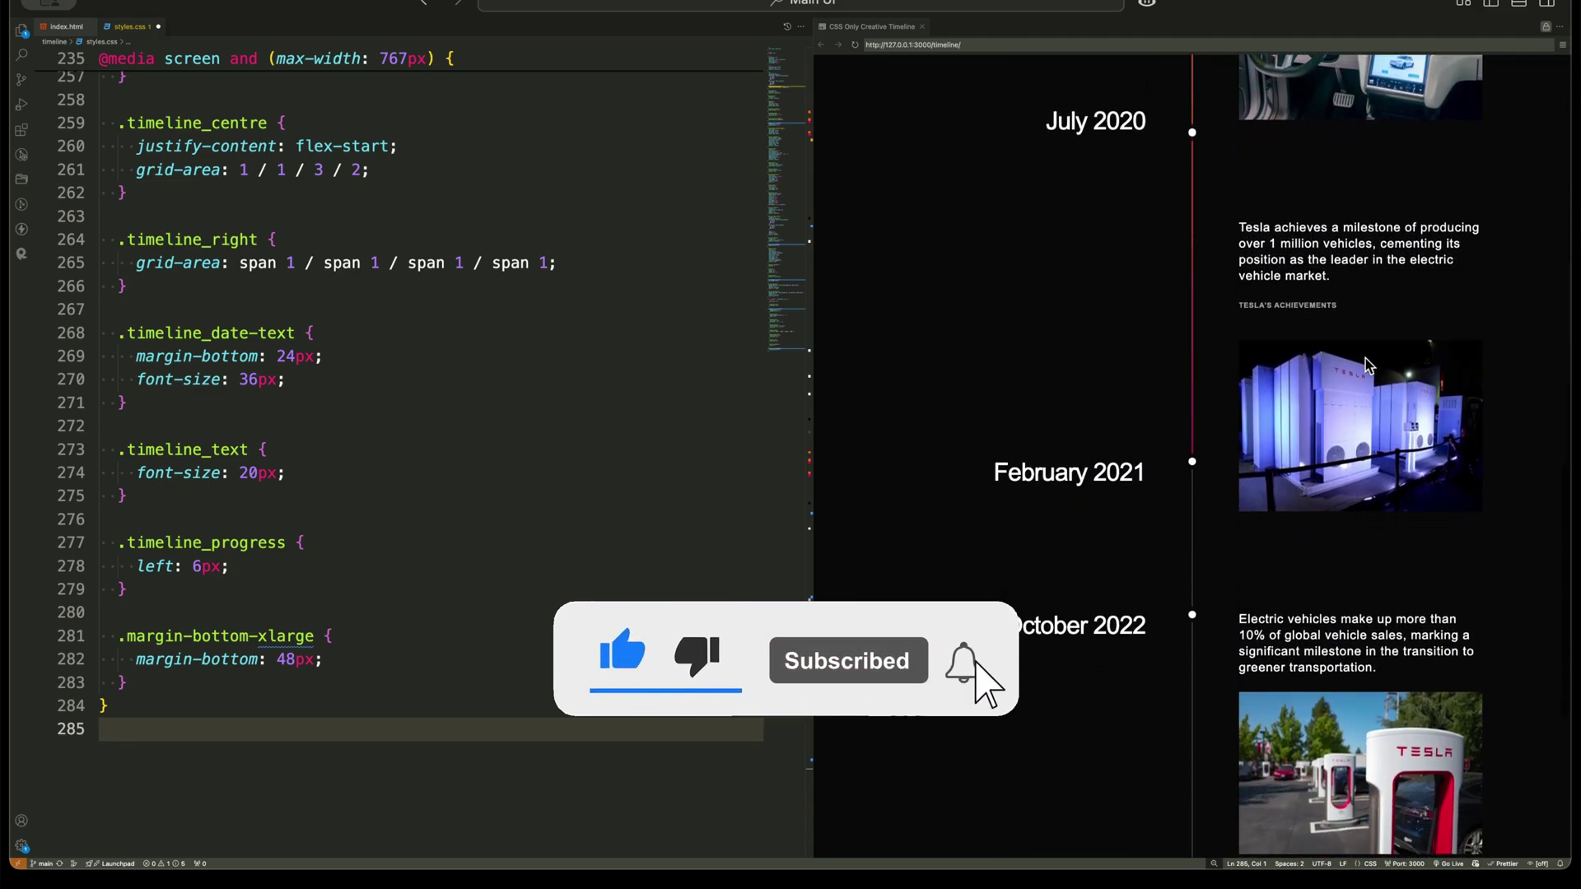
scroll(1367, 361, down, 1)
scroll(1365, 358, down, 1)
scroll(1368, 358, down, 1)
scroll(1368, 359, down, 1)
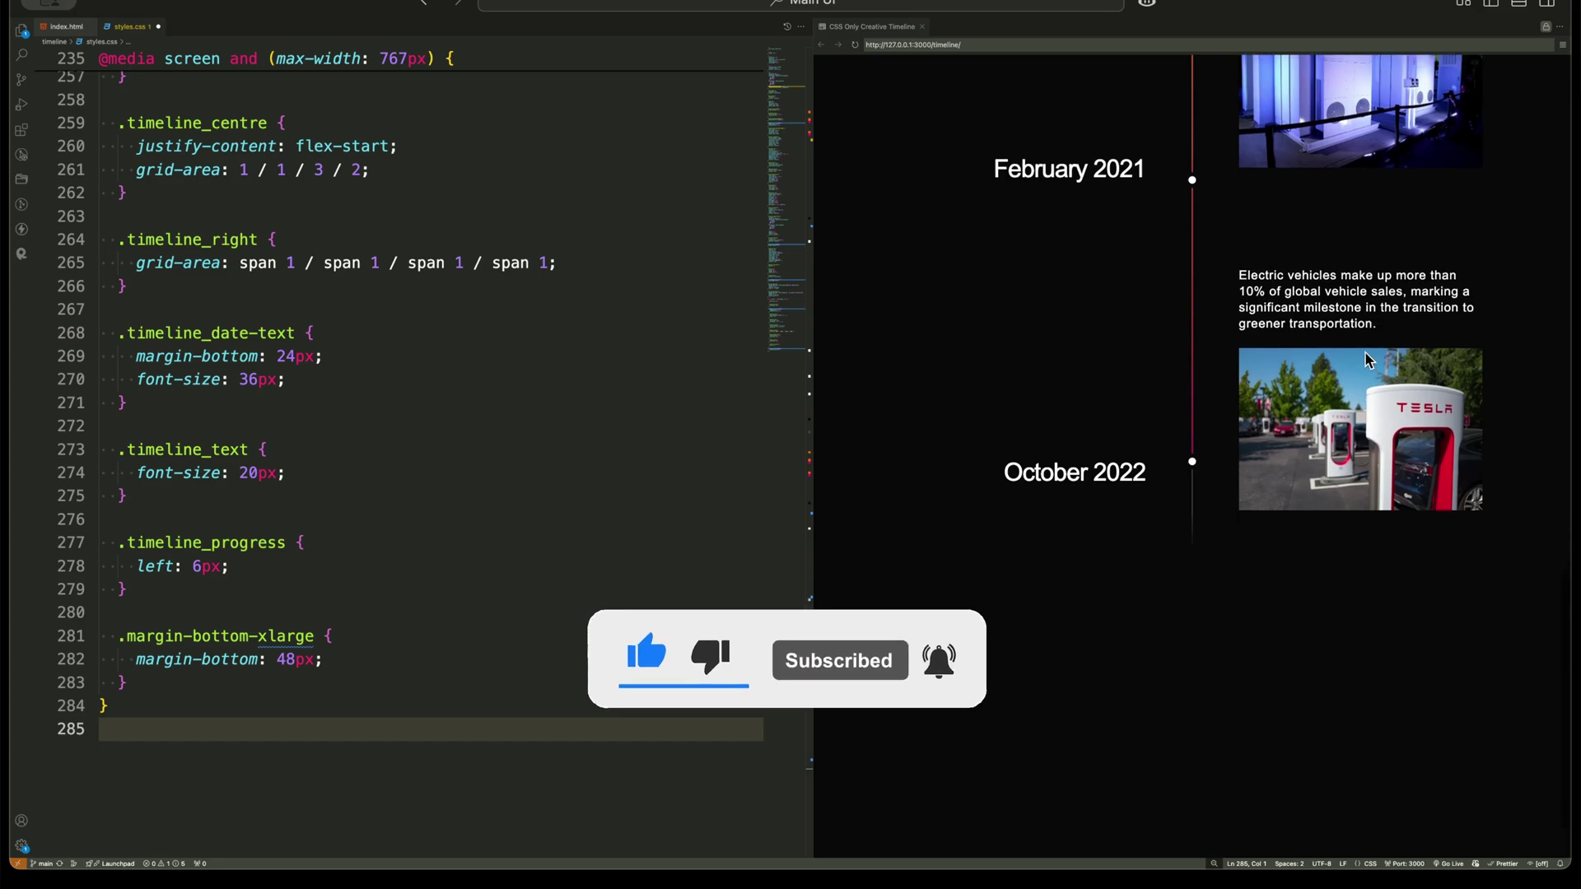
scroll(1366, 359, down, 1)
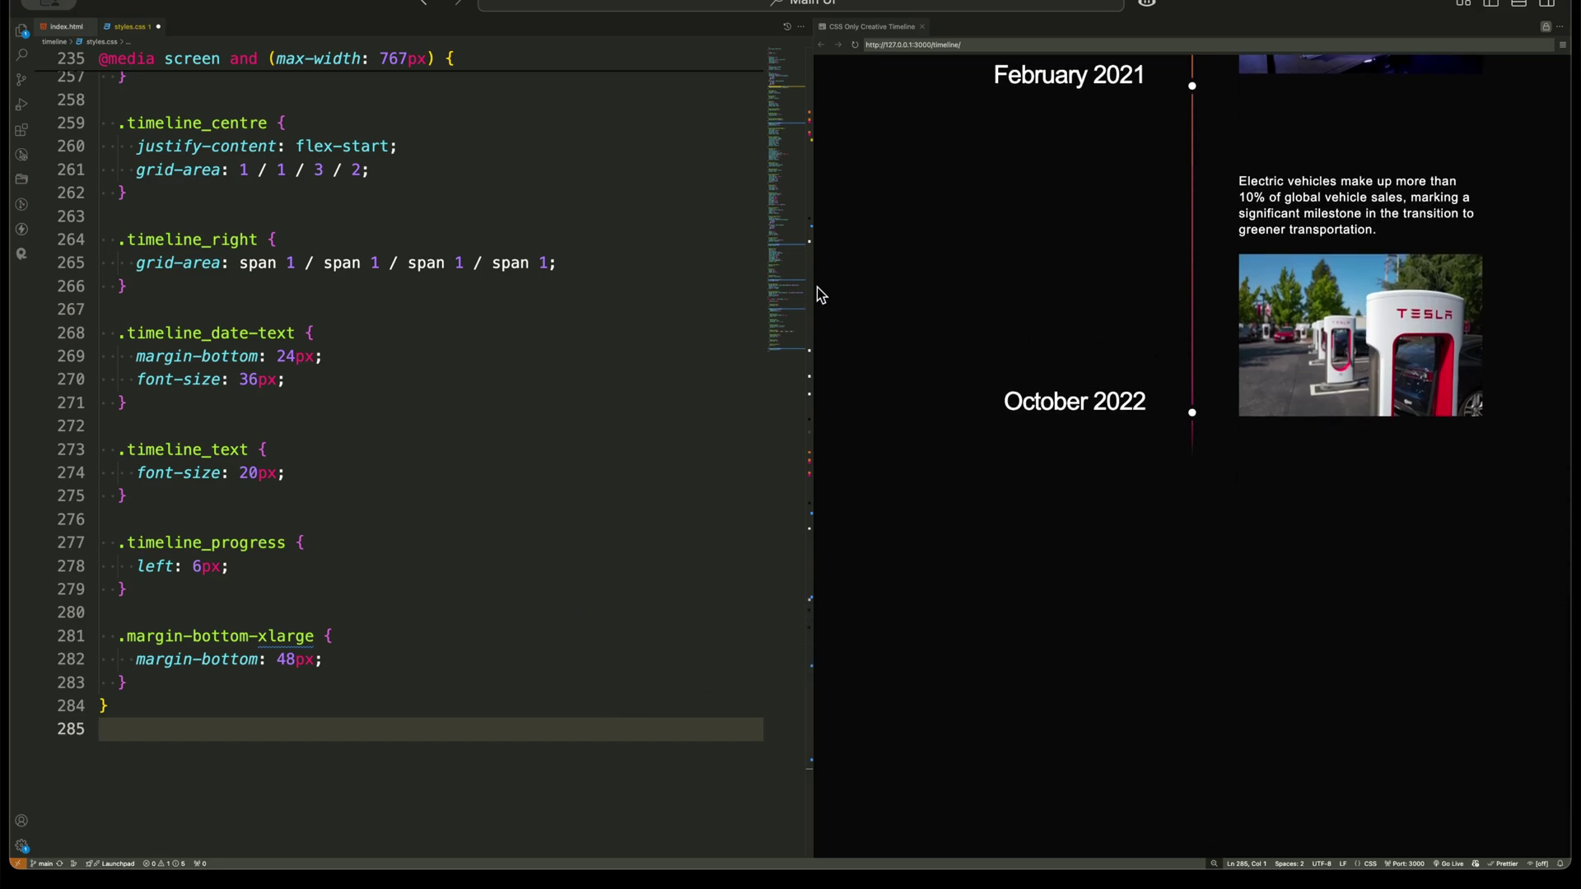
mouse_move(813, 283)
mouse_down()
mouse_move(1133, 310)
mouse_move(1208, 335)
mouse_up()
scroll(1403, 323, up, 3)
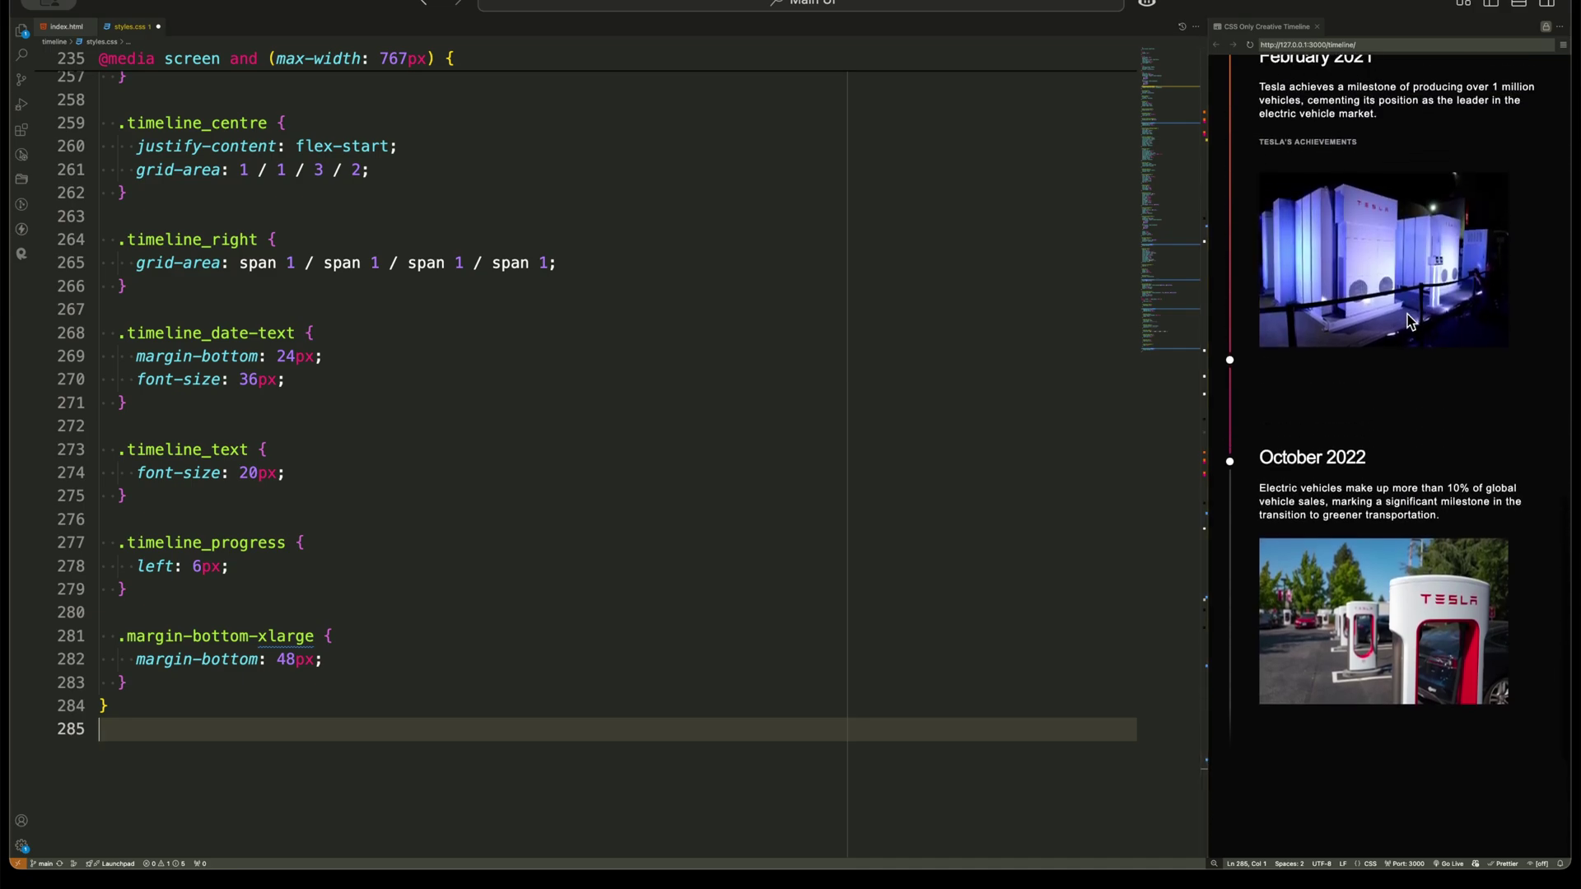
scroll(1408, 322, up, 2)
scroll(1407, 322, up, 2)
scroll(1407, 323, up, 3)
scroll(1408, 322, up, 1)
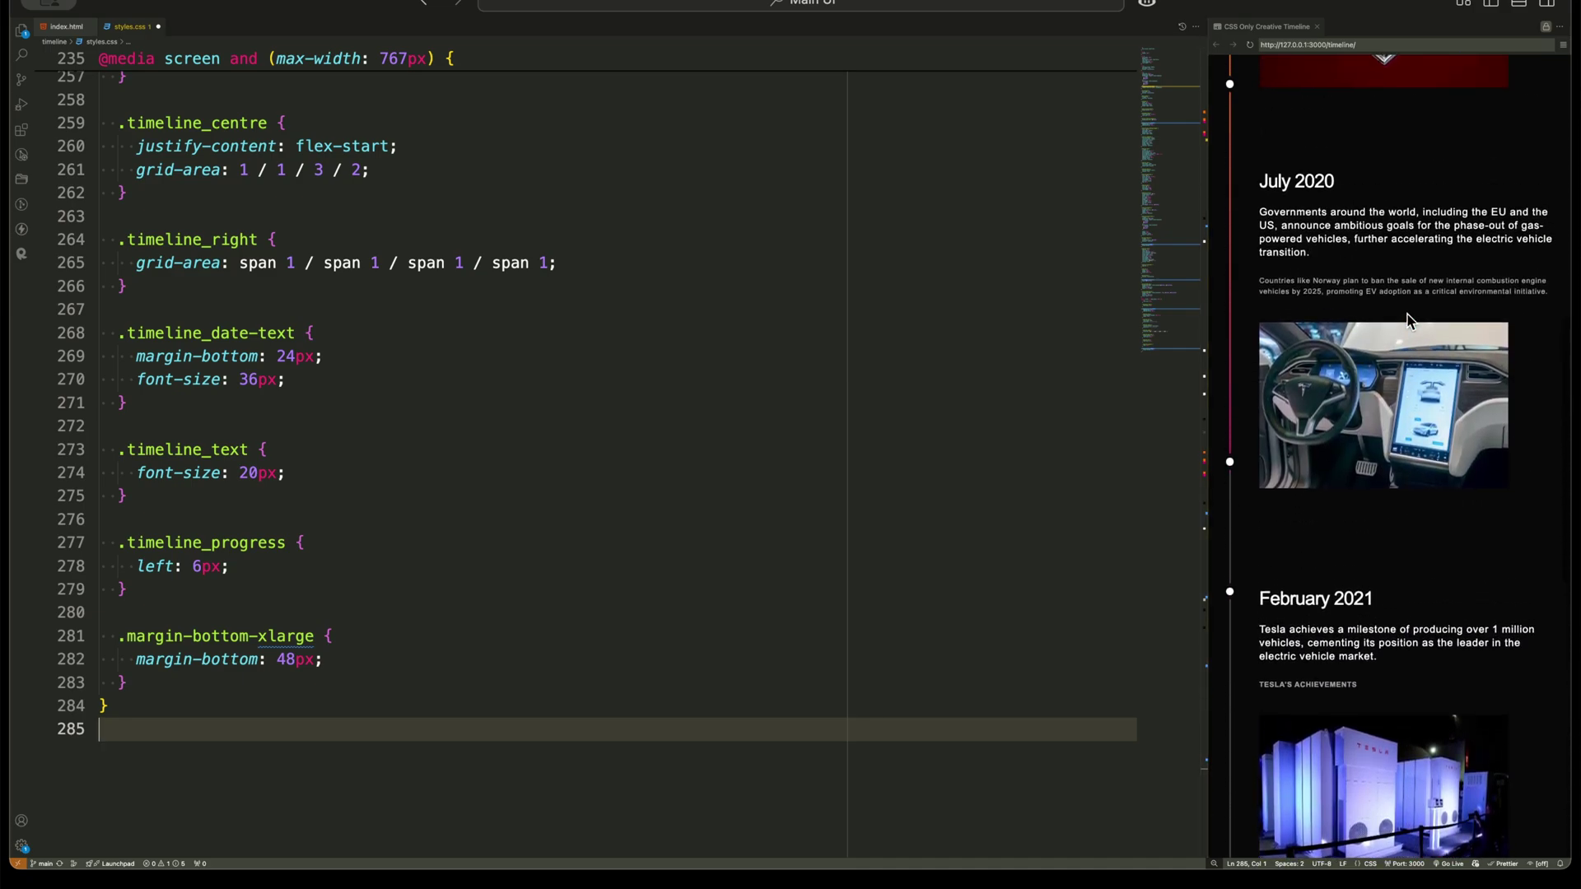